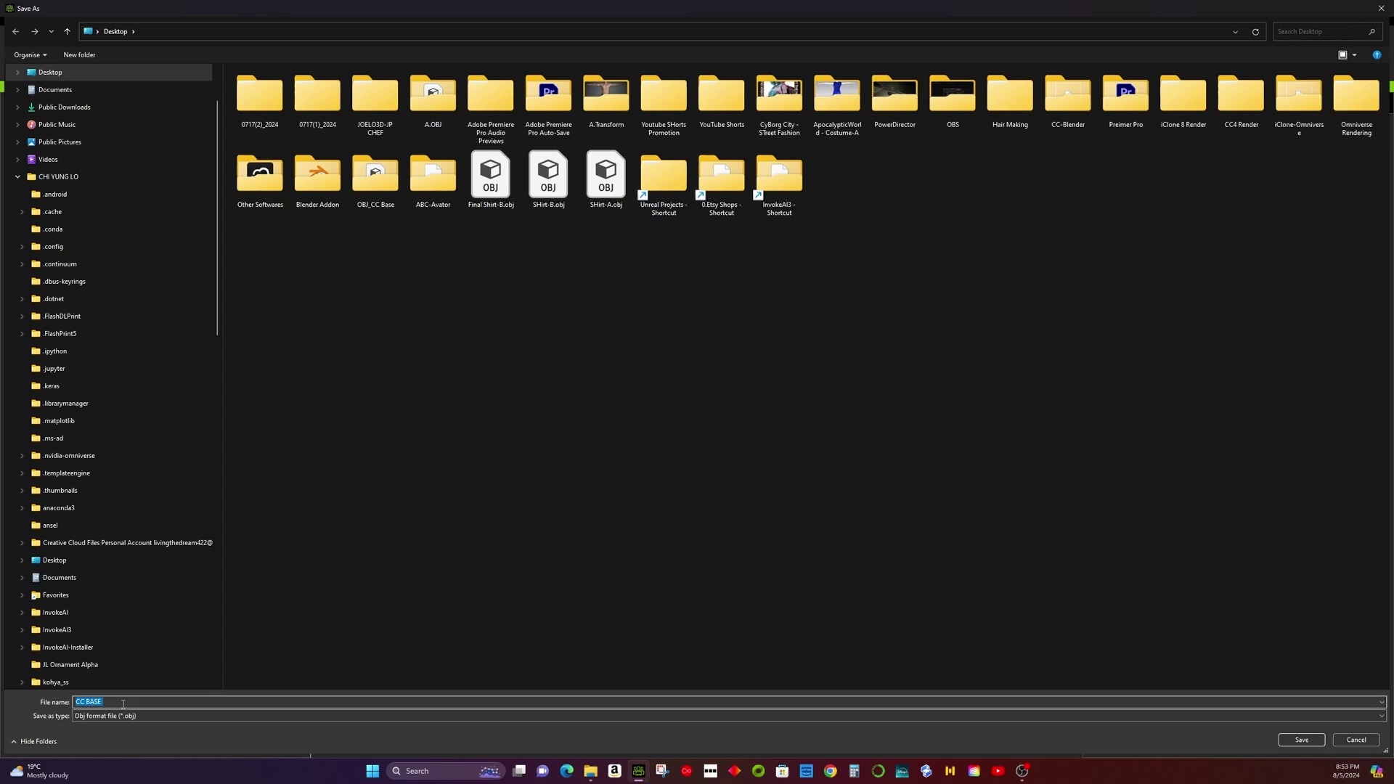
# Save the OBJ file CC BASE Character to the desktop and import it into ZBrush.
pyautogui.click(1301, 740)
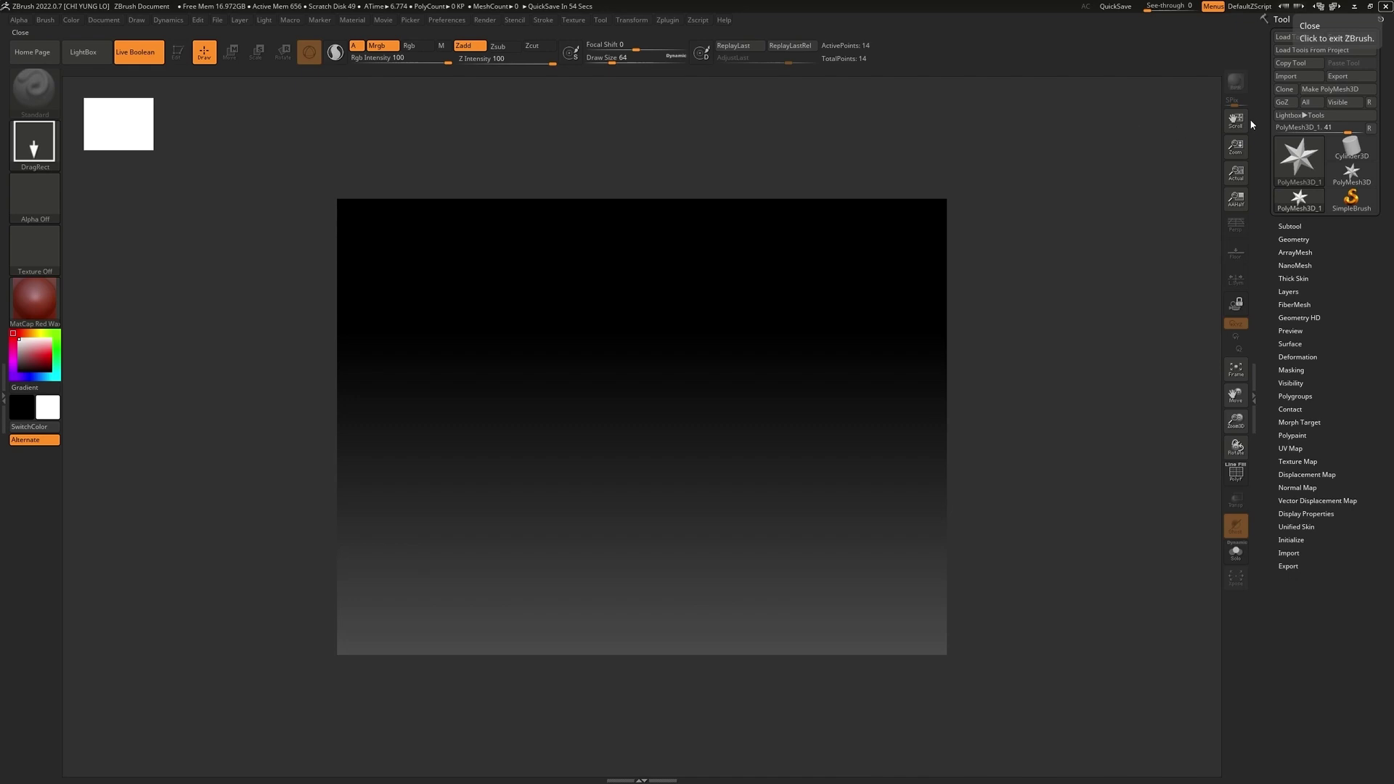
pyautogui.click(1286, 75)
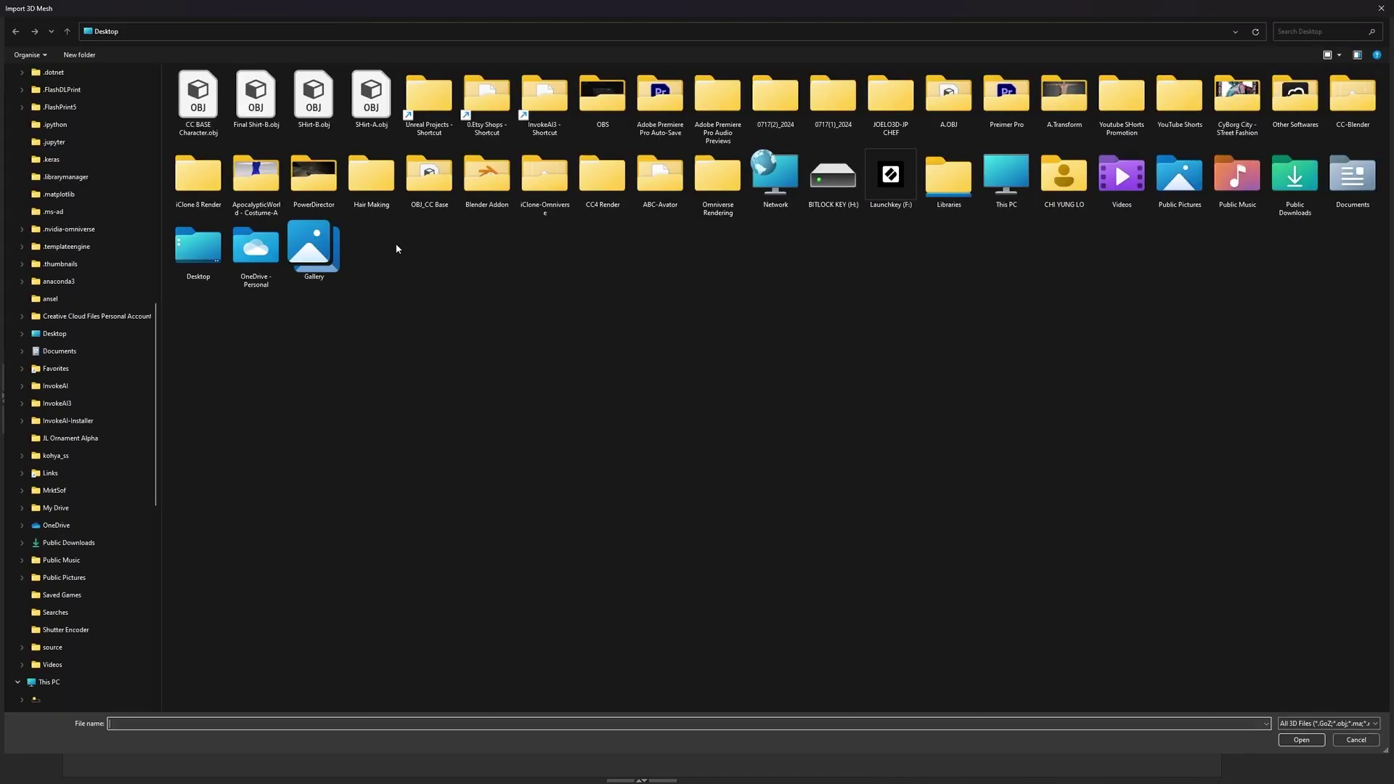
pyautogui.doubleClick(204, 113)
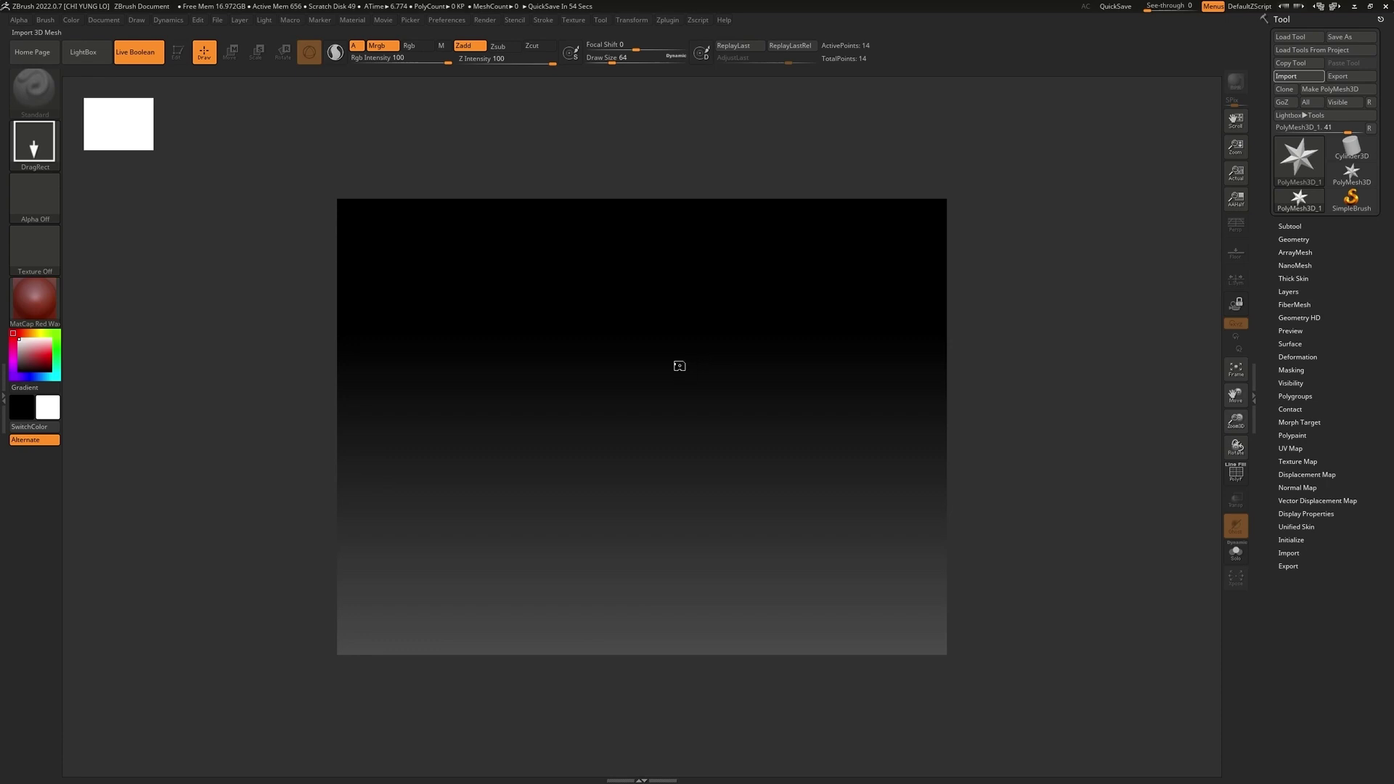
# Place the imported character on the canvas, enable Edit mode and frame the figure.
pyautogui.moveTo(581, 370); pyautogui.dragTo(406, 290)
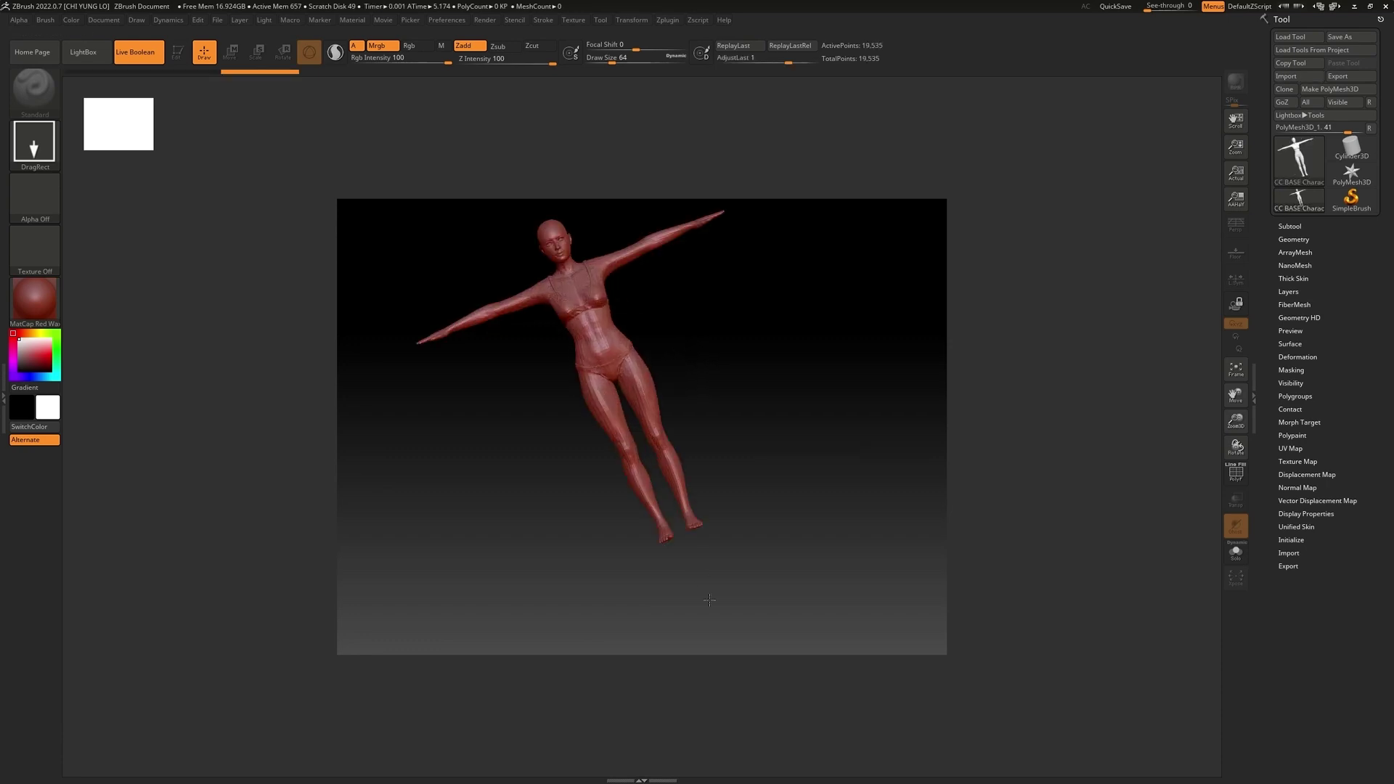
pyautogui.press('t')
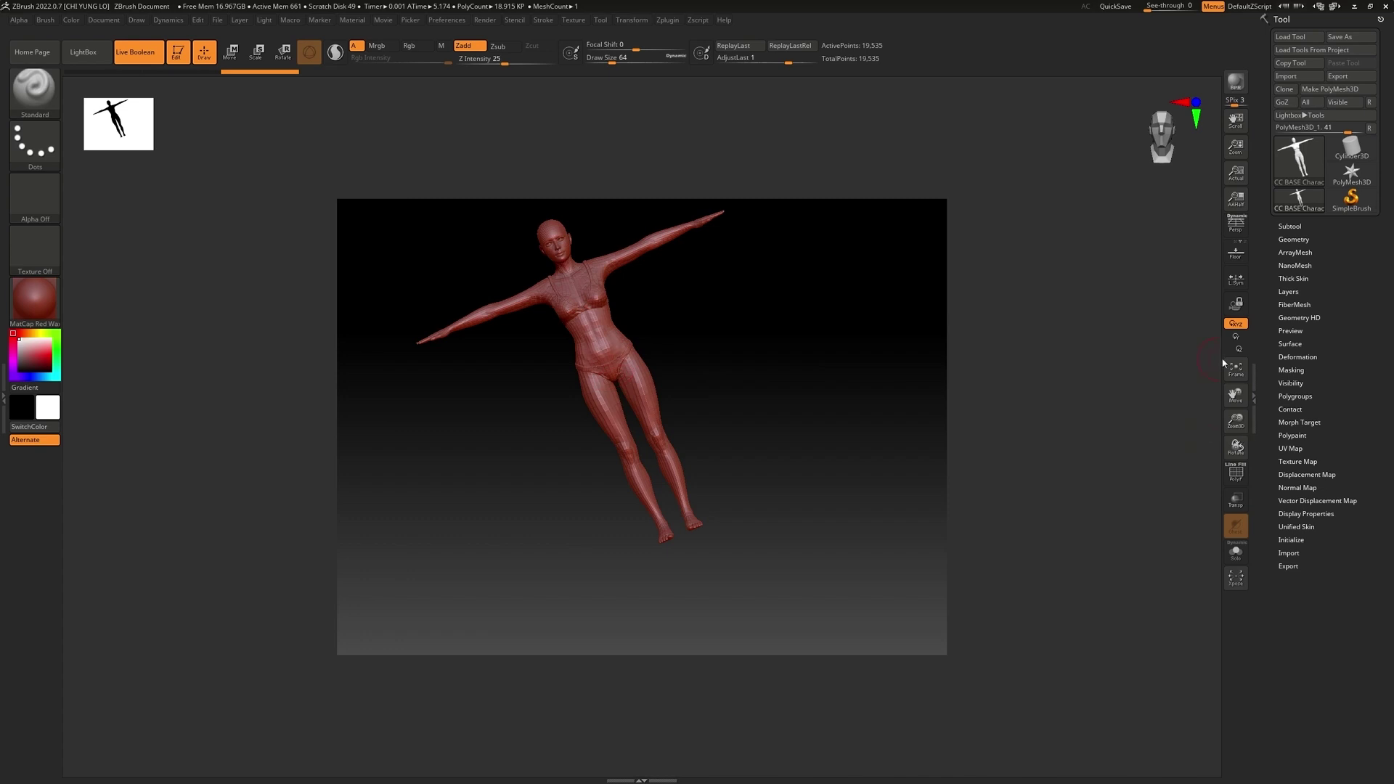
pyautogui.click(1233, 368)
pyautogui.moveTo(680, 405)
pyautogui.mouseDown()
pyautogui.moveTo(741, 367)
pyautogui.moveTo(745, 386)
pyautogui.moveTo(703, 366)
pyautogui.moveTo(654, 406)
pyautogui.mouseUp()
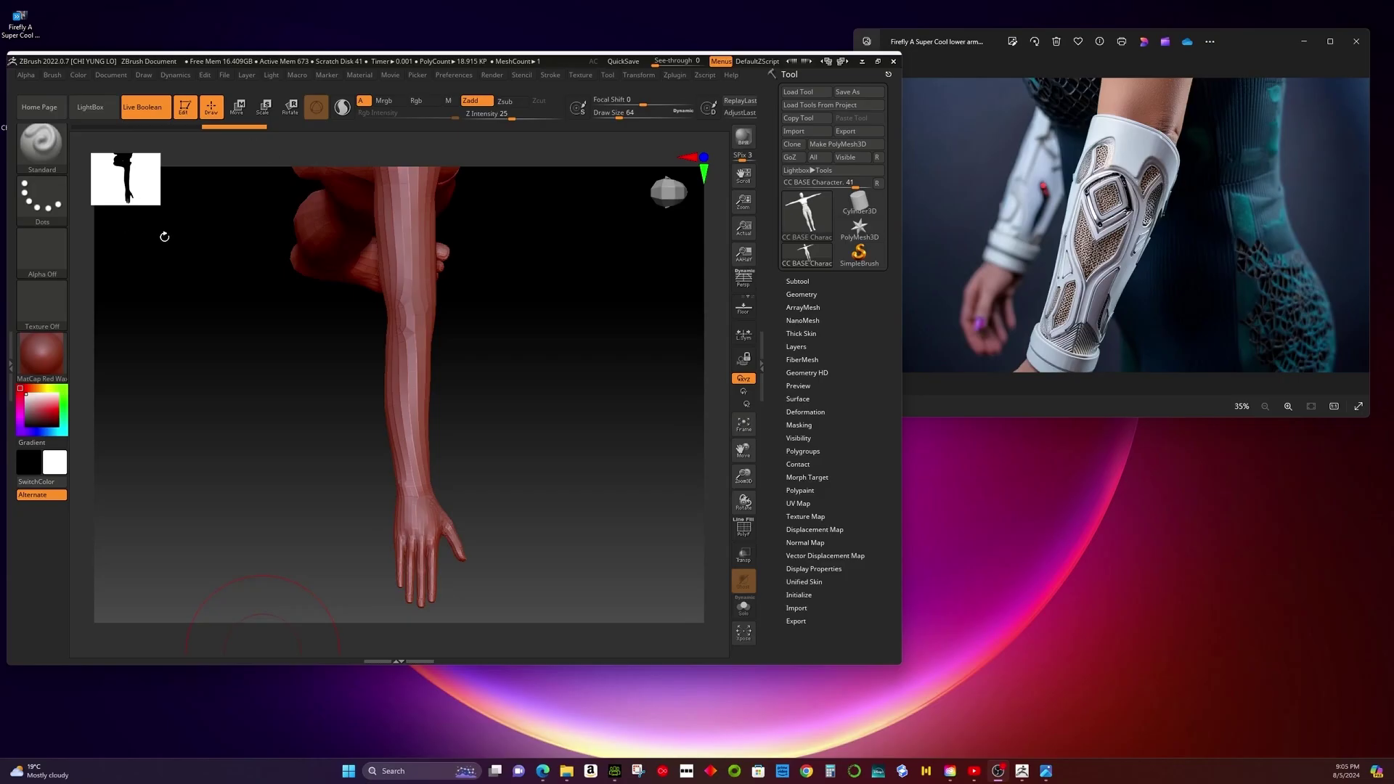
# Try to mask the forearm between elbow and wrist, looking through the stroke types for masking.
pyautogui.press('ctrl')
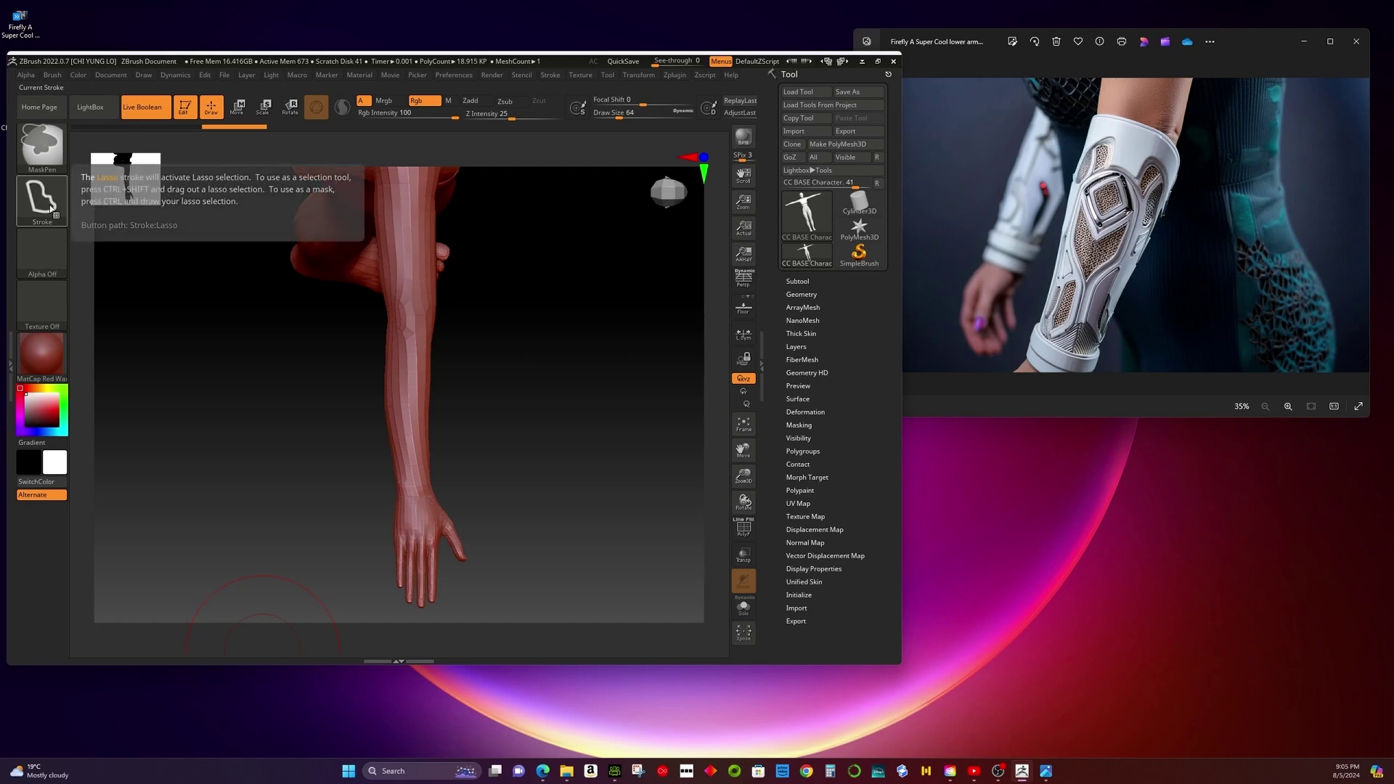
pyautogui.click(45, 203)
pyautogui.click(258, 215)
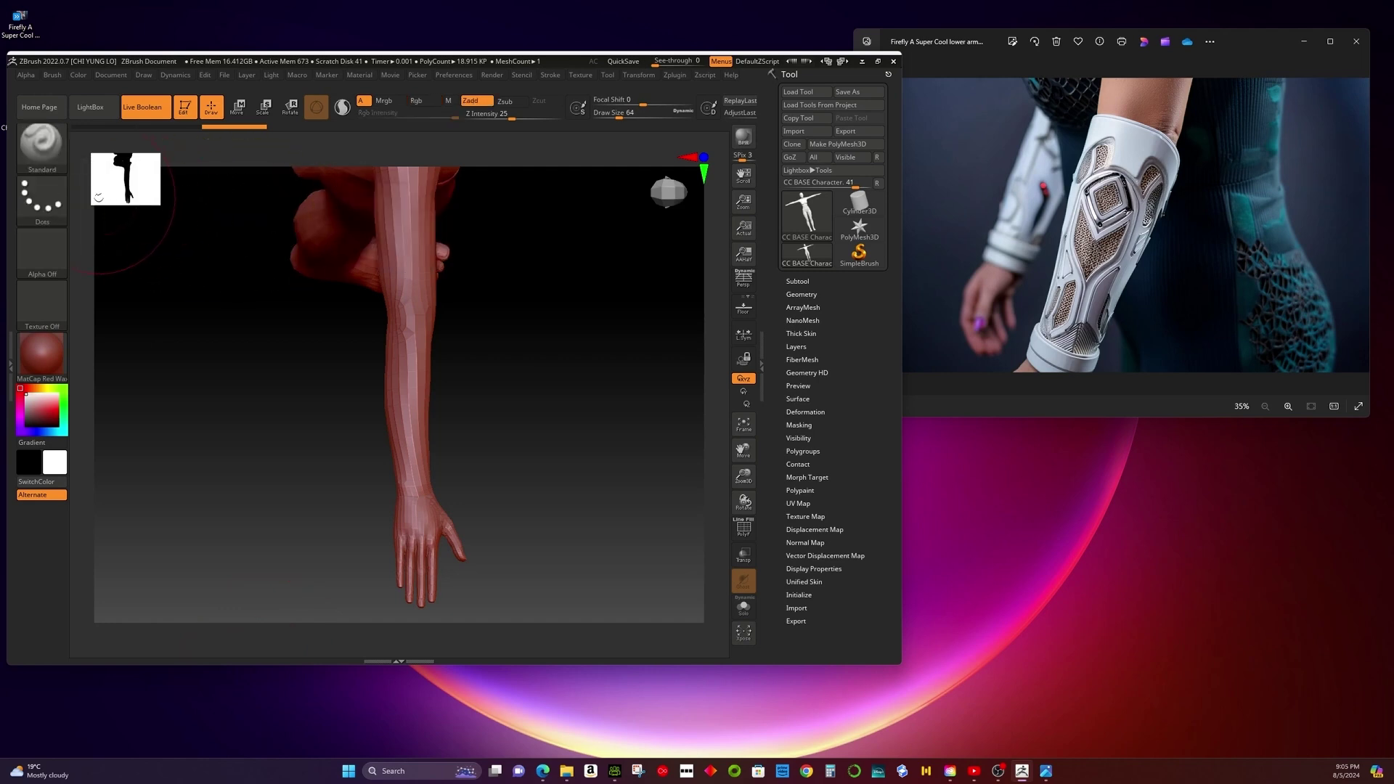
pyautogui.click(45, 210)
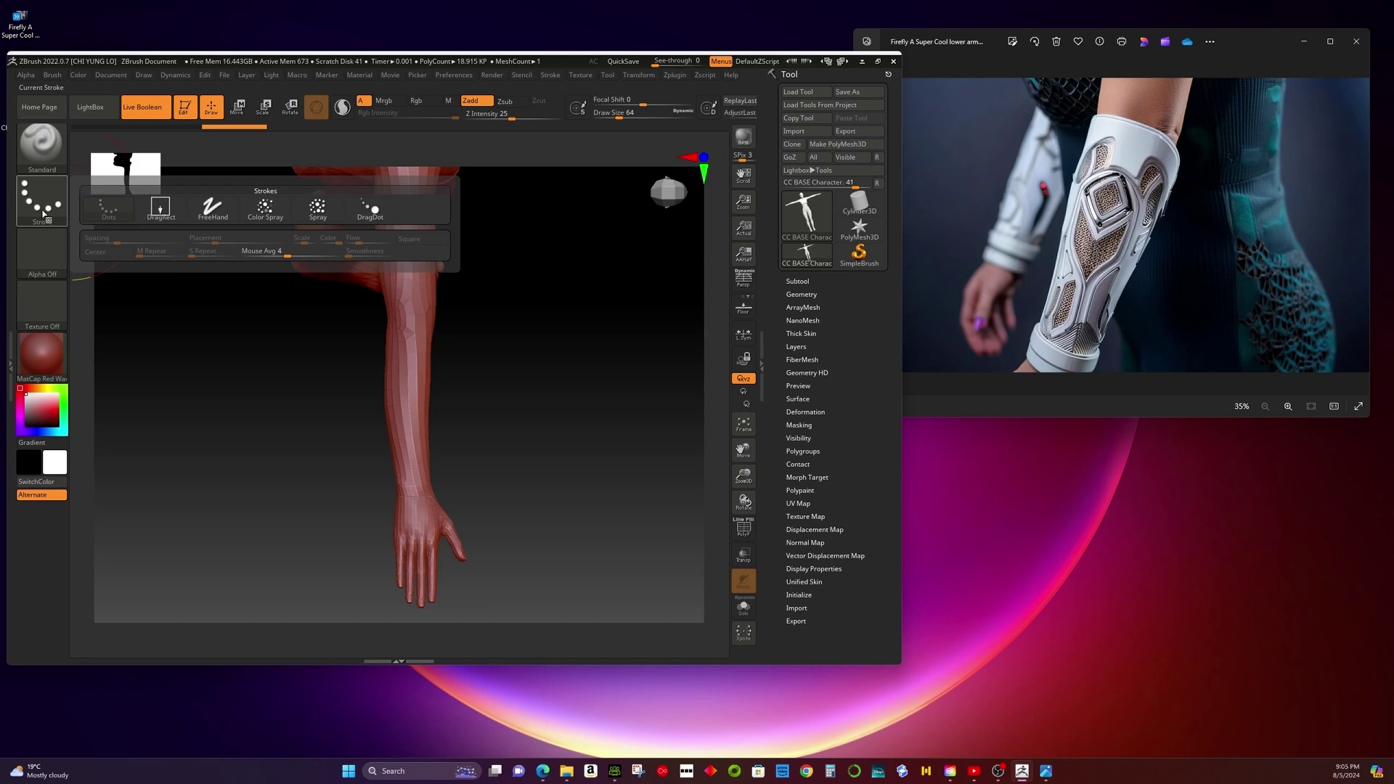
pyautogui.press('ctrl')
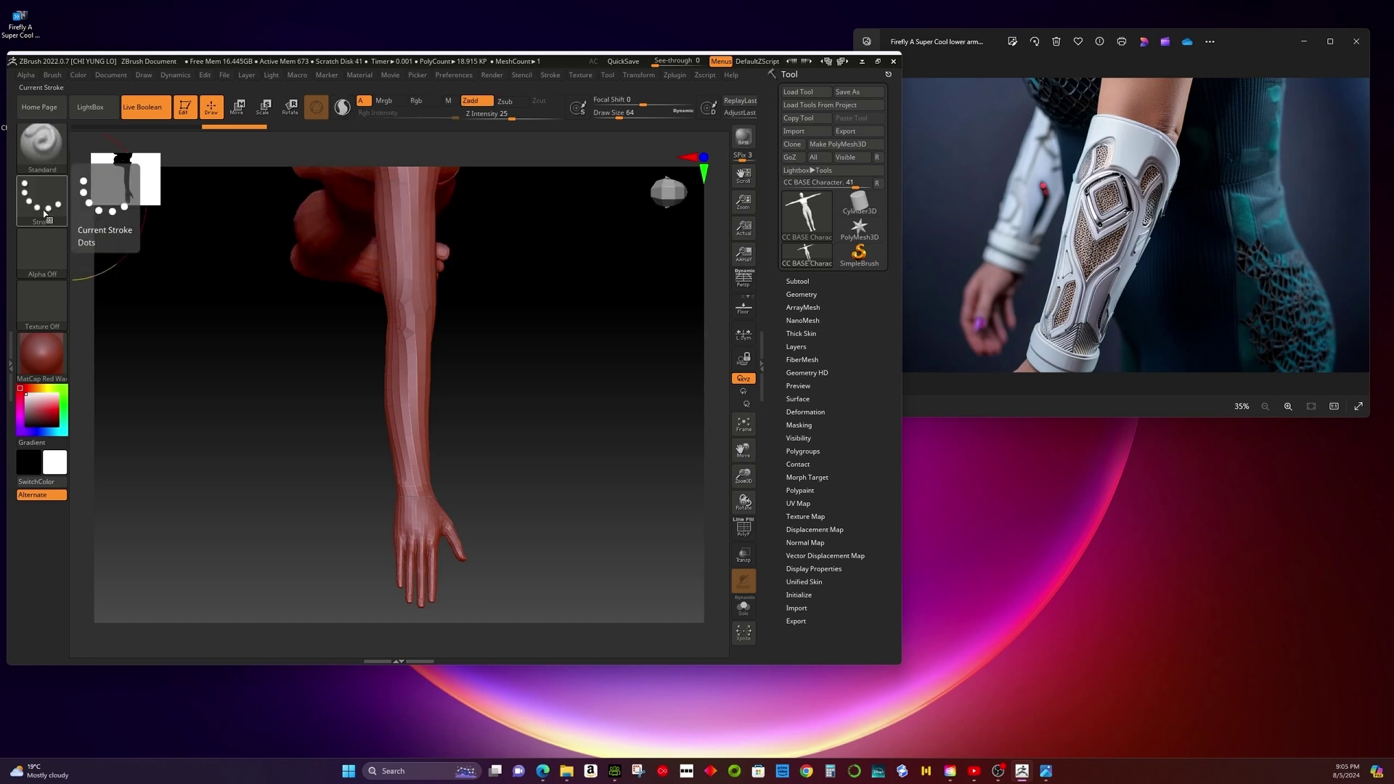
pyautogui.hotkey('ctrl', 'shift')
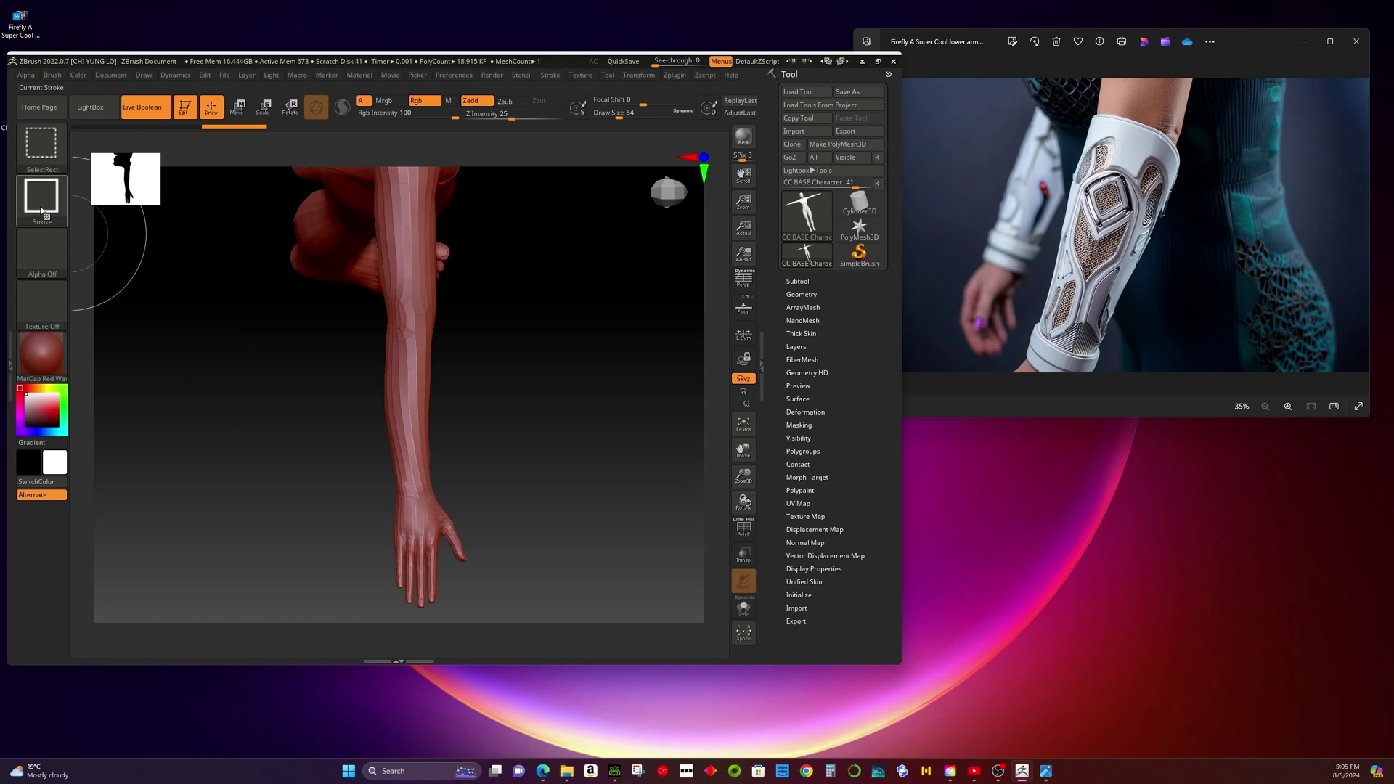
pyautogui.keyDown('shift'); pyautogui.click(41, 210); pyautogui.keyUp('shift')
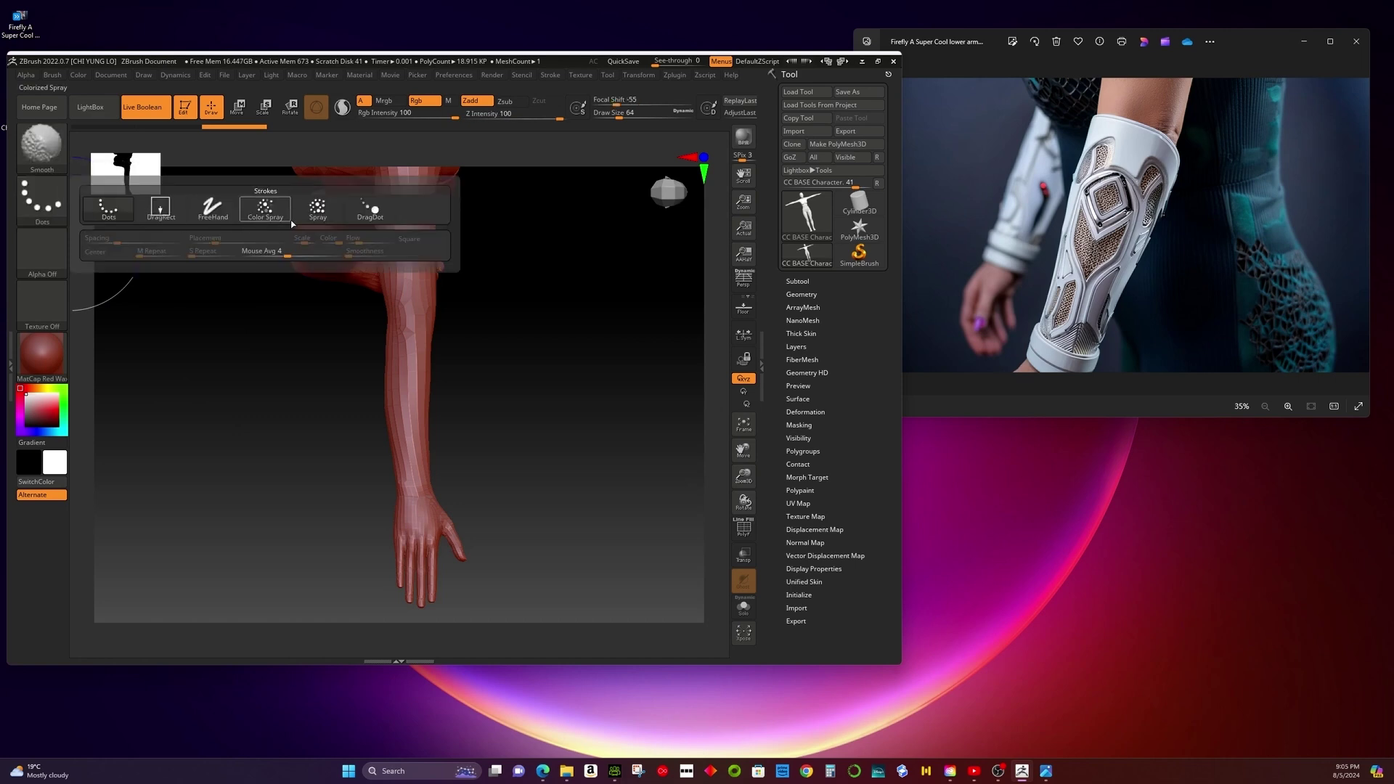
pyautogui.keyDown('ctrl'); pyautogui.click(41, 200); pyautogui.keyUp('ctrl')
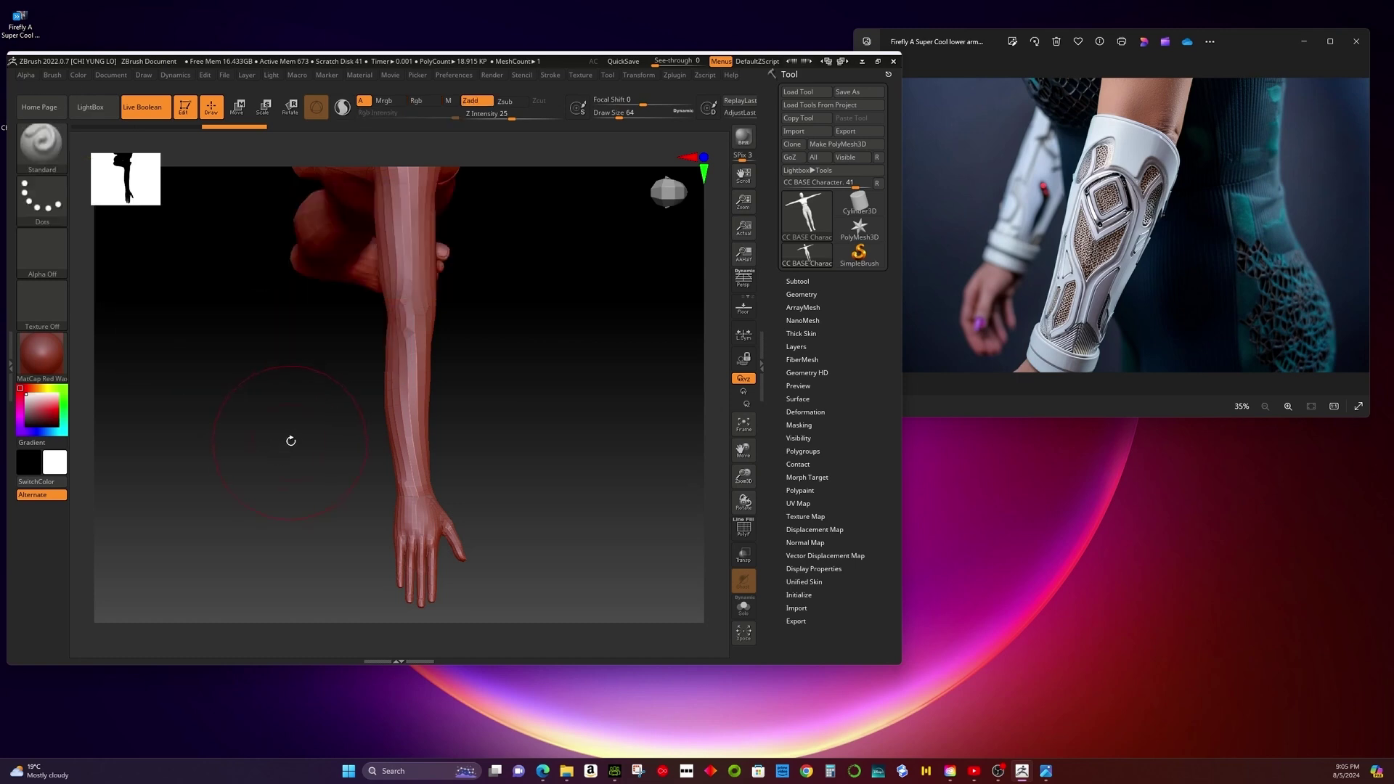
pyautogui.press('ctrl')
pyautogui.moveTo(293, 426)
pyautogui.keyDown('ctrl'); pyautogui.mouseDown()
pyautogui.moveTo(348, 390)
pyautogui.moveTo(454, 384)
pyautogui.moveTo(482, 418)
pyautogui.moveTo(494, 453)
pyautogui.moveTo(435, 504)
pyautogui.moveTo(319, 511)
pyautogui.moveTo(333, 497)
pyautogui.mouseUp(); pyautogui.keyUp('ctrl')
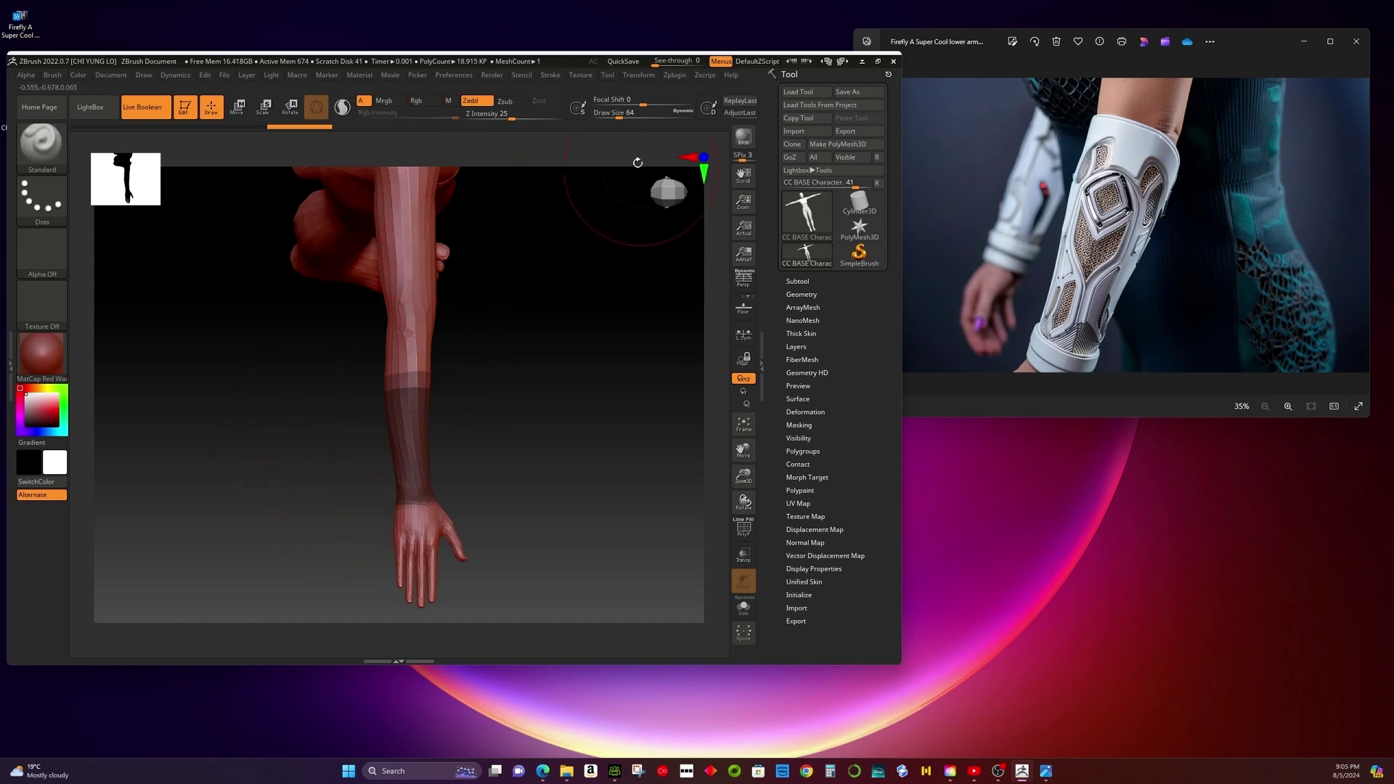
# Set the brush focal shift to -100 and subdivide the character mesh to level 5.
pyautogui.moveTo(619, 117); pyautogui.dragTo(594, 105)
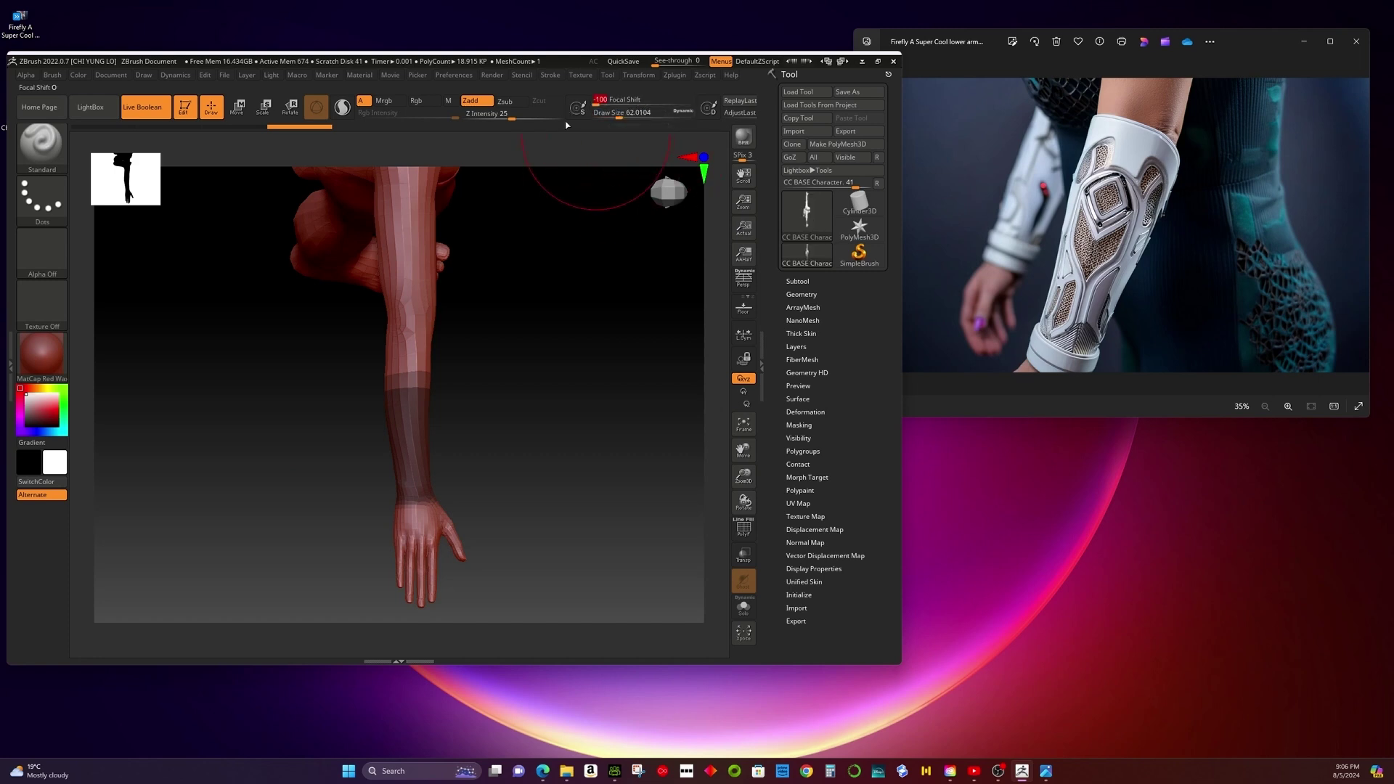
pyautogui.click(802, 294)
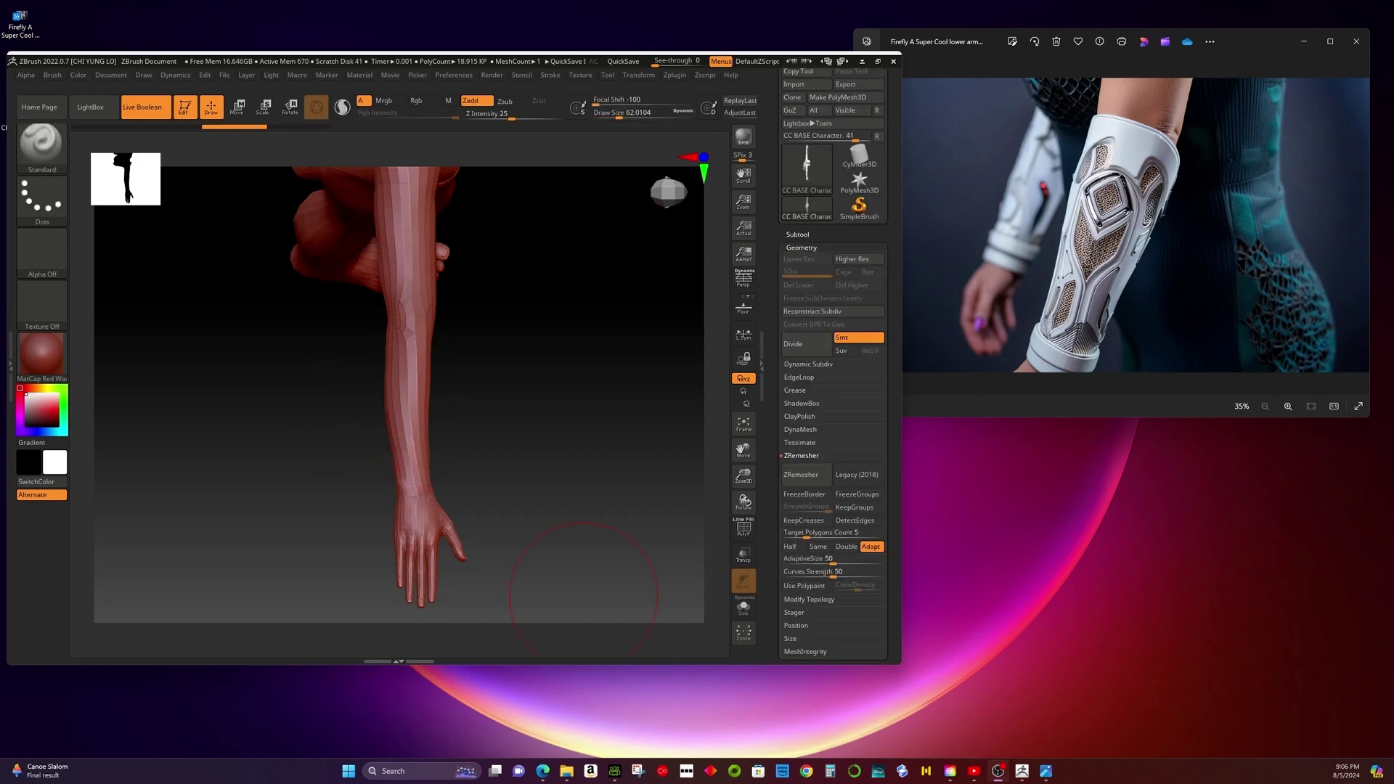
pyautogui.click(794, 346)
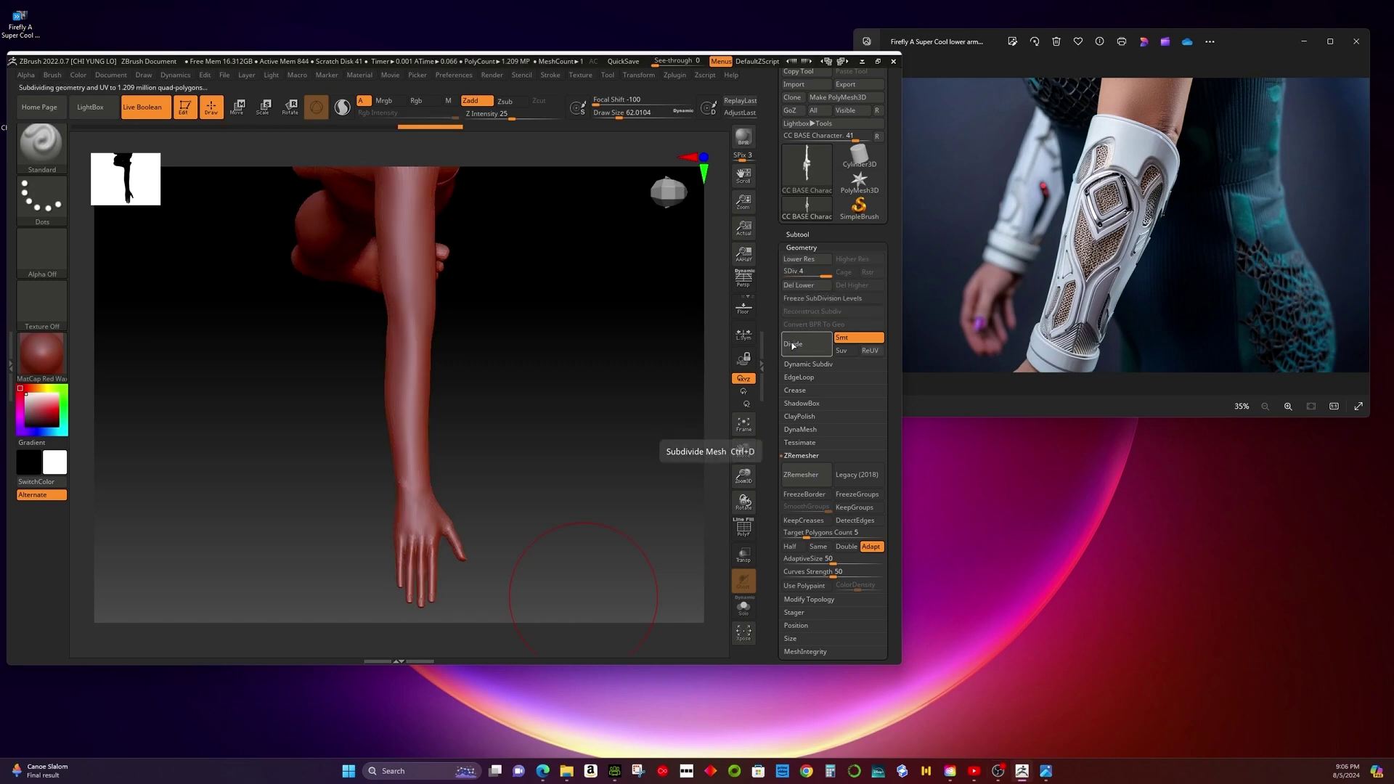
# Mask the forearm from below the elbow to the wrist with the Lasso stroke.
pyautogui.keyDown('ctrl'); pyautogui.click(55, 203); pyautogui.keyUp('ctrl')
pyautogui.click(212, 234)
pyautogui.moveTo(302, 444)
pyautogui.keyDown('ctrl'); pyautogui.mouseDown()
pyautogui.moveTo(440, 373)
pyautogui.moveTo(464, 393)
pyautogui.moveTo(472, 478)
pyautogui.moveTo(367, 504)
pyautogui.mouseUp(); pyautogui.keyUp('ctrl')
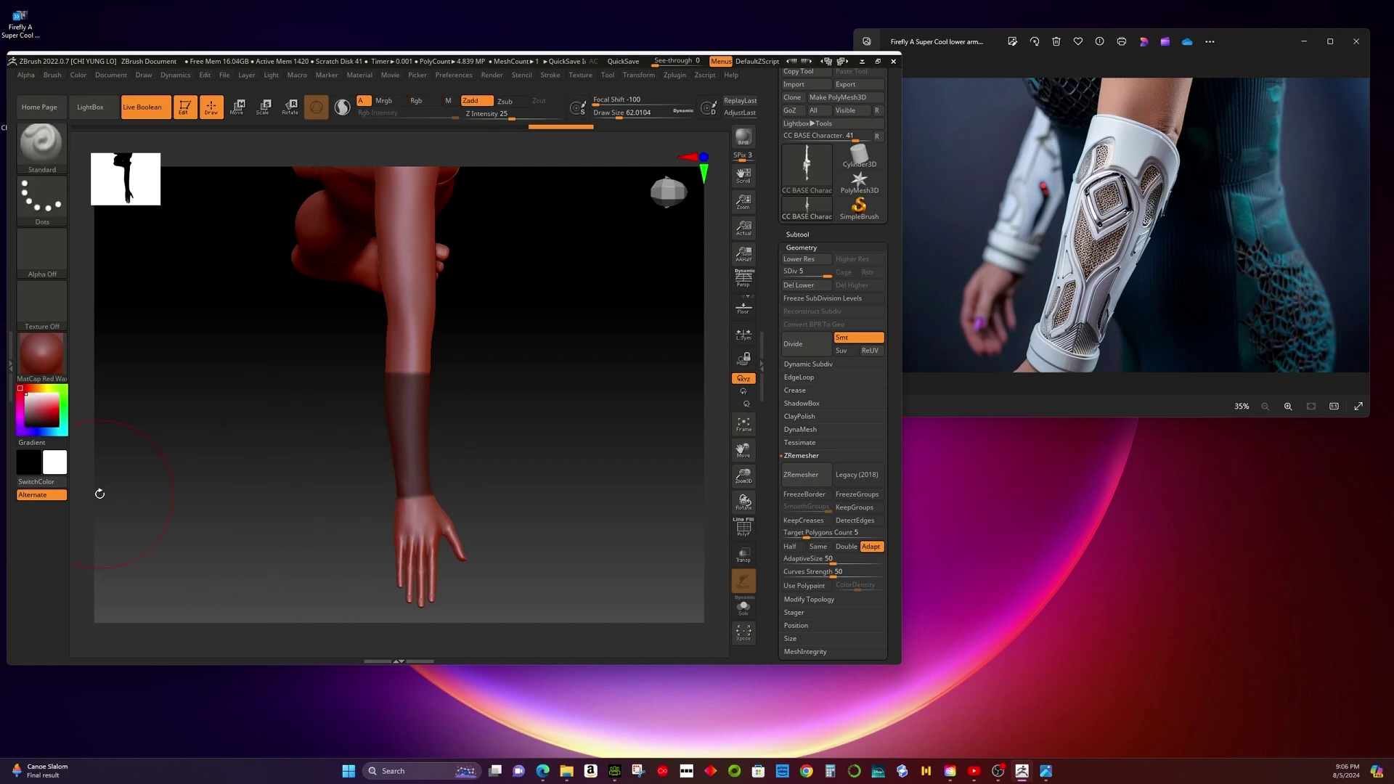
# Reduce the brush size, cut a large pointed oval opening out of the forearm mask, and choose the FreeHand stroke for masking.
pyautogui.keyDown('ctrl'); pyautogui.moveTo(619, 115); pyautogui.dragTo(606, 116); pyautogui.keyUp('ctrl')
pyautogui.keyDown('ctrl'); pyautogui.moveTo(390, 428); pyautogui.dragTo(395, 421); pyautogui.keyUp('ctrl')
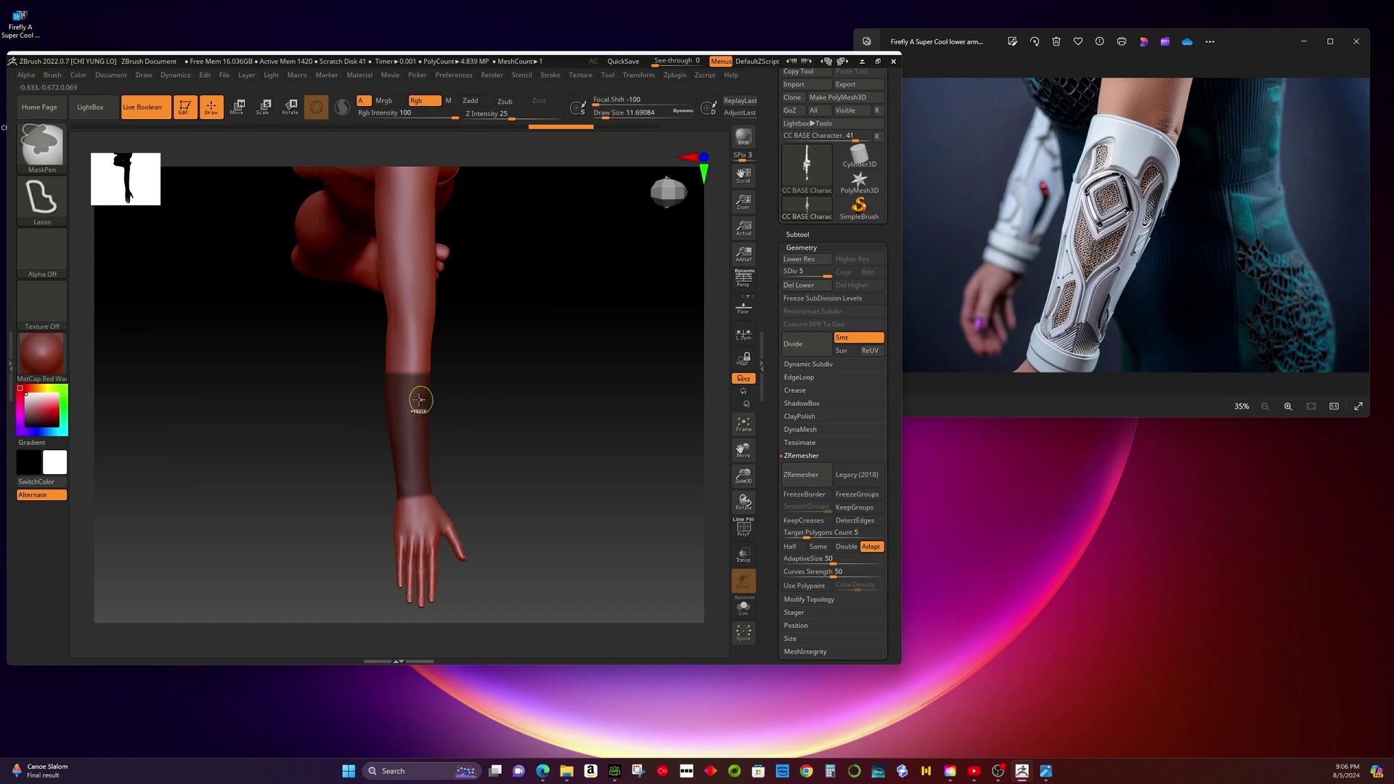
pyautogui.keyDown('ctrl'); pyautogui.moveTo(479, 399); pyautogui.dragTo(406, 435, button='right'); pyautogui.keyUp('ctrl')
pyautogui.moveTo(396, 410)
pyautogui.keyDown('ctrl'); pyautogui.mouseDown()
pyautogui.moveTo(398, 449)
pyautogui.moveTo(460, 457)
pyautogui.moveTo(401, 404)
pyautogui.moveTo(412, 454)
pyautogui.moveTo(427, 403)
pyautogui.moveTo(406, 408)
pyautogui.moveTo(415, 454)
pyautogui.moveTo(414, 432)
pyautogui.moveTo(422, 456)
pyautogui.moveTo(428, 431)
pyautogui.moveTo(413, 396)
pyautogui.moveTo(396, 445)
pyautogui.moveTo(430, 436)
pyautogui.moveTo(400, 472)
pyautogui.mouseUp(); pyautogui.keyUp('ctrl')
pyautogui.keyDown('ctrl'); pyautogui.click(42, 199); pyautogui.keyUp('ctrl')
pyautogui.click(212, 209)
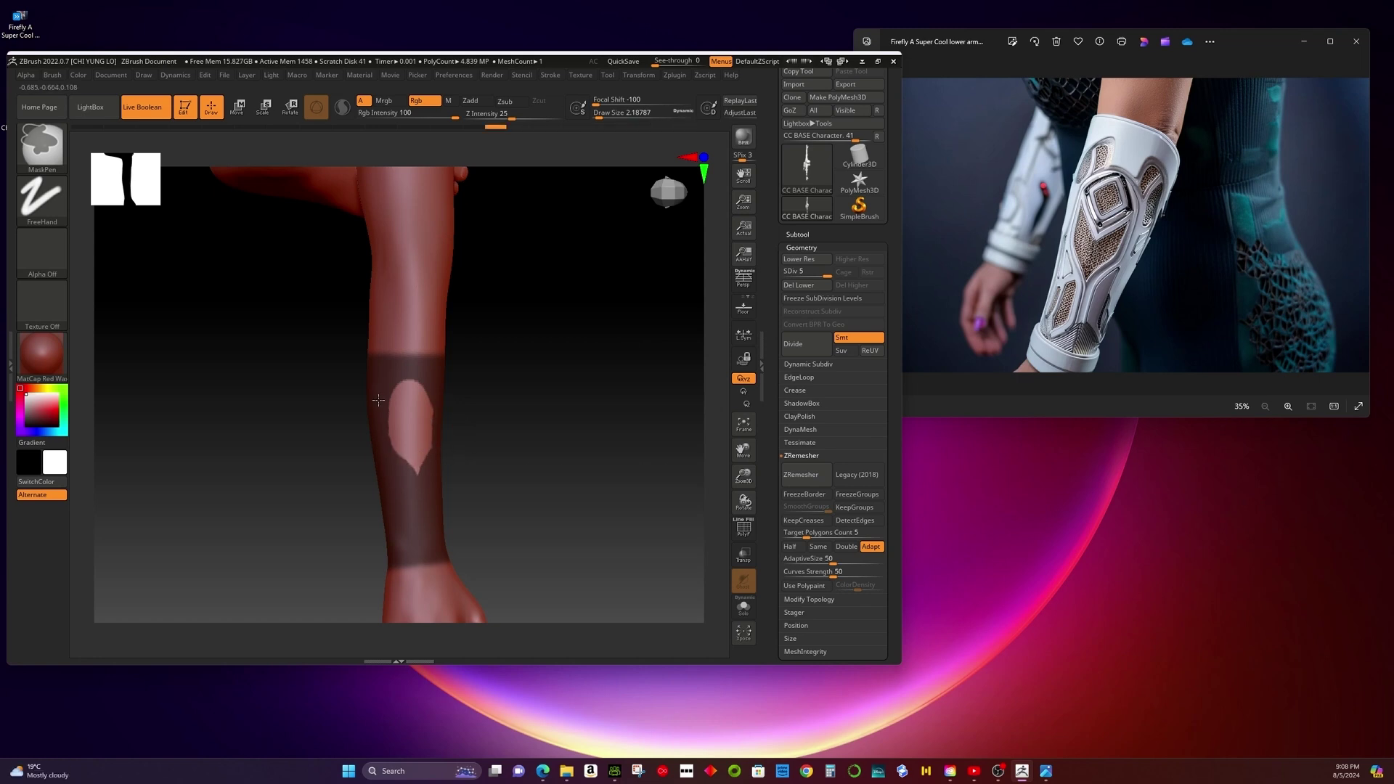
# Cut smaller openings out of the forearm mask near the elbow and wrist edges, leaving narrow crossing struts between them.
pyautogui.moveTo(454, 541); pyautogui.dragTo(552, 407)
pyautogui.keyDown('ctrl'); pyautogui.keyDown('alt'); pyautogui.moveTo(414, 502); pyautogui.dragTo(419, 512); pyautogui.keyUp('alt'); pyautogui.keyUp('ctrl')
pyautogui.keyDown('ctrl'); pyautogui.keyDown('alt'); pyautogui.moveTo(392, 368); pyautogui.dragTo(435, 374); pyautogui.keyUp('alt'); pyautogui.keyUp('ctrl')
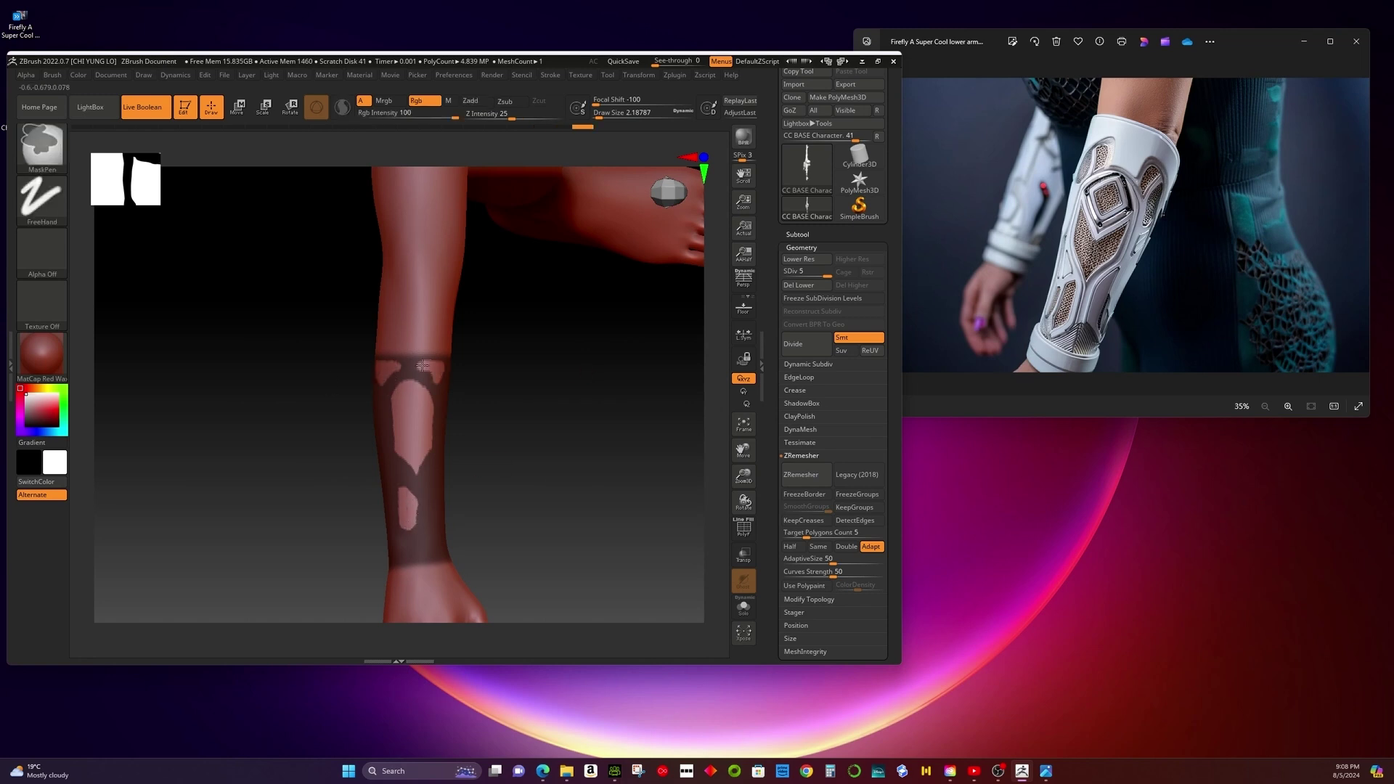
pyautogui.keyDown('ctrl'); pyautogui.keyDown('alt'); pyautogui.moveTo(411, 555); pyautogui.dragTo(436, 546); pyautogui.keyUp('alt'); pyautogui.keyUp('ctrl')
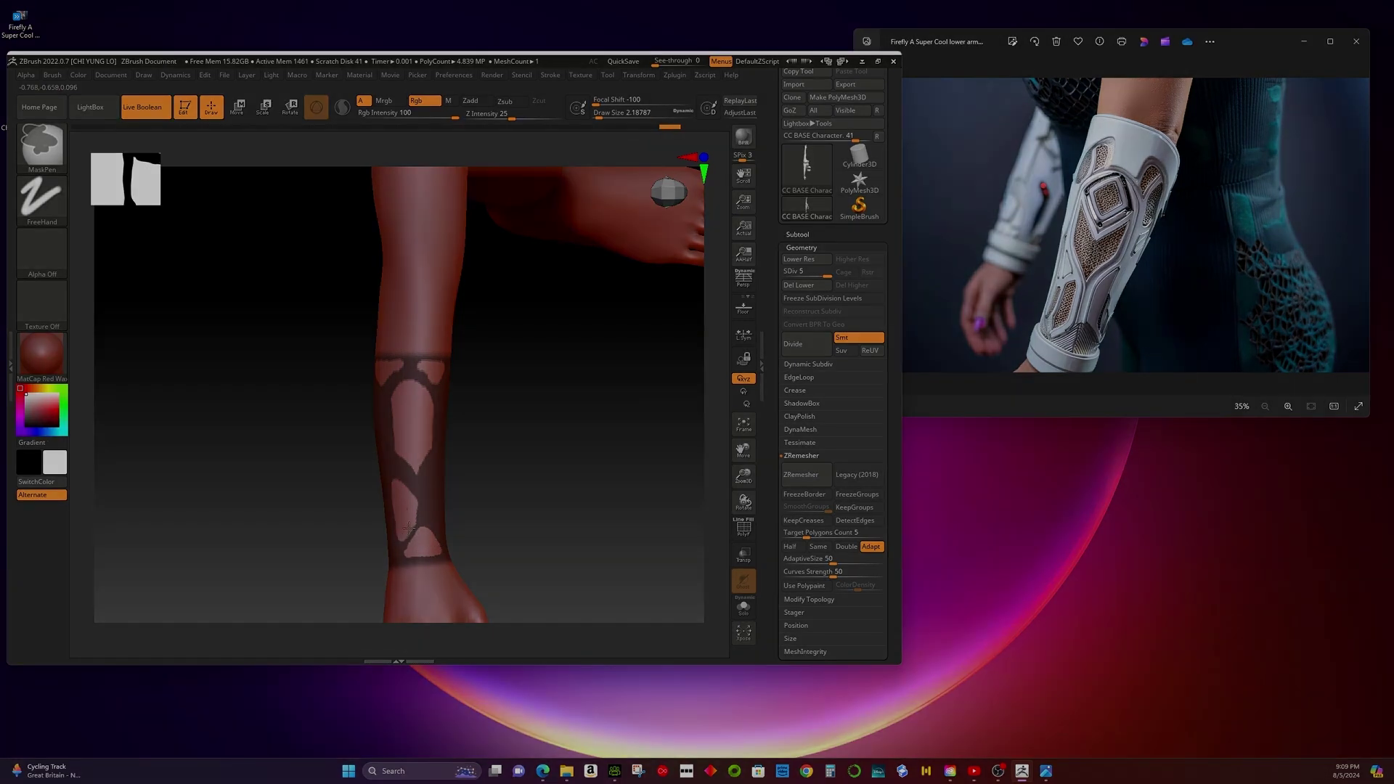
pyautogui.keyDown('ctrl'); pyautogui.moveTo(408, 528); pyautogui.dragTo(417, 535); pyautogui.keyUp('ctrl')
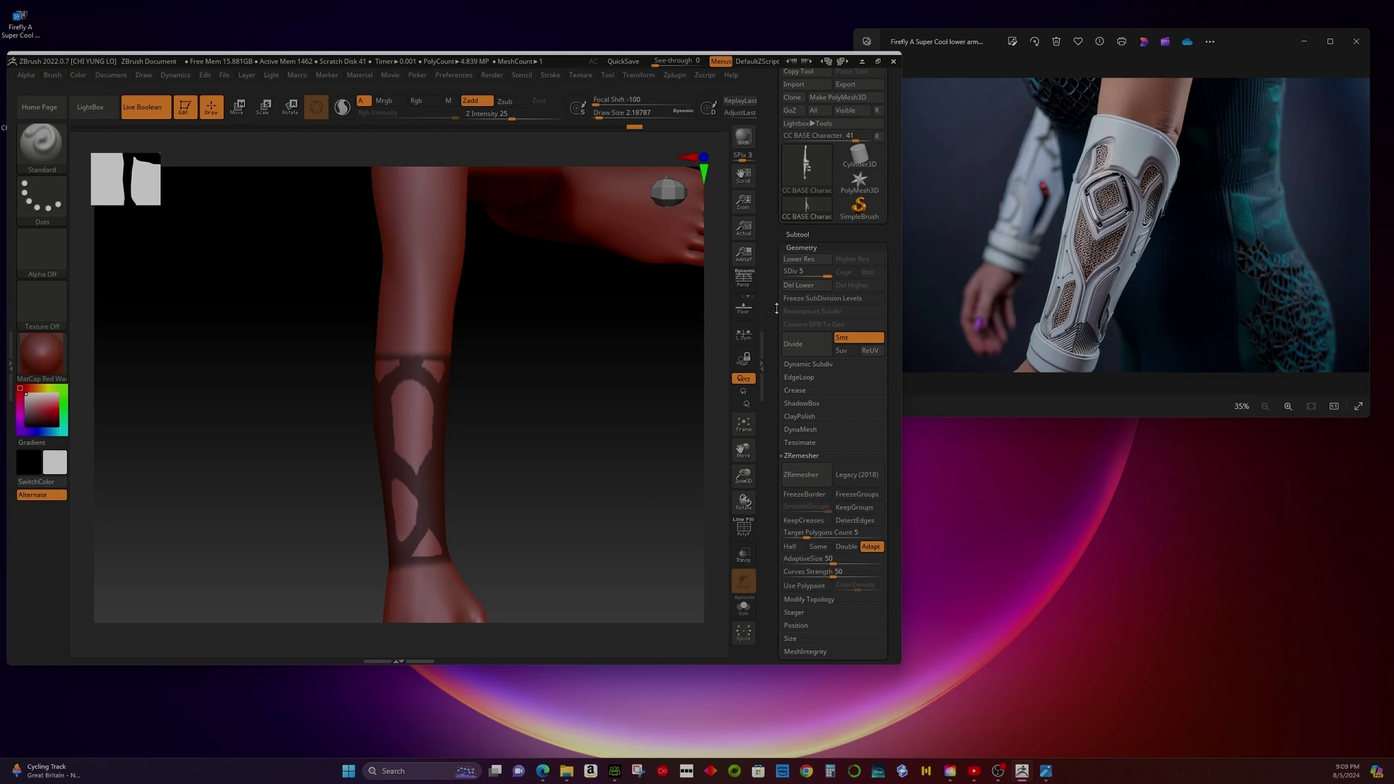
# Extract the masked forearm frame as a new subtool with a thickness of 0.00023 and accept it.
pyautogui.click(812, 234)
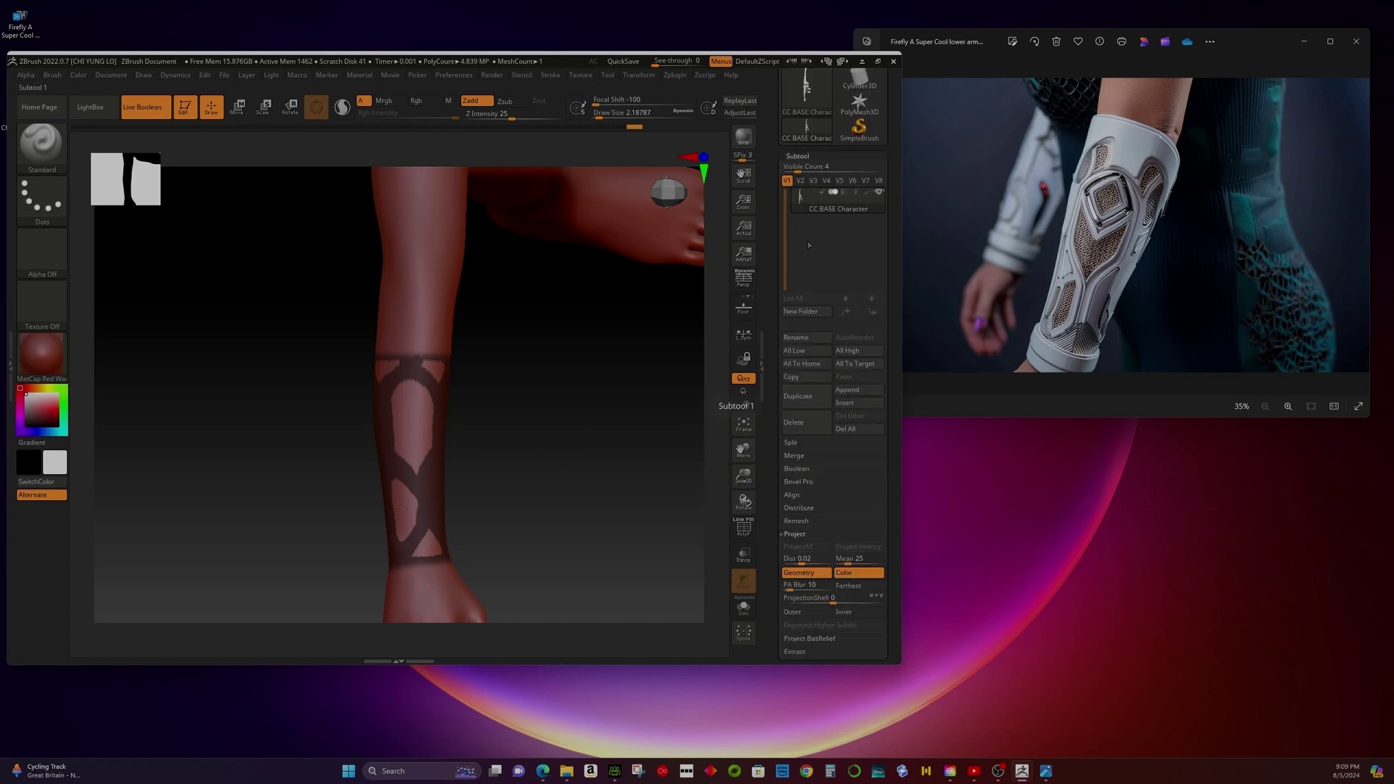
pyautogui.click(794, 651)
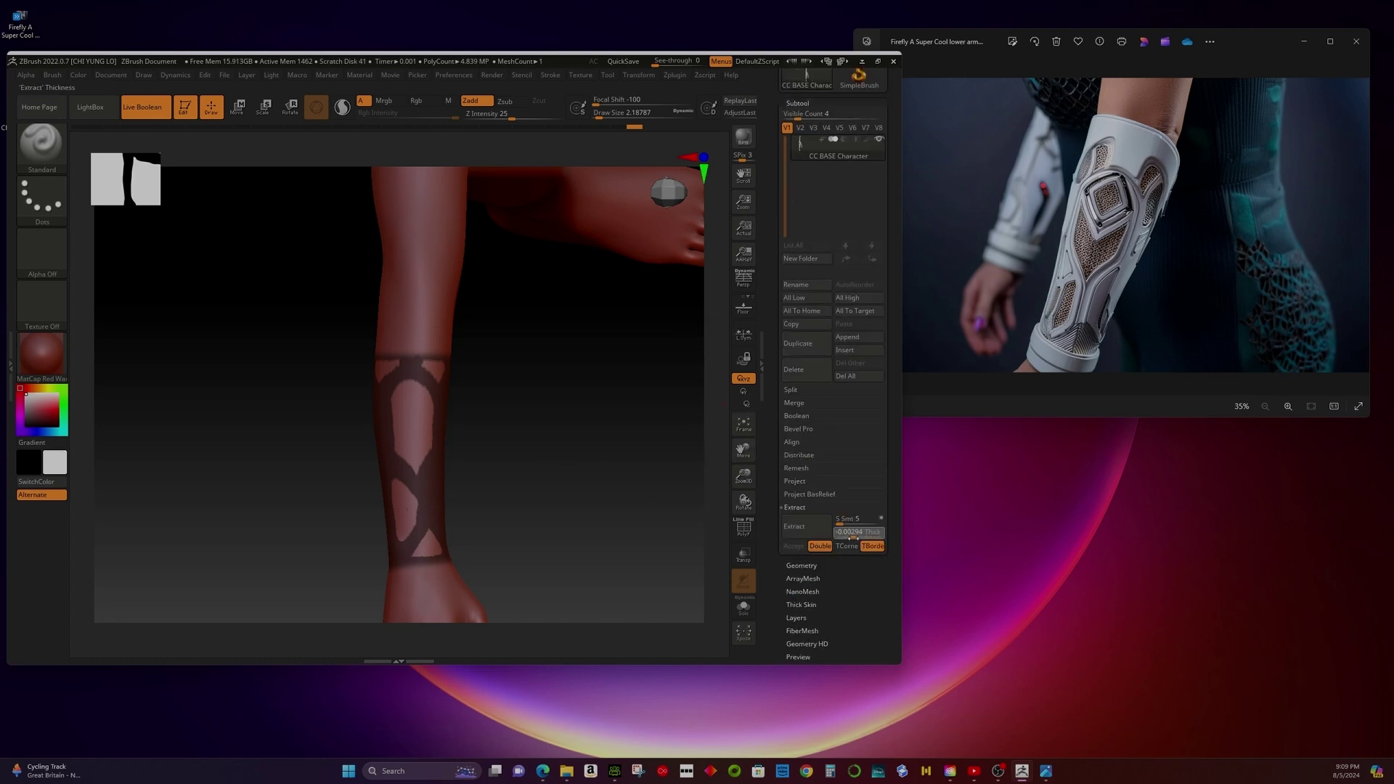
pyautogui.click(802, 525)
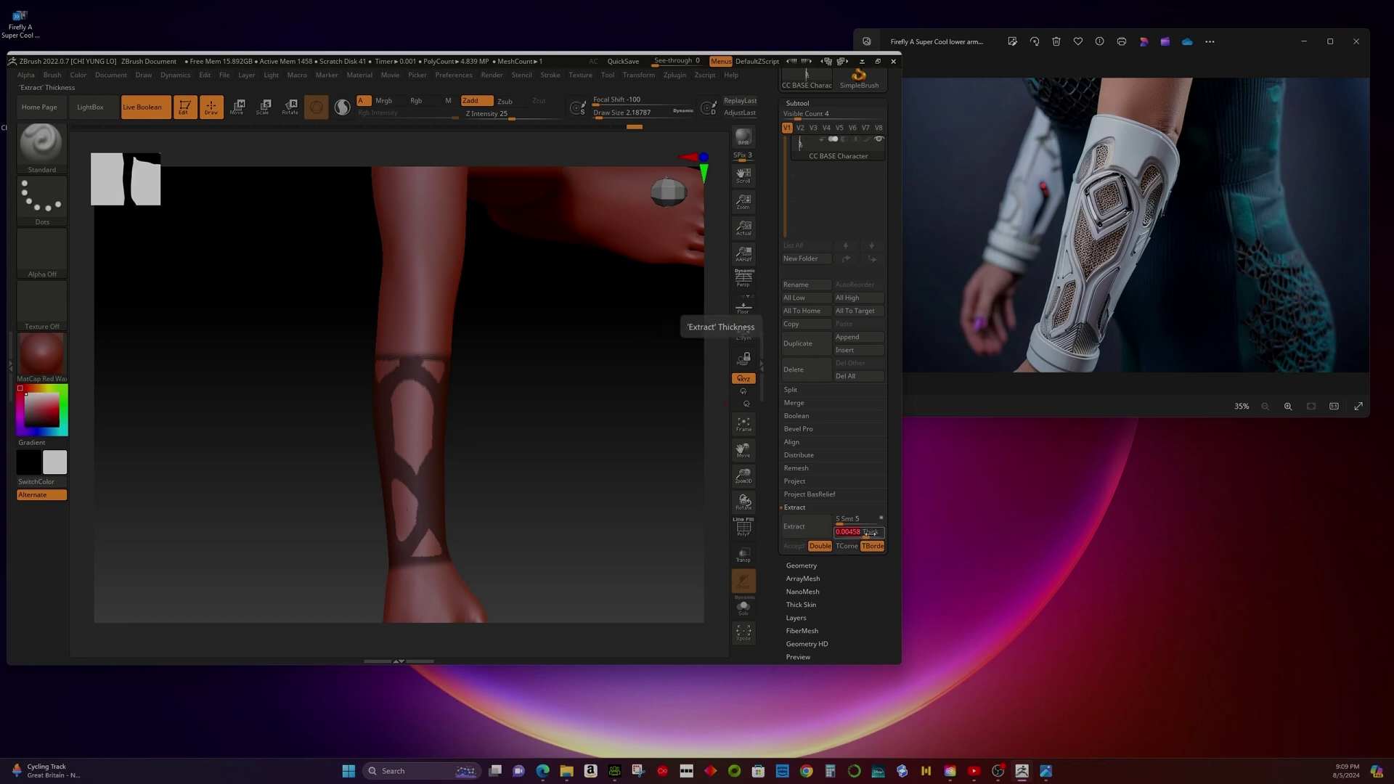
pyautogui.click(860, 533)
pyautogui.write('0.')
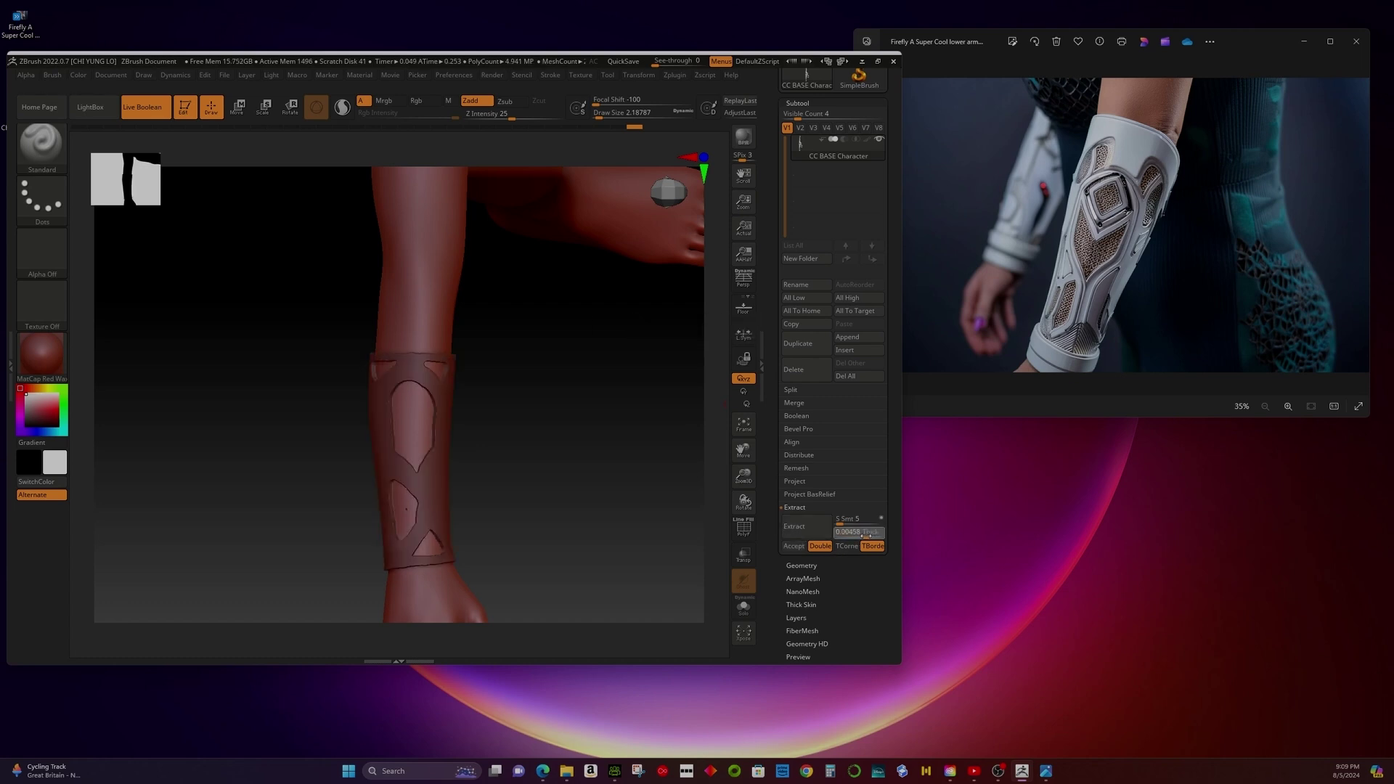
pyautogui.write('00023')
pyautogui.press('Return')
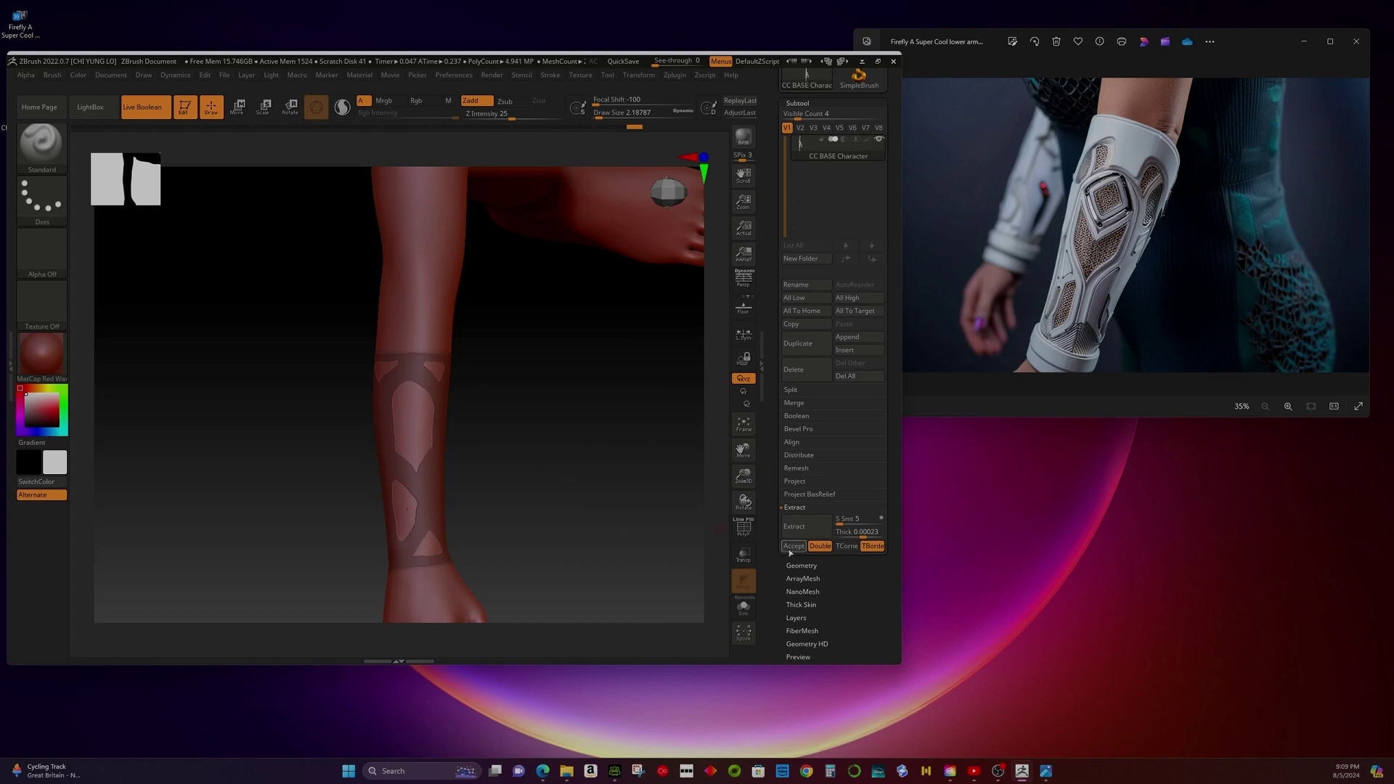
pyautogui.click(801, 552)
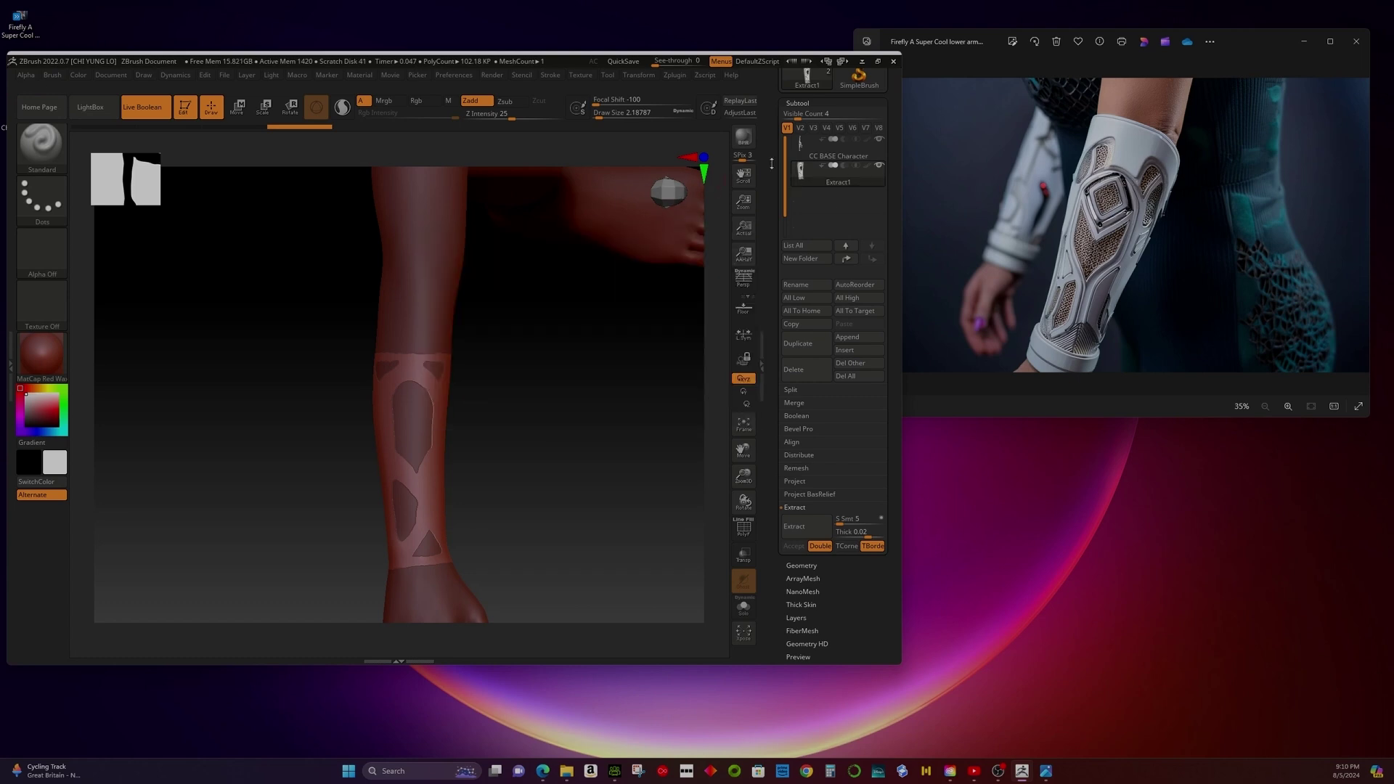
# Select the CC BASE Character subtool and mask a band around the arm just above the forearm frame.
pyautogui.press('Up')
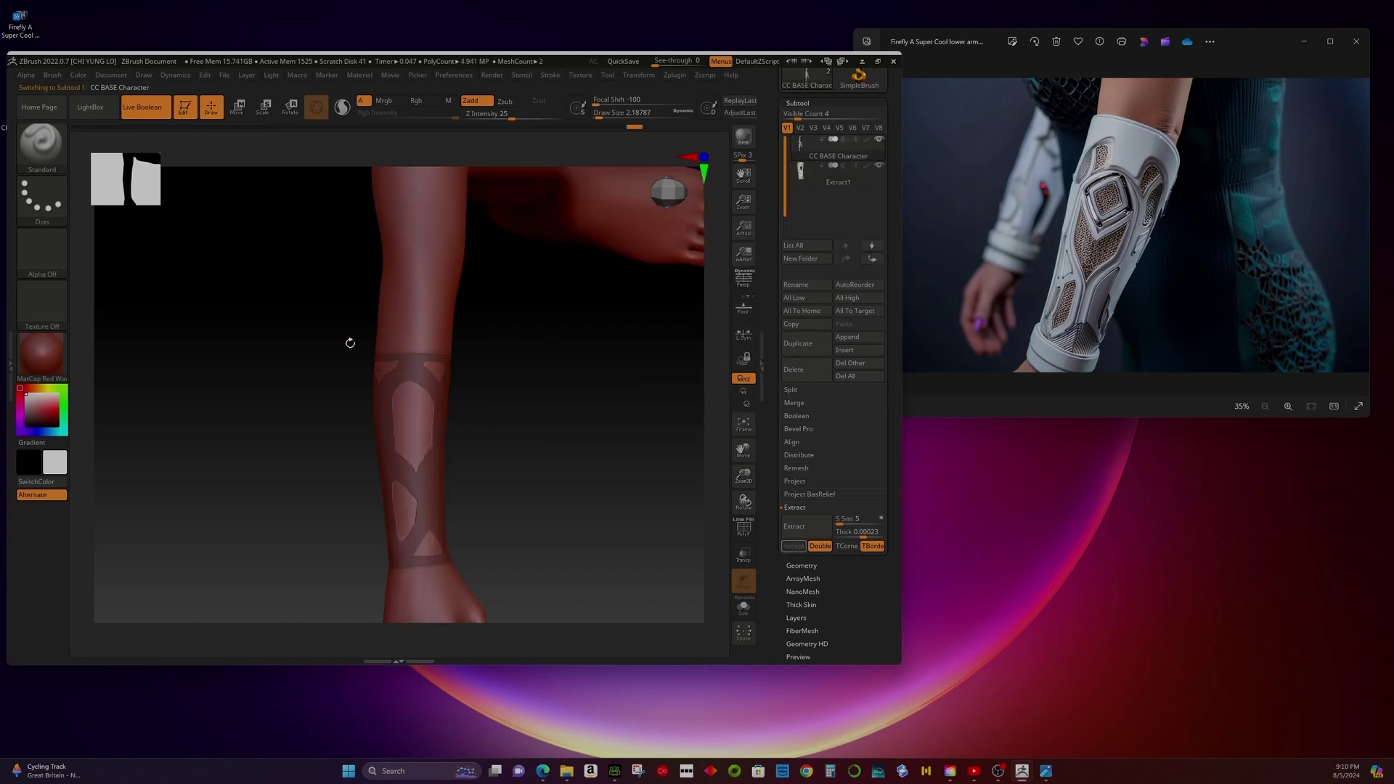
pyautogui.press('ctrl')
pyautogui.moveTo(370, 364)
pyautogui.keyDown('ctrl'); pyautogui.mouseDown()
pyautogui.moveTo(406, 372)
pyautogui.moveTo(482, 313)
pyautogui.mouseUp(); pyautogui.keyUp('ctrl')
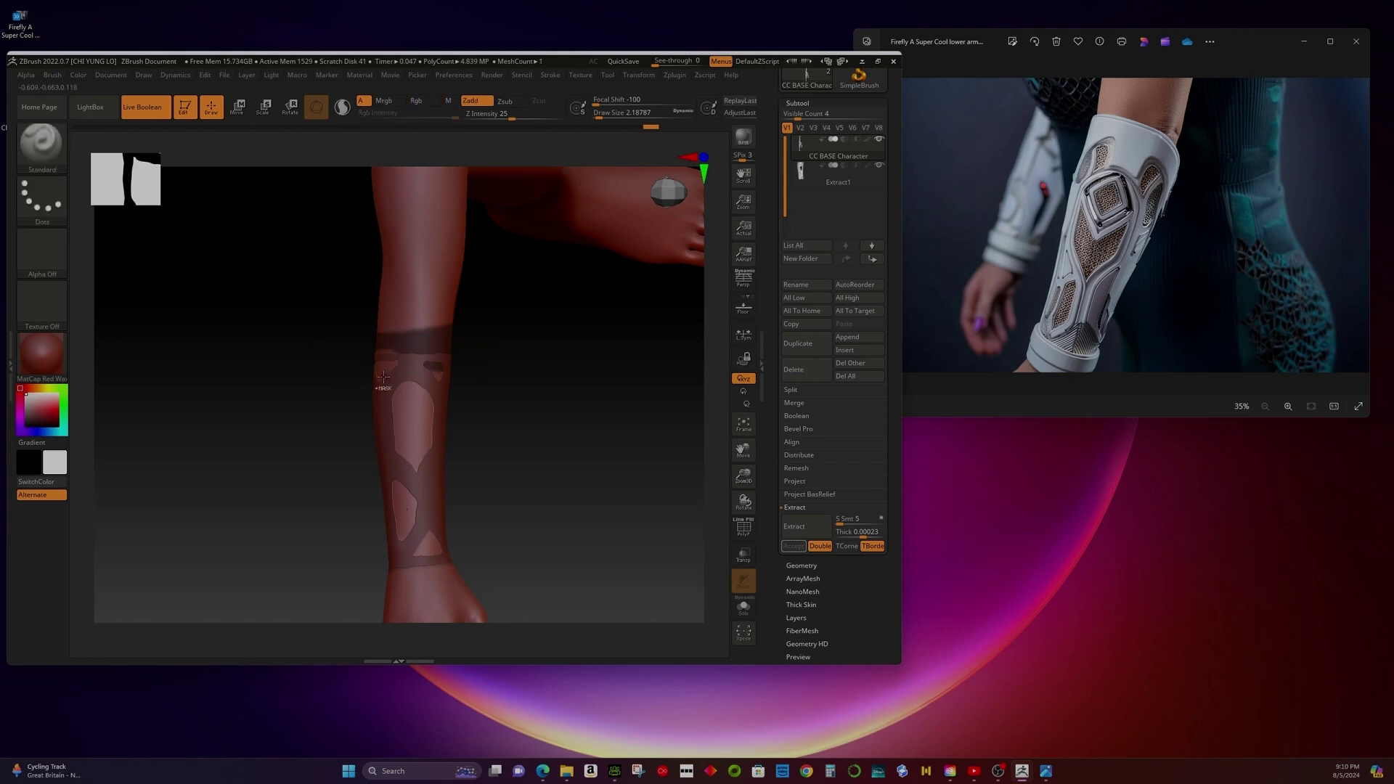
pyautogui.keyDown('ctrl'); pyautogui.moveTo(321, 314); pyautogui.dragTo(544, 325); pyautogui.keyUp('ctrl')
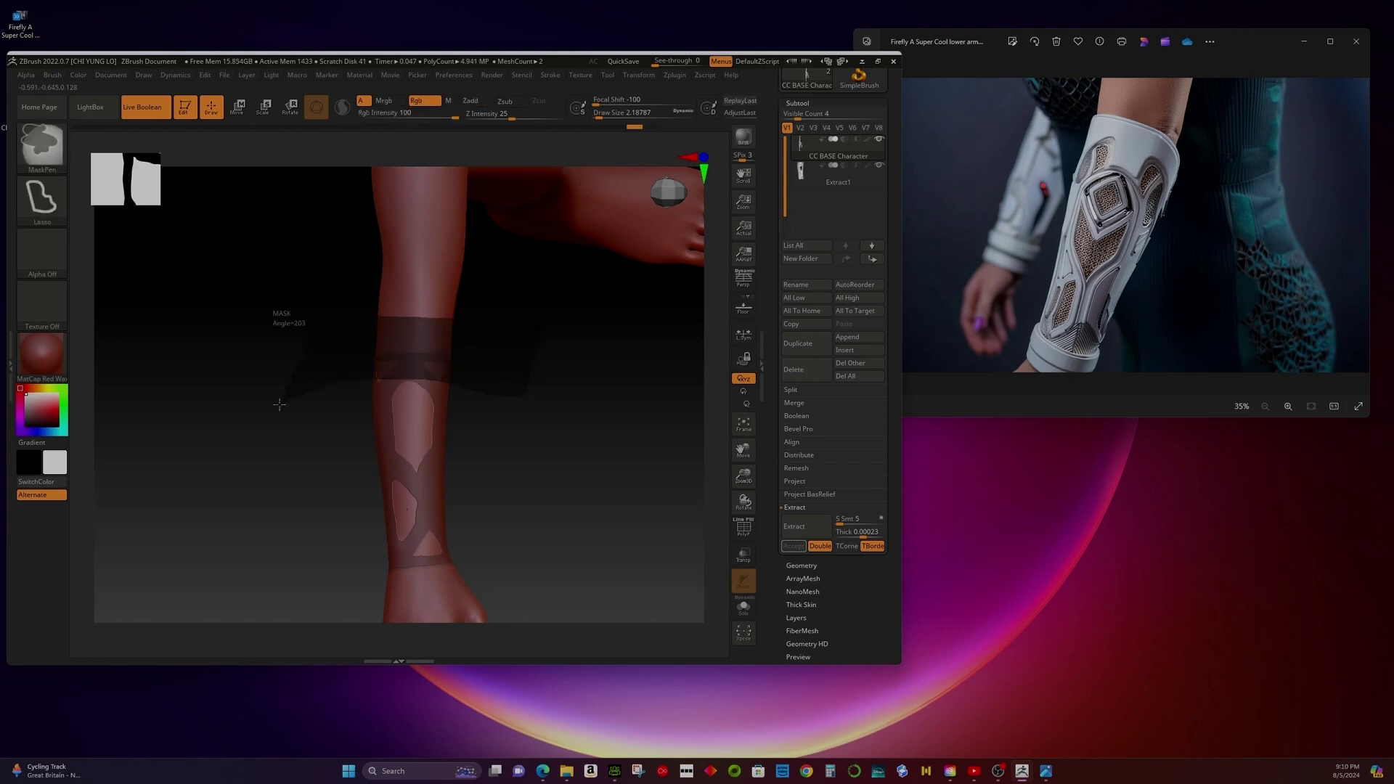
# Cut rounded notches into the lower edge of the mask band near the elbow, leaving a central tab.
pyautogui.moveTo(355, 408)
pyautogui.keyDown('ctrl'); pyautogui.keyDown('shift'); pyautogui.mouseDown()
pyautogui.moveTo(384, 356)
pyautogui.moveTo(413, 384)
pyautogui.moveTo(415, 417)
pyautogui.moveTo(378, 335)
pyautogui.moveTo(407, 426)
pyautogui.mouseUp(); pyautogui.keyUp('shift'); pyautogui.keyUp('ctrl')
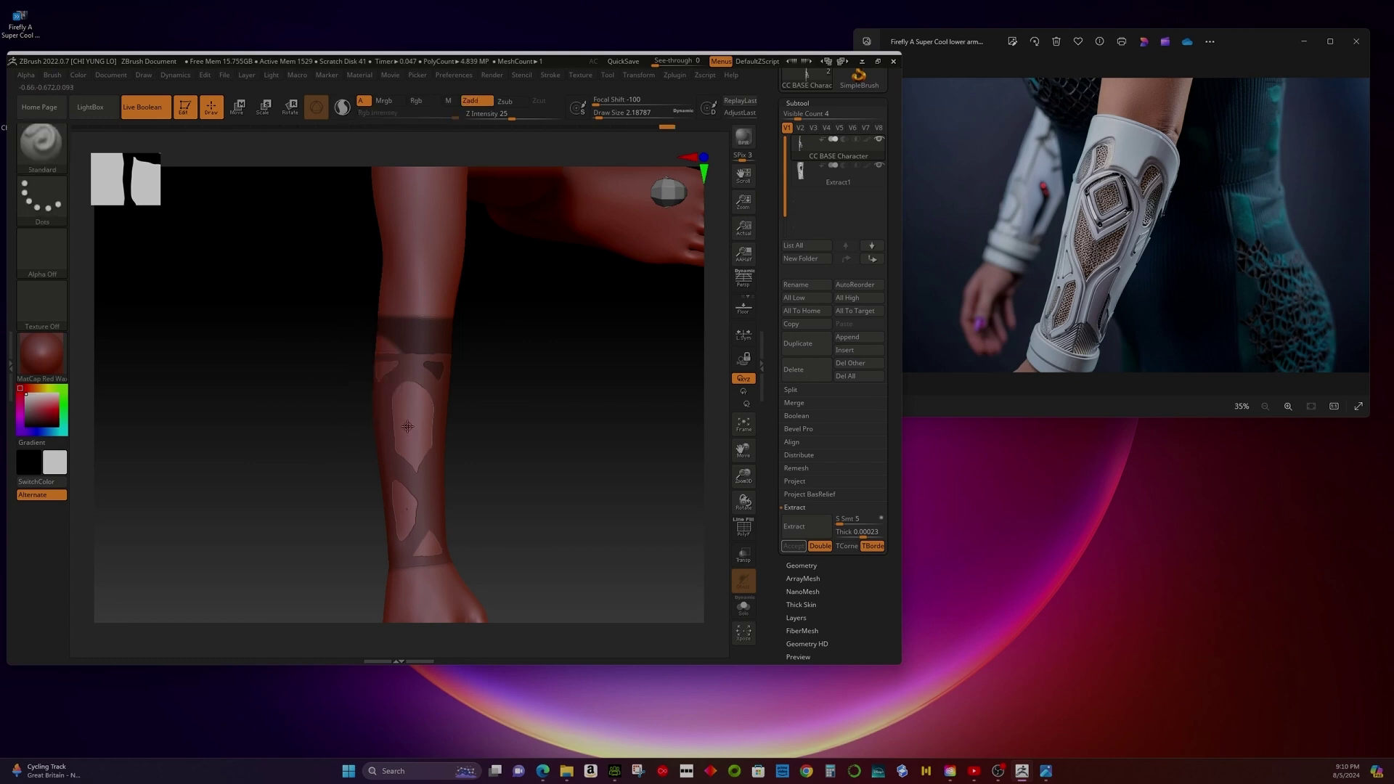
pyautogui.moveTo(381, 327)
pyautogui.keyDown('ctrl'); pyautogui.mouseDown()
pyautogui.moveTo(371, 345)
pyautogui.moveTo(417, 410)
pyautogui.mouseUp(); pyautogui.keyUp('ctrl')
pyautogui.moveTo(363, 392)
pyautogui.keyDown('ctrl'); pyautogui.mouseDown()
pyautogui.moveTo(383, 341)
pyautogui.moveTo(418, 410)
pyautogui.moveTo(465, 359)
pyautogui.moveTo(453, 388)
pyautogui.mouseUp(); pyautogui.keyUp('ctrl')
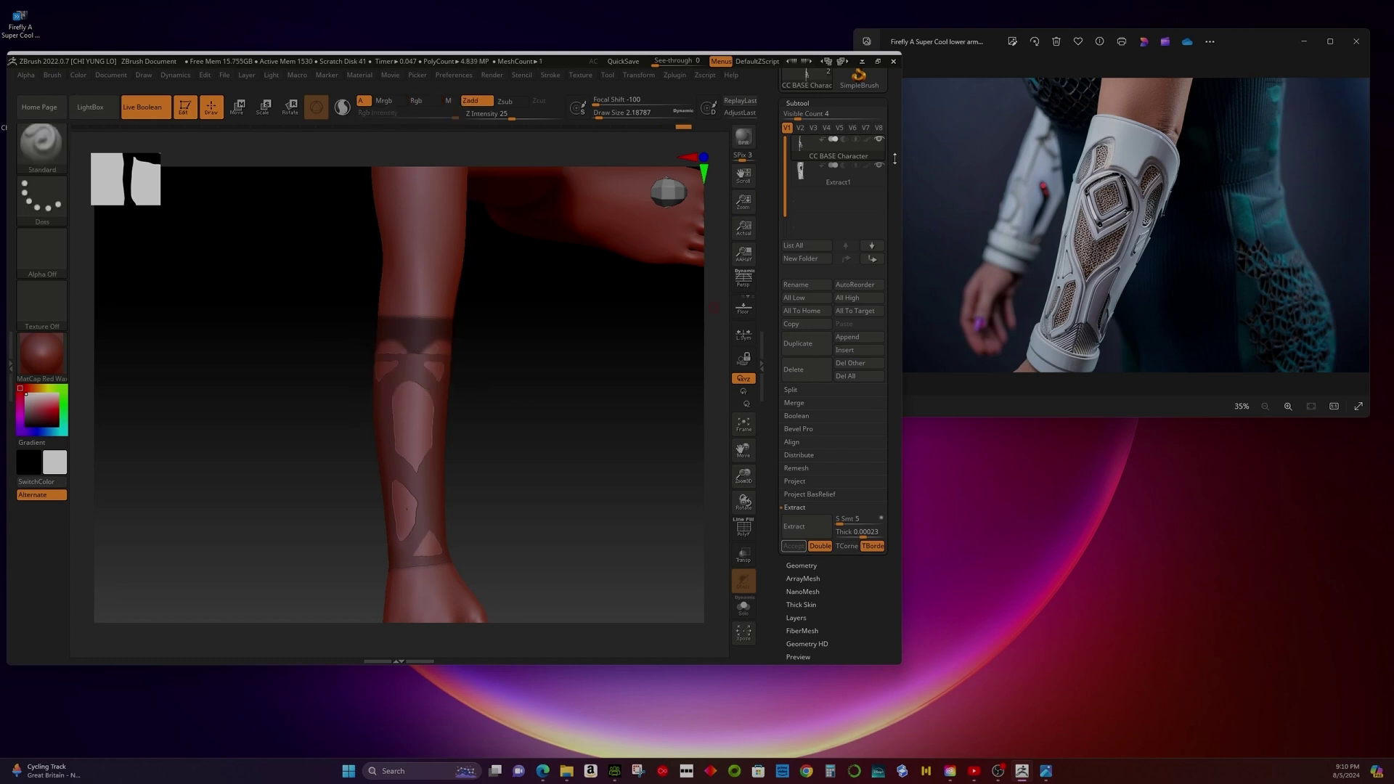
pyautogui.press('ctrl')
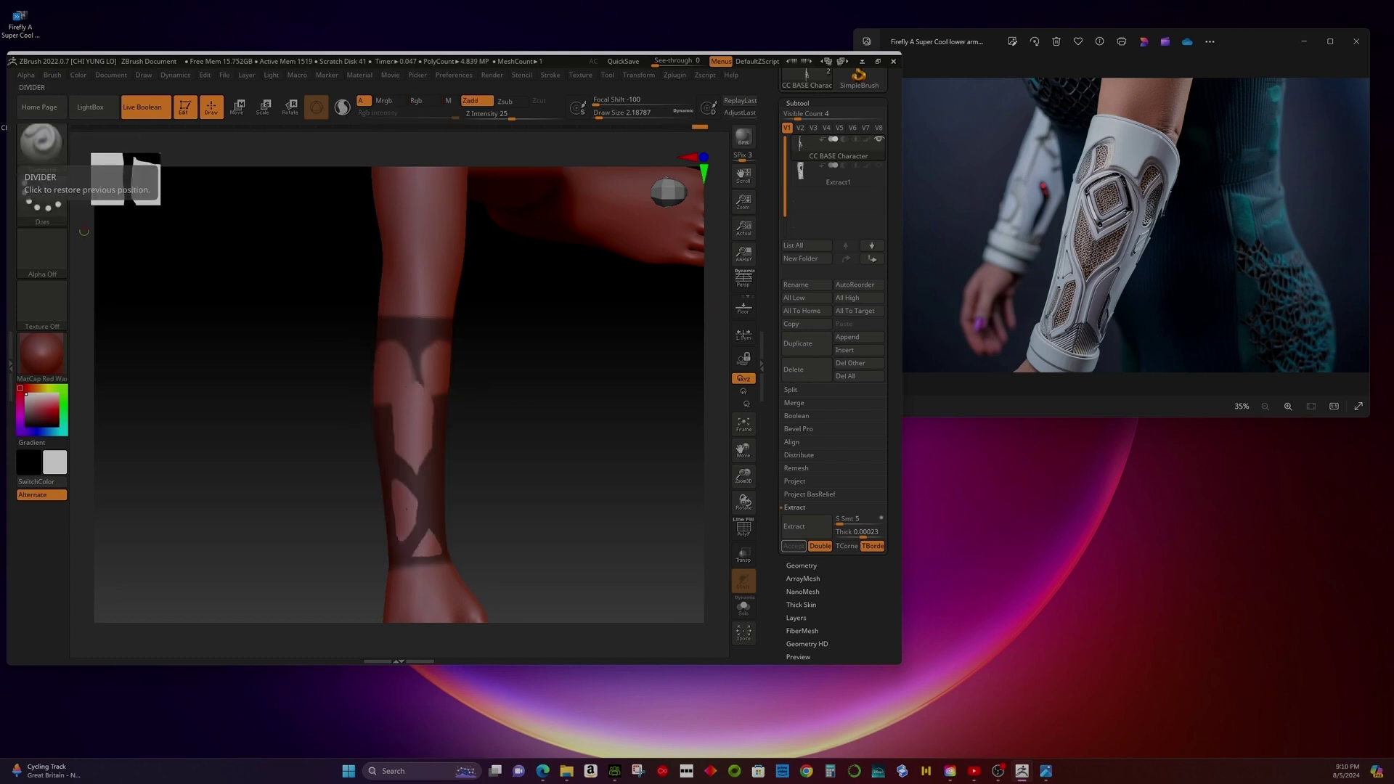
pyautogui.click(42, 198)
pyautogui.click(208, 210)
pyautogui.moveTo(413, 379)
pyautogui.keyDown('ctrl'); pyautogui.mouseDown()
pyautogui.moveTo(426, 344)
pyautogui.moveTo(384, 340)
pyautogui.moveTo(372, 359)
pyautogui.moveTo(387, 341)
pyautogui.moveTo(421, 377)
pyautogui.moveTo(381, 373)
pyautogui.moveTo(411, 374)
pyautogui.moveTo(392, 361)
pyautogui.moveTo(467, 373)
pyautogui.moveTo(390, 382)
pyautogui.moveTo(352, 331)
pyautogui.moveTo(434, 340)
pyautogui.moveTo(465, 404)
pyautogui.moveTo(405, 465)
pyautogui.moveTo(341, 345)
pyautogui.moveTo(355, 379)
pyautogui.moveTo(386, 328)
pyautogui.moveTo(460, 524)
pyautogui.moveTo(456, 391)
pyautogui.moveTo(479, 403)
pyautogui.moveTo(432, 397)
pyautogui.moveTo(413, 375)
pyautogui.mouseUp(); pyautogui.keyUp('ctrl')
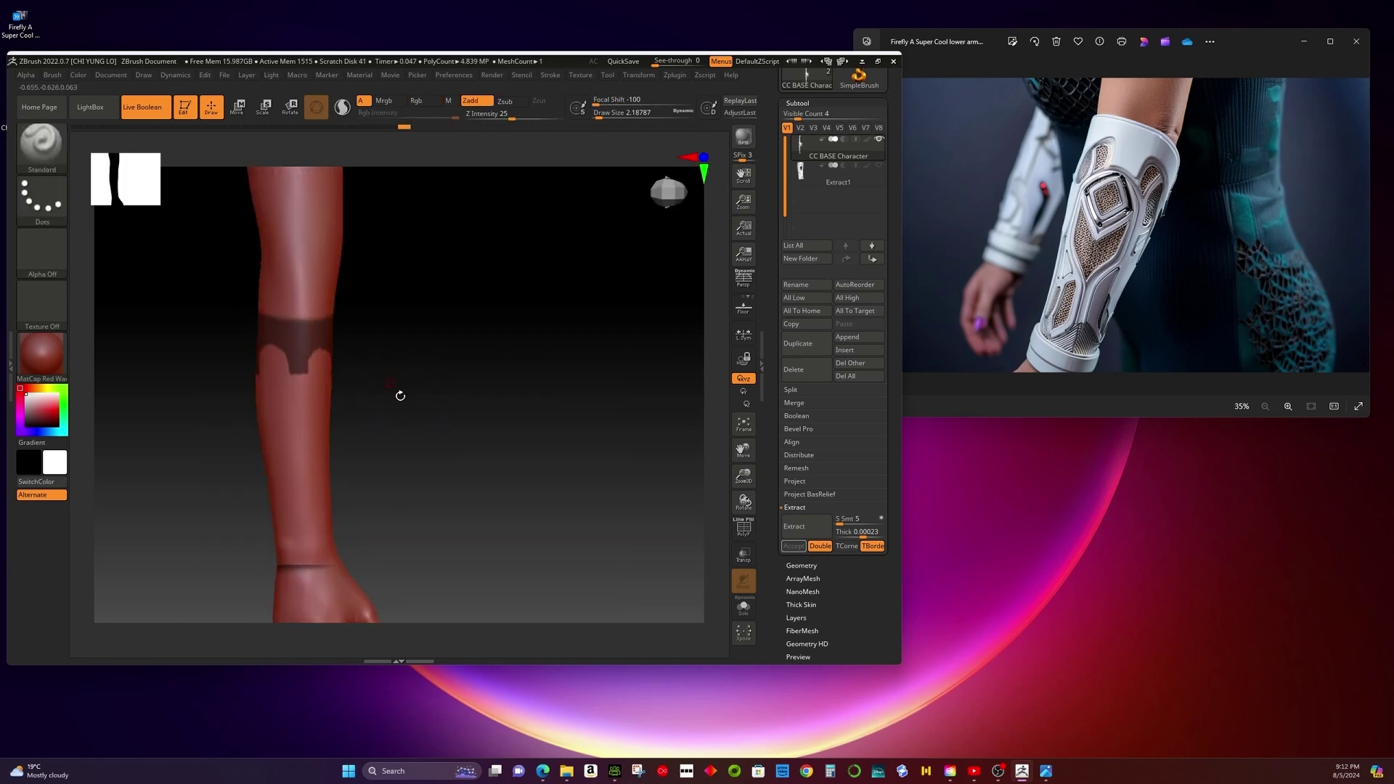
# Mask a band around the wrist, extract both masked bands with a thickness of 0.02, and accept the new subtool.
pyautogui.moveTo(228, 302)
pyautogui.mouseDown()
pyautogui.moveTo(387, 352)
pyautogui.moveTo(382, 504)
pyautogui.moveTo(427, 482)
pyautogui.mouseUp()
pyautogui.moveTo(423, 349); pyautogui.dragTo(472, 381)
pyautogui.moveTo(840, 535); pyautogui.dragTo(878, 536)
pyautogui.click(793, 525)
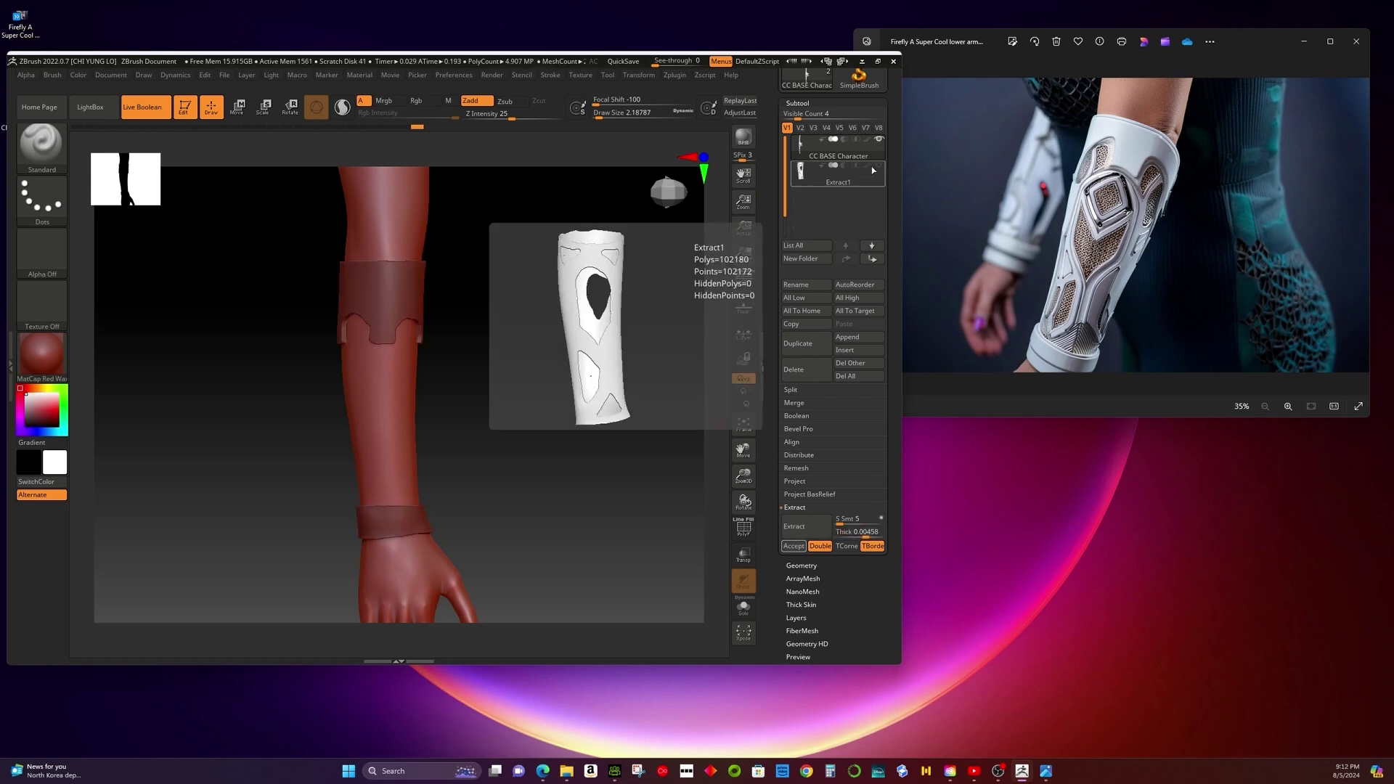
pyautogui.press('ctrl')
pyautogui.click(793, 546)
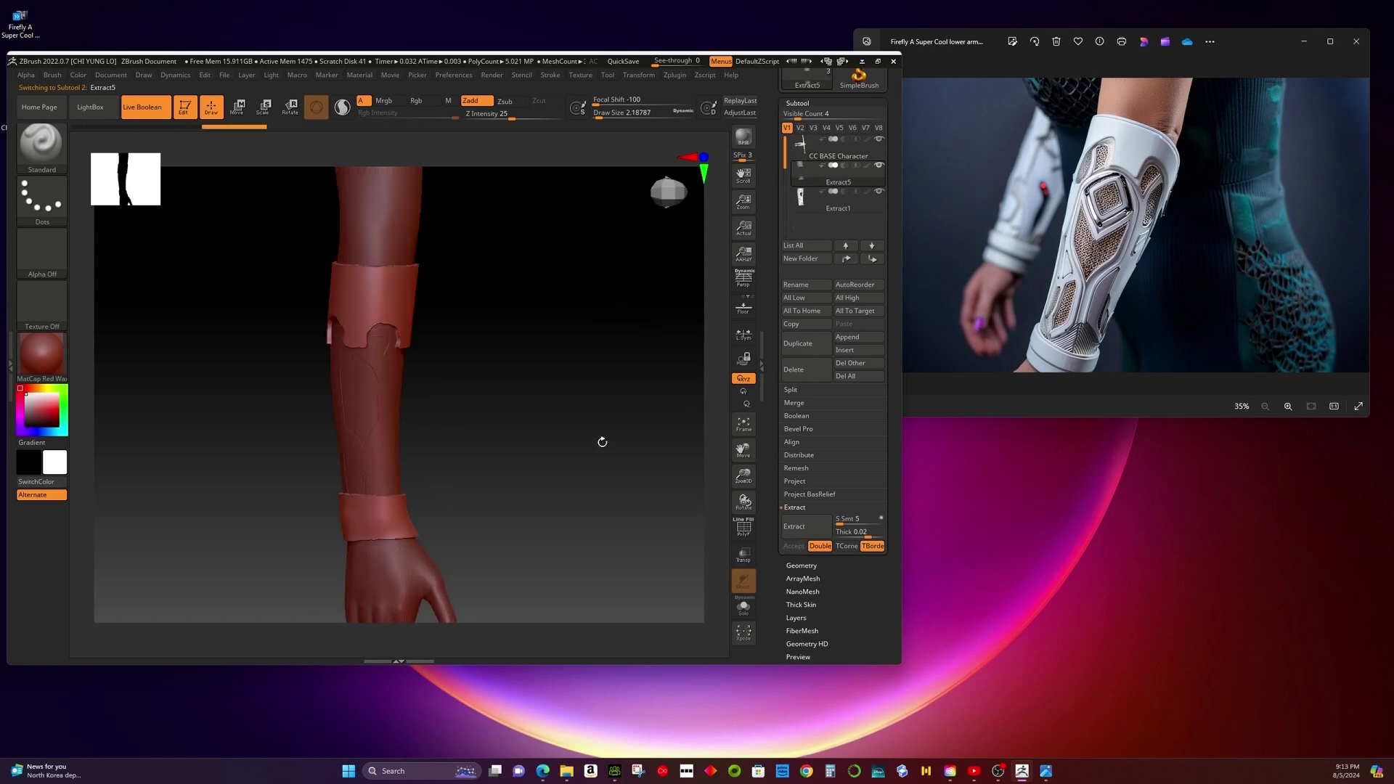
# Select the Extract1 forearm frame and smooth it with the Polish By Features deformation.
pyautogui.press('space')
pyautogui.moveTo(487, 285); pyautogui.dragTo(559, 305, button='right')
pyautogui.click(838, 201)
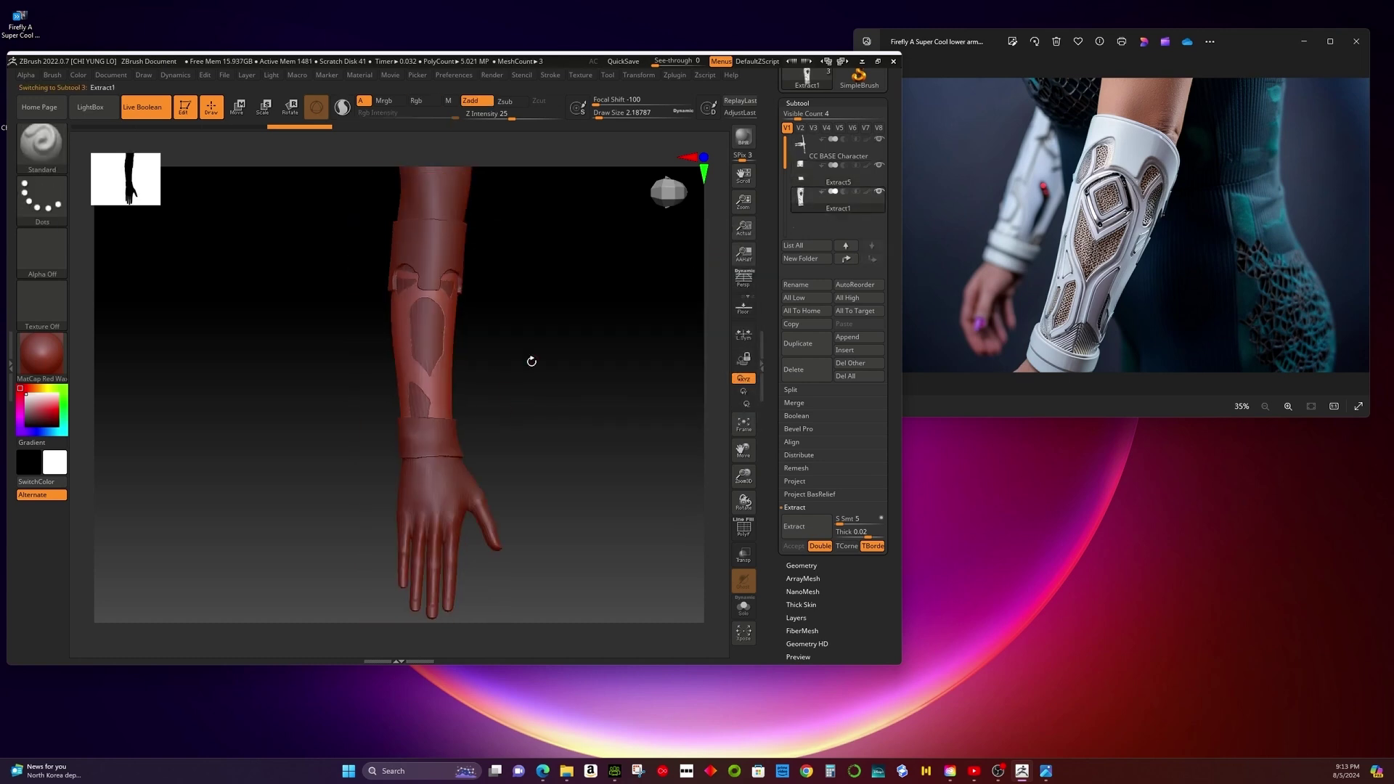
pyautogui.moveTo(568, 419); pyautogui.dragTo(523, 348, button='right')
pyautogui.scroll(-5, 832, 363)
pyautogui.click(805, 183)
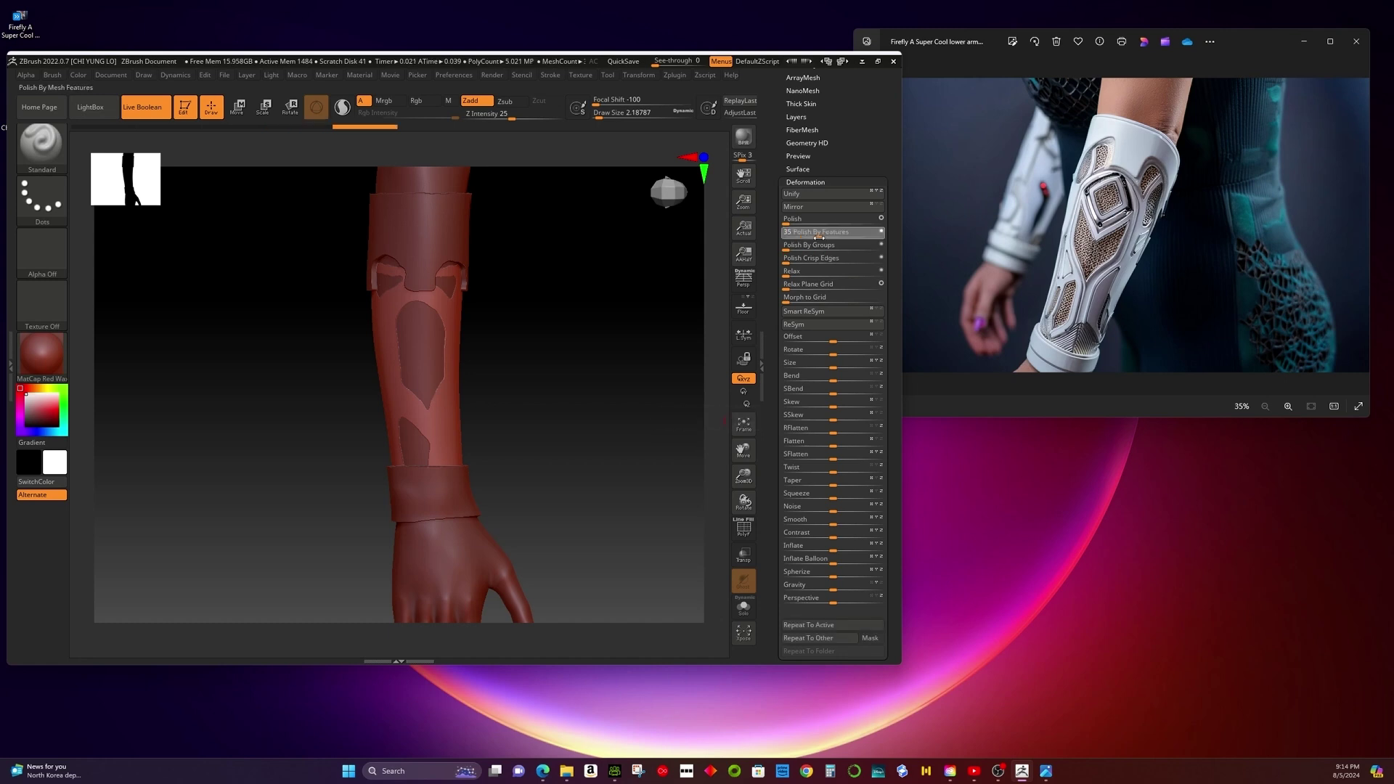
pyautogui.scroll(5, 792, 229)
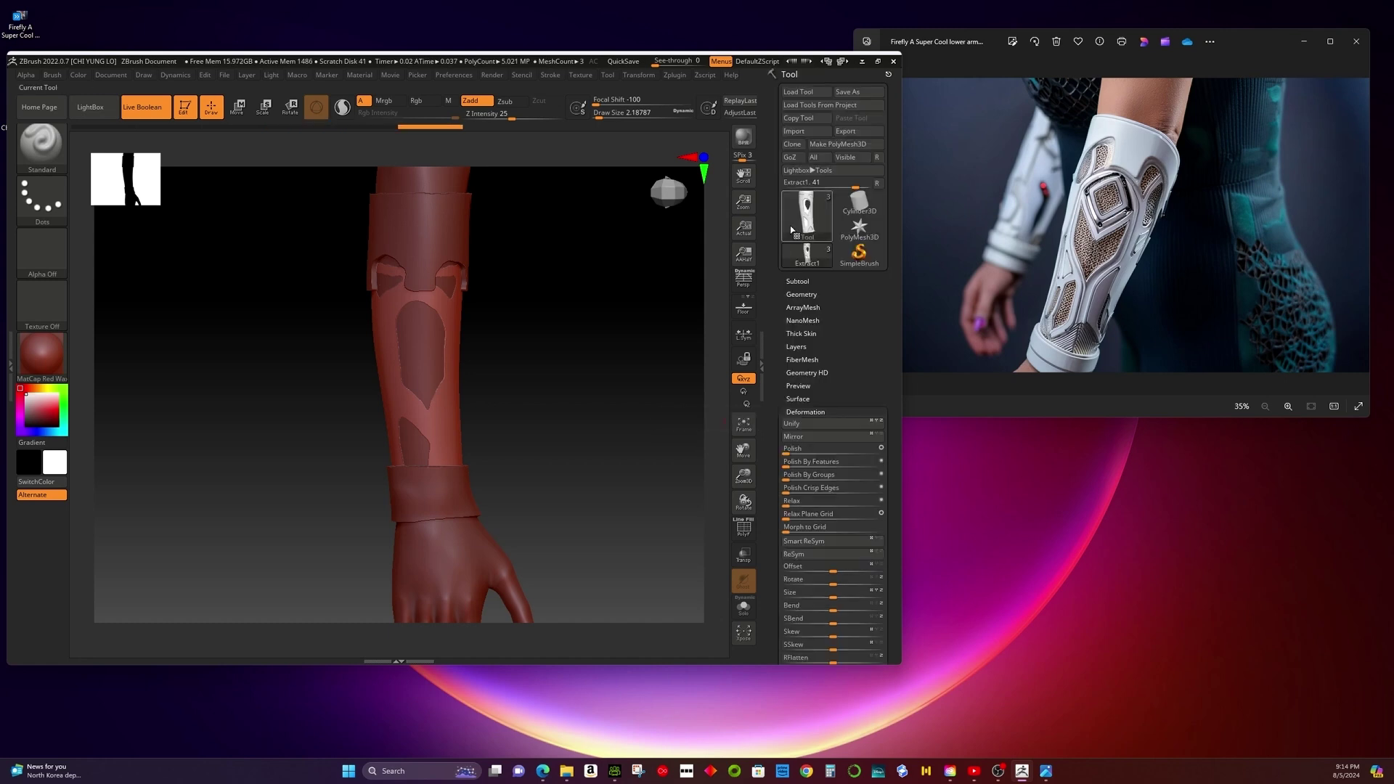
# Select the Extract5 elbow and wrist bands and ZRemesh them with the Half and Adapt options on.
pyautogui.scroll(-5, 798, 291)
pyautogui.click(835, 500)
pyautogui.scroll(-5, 811, 273)
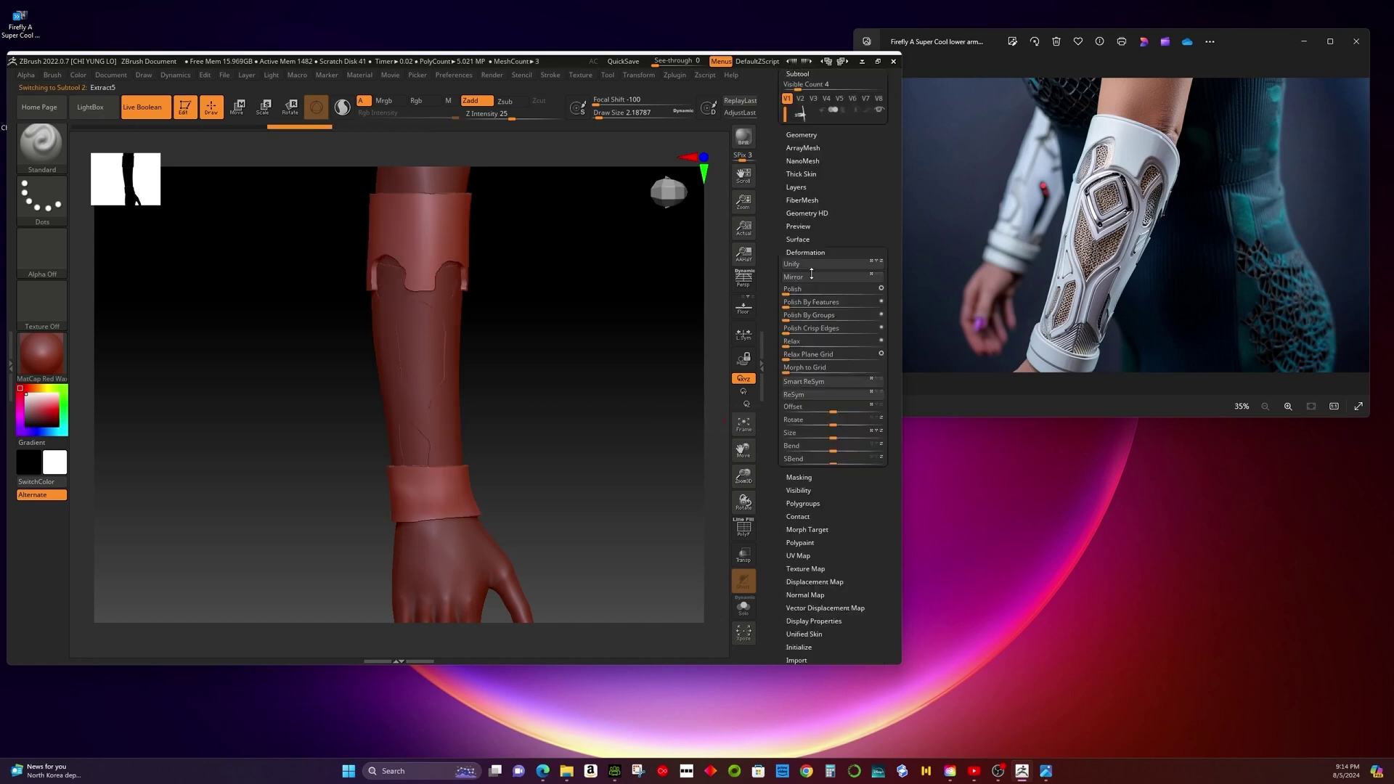
pyautogui.scroll(-3, 812, 272)
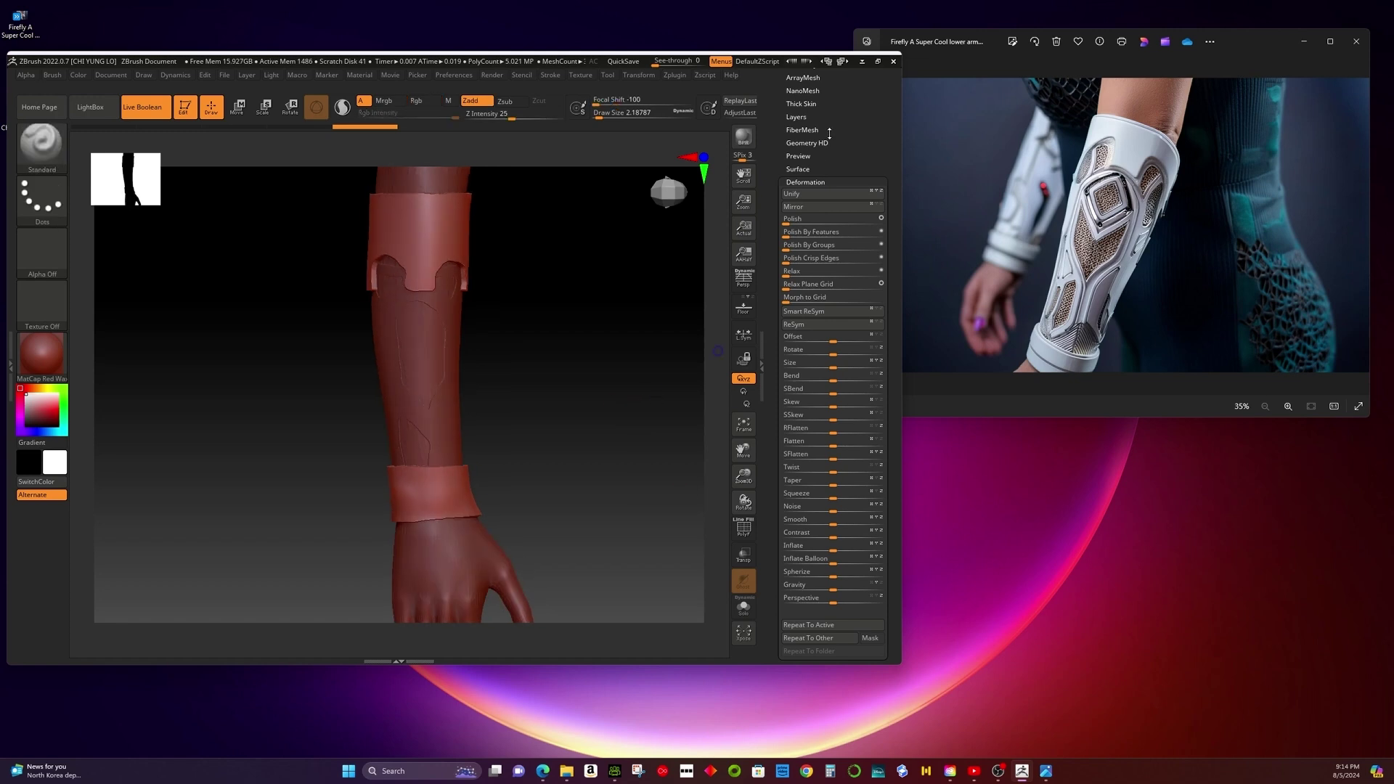
pyautogui.scroll(5, 829, 134)
pyautogui.click(791, 302)
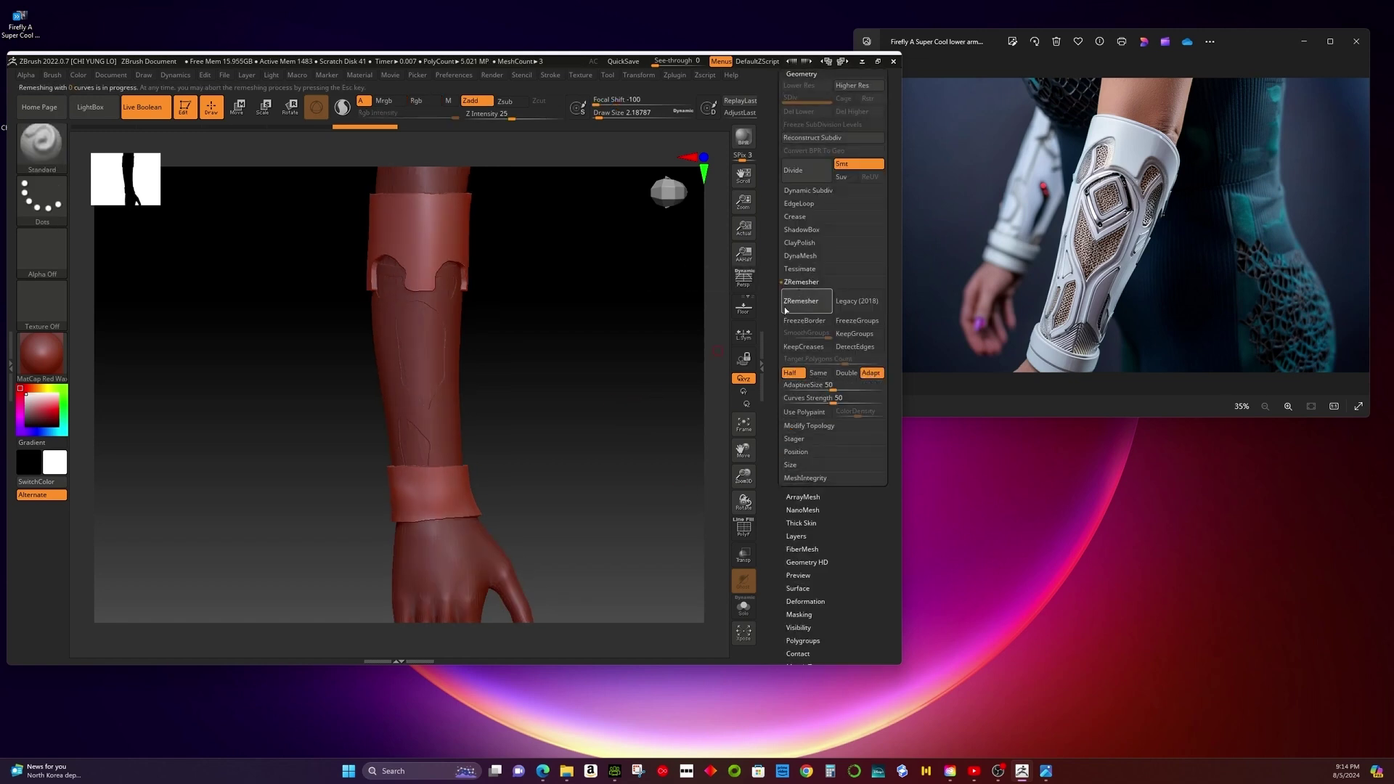
# Show the polygon wireframe and ZRemesh the Extract5 bands again with Half on and Adapt off.
pyautogui.click(542, 771)
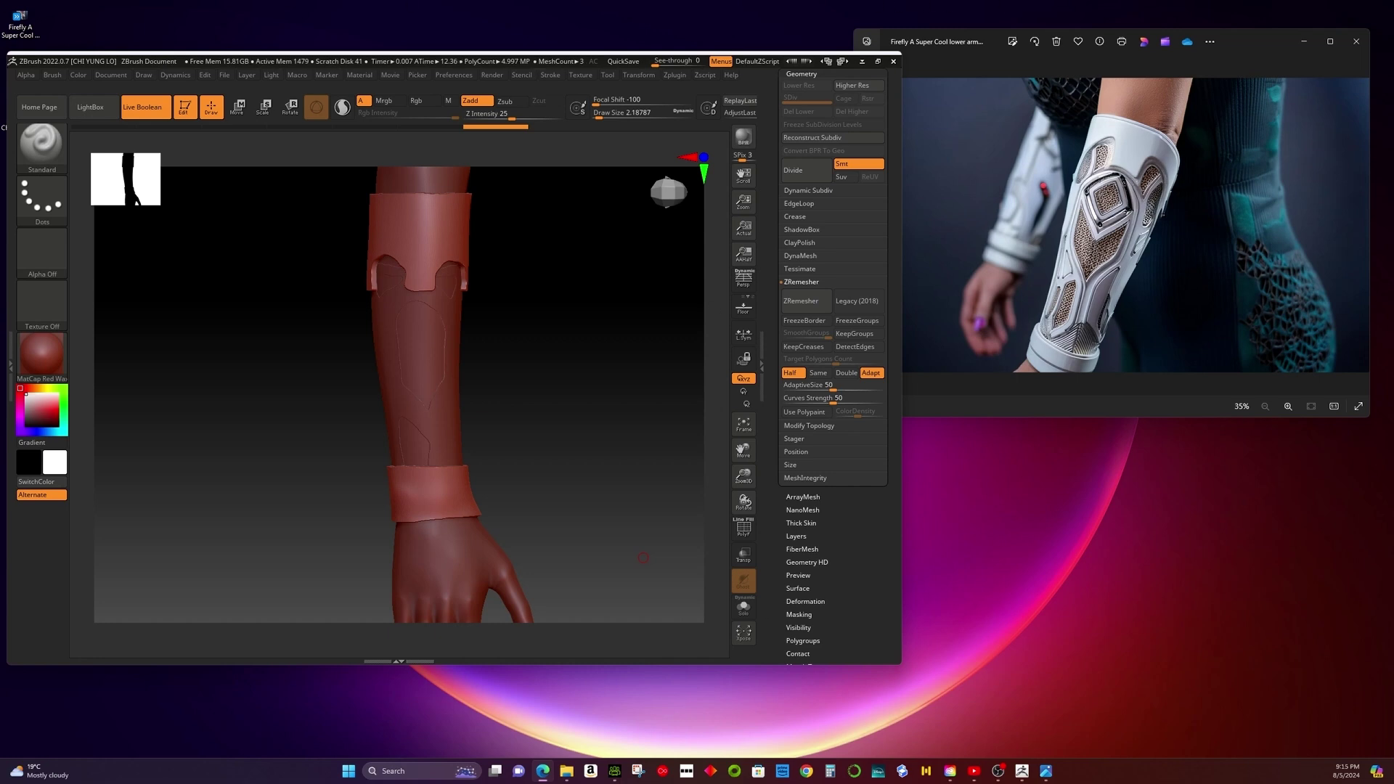
pyautogui.moveTo(643, 558); pyautogui.dragTo(719, 406)
pyautogui.hotkey('shift', 'f')
pyautogui.click(793, 305)
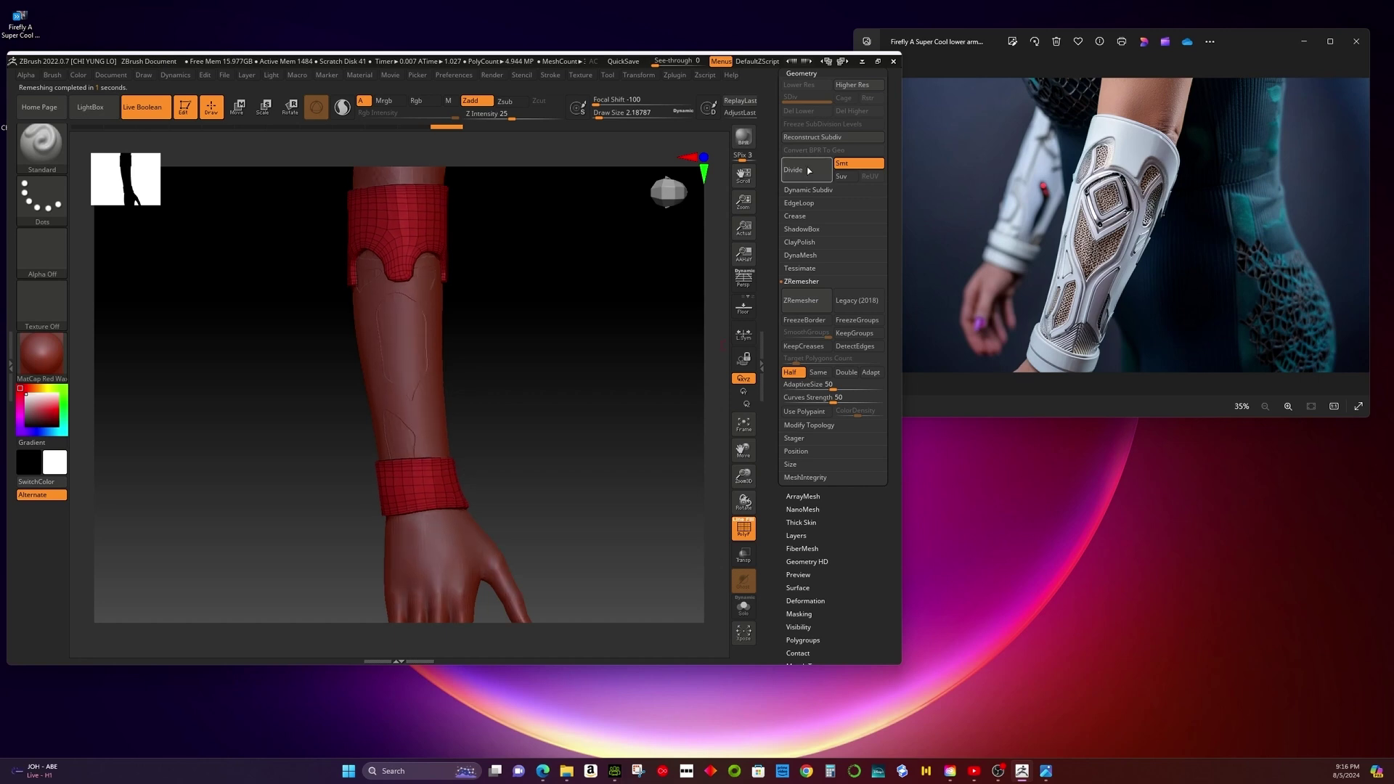
# ZRemesh the Extract1 forearm frame with Half on and Adapt off.
pyautogui.click(813, 341)
pyautogui.click(806, 315)
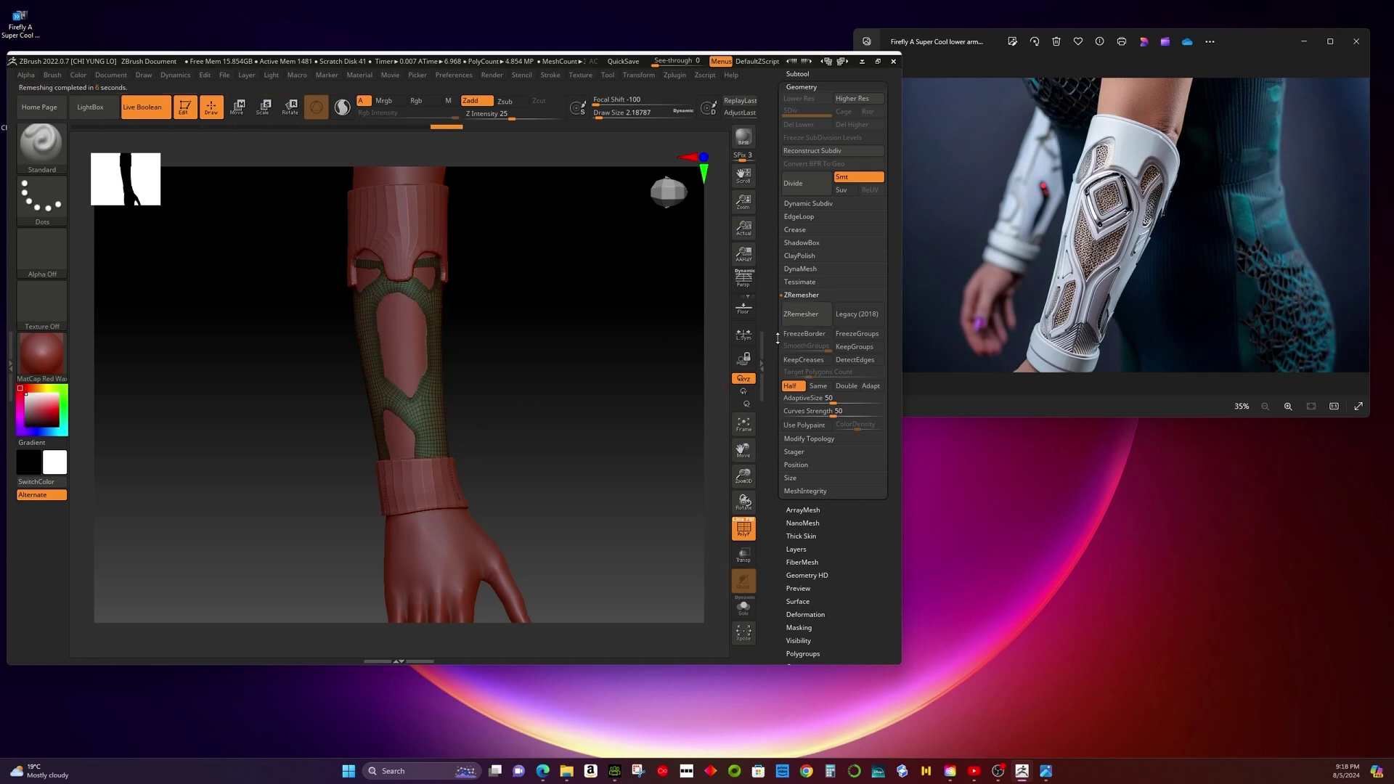
# Select the Extract5 bands subtool and export it as Armor-1.
pyautogui.click(797, 74)
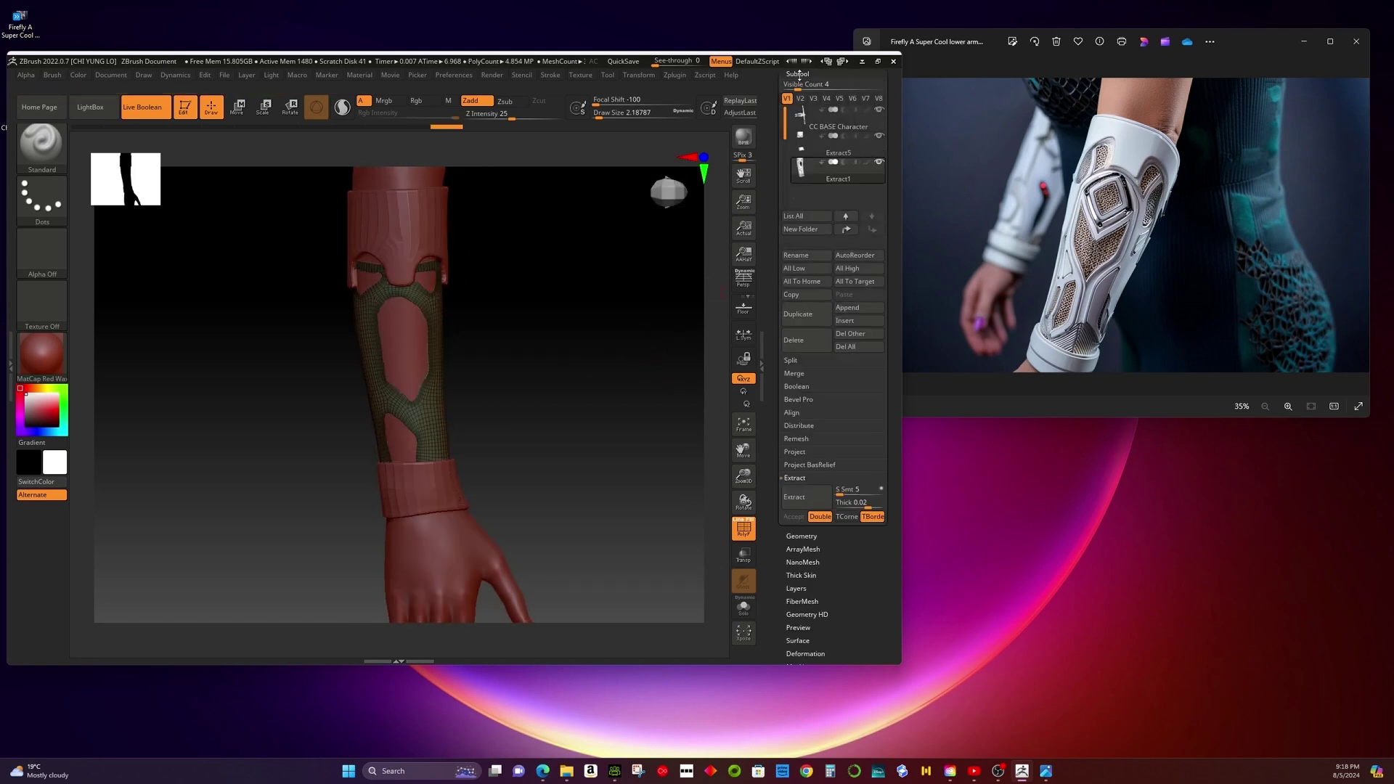
pyautogui.click(830, 159)
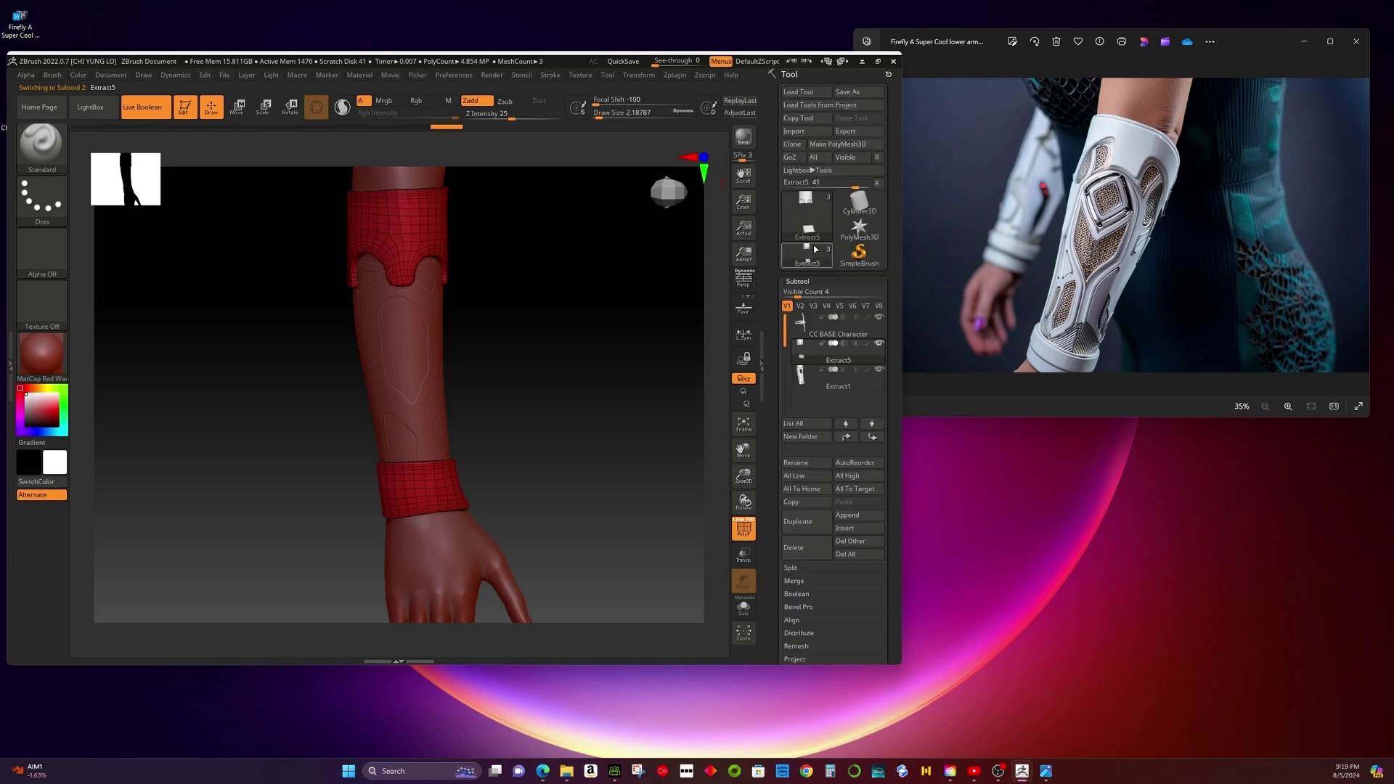
pyautogui.click(864, 80)
pyautogui.write('Armor-')
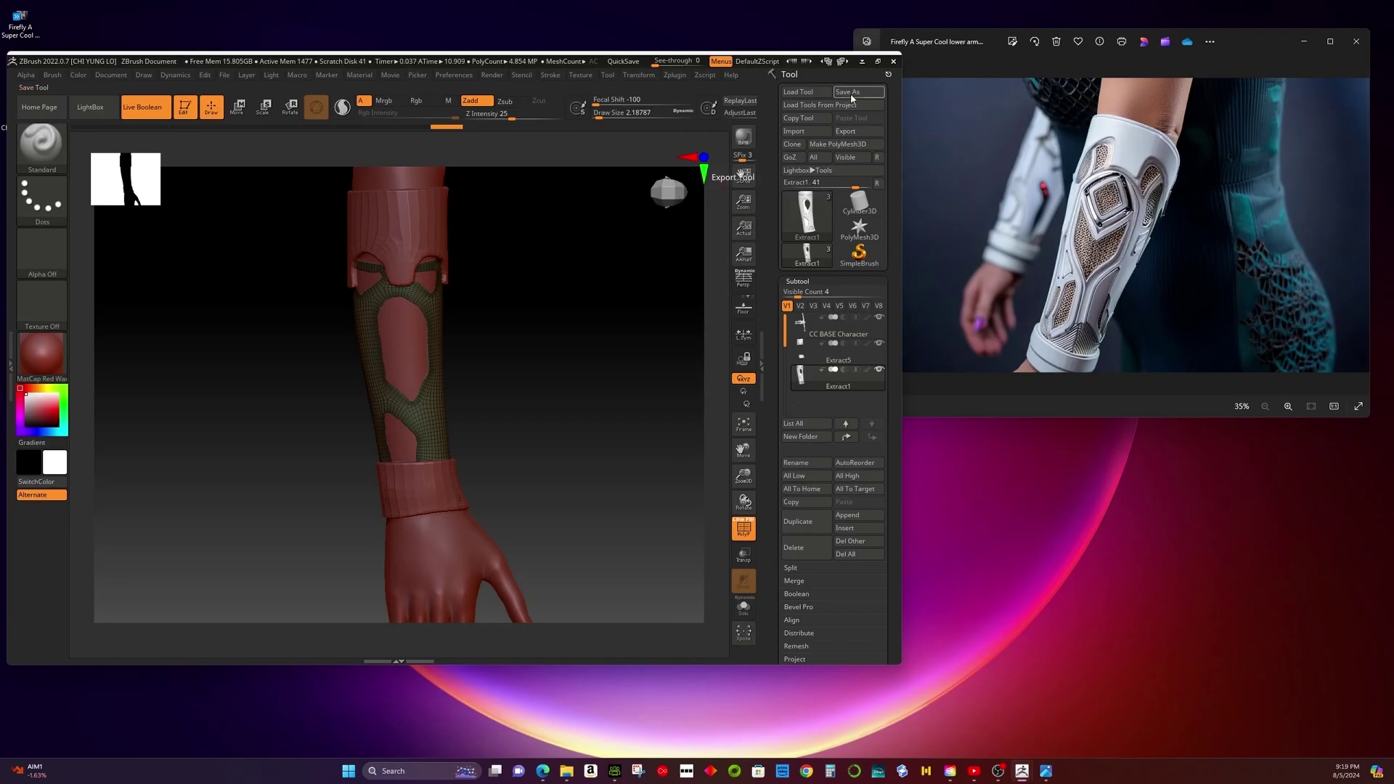
# Export the Extract1 forearm frame subtool as Armor-2.
pyautogui.click(852, 93)
pyautogui.write('Armor-A')
pyautogui.click(1300, 739)
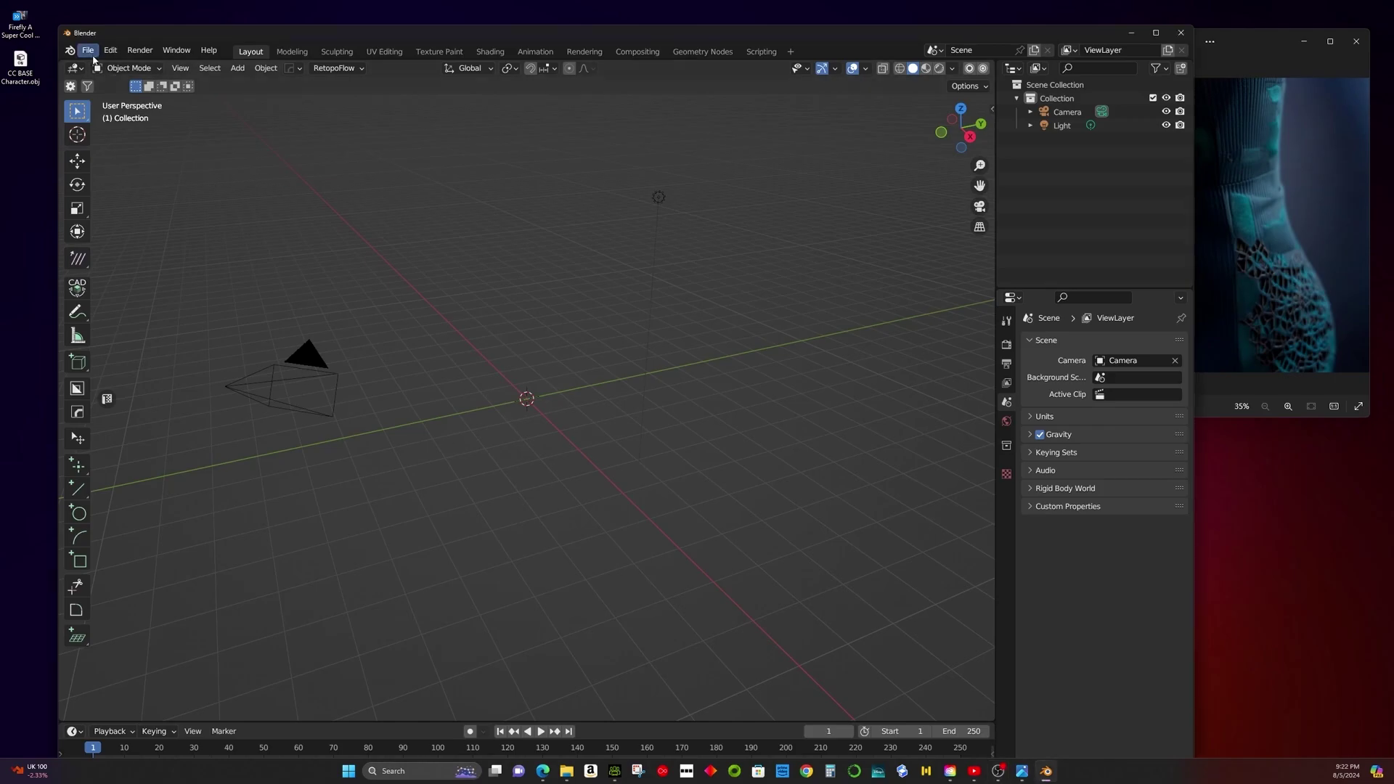
# In Blender, import the CC BASE Character OBJ file from the Desktop.
pyautogui.click(88, 50)
pyautogui.moveTo(142, 237)
pyautogui.click(291, 279)
pyautogui.click(326, 459)
pyautogui.scroll(-5, 480, 436)
pyautogui.doubleClick(486, 437)
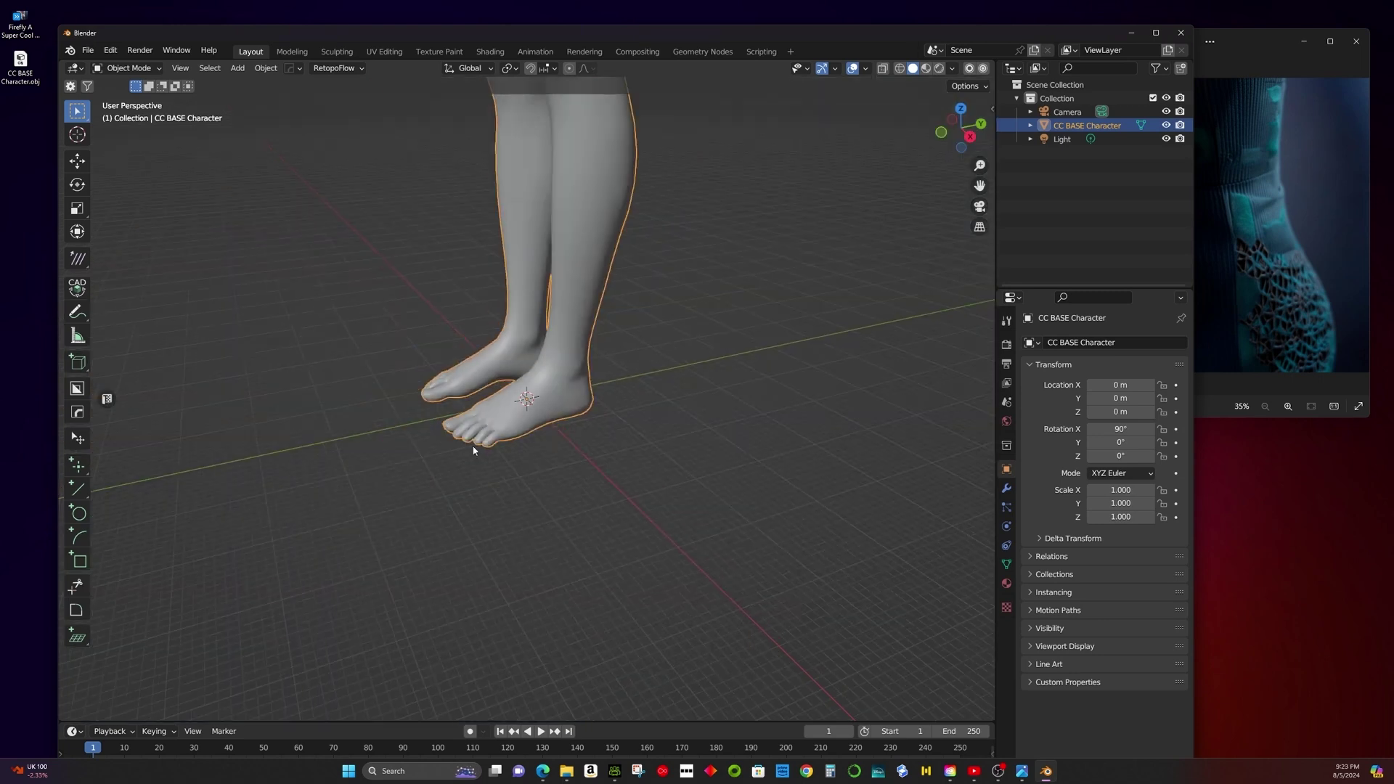
# Import the elbow and wrist bands from the Armor-1 OBJ file into the scene.
pyautogui.scroll(-8, 508, 465)
pyautogui.moveTo(555, 480); pyautogui.dragTo(289, 193, button='middle')
pyautogui.click(87, 50)
pyautogui.moveTo(142, 234)
pyautogui.click(291, 280)
pyautogui.scroll(-5, 627, 463)
pyautogui.doubleClick(557, 431)
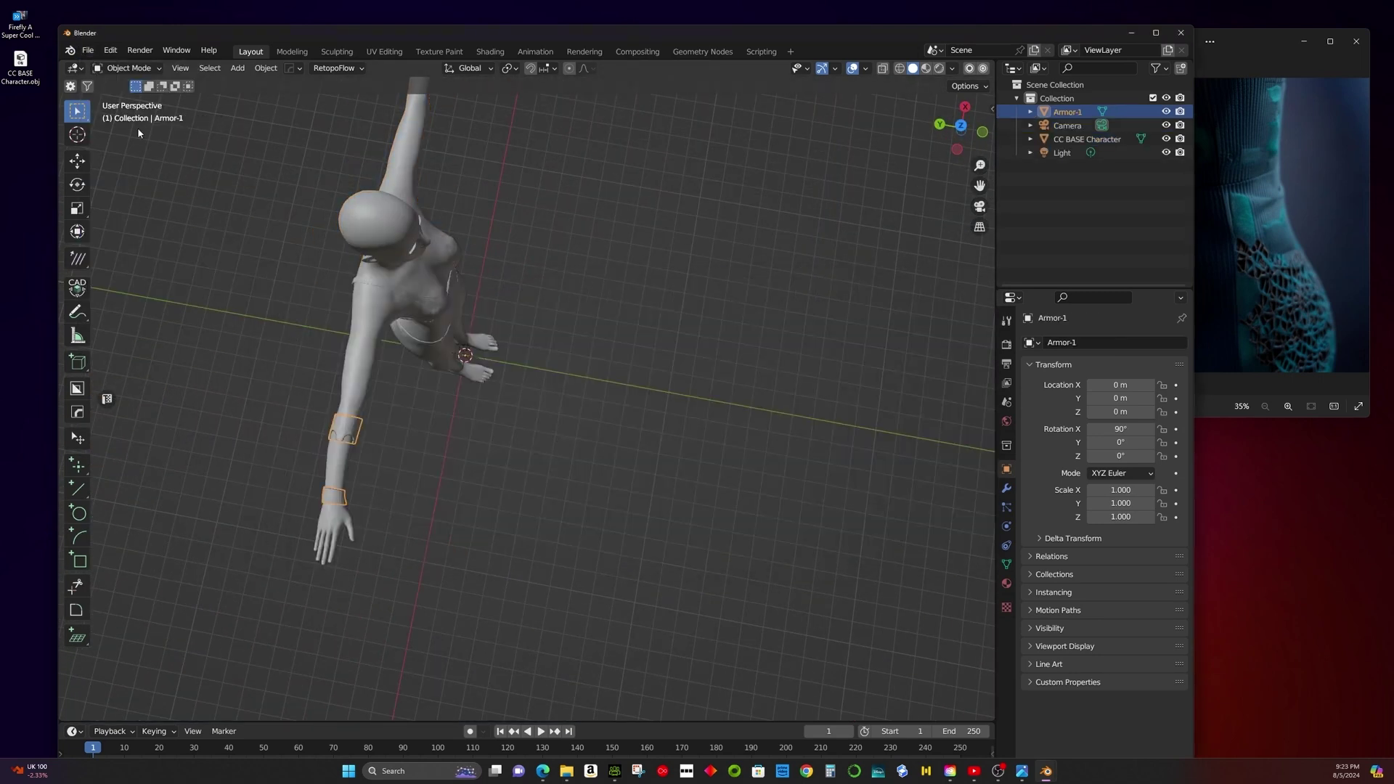
# Import the forearm frame from the Armor-2 OBJ file and frame it in the viewport.
pyautogui.click(88, 50)
pyautogui.click(290, 290)
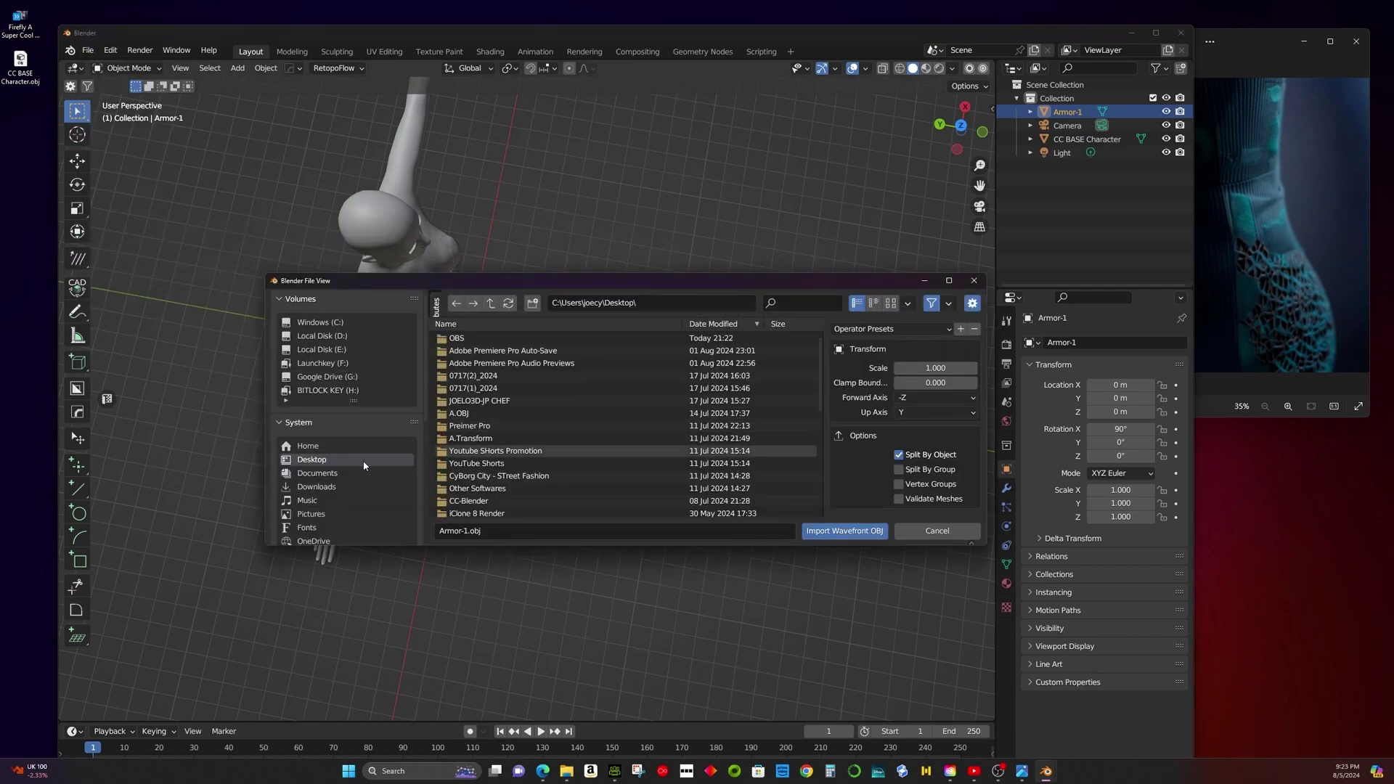
pyautogui.scroll(-5, 552, 450)
pyautogui.doubleClick(558, 432)
pyautogui.press('KP_Decimal')
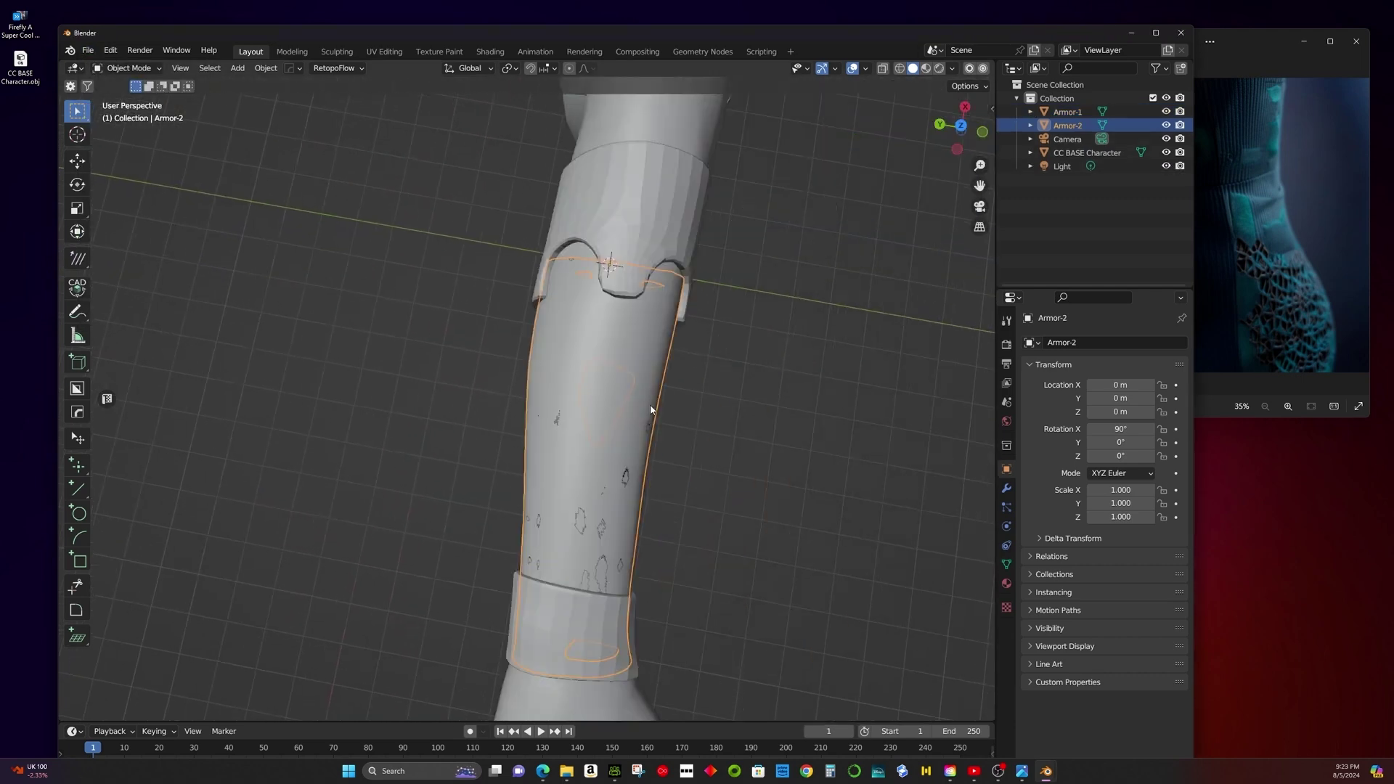
# Hide the Armor-1 and Armor-2 objects temporarily to view the bare arm, and show them again.
pyautogui.scroll(-4, 651, 410)
pyautogui.keyDown('ctrl'); pyautogui.click(1067, 112); pyautogui.keyUp('ctrl')
pyautogui.press('h')
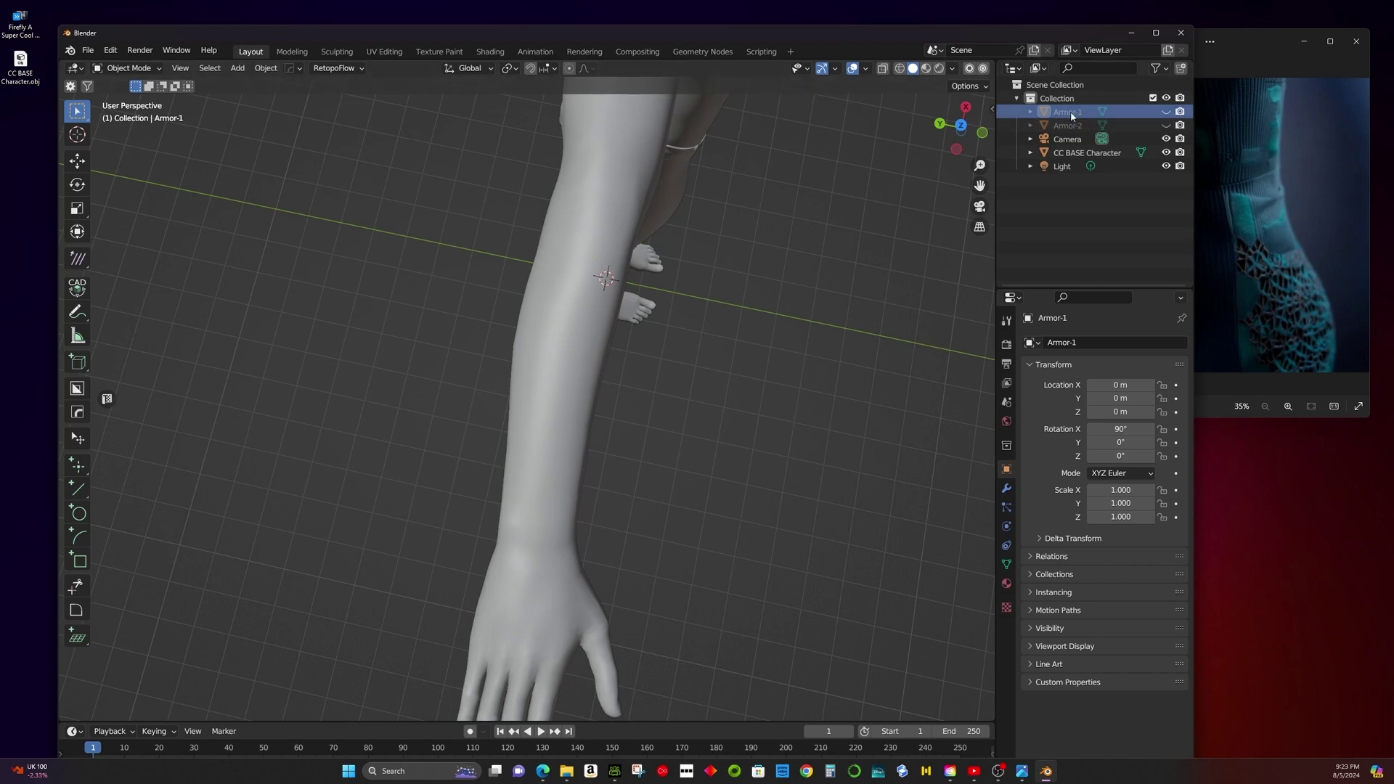
pyautogui.hotkey('alt', 'h')
# Put the CC BASE Character in Edit Mode with face selection and select the forearm faces from elbow band to wrist band.
pyautogui.keyDown('alt'); pyautogui.moveTo(551, 363); pyautogui.dragTo(581, 363, button='middle'); pyautogui.keyUp('alt')
pyautogui.click(1087, 153)
pyautogui.click(127, 68)
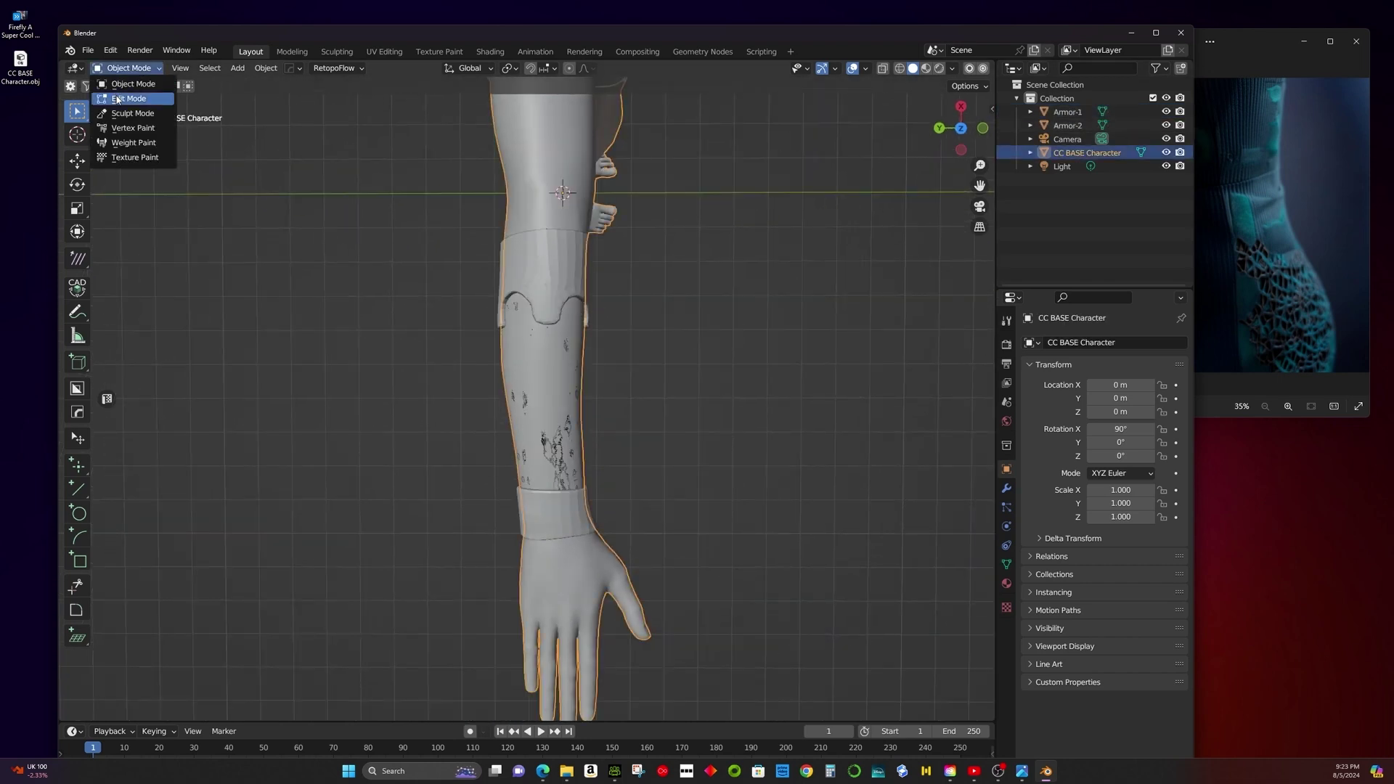
pyautogui.click(117, 99)
pyautogui.click(200, 68)
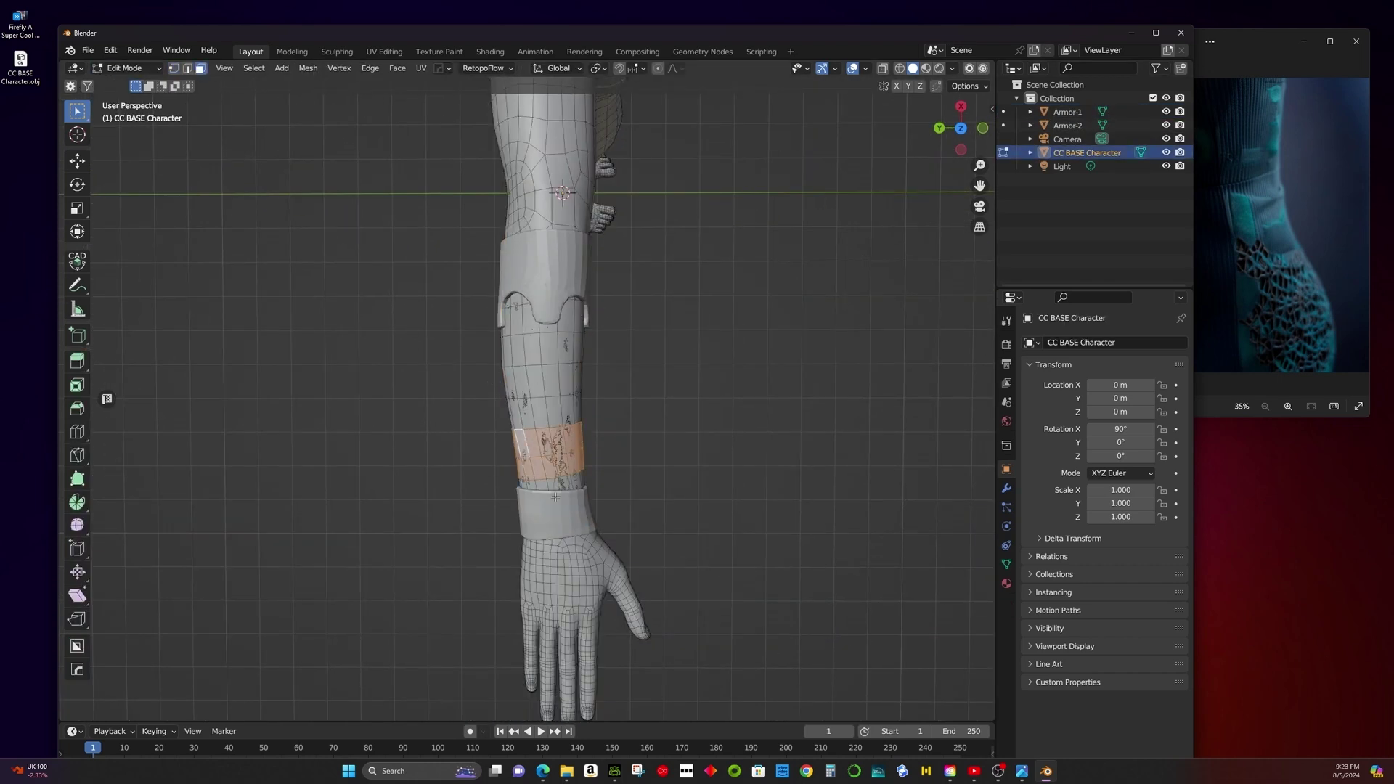
pyautogui.keyDown('ctrl'); pyautogui.click(530, 339); pyautogui.keyUp('ctrl')
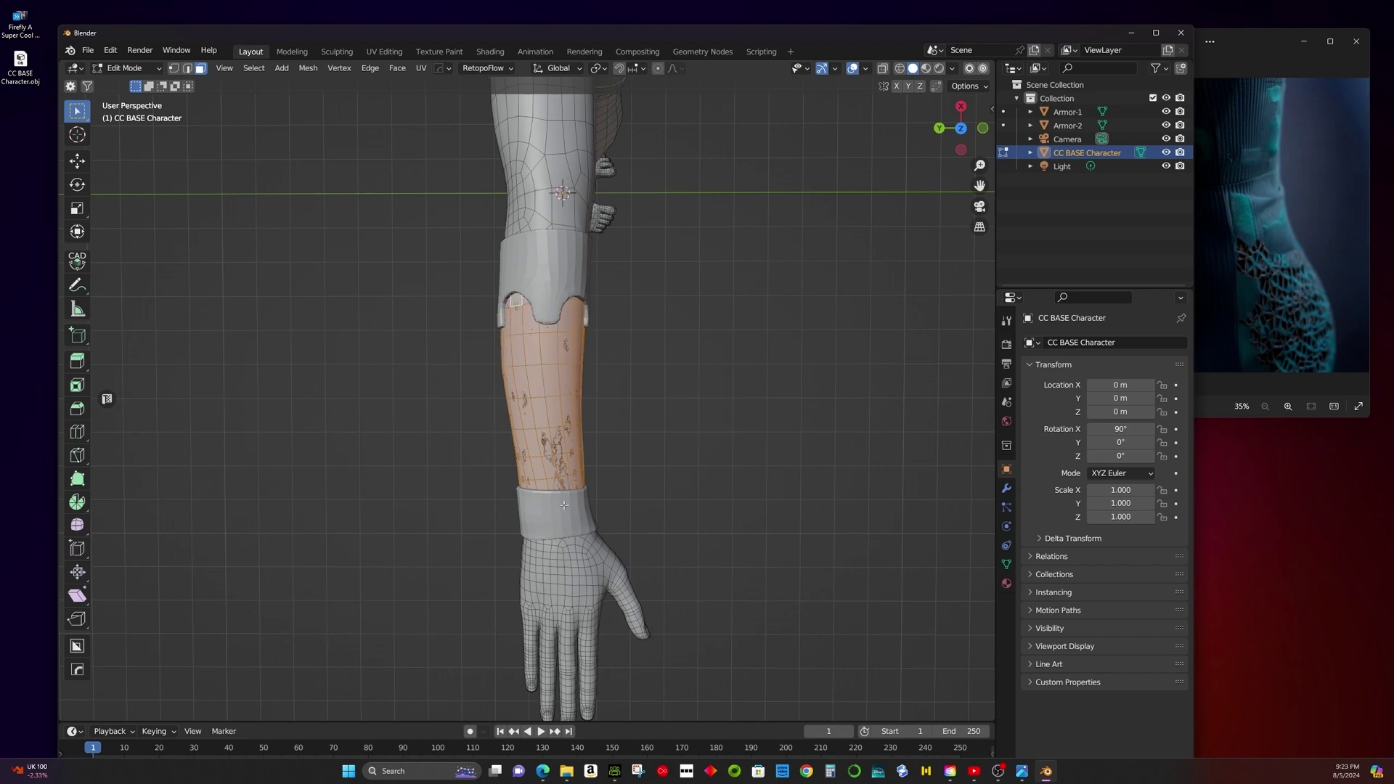
# Duplicate the selected forearm faces in place and separate the selection into its own object.
pyautogui.hotkey('shift', 'd')
pyautogui.press('Escape')
pyautogui.press('p')
pyautogui.click(884, 326)
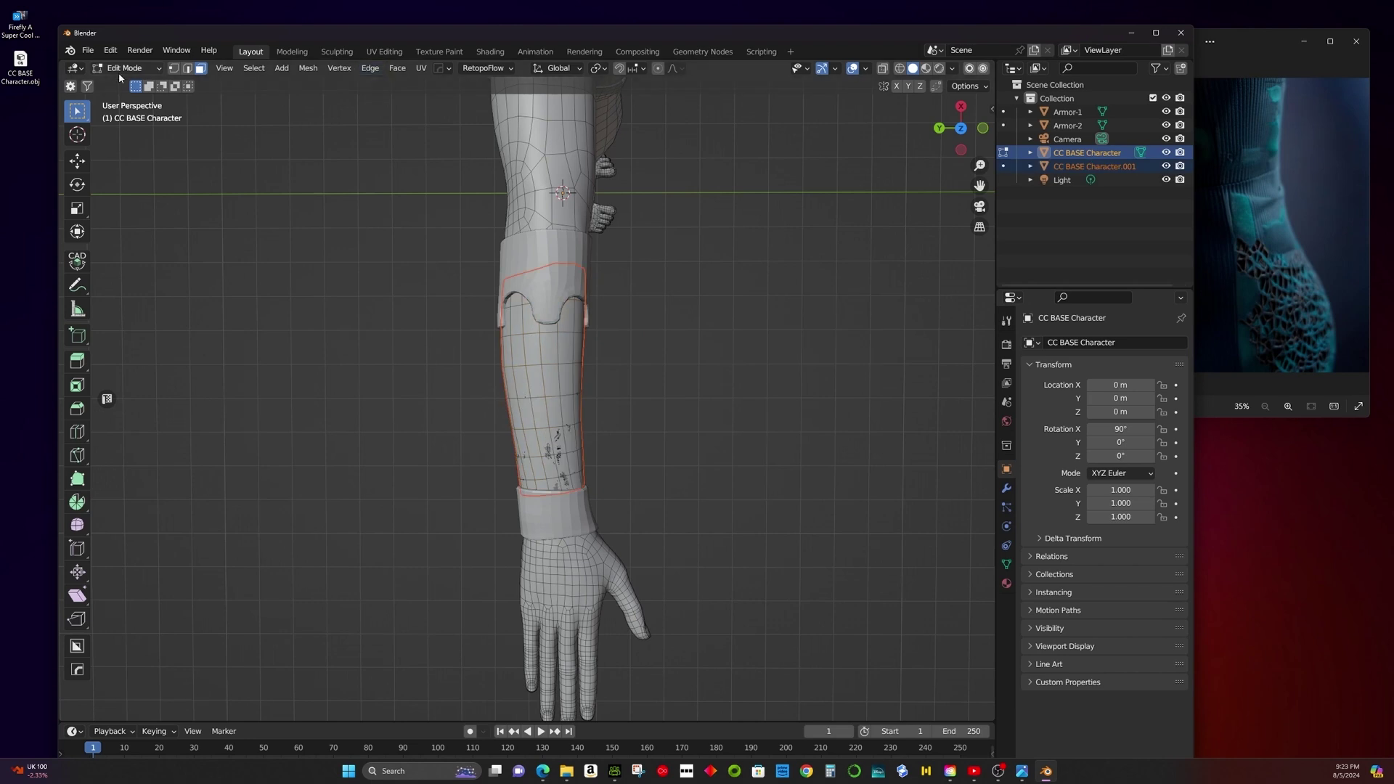
# Hide the CC BASE Character object and return to Object Mode.
pyautogui.click(1165, 152)
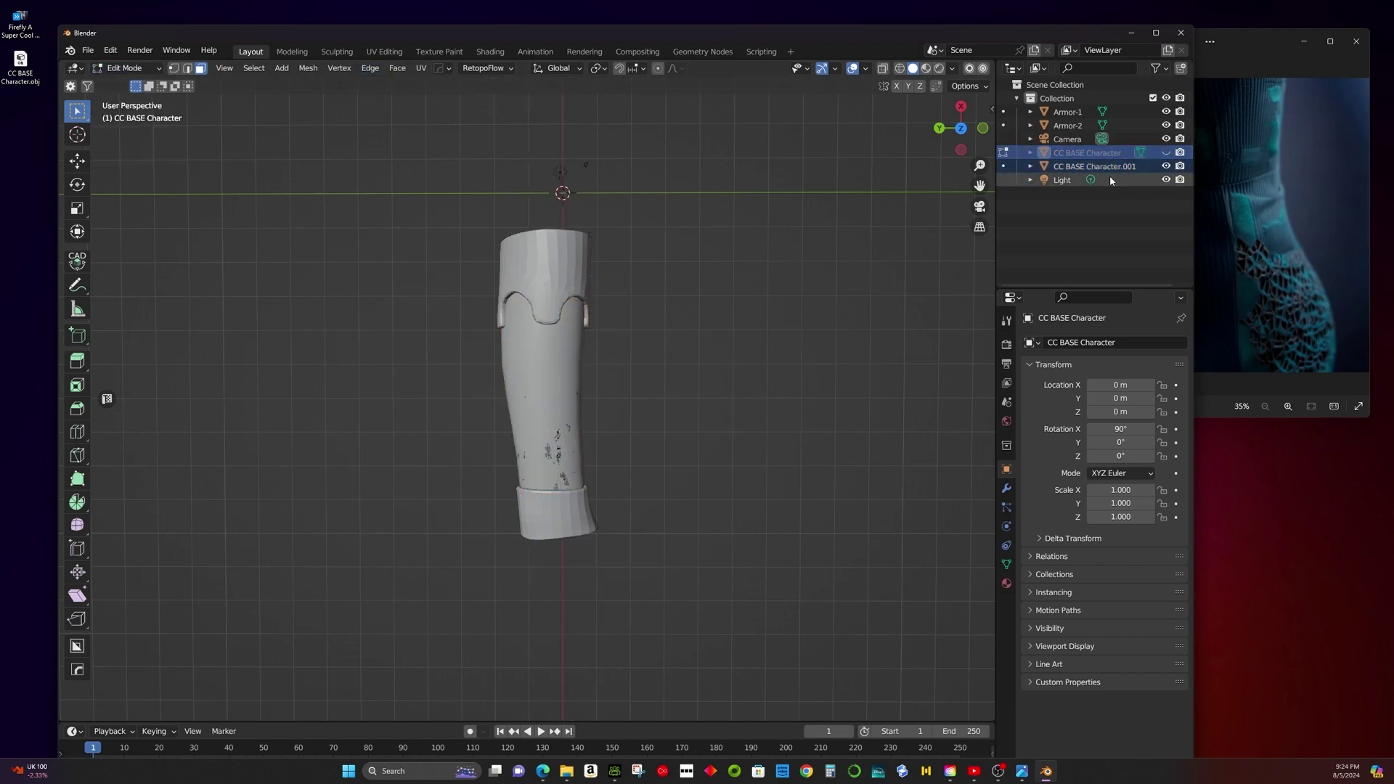
pyautogui.click(1067, 125)
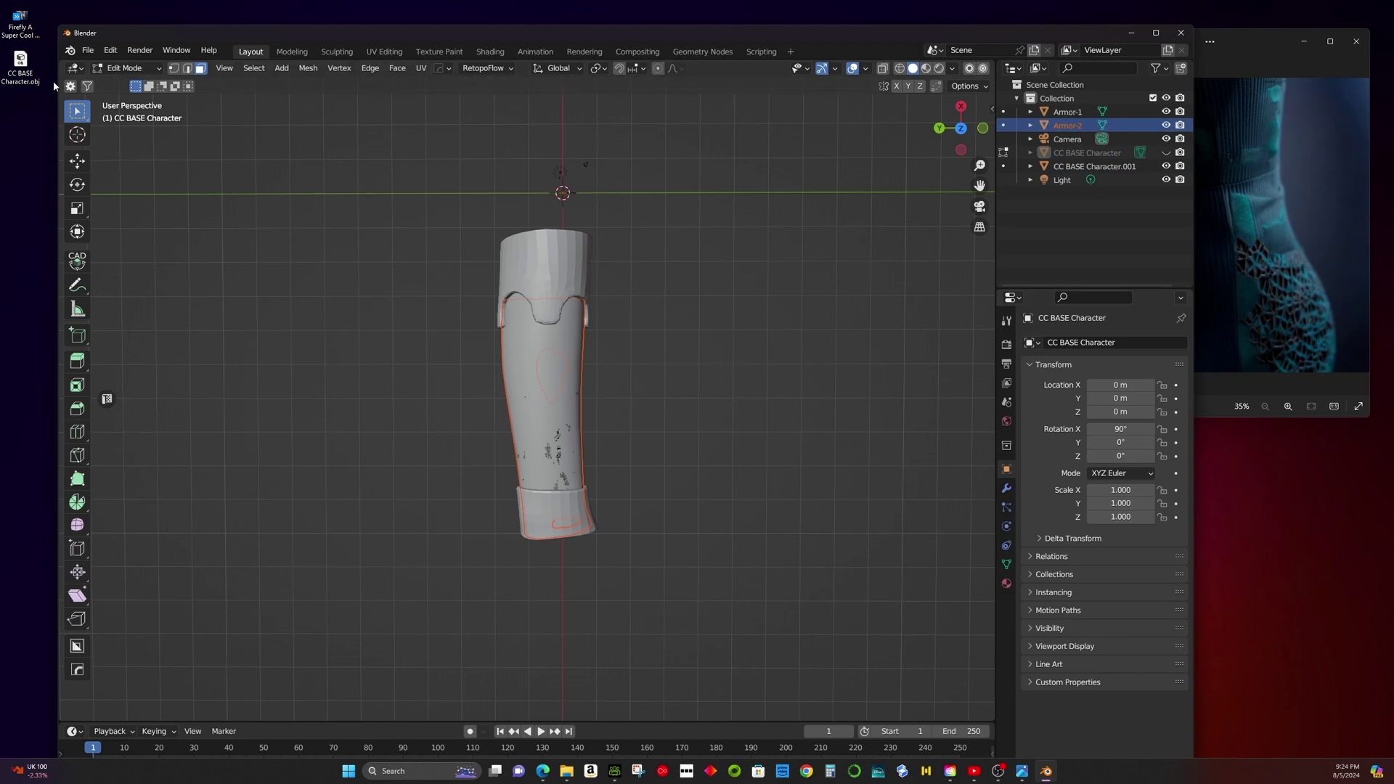
pyautogui.scroll(4, 186, 116)
pyautogui.moveTo(508, 276); pyautogui.dragTo(764, 312, button='middle')
pyautogui.press('Tab')
pyautogui.scroll(-3, 519, 351)
# Select the separated forearm mesh CC BASE Character.001 and hide it, leaving only the armor pieces.
pyautogui.click(1067, 125)
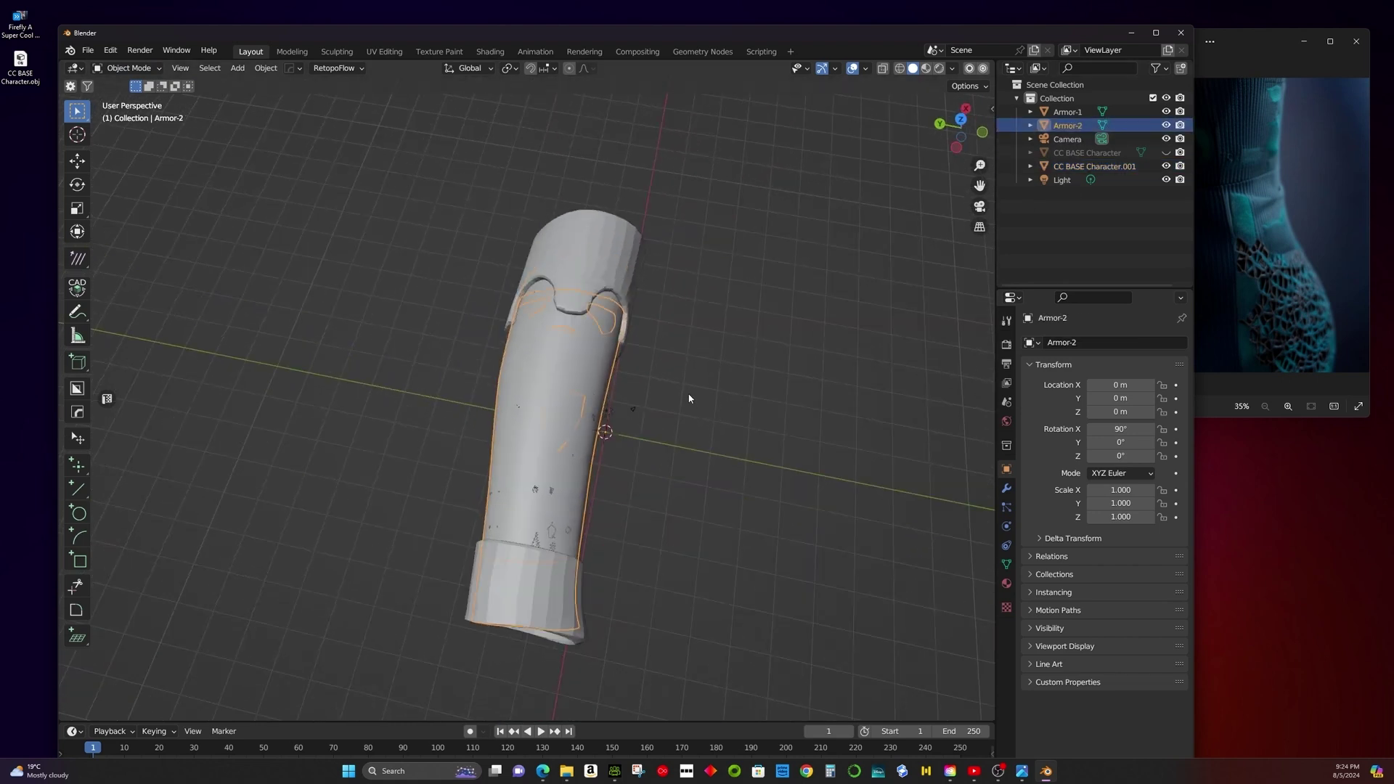
pyautogui.keyDown('shift'); pyautogui.click(635, 277); pyautogui.keyUp('shift')
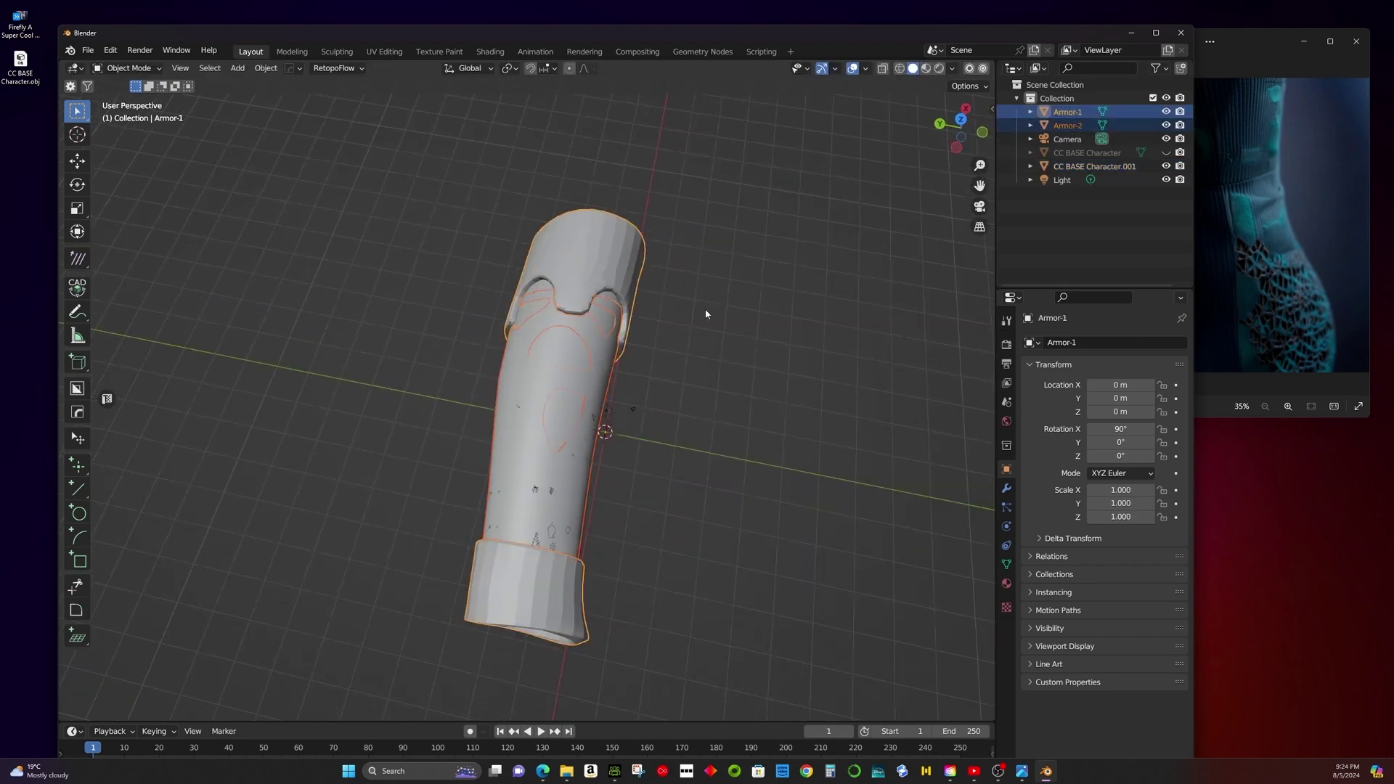
pyautogui.click(563, 421)
pyautogui.press('h')
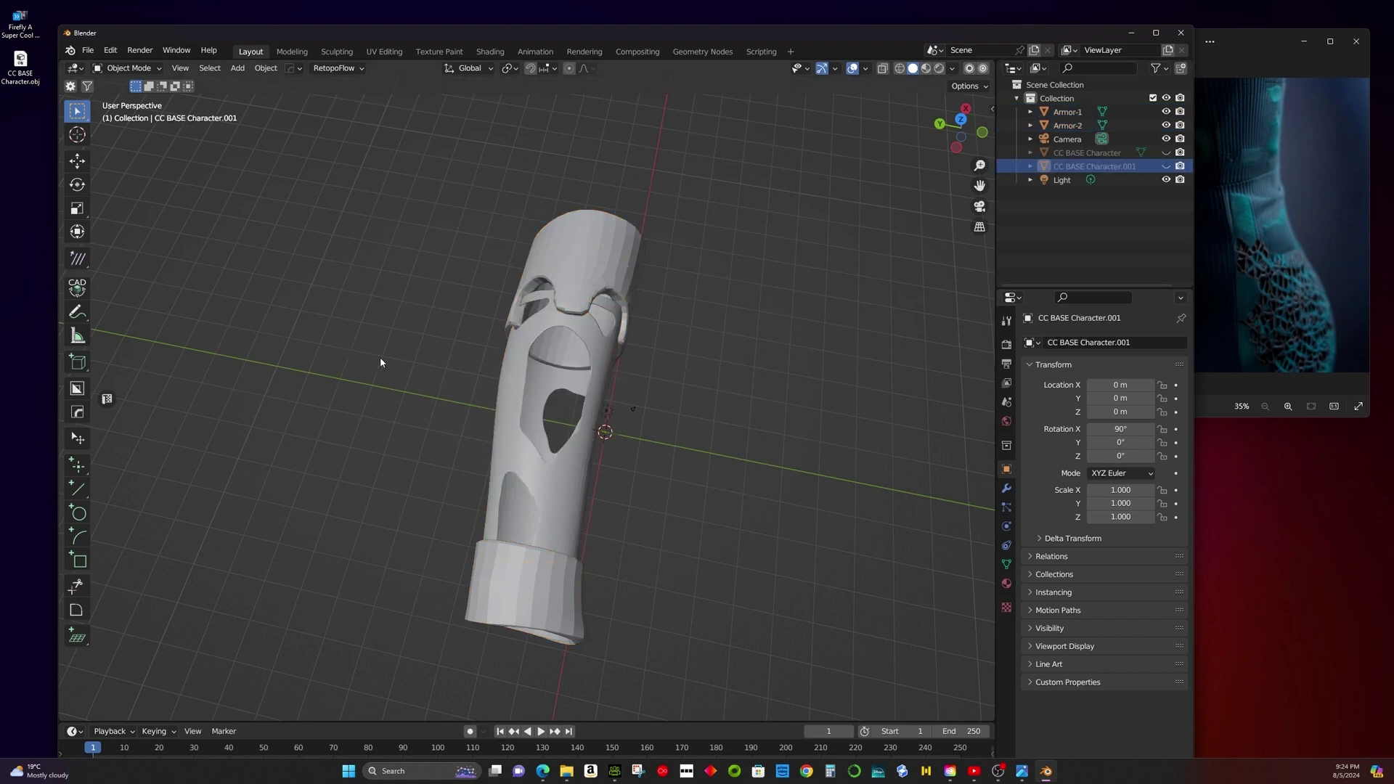
# Apply Shade Smooth to the Armor-2 frame and the Armor-1 bands.
pyautogui.click(560, 460)
pyautogui.rightClick(561, 460)
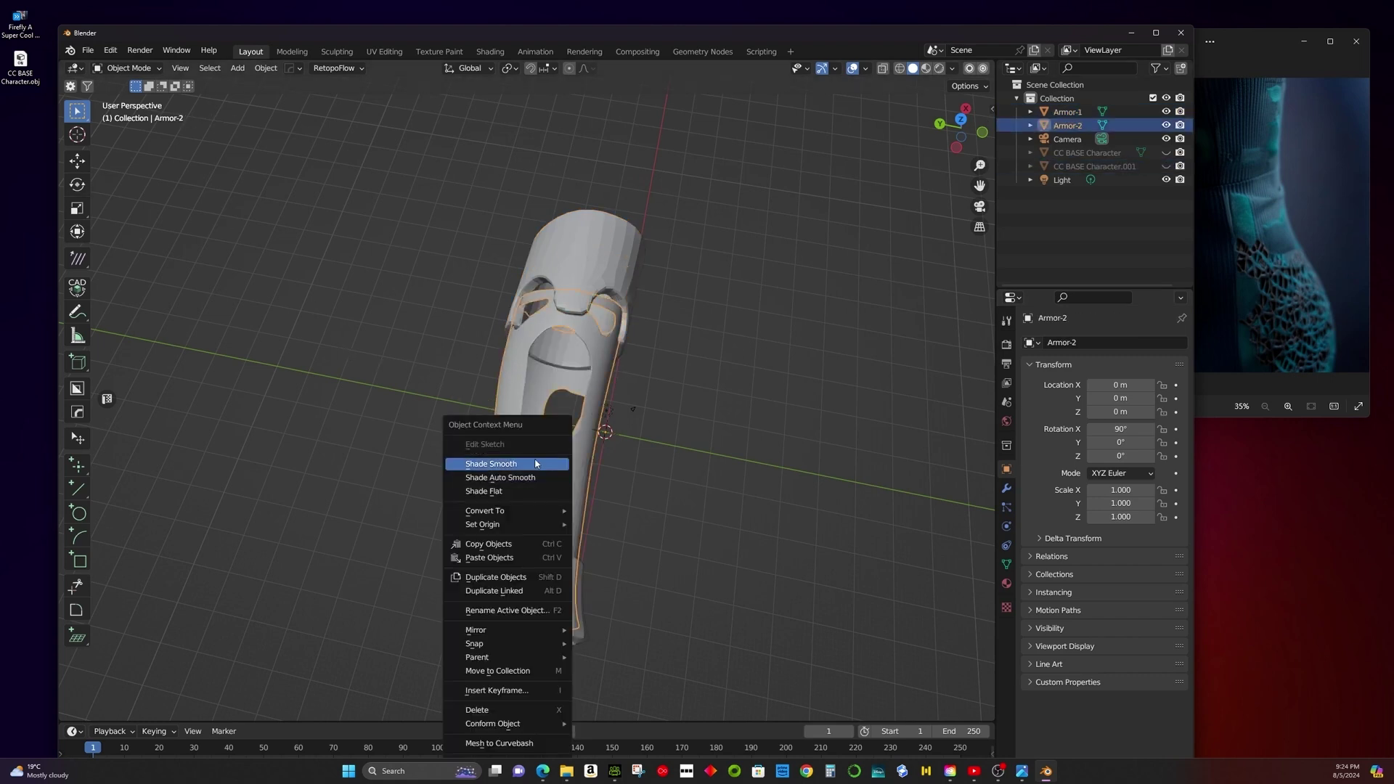
pyautogui.rightClick(614, 267)
pyautogui.click(614, 267)
pyautogui.moveTo(615, 269); pyautogui.dragTo(619, 386, button='middle')
pyautogui.click(127, 68)
pyautogui.click(125, 99)
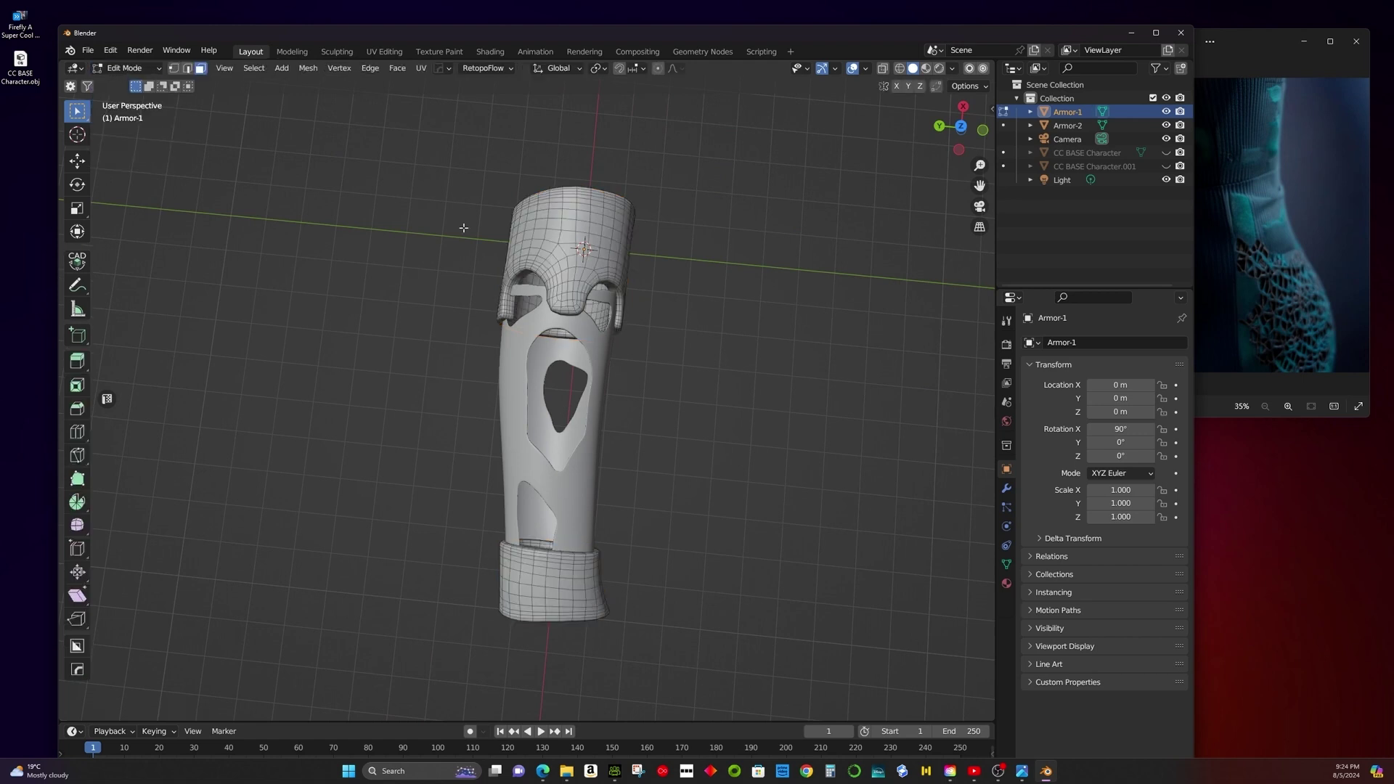
pyautogui.click(538, 231)
pyautogui.hotkey('ctrl', 'l')
pyautogui.press('g')
pyautogui.press('y')
pyautogui.press('x')
pyautogui.press('Escape')
pyautogui.hotkey('alt', 'a')
pyautogui.moveTo(834, 483); pyautogui.dragTo(721, 478, button='middle')
# Leave Edit Mode on Armor-1 and enter Edit Mode on the Armor-2 frame.
pyautogui.click(1067, 125)
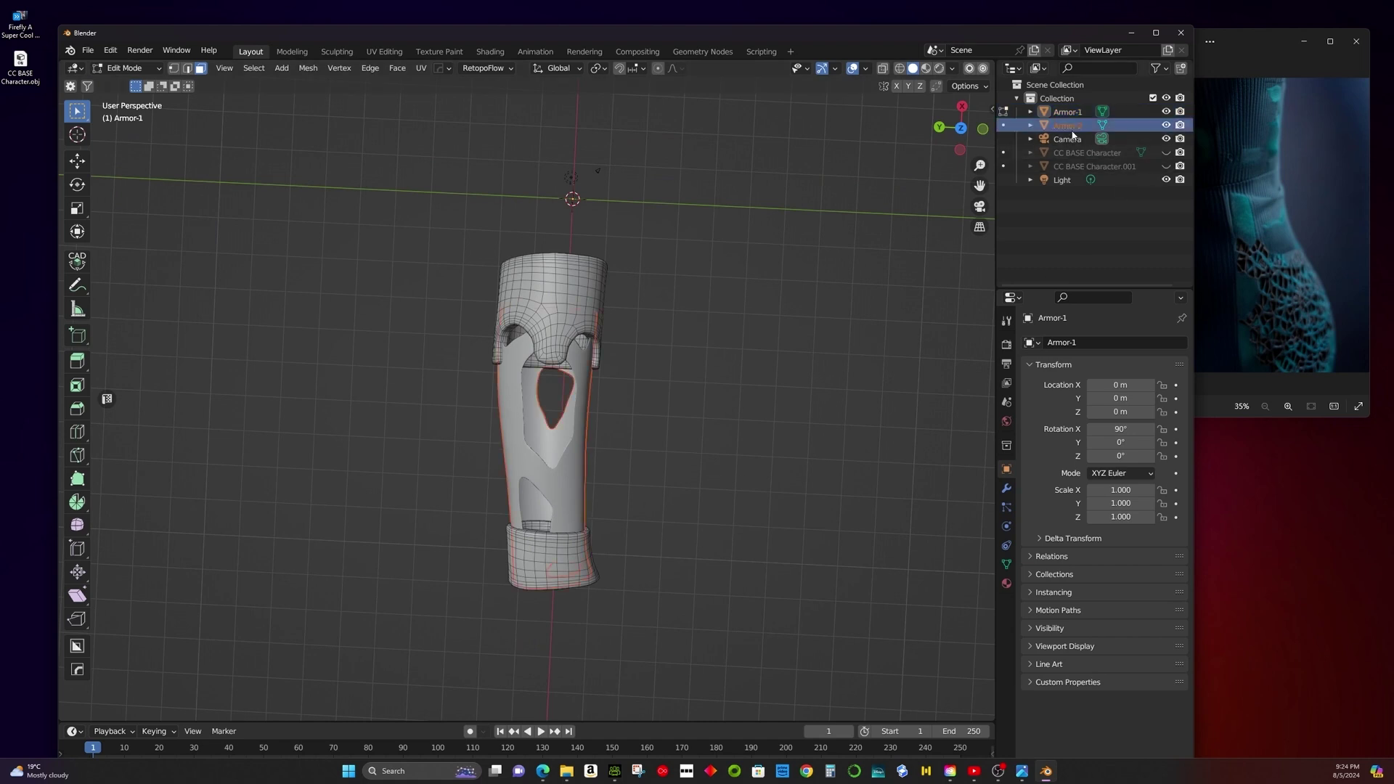
pyautogui.click(127, 68)
pyautogui.click(125, 82)
pyautogui.click(127, 69)
pyautogui.click(124, 82)
pyautogui.press('Tab')
# Clear the selection and select the inner-surface faces inside the large opening of the Armor-2 frame.
pyautogui.moveTo(280, 208); pyautogui.dragTo(569, 311, button='middle')
pyautogui.scroll(3, 762, 317)
pyautogui.press('a')
pyautogui.hotkey('alt', 'a')
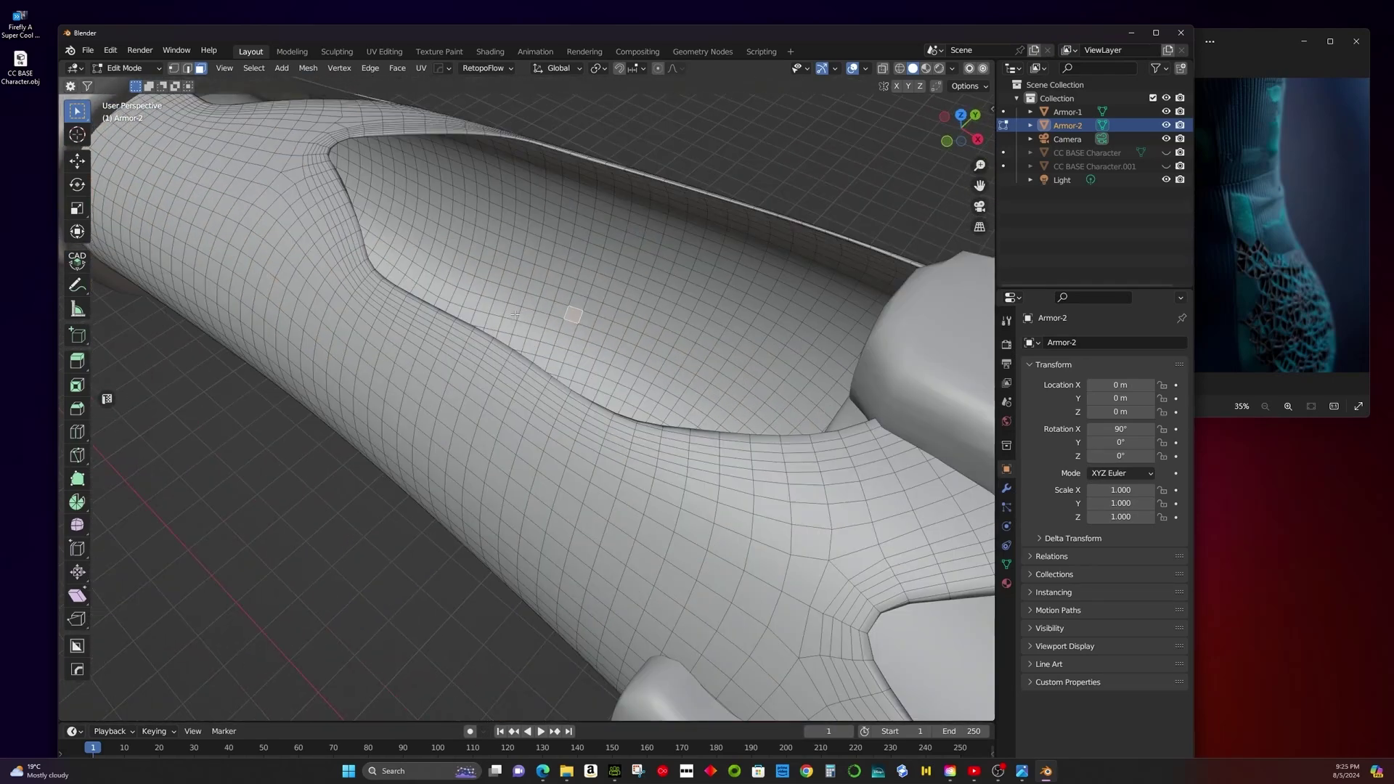
pyautogui.moveTo(595, 293); pyautogui.dragTo(580, 305)
pyautogui.moveTo(581, 305)
pyautogui.mouseDown(button='middle')
pyautogui.moveTo(544, 311)
pyautogui.moveTo(716, 358)
pyautogui.mouseUp(button='middle')
pyautogui.moveTo(715, 358); pyautogui.dragTo(533, 198)
pyautogui.press('space')
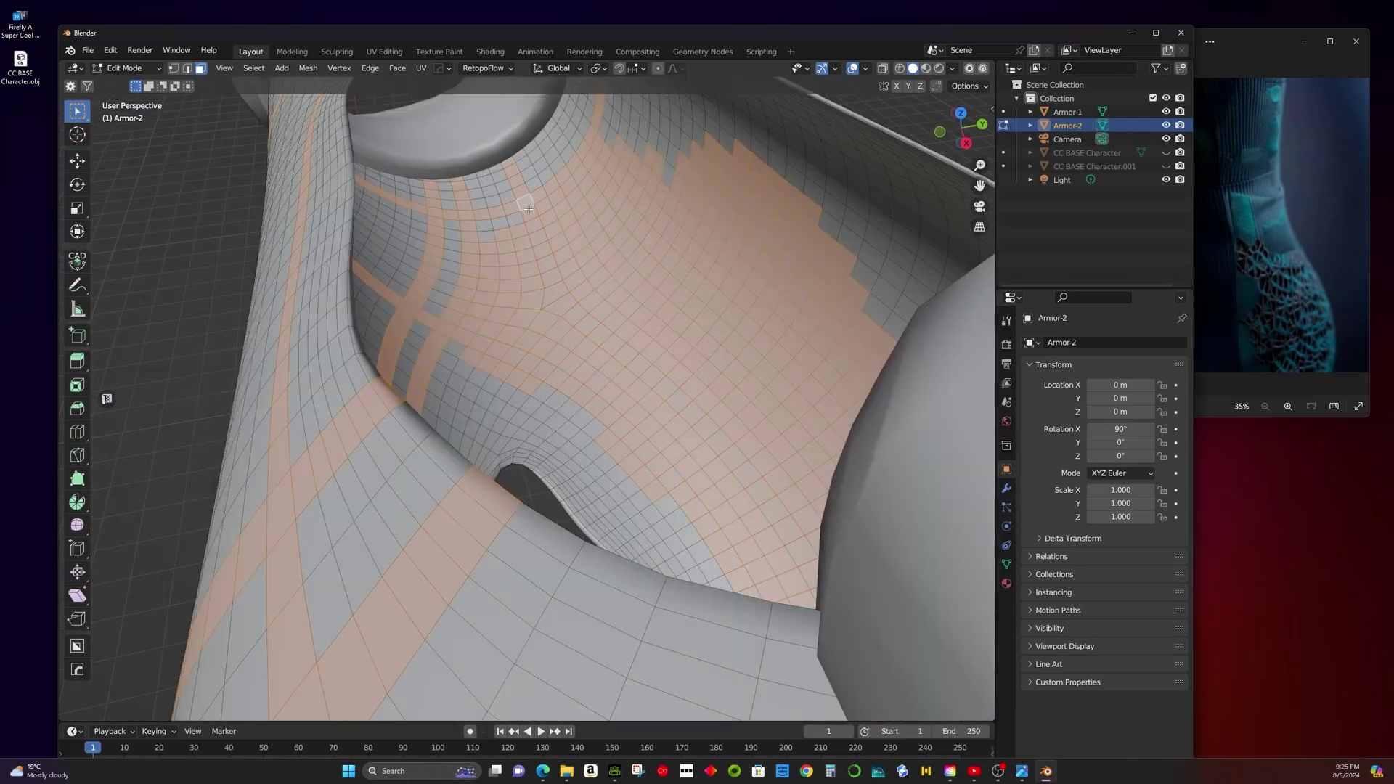
# Isolate the Armor-2 frame and switch the face selection to its outer shell.
pyautogui.moveTo(534, 198); pyautogui.dragTo(719, 455, button='middle')
pyautogui.scroll(-6, 555, 389)
pyautogui.moveTo(719, 455); pyautogui.dragTo(749, 506)
pyautogui.moveTo(749, 506); pyautogui.dragTo(662, 395, button='middle')
pyautogui.hotkey('ctrl', 'z')
pyautogui.scroll(5, 663, 395)
pyautogui.scroll(-5, 417, 597)
pyautogui.scroll(5, 583, 647)
pyautogui.moveTo(583, 647)
pyautogui.mouseDown(button='middle')
pyautogui.moveTo(378, 312)
pyautogui.moveTo(311, 367)
pyautogui.moveTo(155, 610)
pyautogui.moveTo(586, 436)
pyautogui.mouseUp(button='middle')
pyautogui.press('c')
pyautogui.press('Escape')
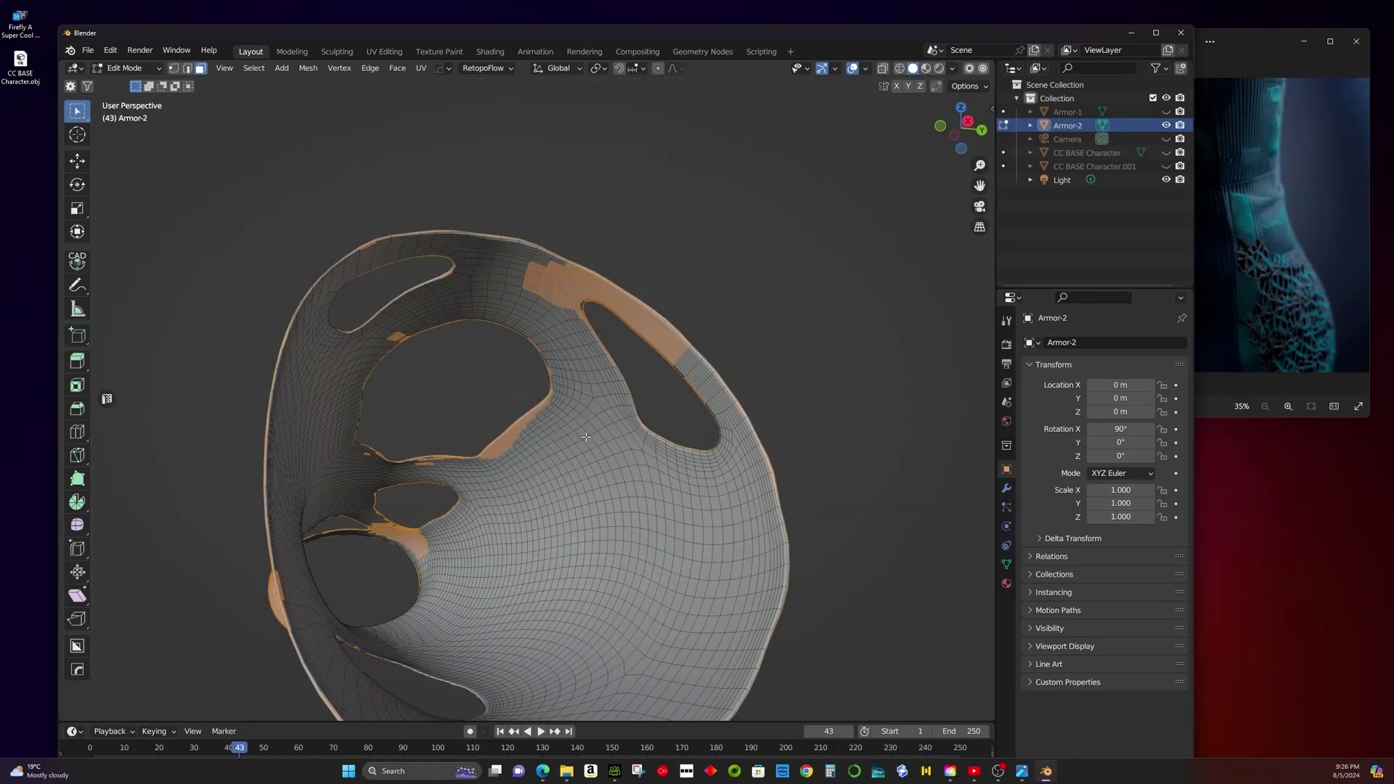
# Refine the outer-surface selection with circle select around the openings and along the sides of Armor-2.
pyautogui.moveTo(365, 539); pyautogui.dragTo(598, 435, button='middle')
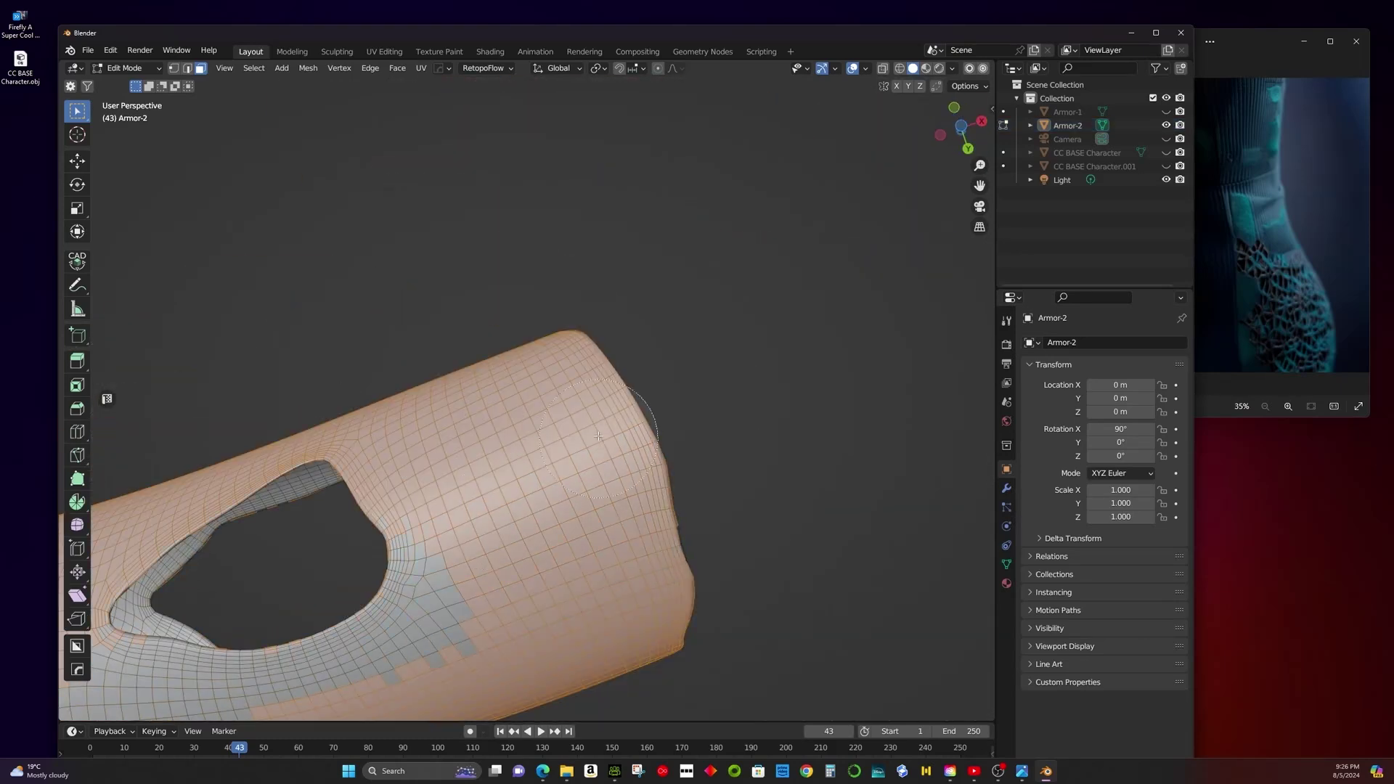
pyautogui.moveTo(437, 510); pyautogui.dragTo(260, 581, button='middle')
pyautogui.moveTo(317, 494); pyautogui.dragTo(493, 469, button='middle')
pyautogui.moveTo(628, 482); pyautogui.dragTo(359, 392, button='middle')
pyautogui.scroll(5, 465, 421)
pyautogui.scroll(-4, 436, 363)
pyautogui.scroll(3, 350, 408)
pyautogui.moveTo(320, 451); pyautogui.dragTo(422, 555, button='middle')
pyautogui.press('c')
# Complete the outer-surface selection around the triangular opening and end rims, and separate those faces into a new object.
pyautogui.moveTo(790, 574); pyautogui.dragTo(291, 165, button='middle')
pyautogui.press('a')
pyautogui.press('KP_Decimal')
pyautogui.press('c')
pyautogui.scroll(-5, 218, 436)
pyautogui.moveTo(193, 255); pyautogui.dragTo(498, 251, button='middle')
pyautogui.moveTo(512, 140); pyautogui.dragTo(762, 345, button='middle')
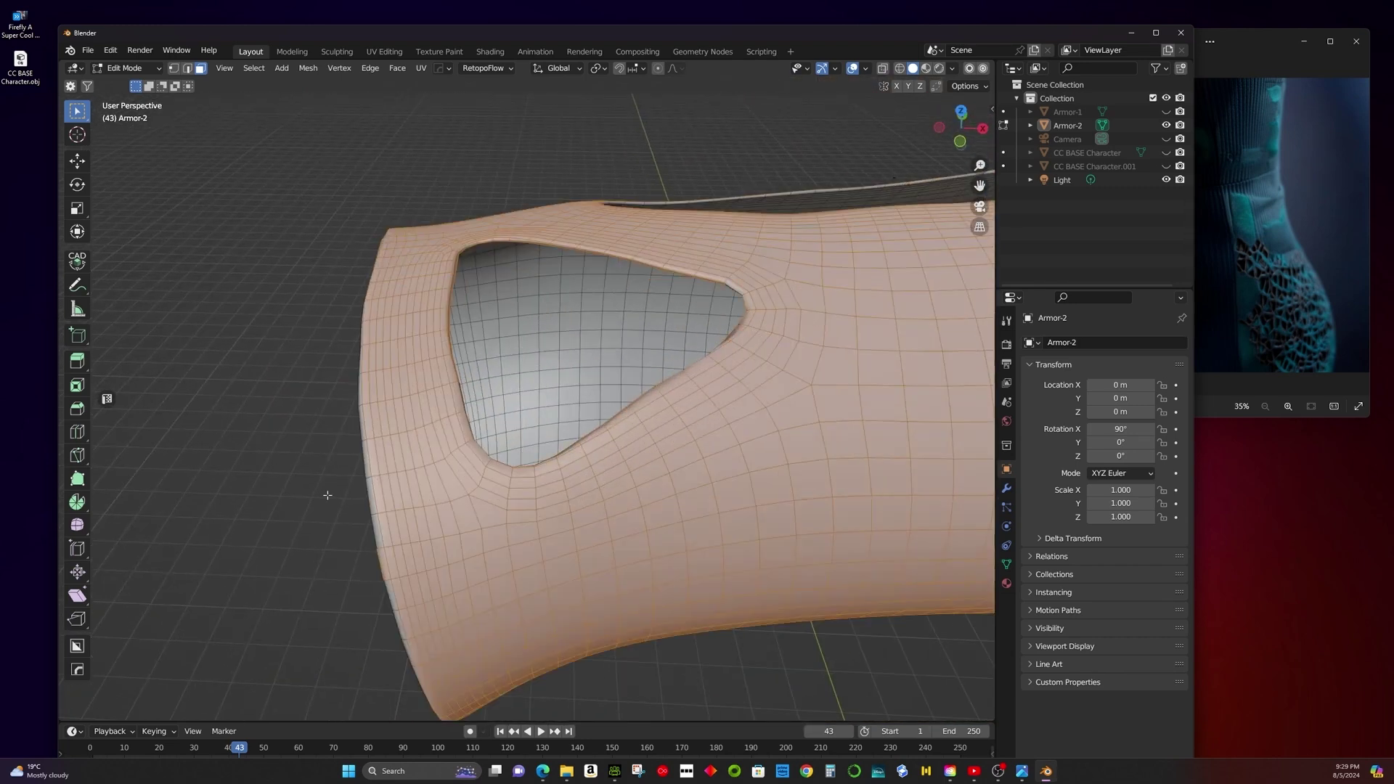
pyautogui.moveTo(327, 495); pyautogui.dragTo(262, 442, button='middle')
pyautogui.moveTo(156, 361); pyautogui.dragTo(421, 286, button='middle')
pyautogui.scroll(5, 527, 412)
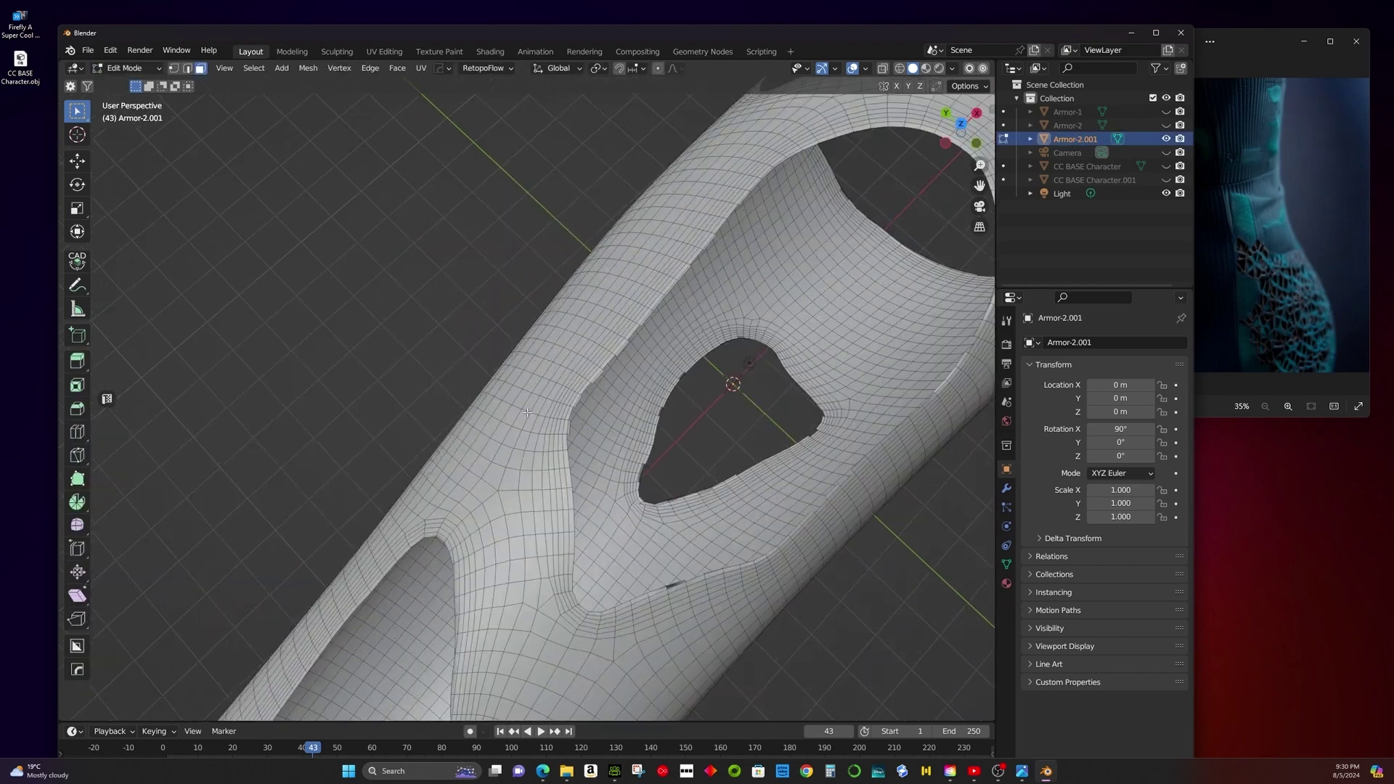
# Select and remove the leftover rim faces along the edge of the large opening in Armor-2.001.
pyautogui.moveTo(527, 412); pyautogui.dragTo(617, 470, button='middle')
pyautogui.moveTo(812, 299); pyautogui.dragTo(770, 273, button='middle')
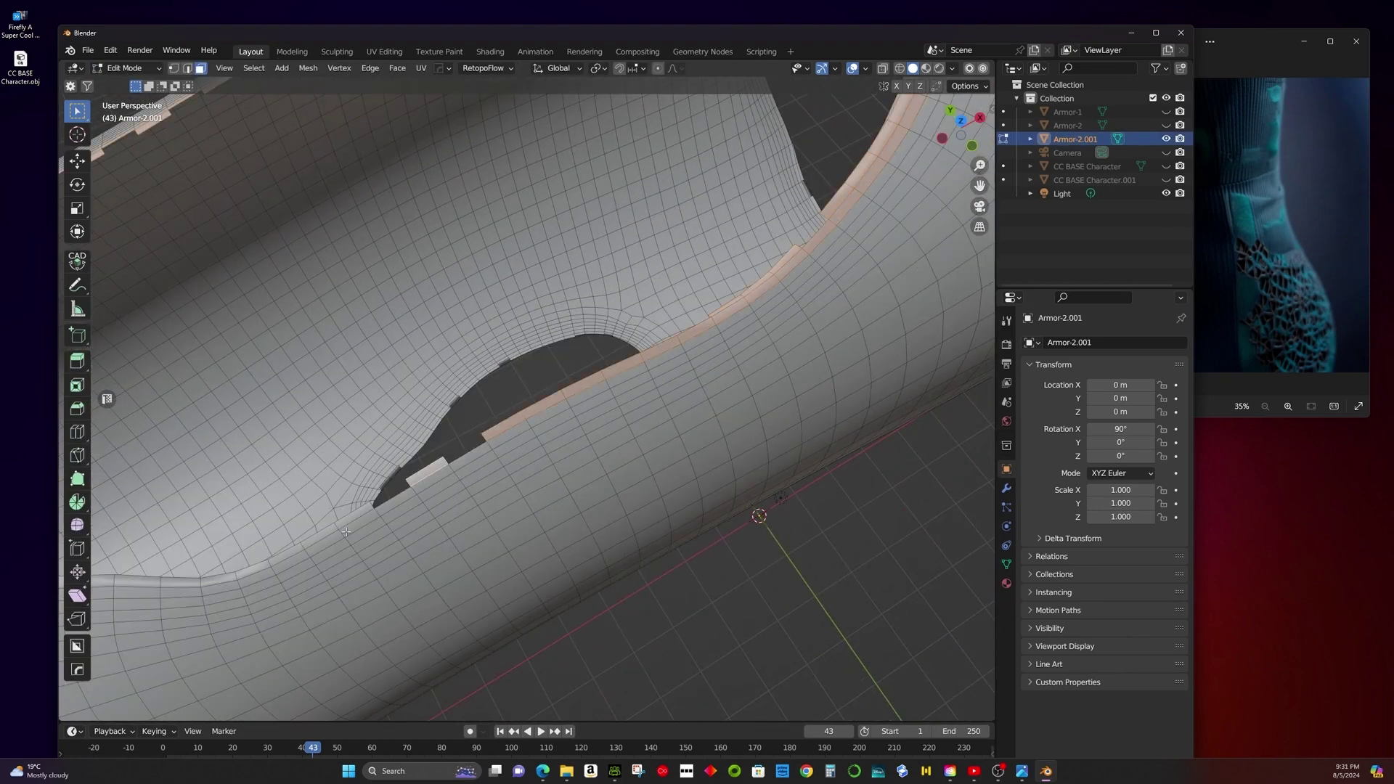
pyautogui.rightClick(273, 508)
pyautogui.moveTo(338, 529); pyautogui.dragTo(411, 343, button='middle')
pyautogui.moveTo(658, 437); pyautogui.dragTo(487, 396, button='middle')
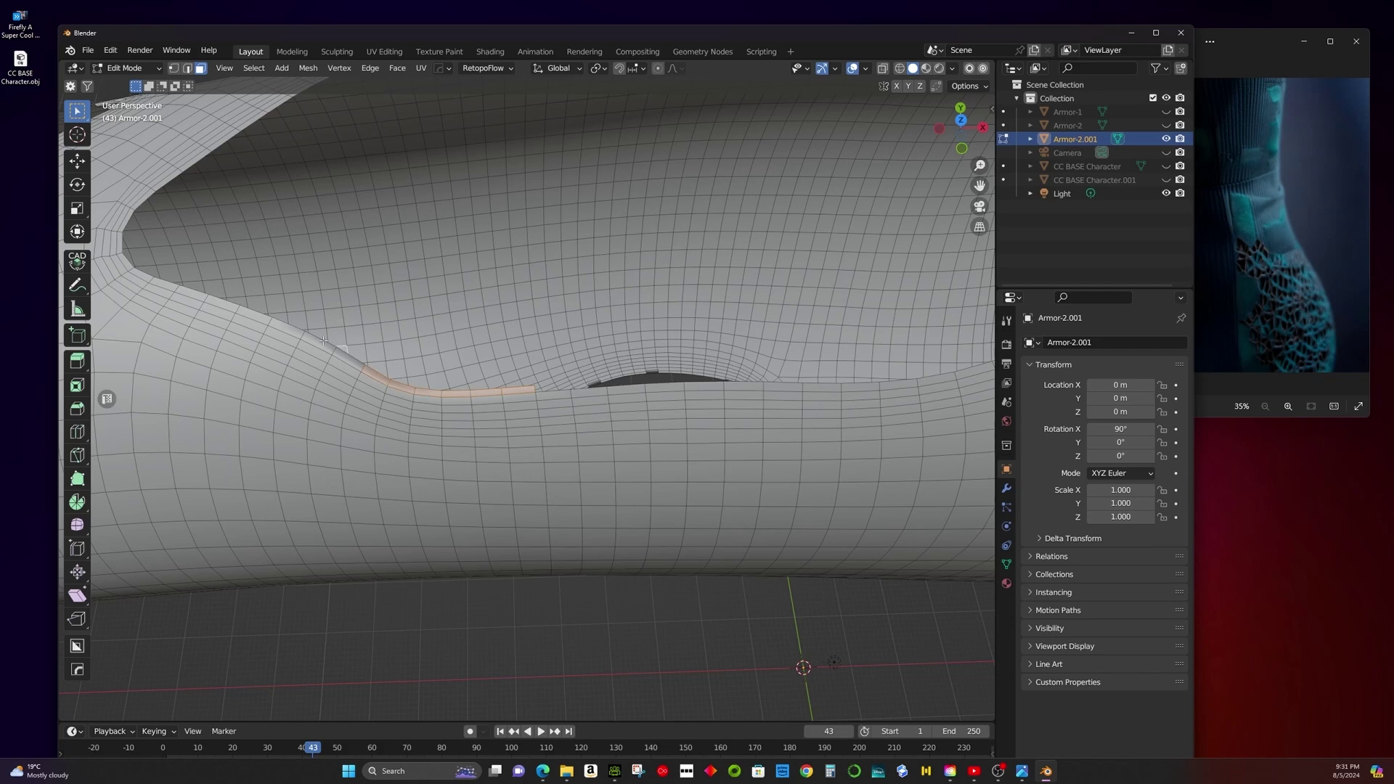
pyautogui.moveTo(167, 281); pyautogui.dragTo(364, 411, button='middle')
pyautogui.moveTo(463, 294); pyautogui.dragTo(552, 407, button='middle')
# Switch to vertex selection and scale the uneven vertices along the tube's edge.
pyautogui.press('1')
pyautogui.scroll(4, 571, 459)
pyautogui.scroll(-6, 571, 459)
pyautogui.moveTo(653, 406); pyautogui.dragTo(413, 463, button='middle')
pyautogui.press('s')
pyautogui.click(871, 231)
pyautogui.scroll(4, 871, 240)
pyautogui.rightClick(378, 408)
pyautogui.press('Escape')
pyautogui.scroll(-3, 368, 394)
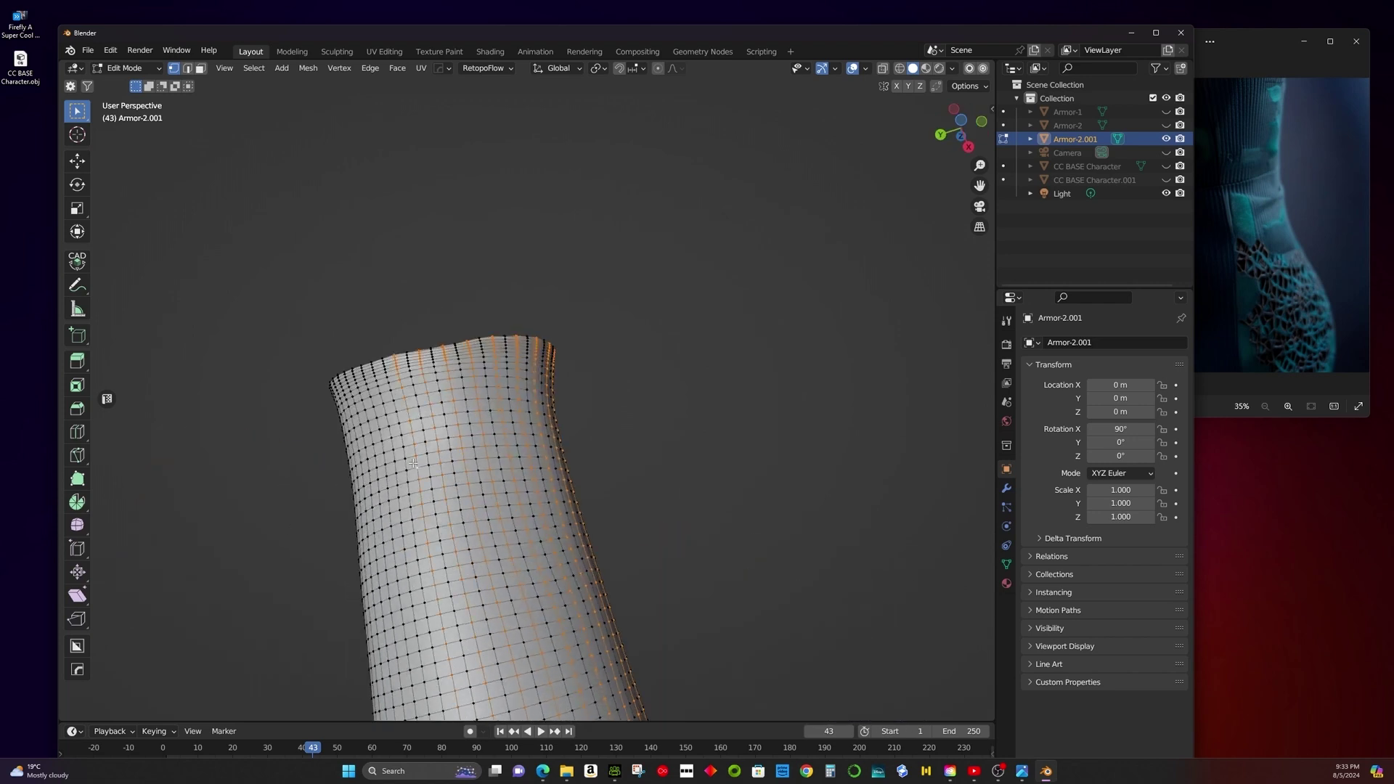
# Slide stray vertices on the tube's ragged end and scale them to even out the rim.
pyautogui.rightClick(377, 463)
pyautogui.click(311, 532)
pyautogui.moveTo(311, 532); pyautogui.dragTo(435, 450, button='middle')
pyautogui.press('g')
pyautogui.press('g')
pyautogui.moveTo(529, 472); pyautogui.dragTo(363, 305, button='middle')
pyautogui.press('s')
pyautogui.click(683, 428)
# Switch to face selection and select the band of faces bordering the large opening.
pyautogui.press('3')
pyautogui.keyDown('alt'); pyautogui.click(319, 392); pyautogui.keyUp('alt')
pyautogui.scroll(3, 328, 299)
pyautogui.moveTo(775, 433); pyautogui.dragTo(531, 441, button='middle')
pyautogui.moveTo(390, 425); pyautogui.dragTo(619, 613, button='middle')
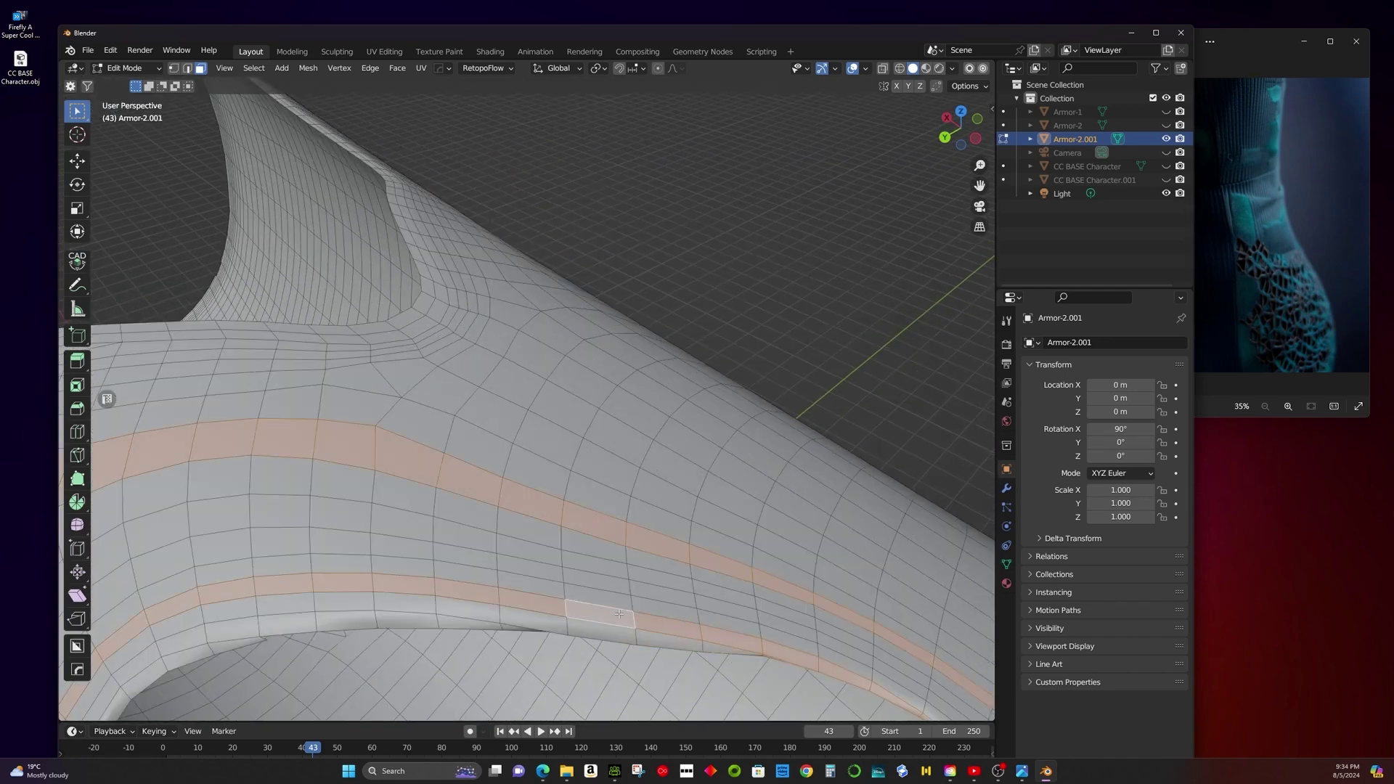
pyautogui.moveTo(192, 615); pyautogui.dragTo(277, 524, button='middle')
pyautogui.moveTo(305, 619); pyautogui.dragTo(392, 530, button='middle')
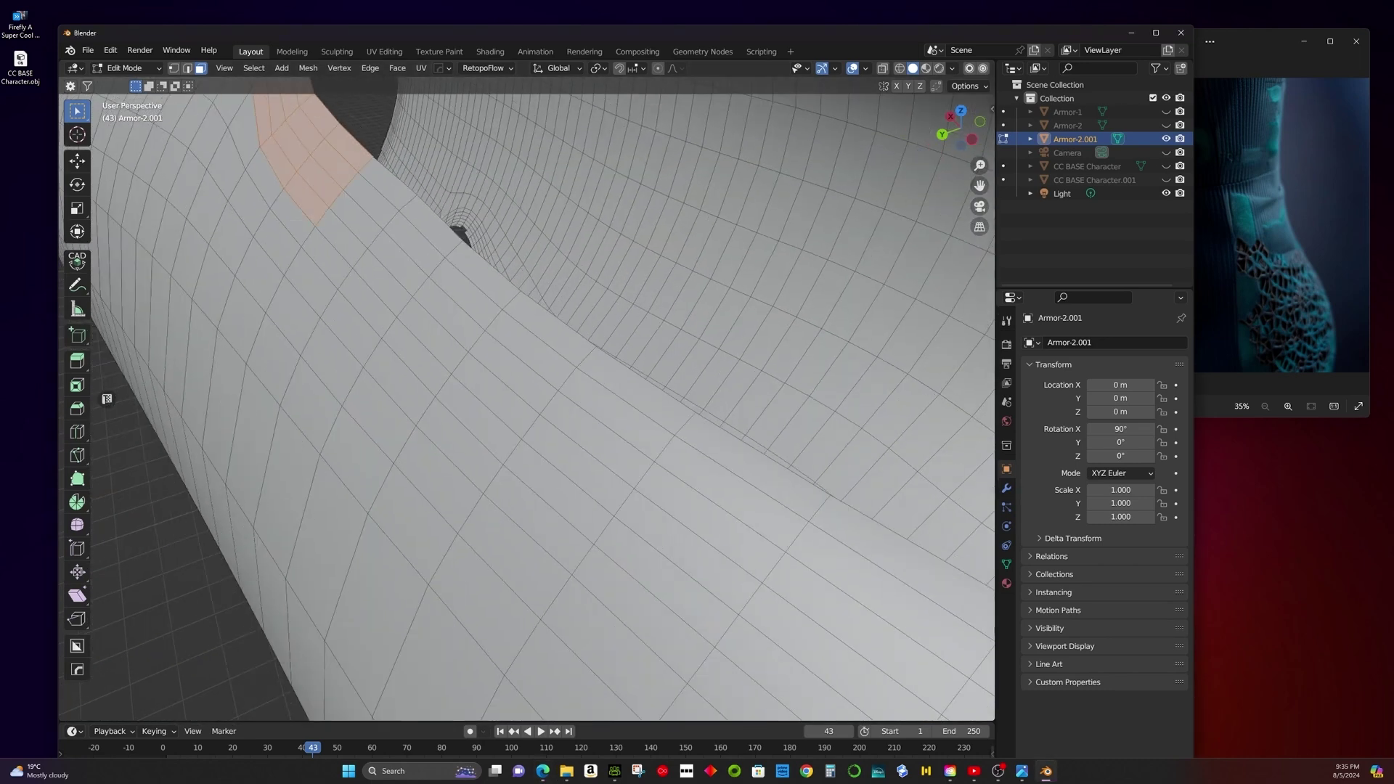
pyautogui.scroll(-5, 502, 371)
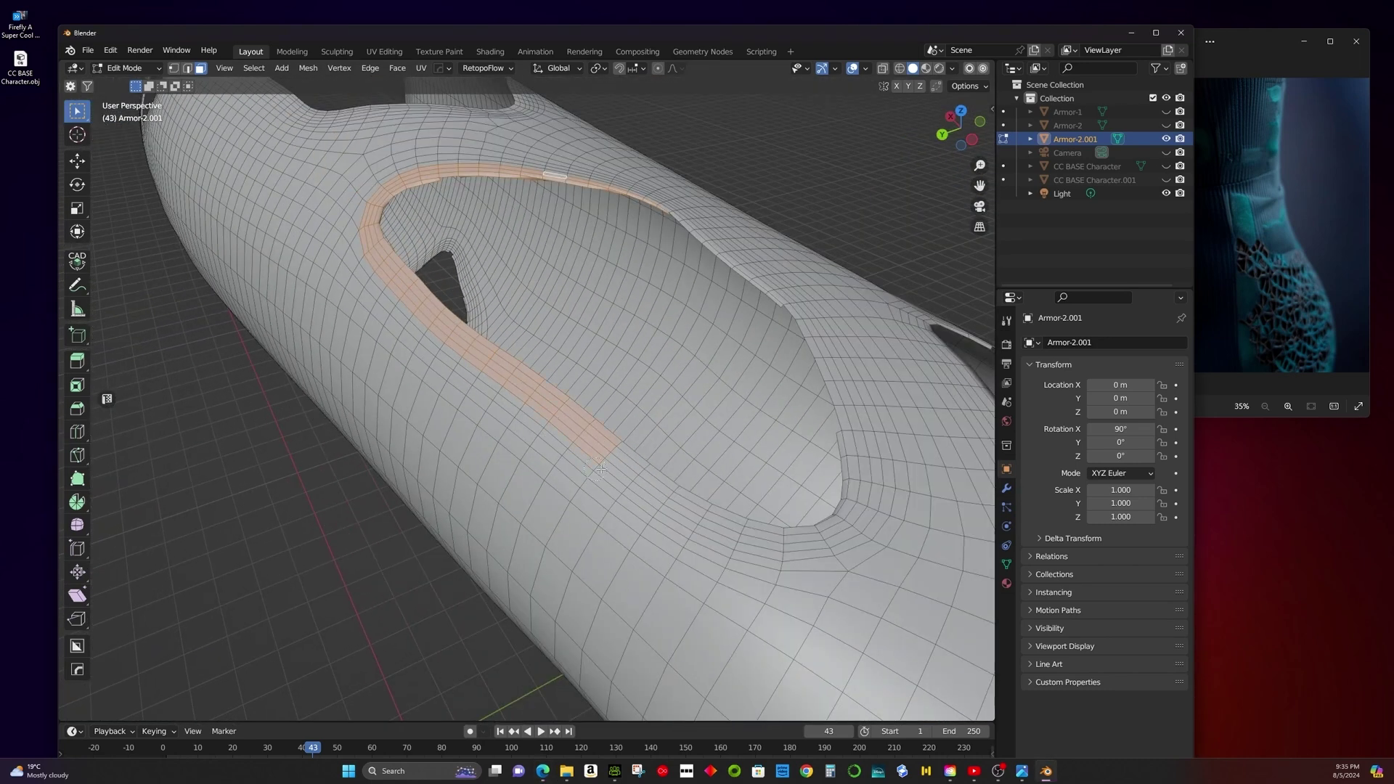
# Switch to vertex selection and move individual rim vertices to smooth the large opening's outline.
pyautogui.moveTo(857, 455); pyautogui.dragTo(313, 466, button='middle')
pyautogui.scroll(5, 313, 466)
pyautogui.scroll(-5, 653, 456)
pyautogui.moveTo(652, 456); pyautogui.dragTo(664, 527, button='middle')
pyautogui.scroll(-5, 665, 501)
pyautogui.scroll(5, 669, 530)
pyautogui.scroll(1, 669, 530)
pyautogui.press('1')
pyautogui.press('1')
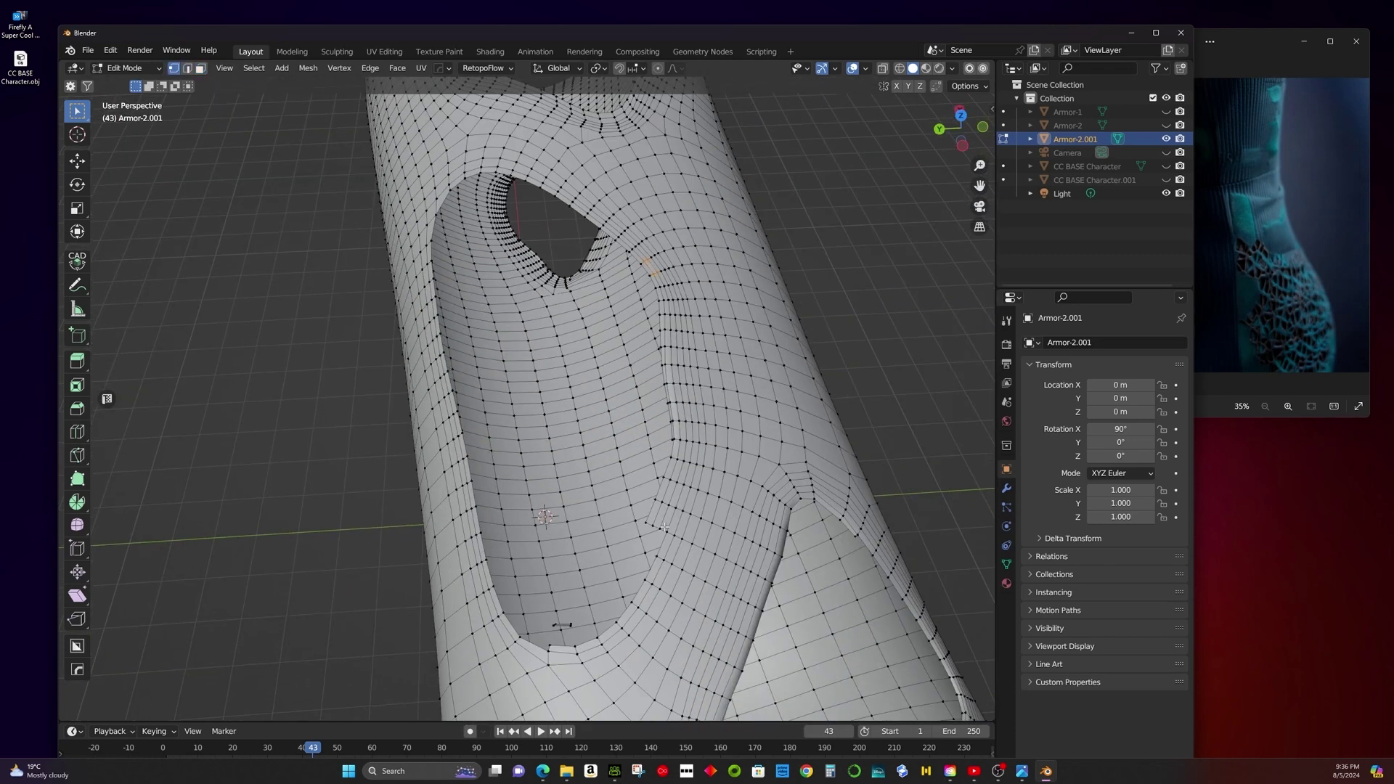
pyautogui.click(729, 551)
pyautogui.scroll(2, 770, 577)
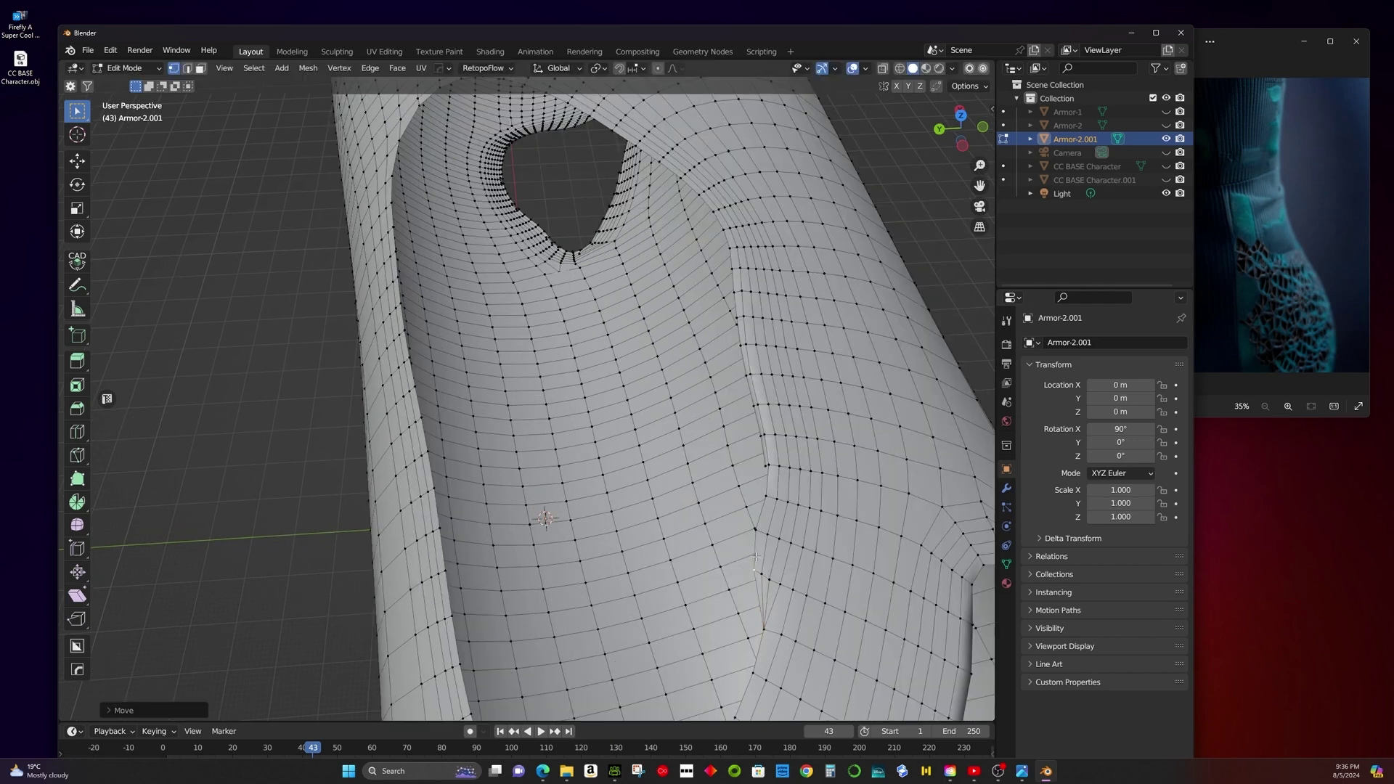
pyautogui.scroll(-2, 598, 311)
pyautogui.press('1')
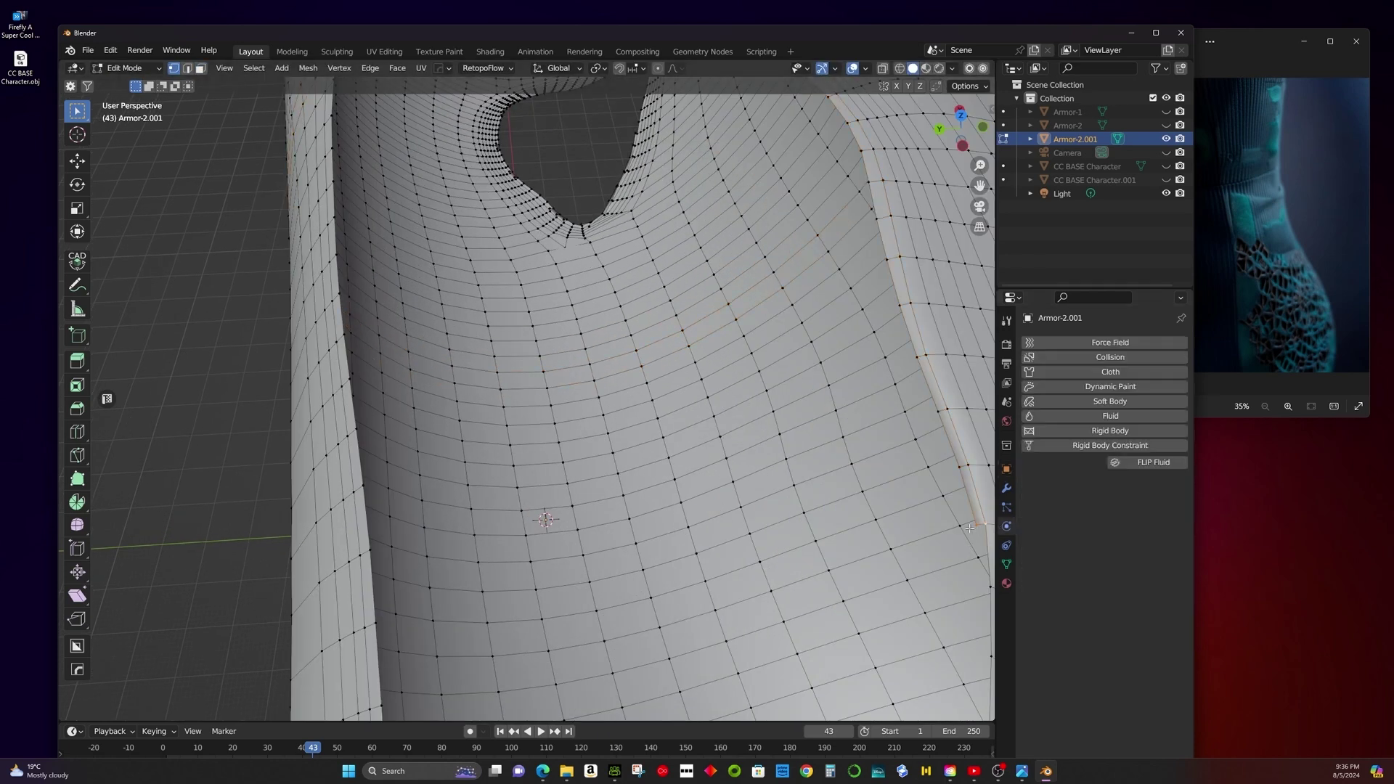
# Merge the uneven rim vertices around the rounded end of the large opening.
pyautogui.press('m')
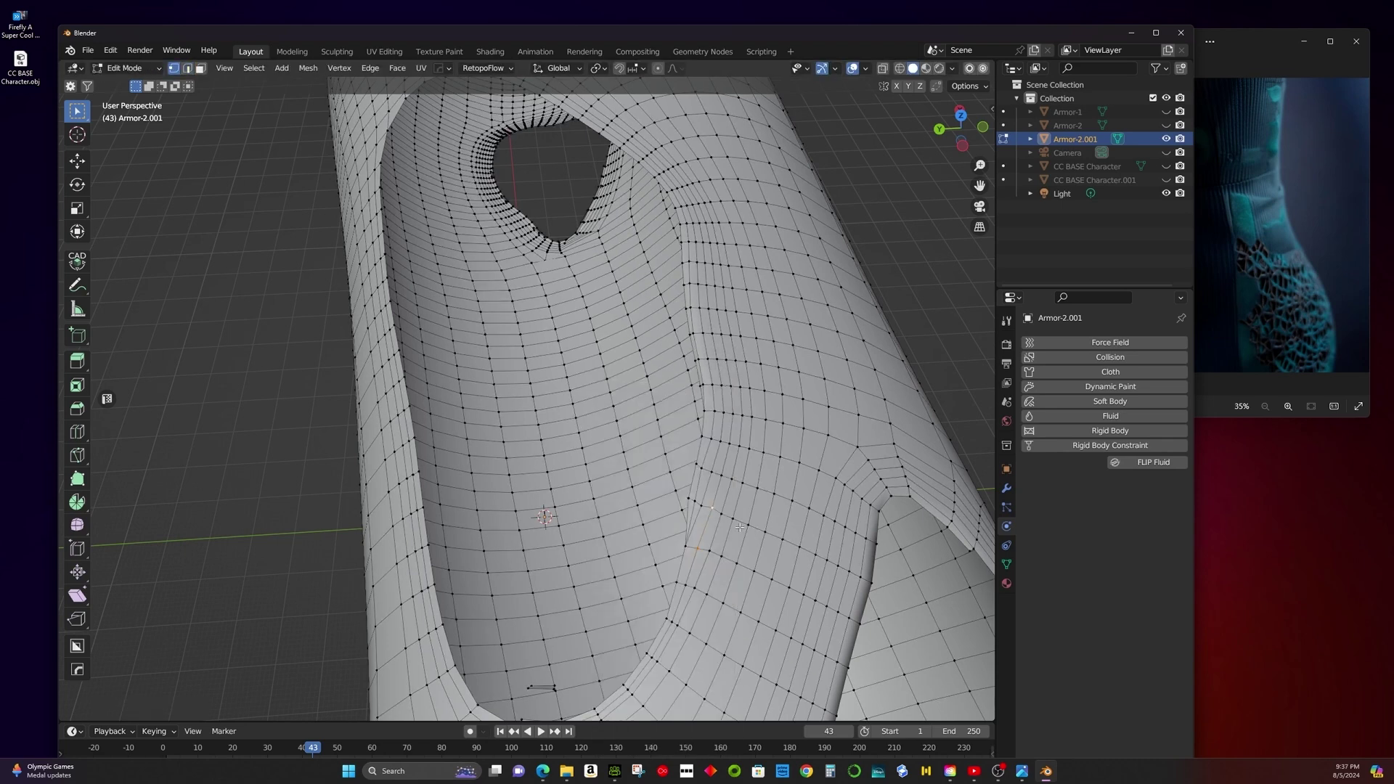
pyautogui.scroll(-2, 739, 527)
pyautogui.scroll(3, 641, 627)
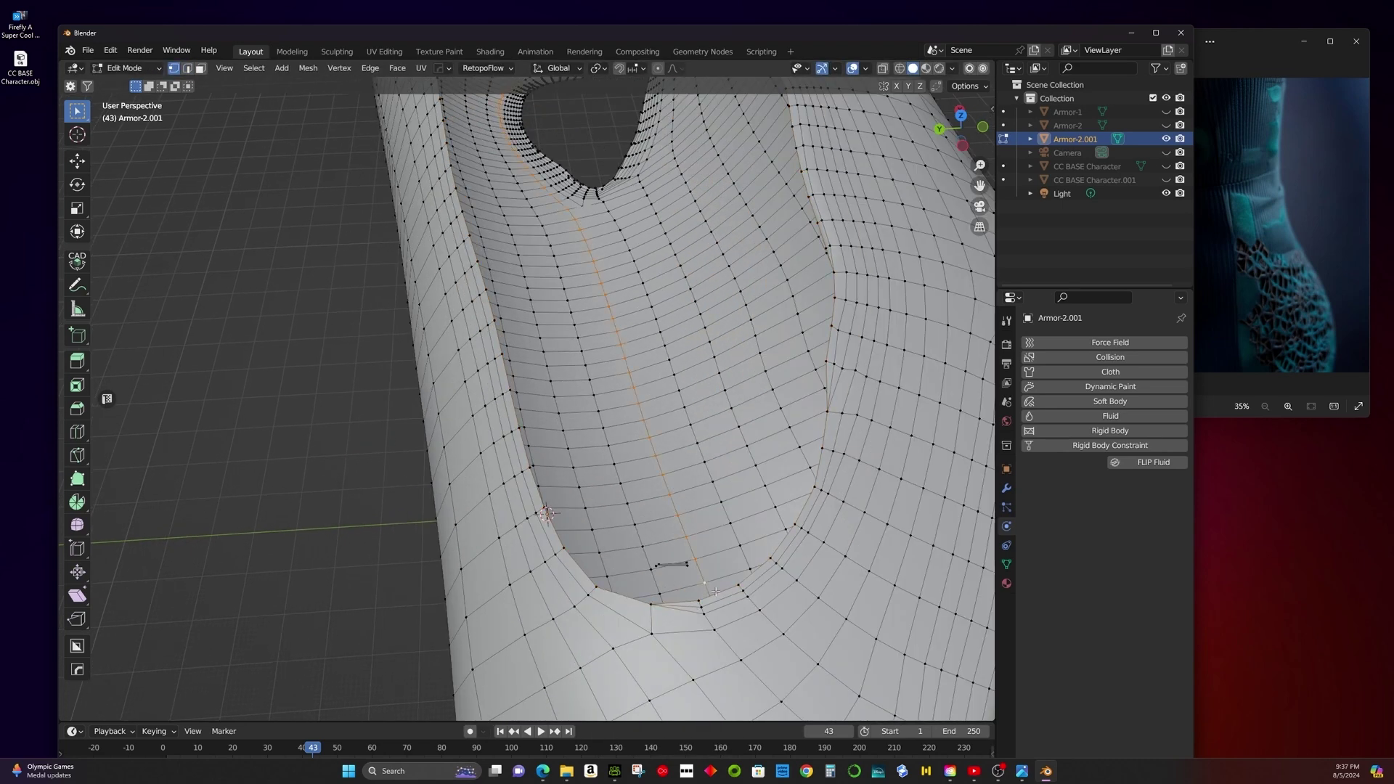
pyautogui.press('capslock')
pyautogui.moveTo(734, 518); pyautogui.dragTo(426, 428, button='middle')
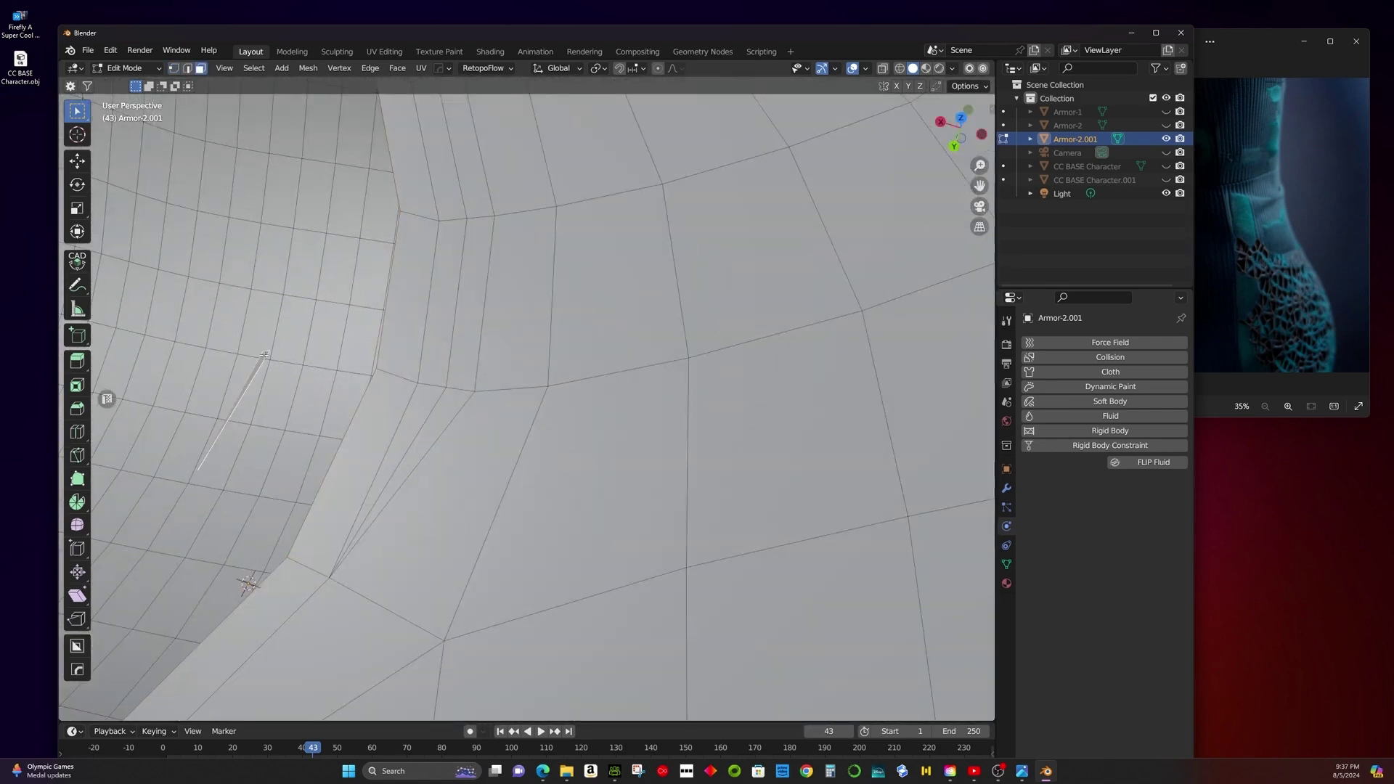
# Delete the leftover rim geometry around the triangular opening.
pyautogui.scroll(-5, 264, 354)
pyautogui.moveTo(706, 364); pyautogui.dragTo(726, 341, button='middle')
pyautogui.scroll(3, 776, 347)
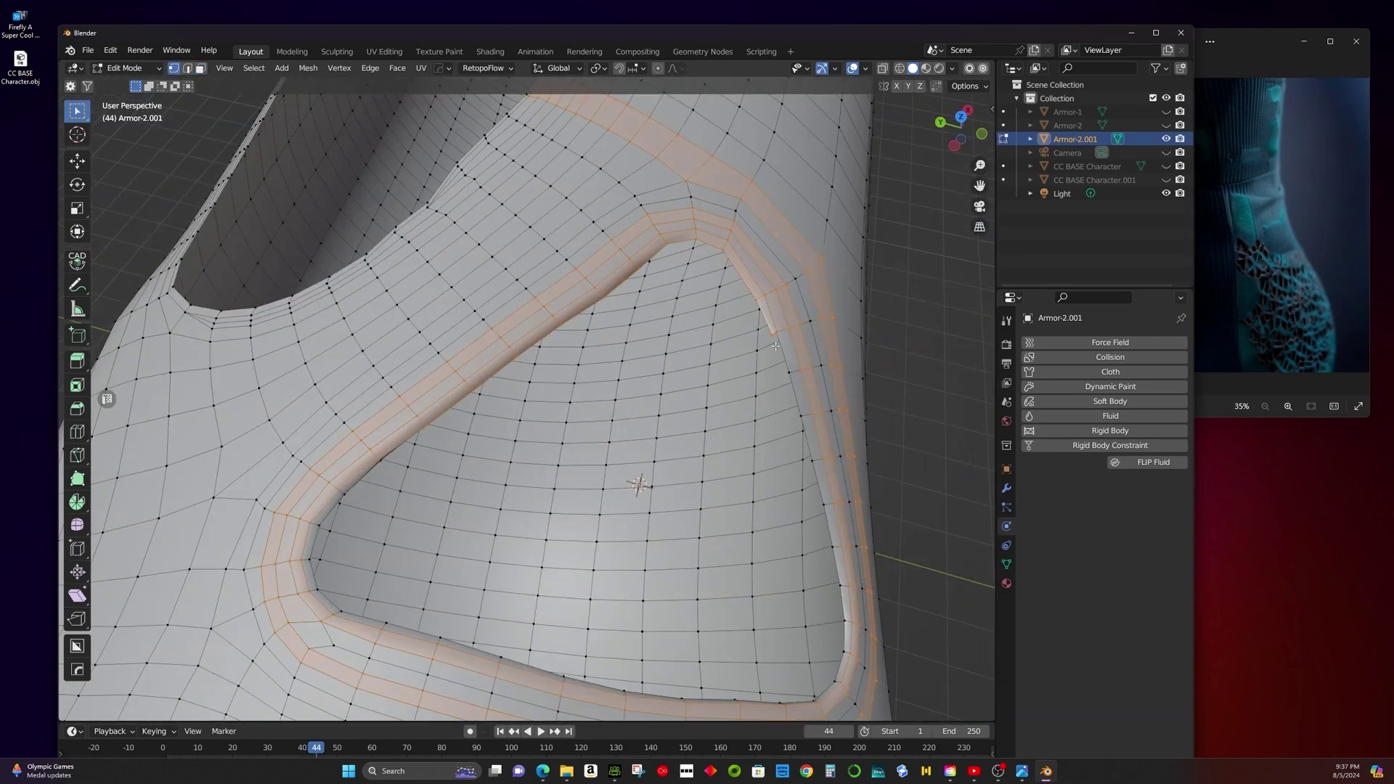
pyautogui.press('e')
pyautogui.click(667, 309)
pyautogui.press('x')
pyautogui.click(641, 249)
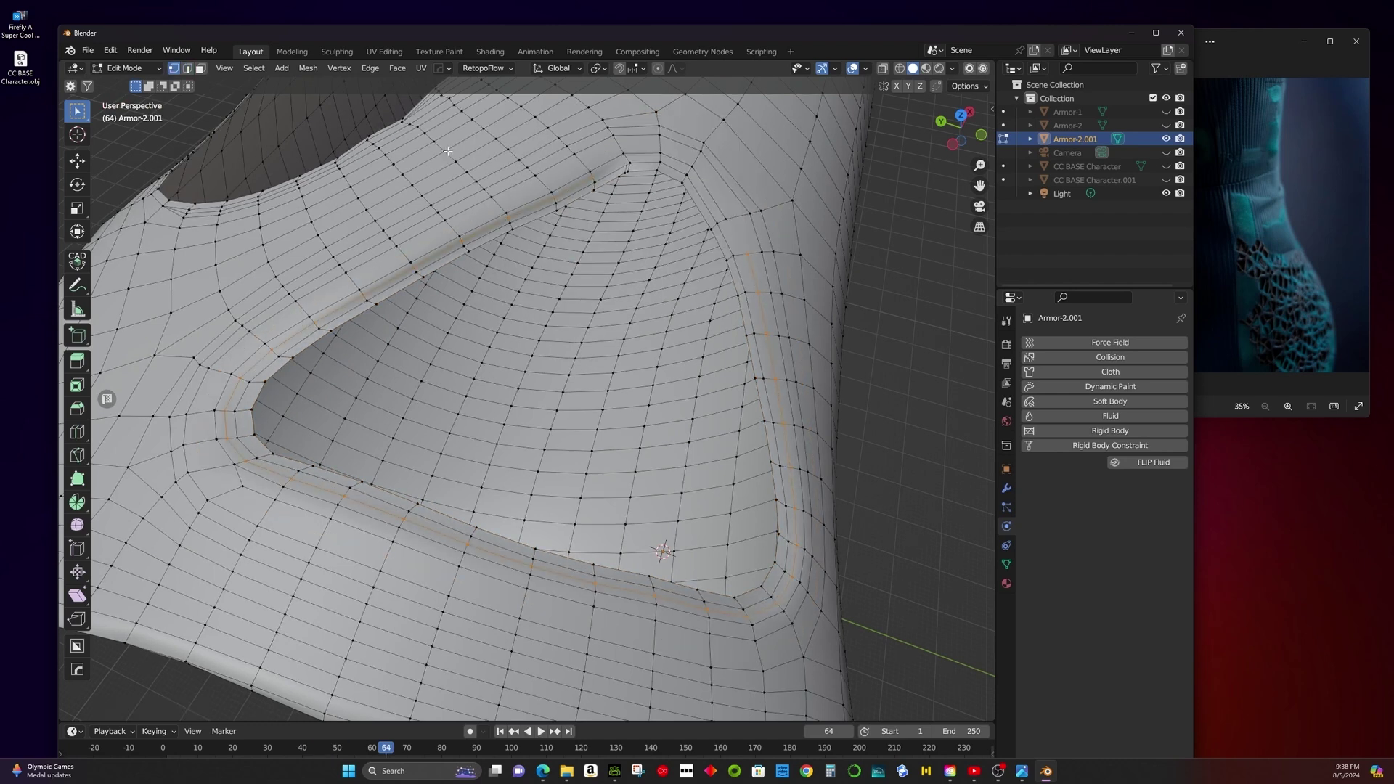
# Move the vertices at the triangular opening's corner to clean up its rim.
pyautogui.moveTo(447, 151); pyautogui.dragTo(639, 363, button='middle')
pyautogui.scroll(2, 639, 392)
pyautogui.click(644, 404)
pyautogui.press('g')
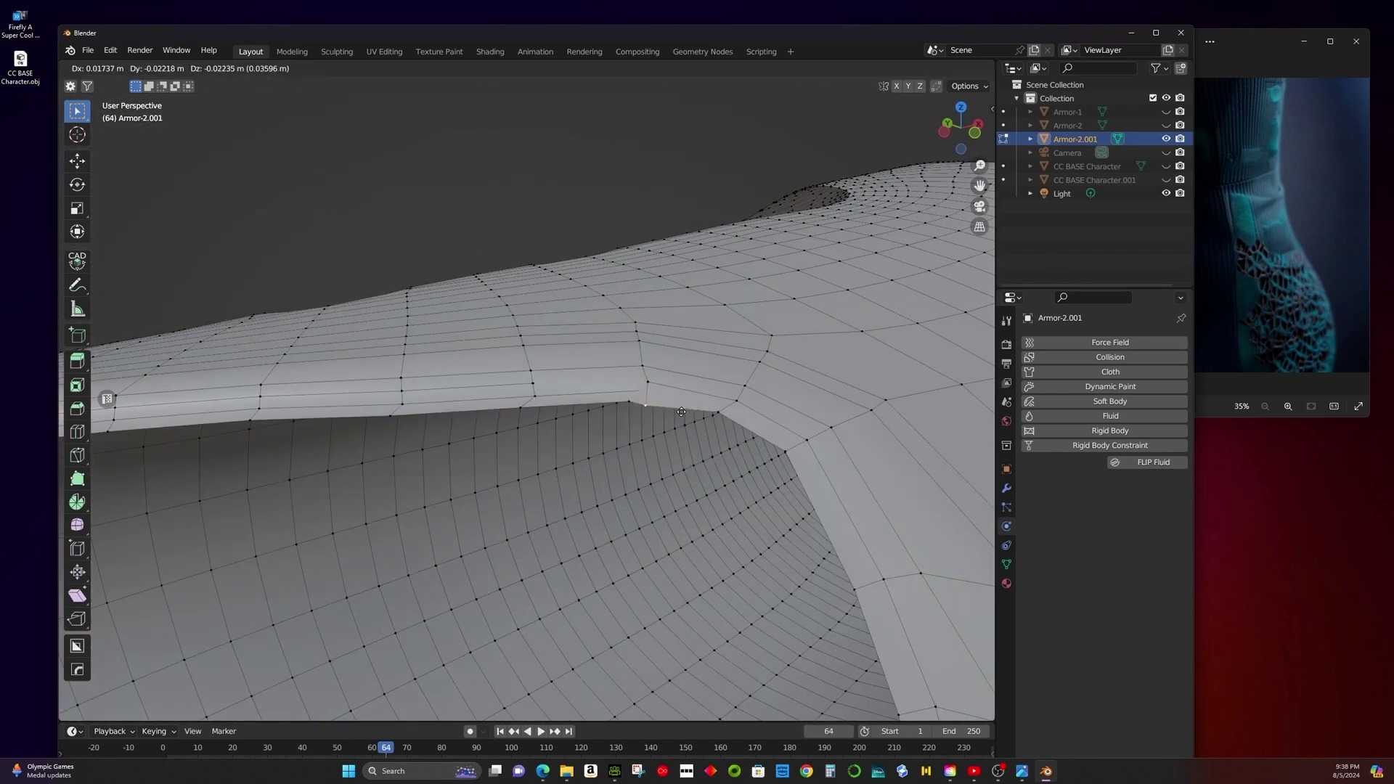
pyautogui.click(681, 411)
pyautogui.scroll(-3, 681, 412)
pyautogui.moveTo(681, 411); pyautogui.dragTo(472, 425, button='middle')
pyautogui.scroll(5, 580, 406)
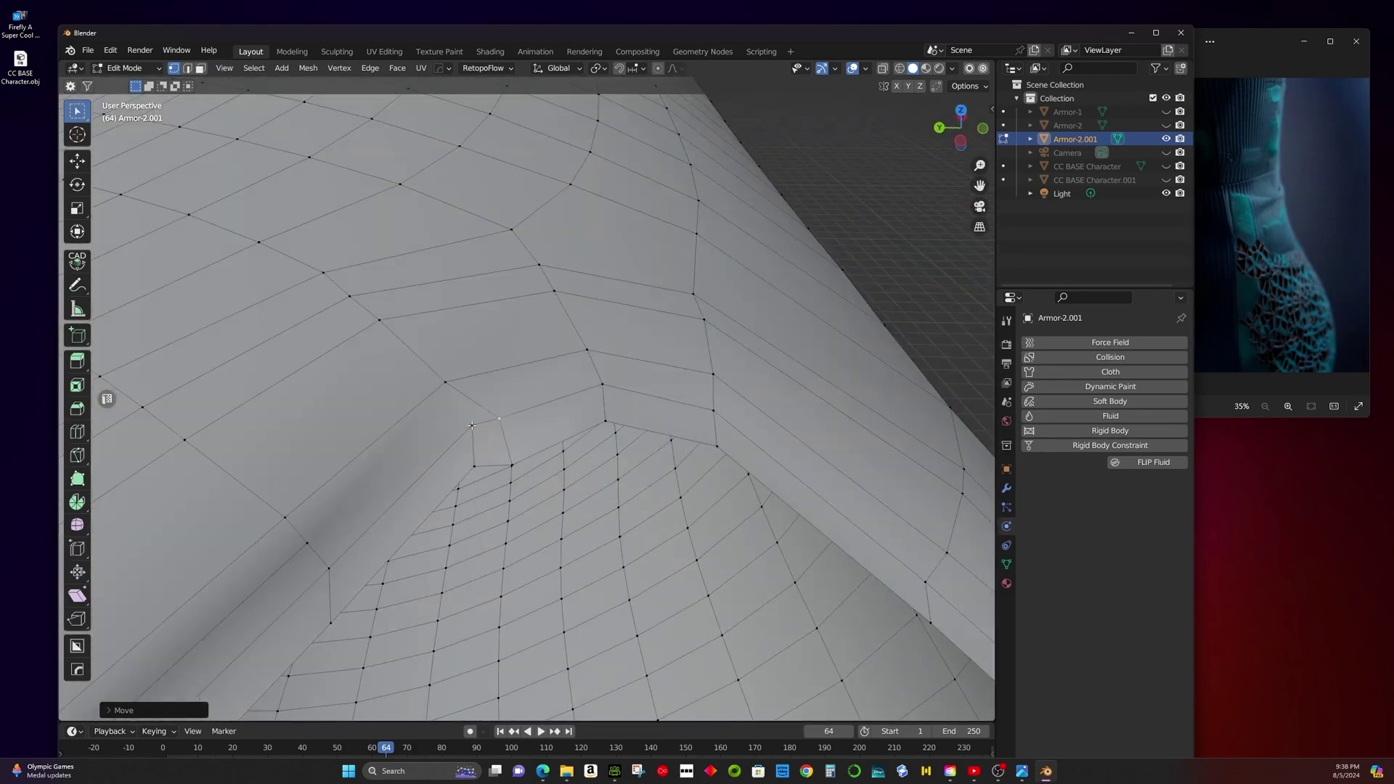
# Dissolve the surplus edges and vertices around the corners of the triangular opening.
pyautogui.scroll(-6, 291, 547)
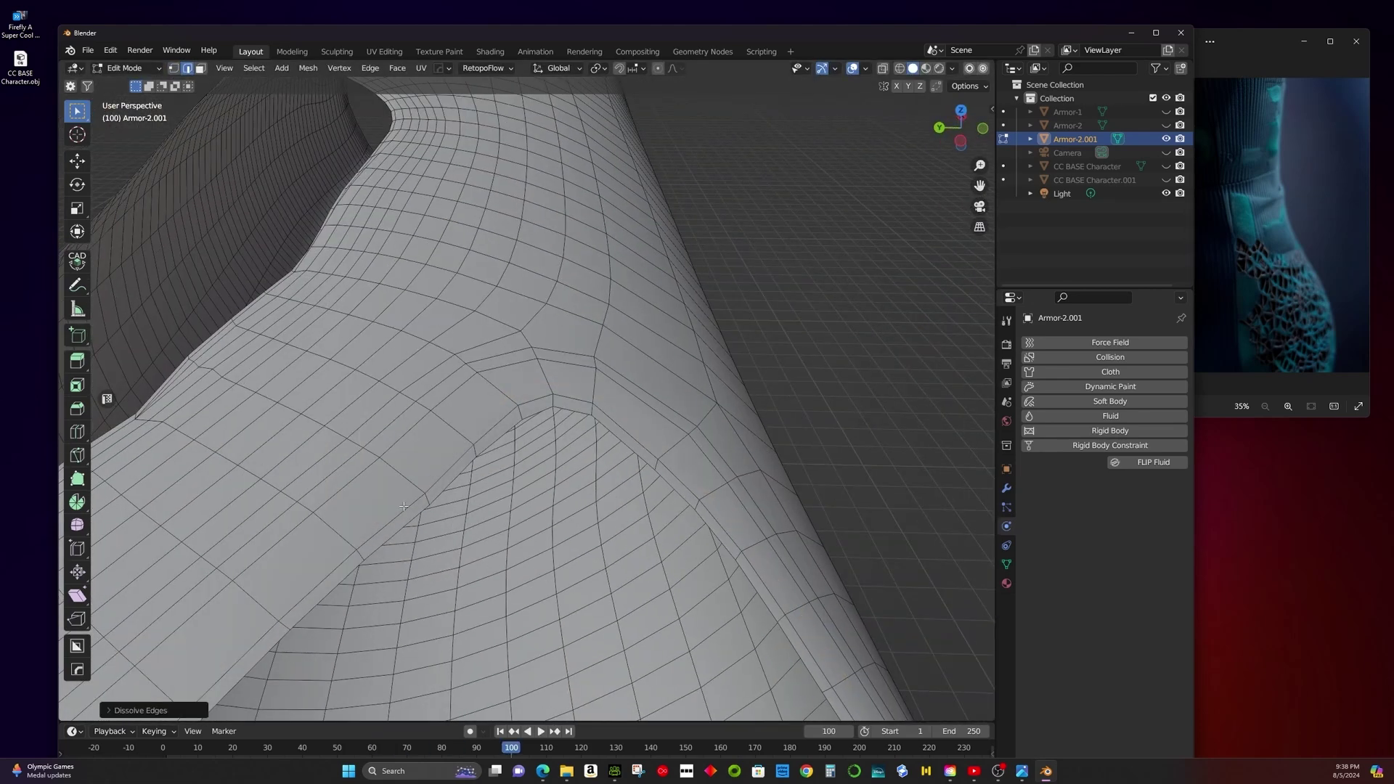
pyautogui.scroll(6, 735, 391)
pyautogui.press('x')
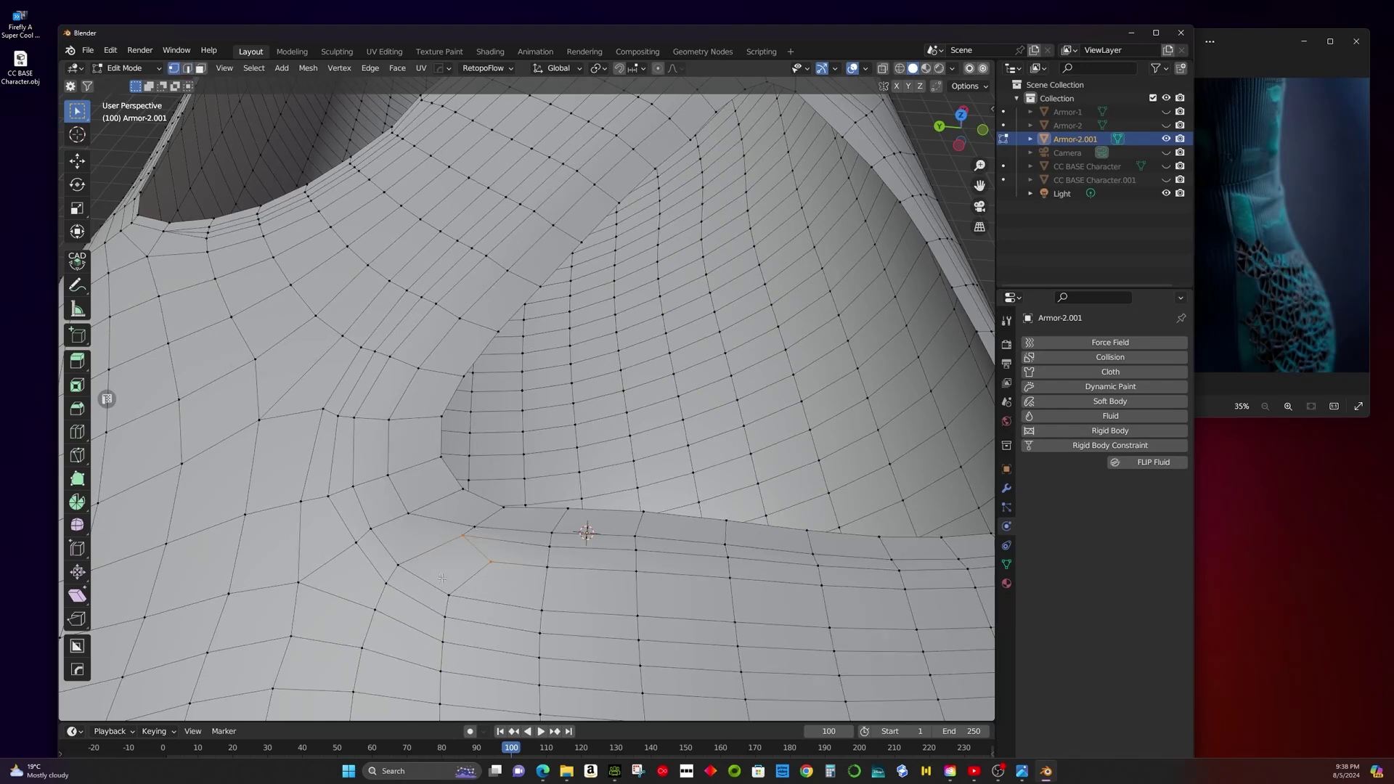
pyautogui.scroll(-6, 429, 514)
# Delete the rim face loop at the tube's open end beside the triangular opening.
pyautogui.press('3')
pyautogui.scroll(-2, 647, 320)
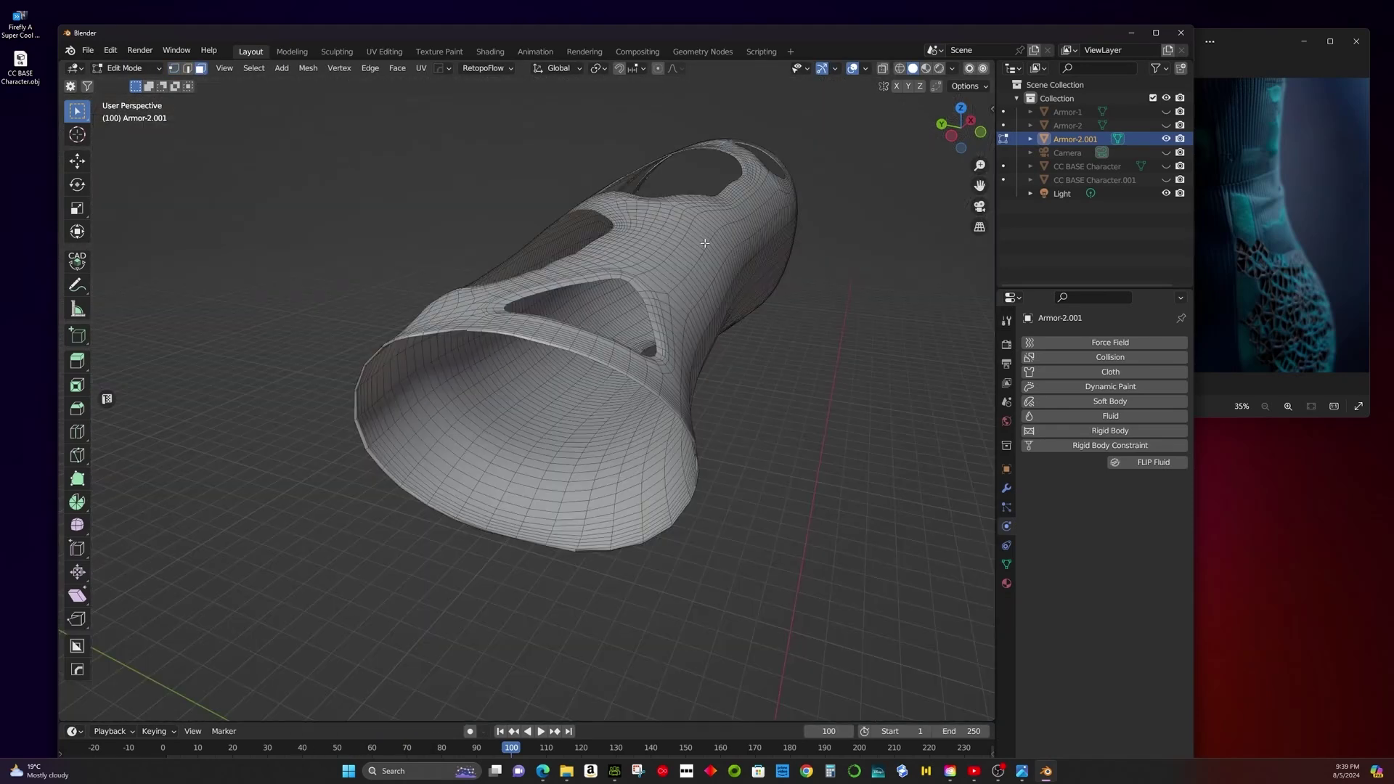
pyautogui.scroll(2, 648, 318)
pyautogui.press('x')
pyautogui.click(647, 318)
pyautogui.moveTo(648, 318); pyautogui.dragTo(414, 450, button='middle')
pyautogui.scroll(4, 450, 436)
pyautogui.scroll(-4, 393, 452)
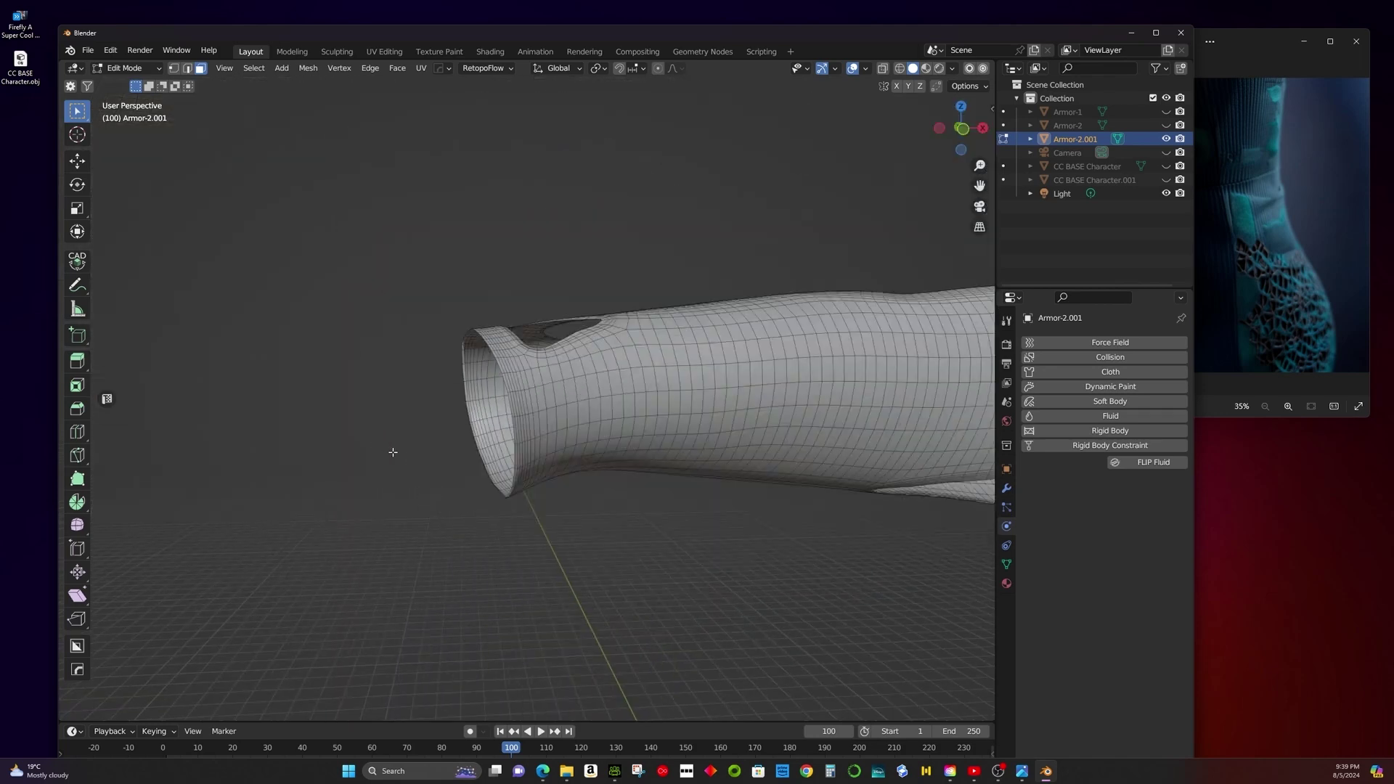
# Select the face loops along the tube's end rim.
pyautogui.scroll(4, 393, 452)
pyautogui.keyDown('alt'); pyautogui.click(619, 492); pyautogui.keyUp('alt')
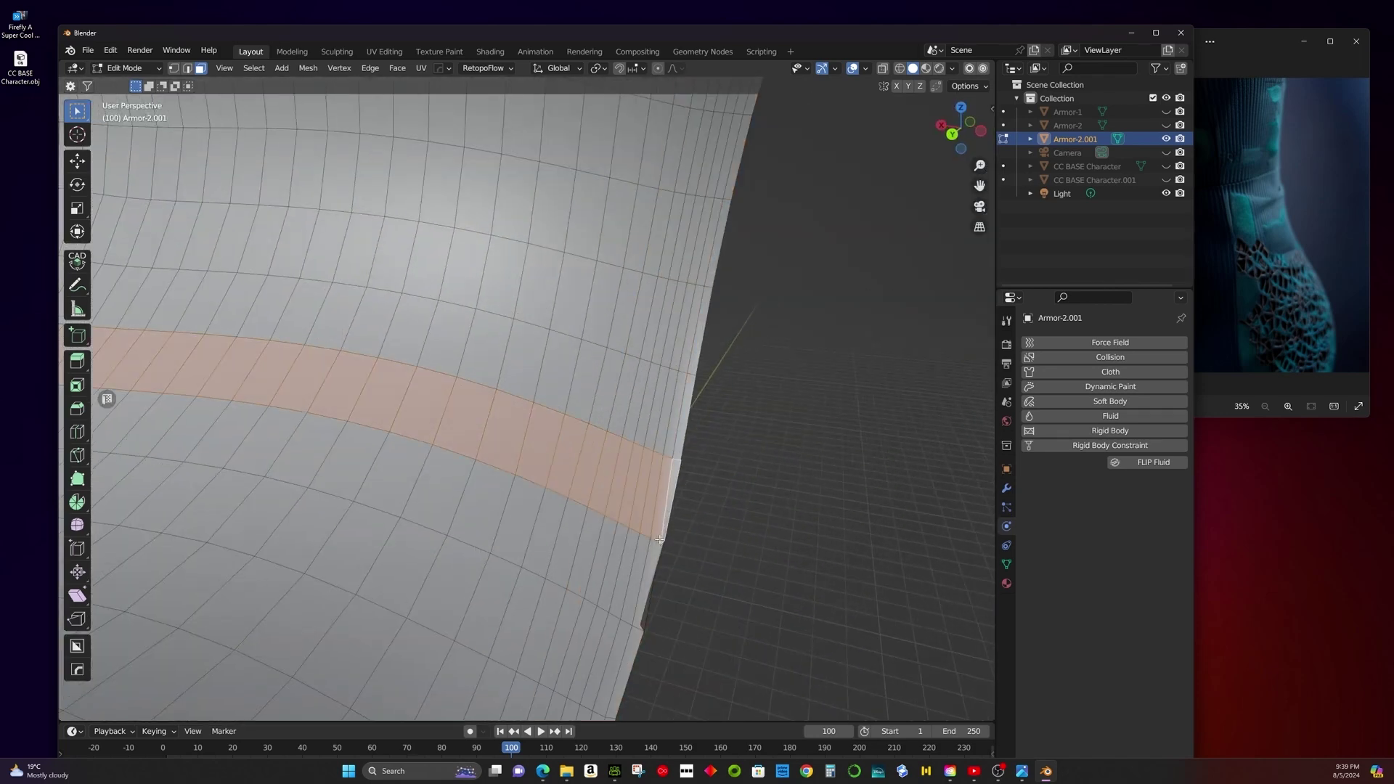
pyautogui.scroll(-4, 631, 520)
pyautogui.moveTo(631, 520); pyautogui.dragTo(524, 556, button='middle')
pyautogui.scroll(4, 525, 556)
pyautogui.moveTo(493, 438); pyautogui.dragTo(667, 610, button='middle')
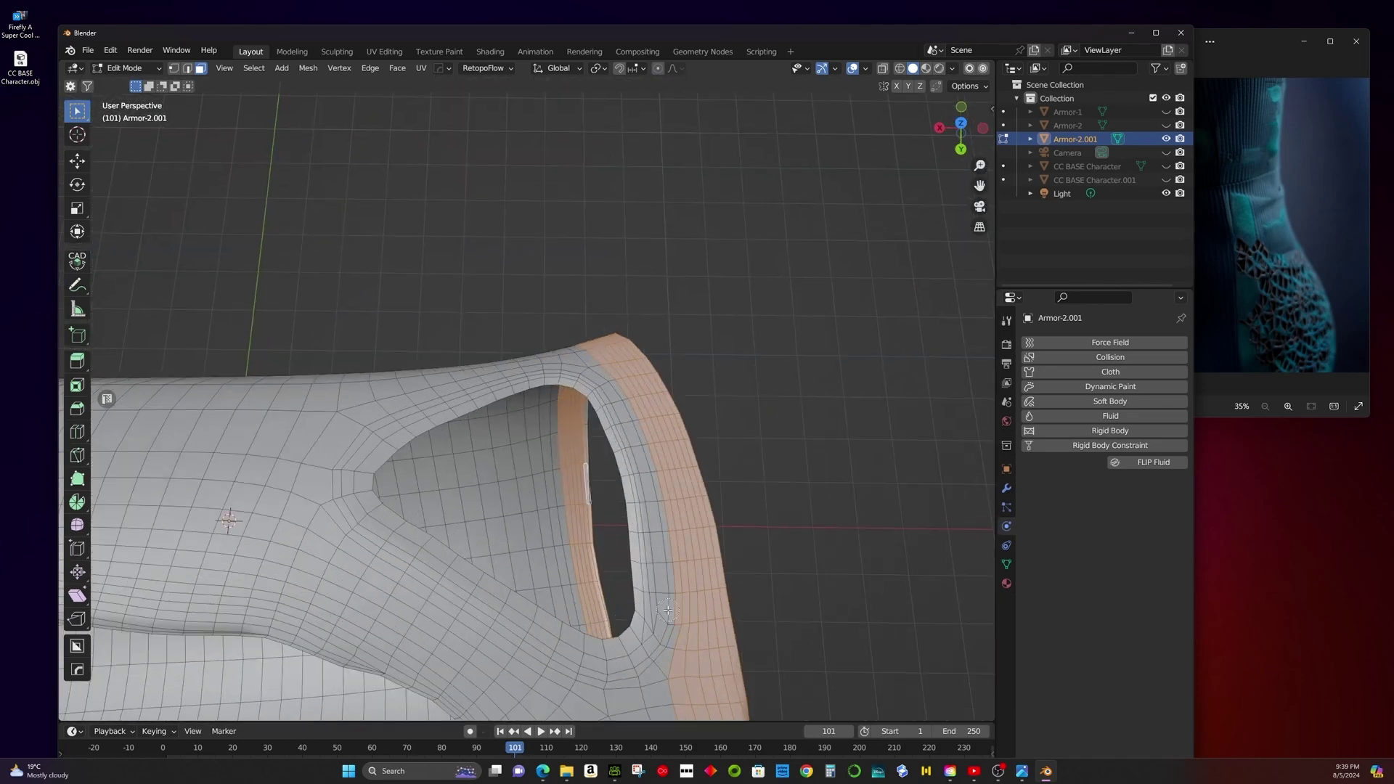
# Show Armor-1 together with the cleaned-up frame and inspect how the pieces fit.
pyautogui.scroll(-5, 791, 536)
pyautogui.moveTo(792, 536); pyautogui.dragTo(1144, 145, button='middle')
pyautogui.scroll(3, 676, 384)
pyautogui.moveTo(675, 384); pyautogui.dragTo(1172, 181, button='middle')
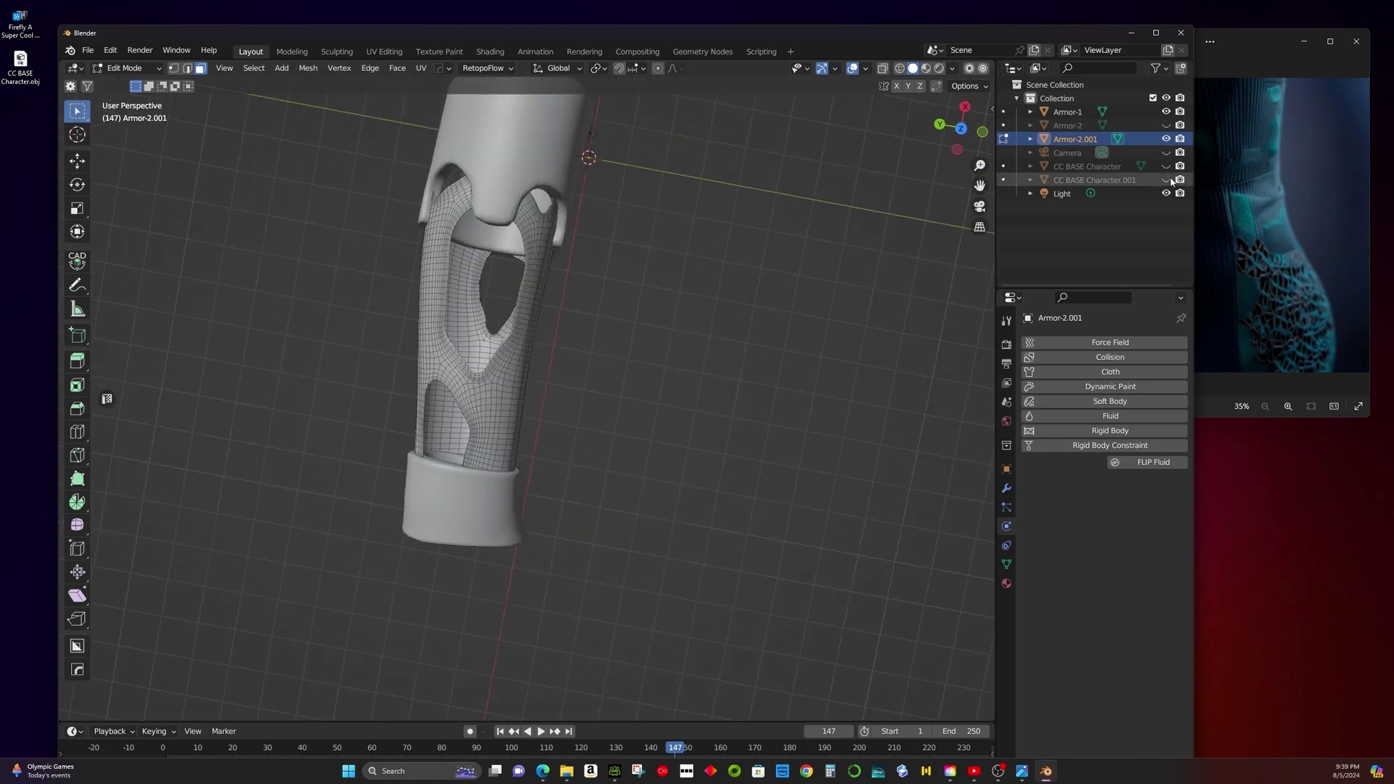
pyautogui.scroll(3, 654, 327)
pyautogui.moveTo(654, 326); pyautogui.dragTo(496, 334, button='middle')
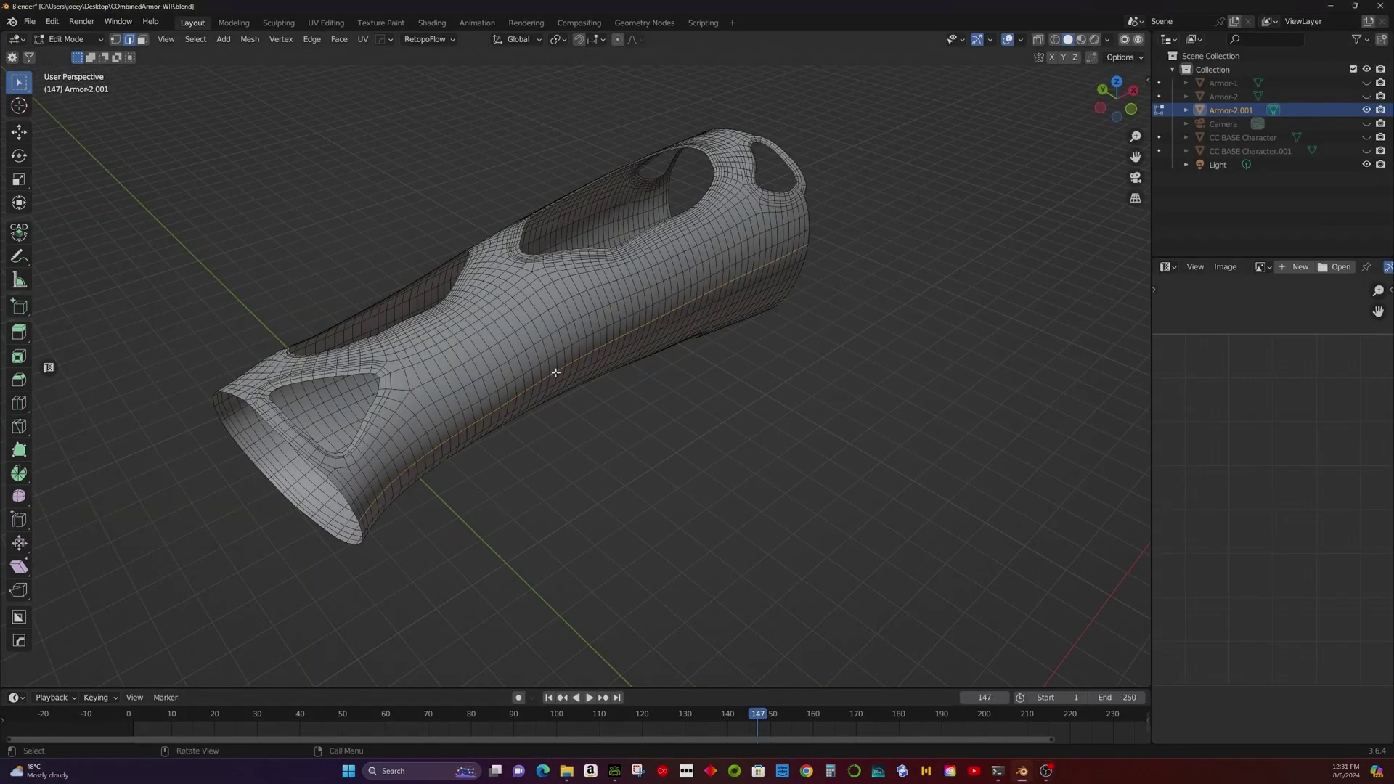
# Mark the lengthwise edge loop along the frame's underside as a seam and unwrap the whole mesh.
pyautogui.hotkey('ctrl', 'e')
pyautogui.click(556, 373)
pyautogui.press('a')
pyautogui.press('u')
pyautogui.click(557, 363)
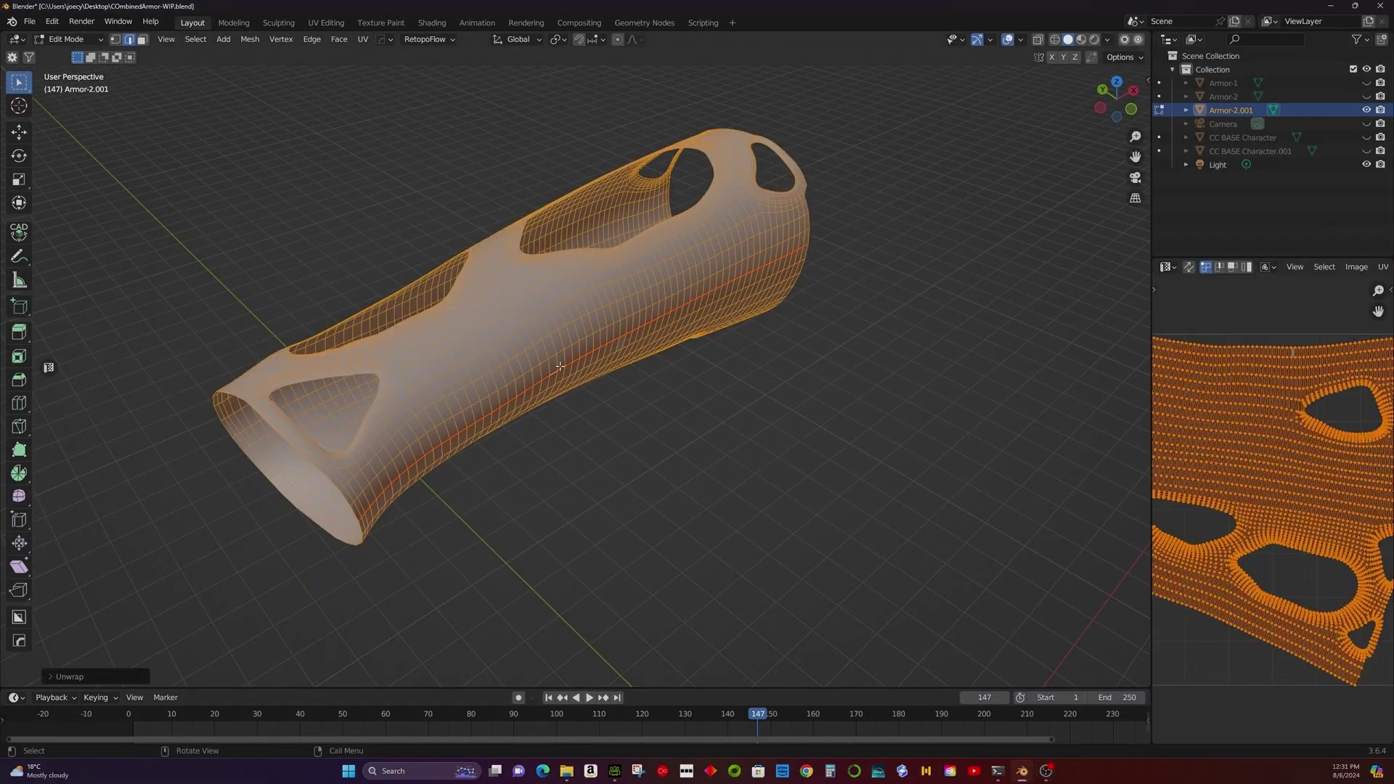
# Enlarge the UV editor area and rotate the frame's UV island upright inside the UV square.
pyautogui.moveTo(1152, 435); pyautogui.dragTo(853, 436)
pyautogui.press('r')
pyautogui.click(1354, 449)
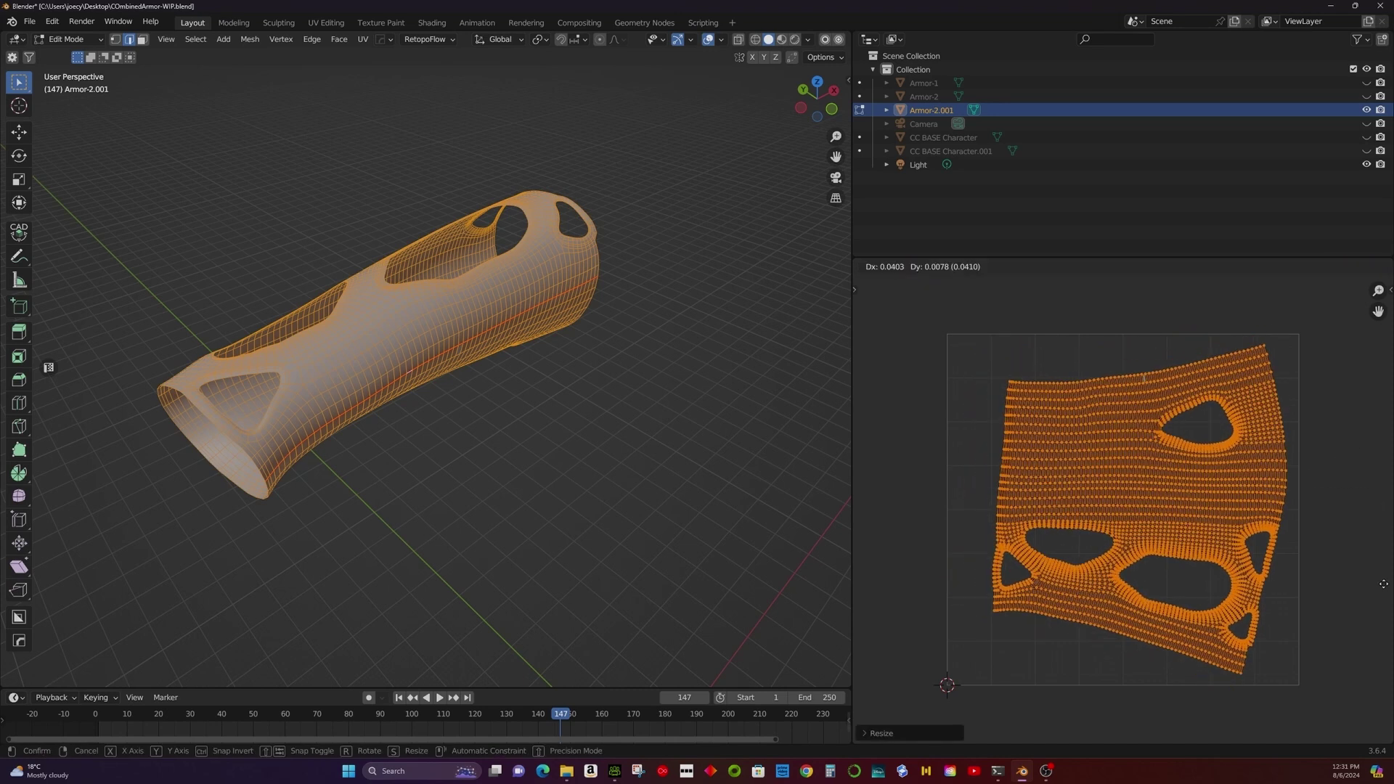
# Show Armor-1, open it for mesh editing and move its linked upper cuff slightly.
pyautogui.click(1366, 83)
pyautogui.click(923, 82)
pyautogui.press('Tab')
pyautogui.press('l')
pyautogui.moveTo(509, 290); pyautogui.dragTo(605, 337, button='middle')
pyautogui.press('g')
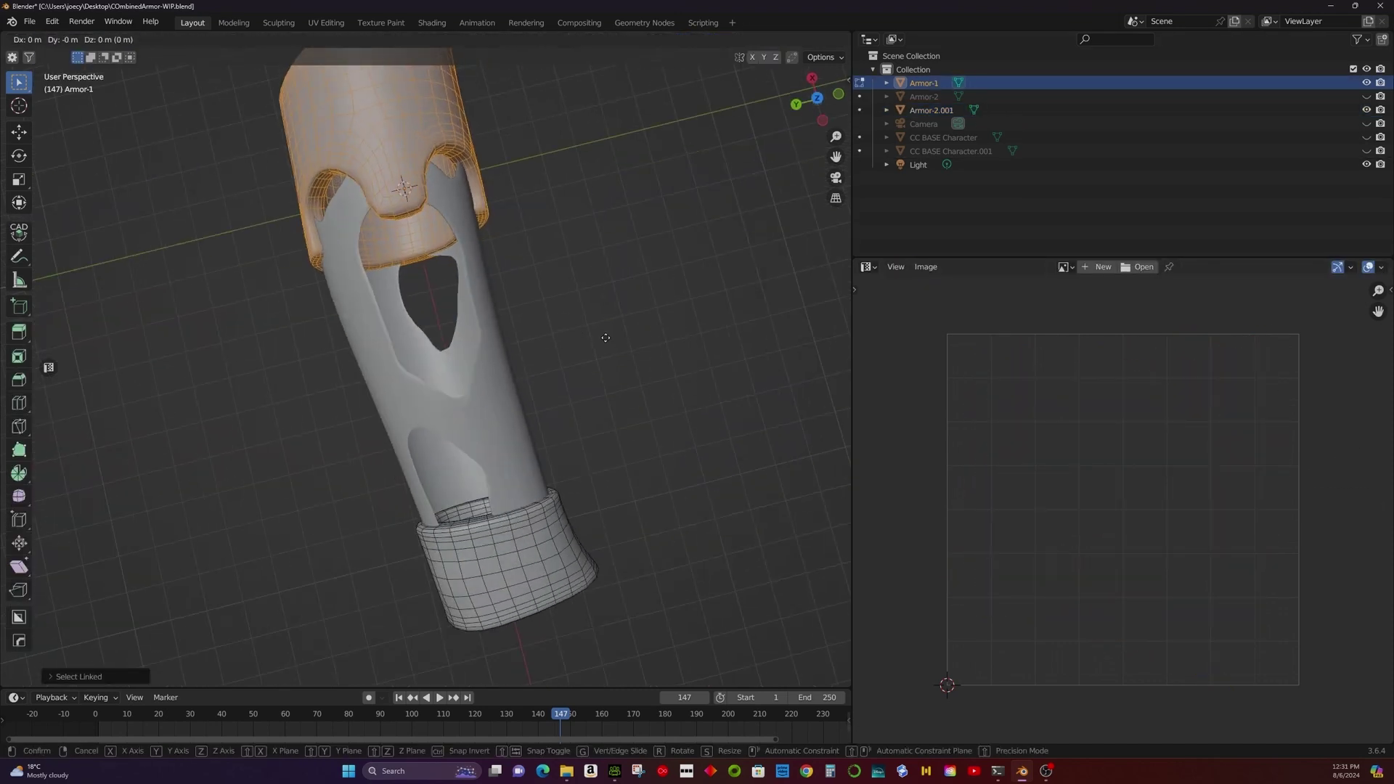
pyautogui.click(616, 348)
pyautogui.hotkey('alt', 'a')
pyautogui.moveTo(610, 533); pyautogui.dragTo(600, 320, button='middle')
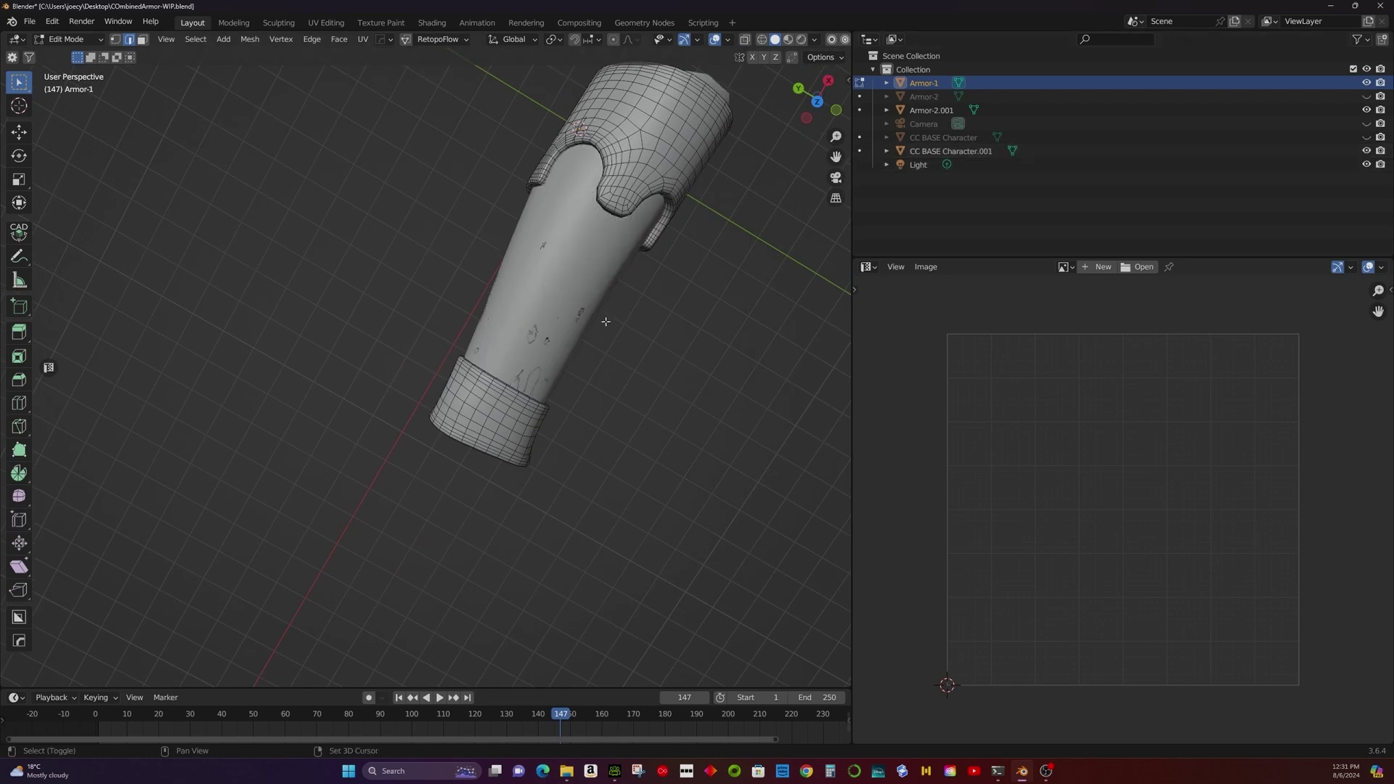
# Select Armor-2.001 and switch the UV editor area to the Properties editor.
pyautogui.click(932, 109)
pyautogui.click(866, 266)
pyautogui.click(1270, 301)
# Try a Solidify modifier on Armor-1 with 0.49 m thickness and 0 offset.
pyautogui.click(933, 311)
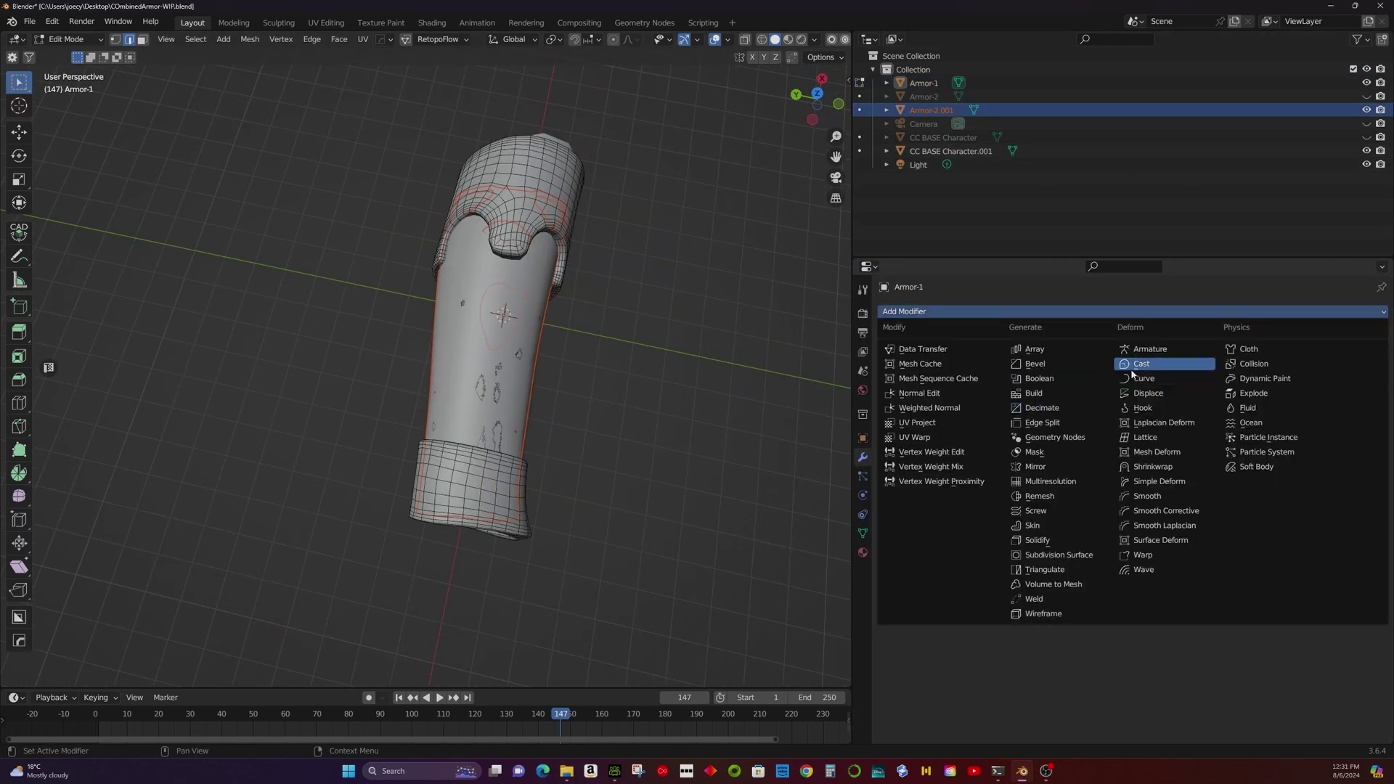
pyautogui.click(1038, 541)
pyautogui.press('Tab')
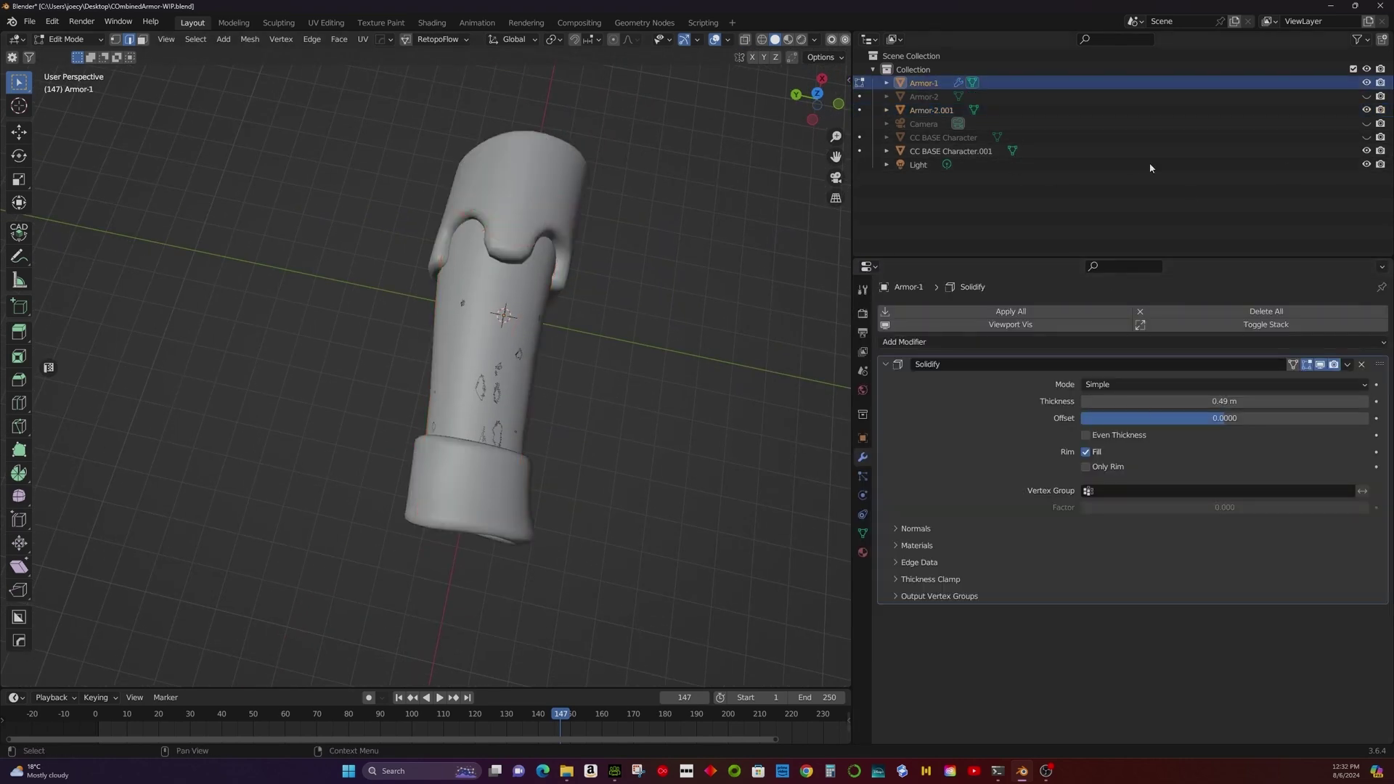
# Add a Solidify modifier to Armor-2.001 with 0.24 m thickness and 0 offset.
pyautogui.click(485, 361)
pyautogui.click(931, 110)
pyautogui.click(933, 310)
pyautogui.click(1045, 556)
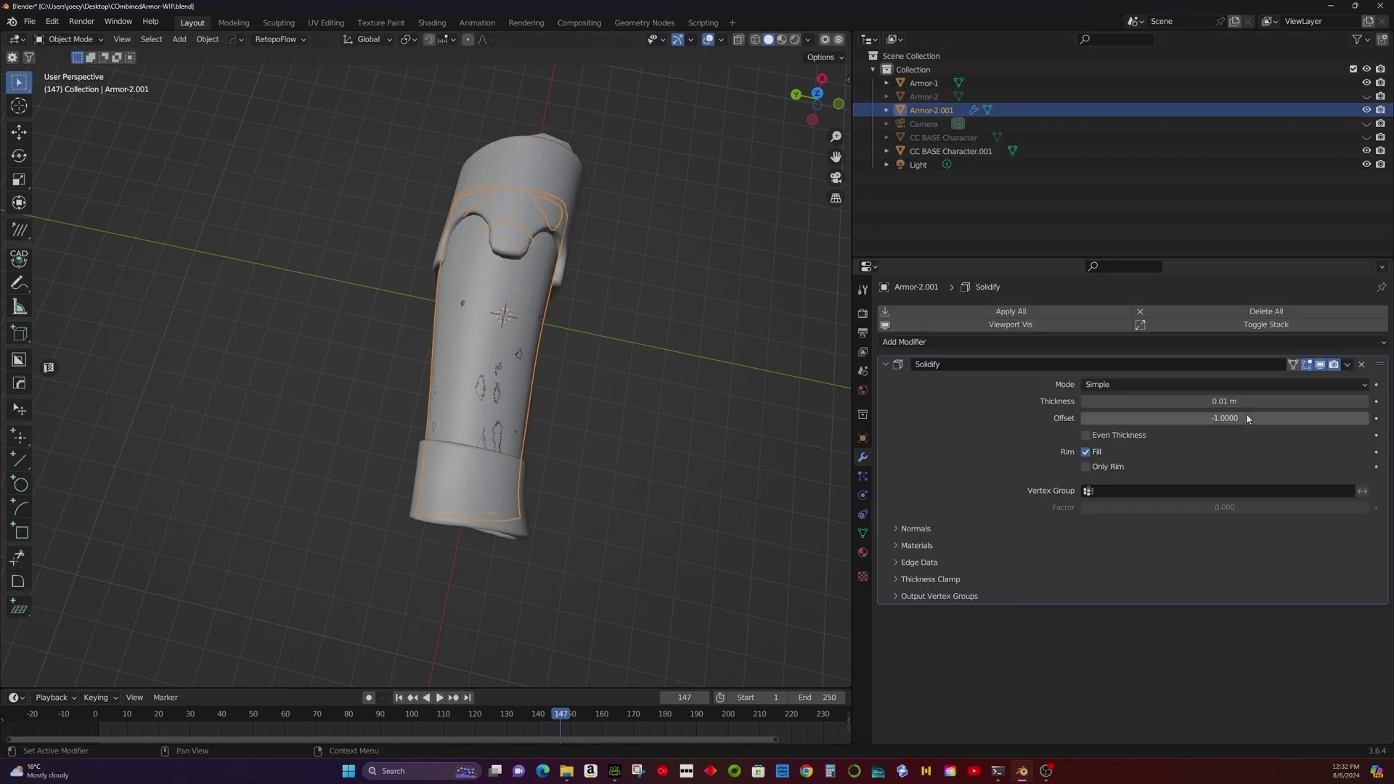
pyautogui.moveTo(508, 290); pyautogui.dragTo(517, 263, button='middle')
# Edit CC BASE Character.001 and move the arm vertices near the upper cuff to fit beneath the armor.
pyautogui.click(537, 269)
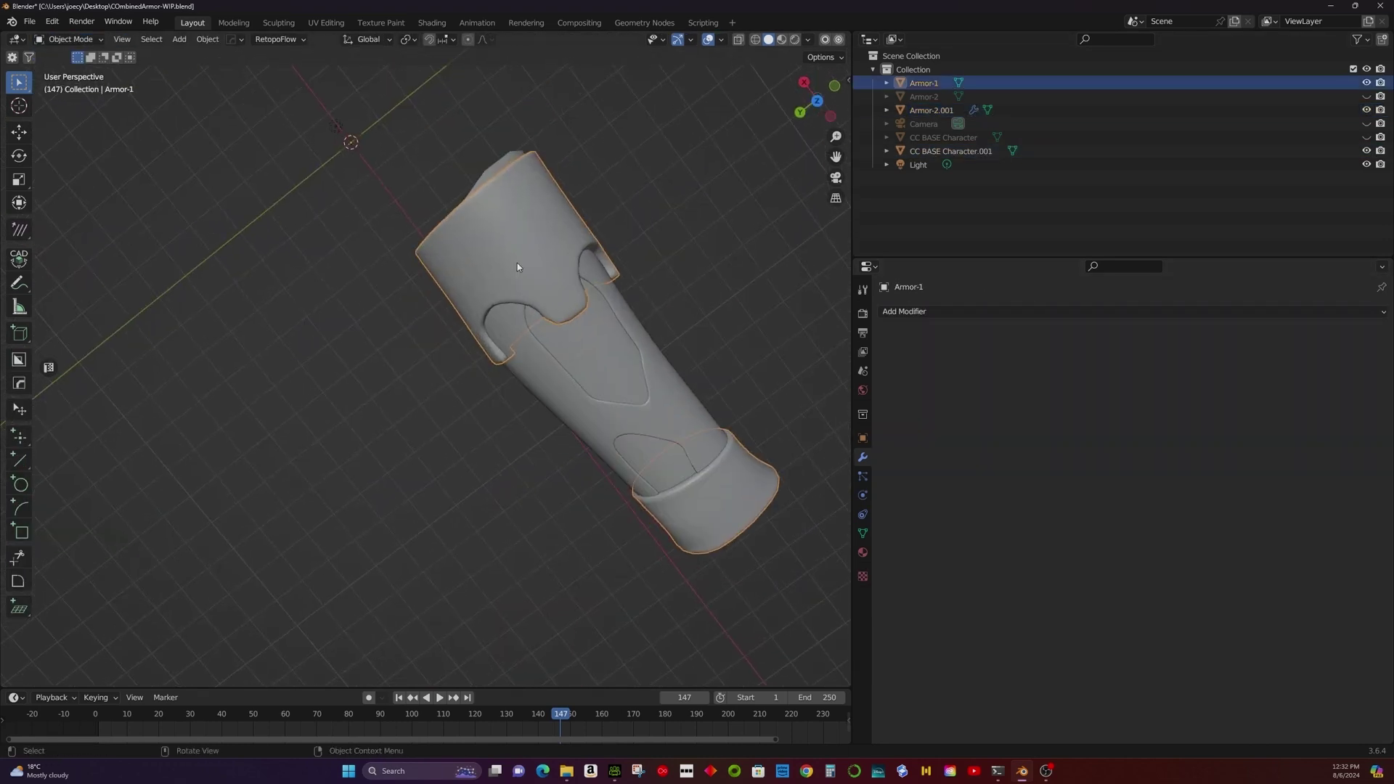
pyautogui.press('KP_Decimal')
pyautogui.click(944, 151)
pyautogui.click(70, 39)
pyautogui.click(67, 58)
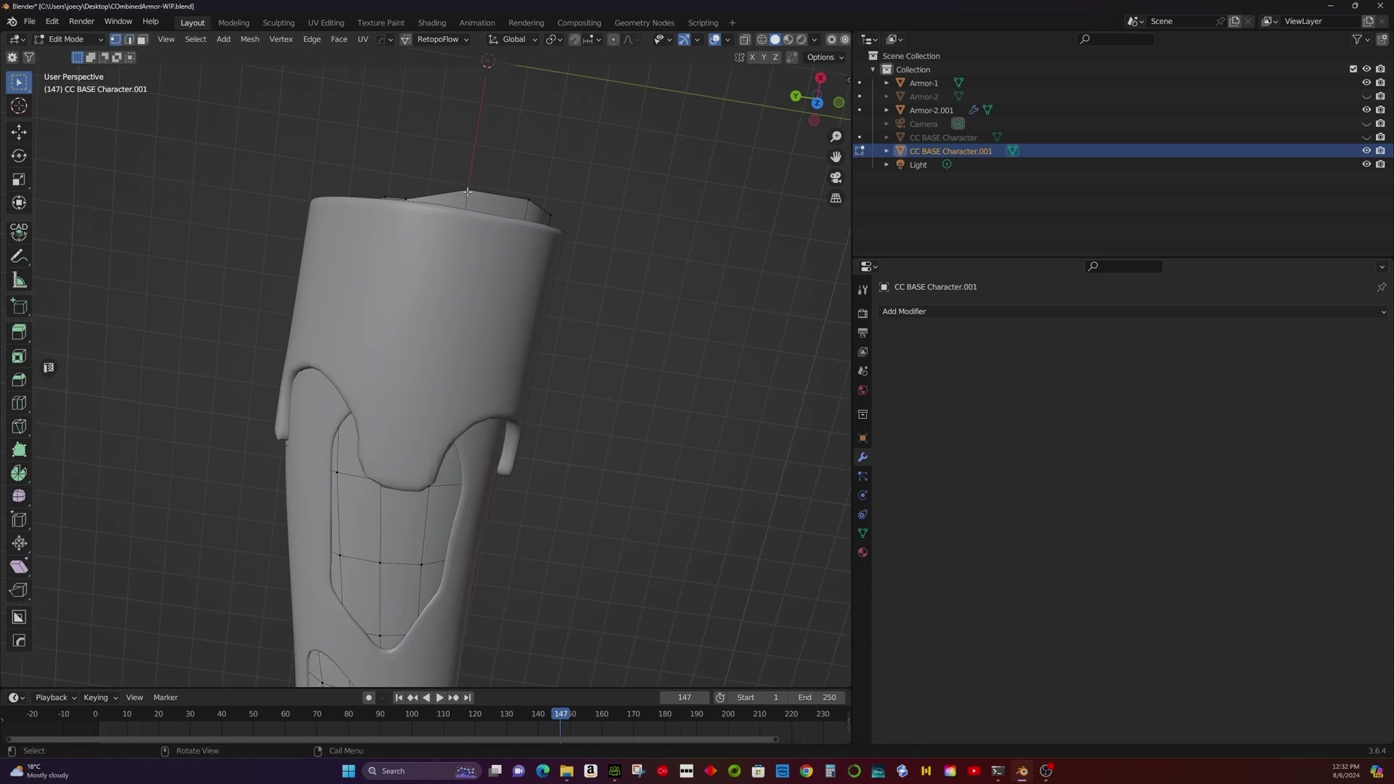
pyautogui.moveTo(438, 198); pyautogui.dragTo(537, 261, button='middle')
pyautogui.press('g')
pyautogui.click(444, 318)
pyautogui.click(437, 347)
pyautogui.press('g')
pyautogui.click(397, 313)
# Isolate the Armor-2.001 frame and examine its mesh around the openings.
pyautogui.scroll(-6, 398, 312)
pyautogui.scroll(6, 450, 327)
pyautogui.press('Tab')
pyautogui.click(1366, 150)
pyautogui.click(931, 110)
pyautogui.press('Tab')
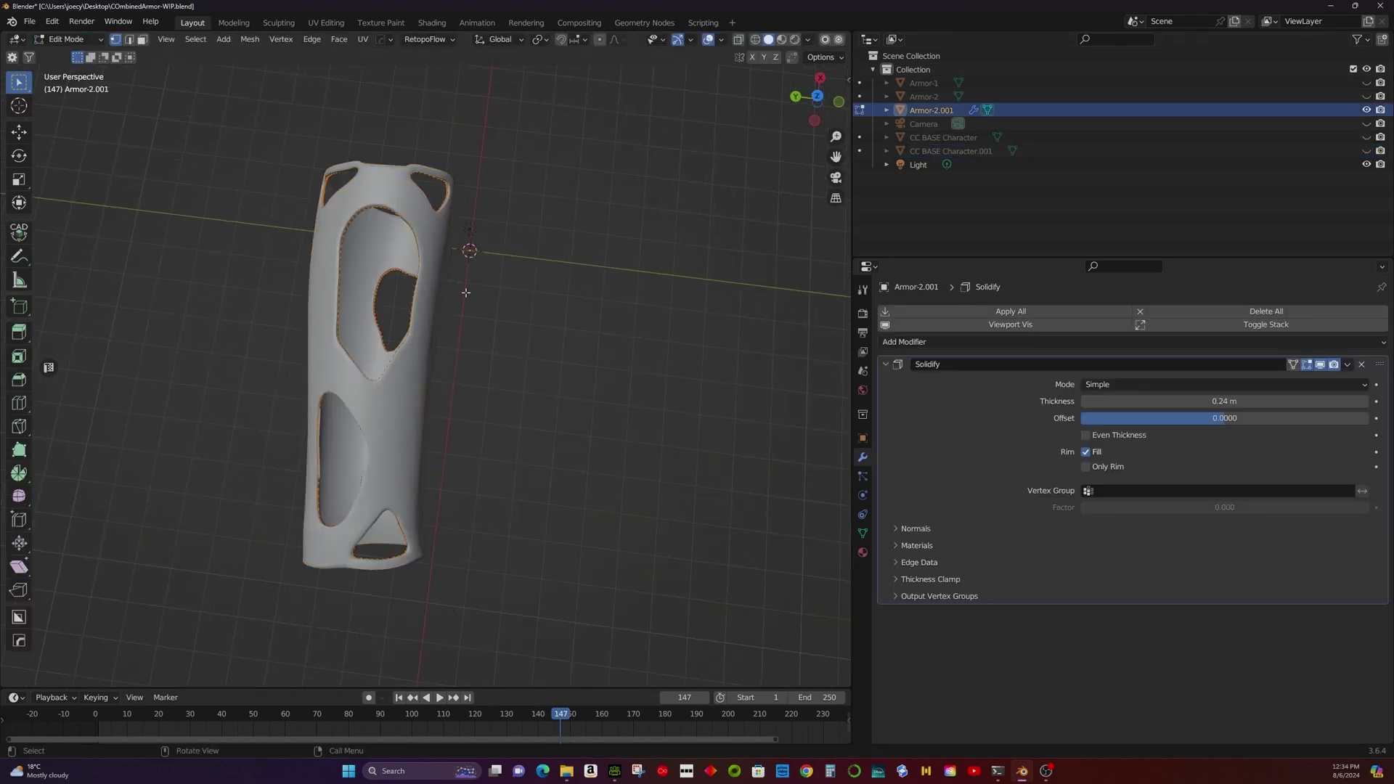
# Mark lengthwise edge loops on both Armor-1 cuffs as seams and unwrap the whole mesh.
pyautogui.click(1366, 150)
pyautogui.click(66, 39)
pyautogui.click(69, 54)
pyautogui.click(378, 406)
pyautogui.click(377, 407)
pyautogui.press('Tab')
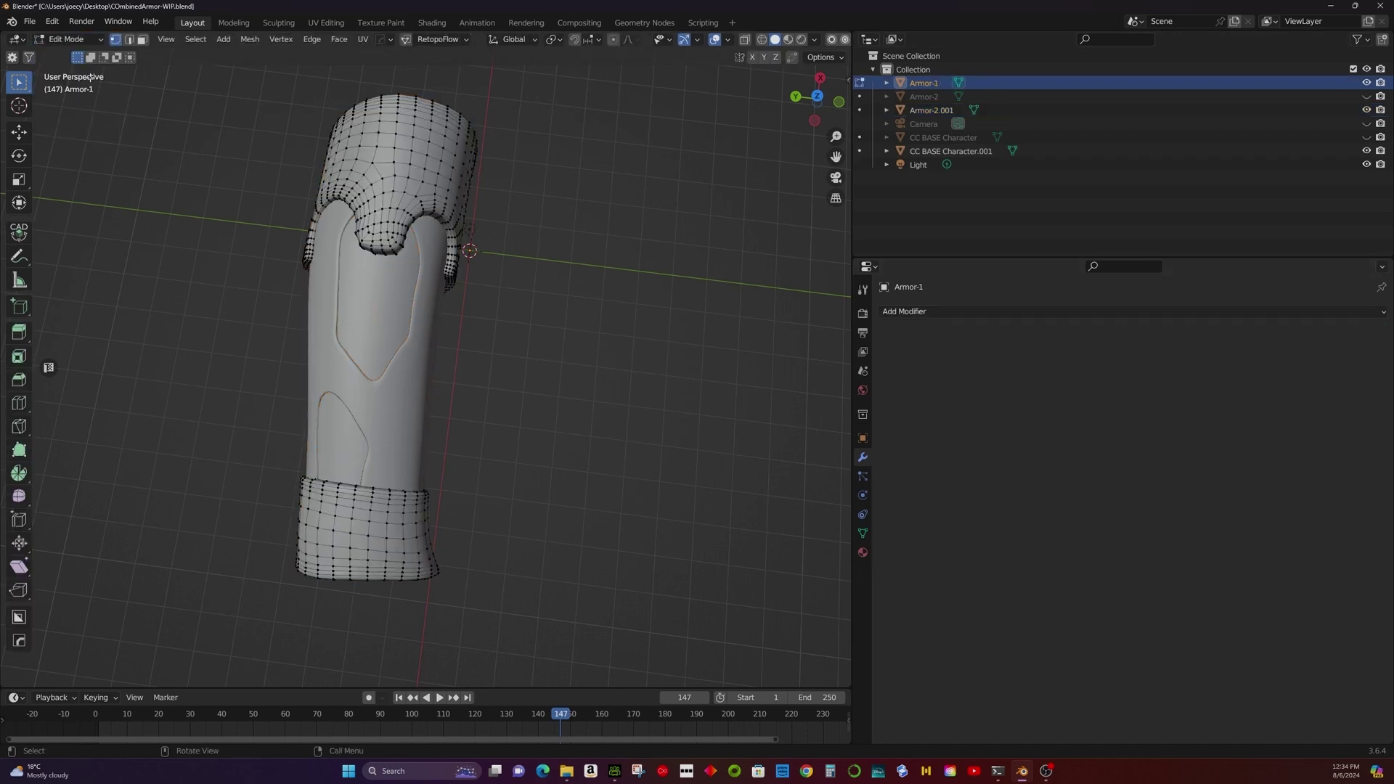
pyautogui.moveTo(507, 223); pyautogui.dragTo(105, 138, button='middle')
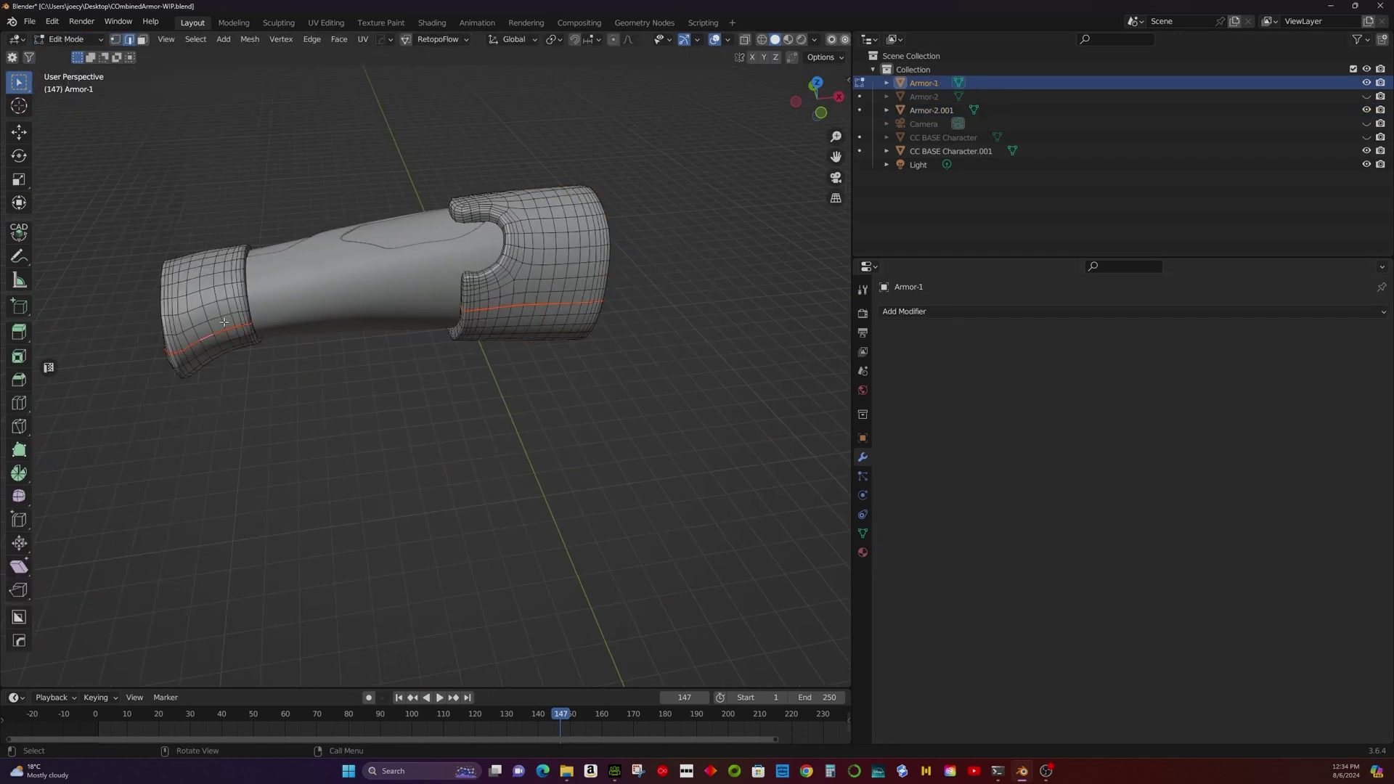
pyautogui.press('a')
pyautogui.press('u')
pyautogui.click(452, 293)
# Select only the linked wrist cuff of Armor-1 and unwrap it.
pyautogui.moveTo(451, 293); pyautogui.dragTo(240, 365, button='middle')
pyautogui.hotkey('alt', 'a')
pyautogui.press('capslock')
pyautogui.click(240, 365)
pyautogui.press('l')
pyautogui.press('u')
pyautogui.click(185, 379)
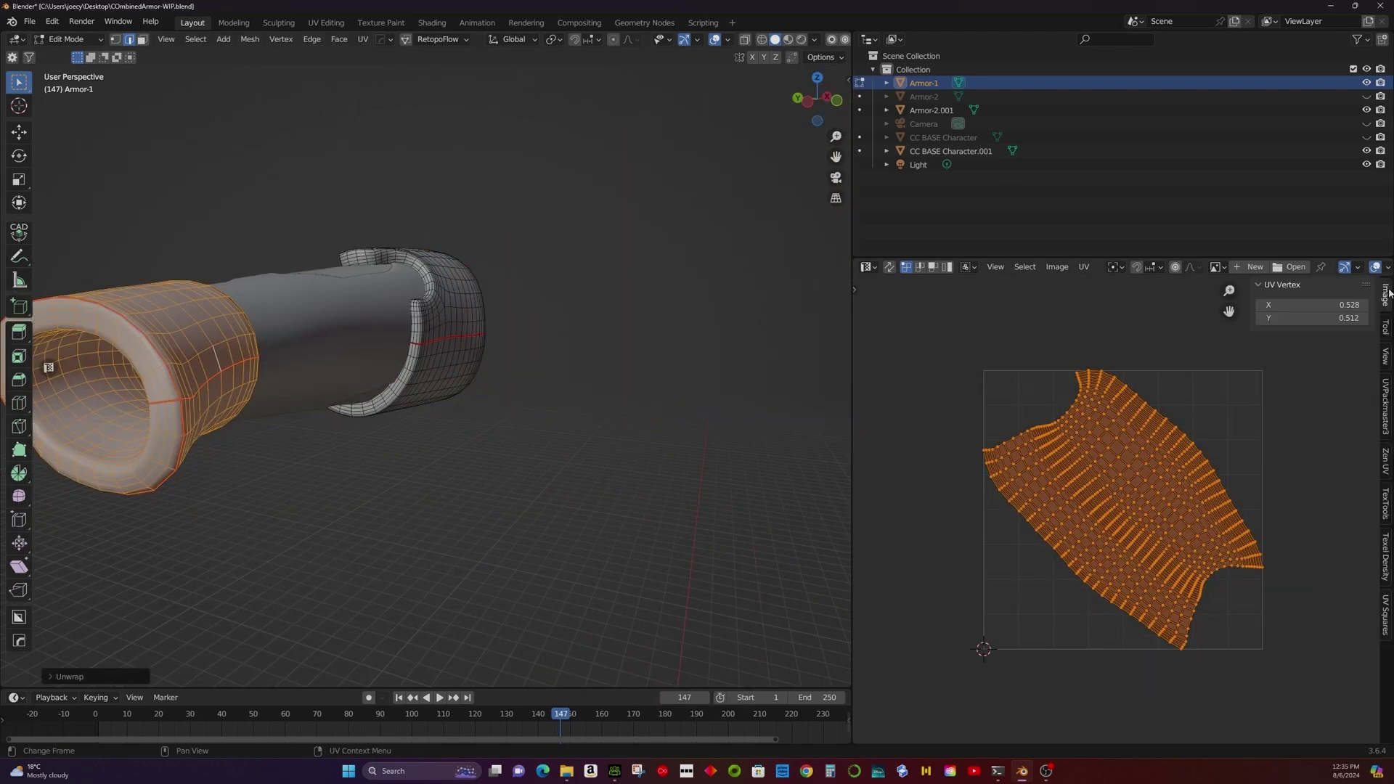
# Straighten the wrist cuff's UV island into a grid with UV Squares.
pyautogui.click(1385, 555)
pyautogui.click(1385, 614)
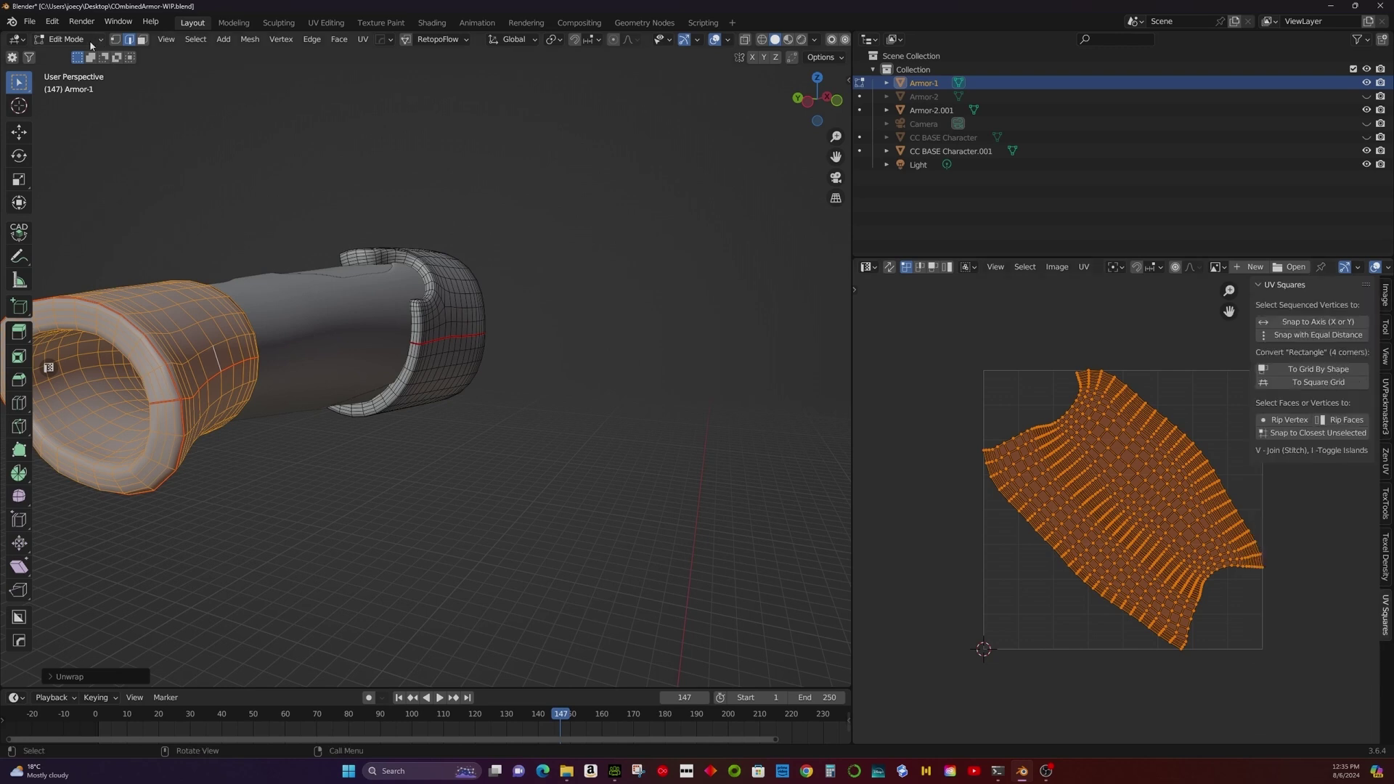
pyautogui.click(1304, 377)
# Mark the edge loop around the upper cuff's notched rim as a seam, isolate Armor-1 and unwrap it.
pyautogui.moveTo(435, 363); pyautogui.dragTo(286, 445, button='middle')
pyautogui.keyDown('alt'); pyautogui.click(465, 341); pyautogui.keyUp('alt')
pyautogui.scroll(4, 448, 323)
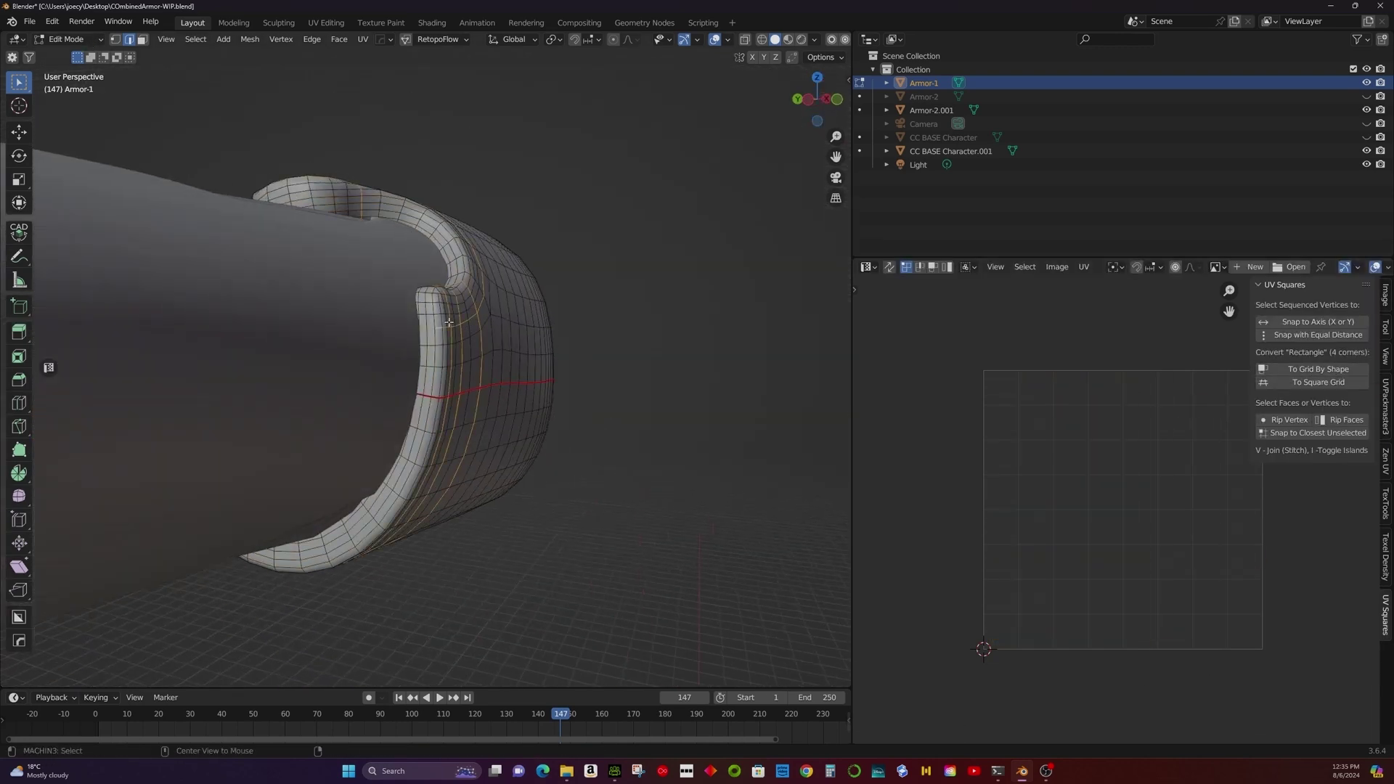
pyautogui.moveTo(420, 294)
pyautogui.mouseDown(button='middle')
pyautogui.moveTo(363, 327)
pyautogui.moveTo(406, 312)
pyautogui.mouseUp(button='middle')
pyautogui.click(1365, 110)
pyautogui.press('a')
pyautogui.press('u')
pyautogui.press('Return')
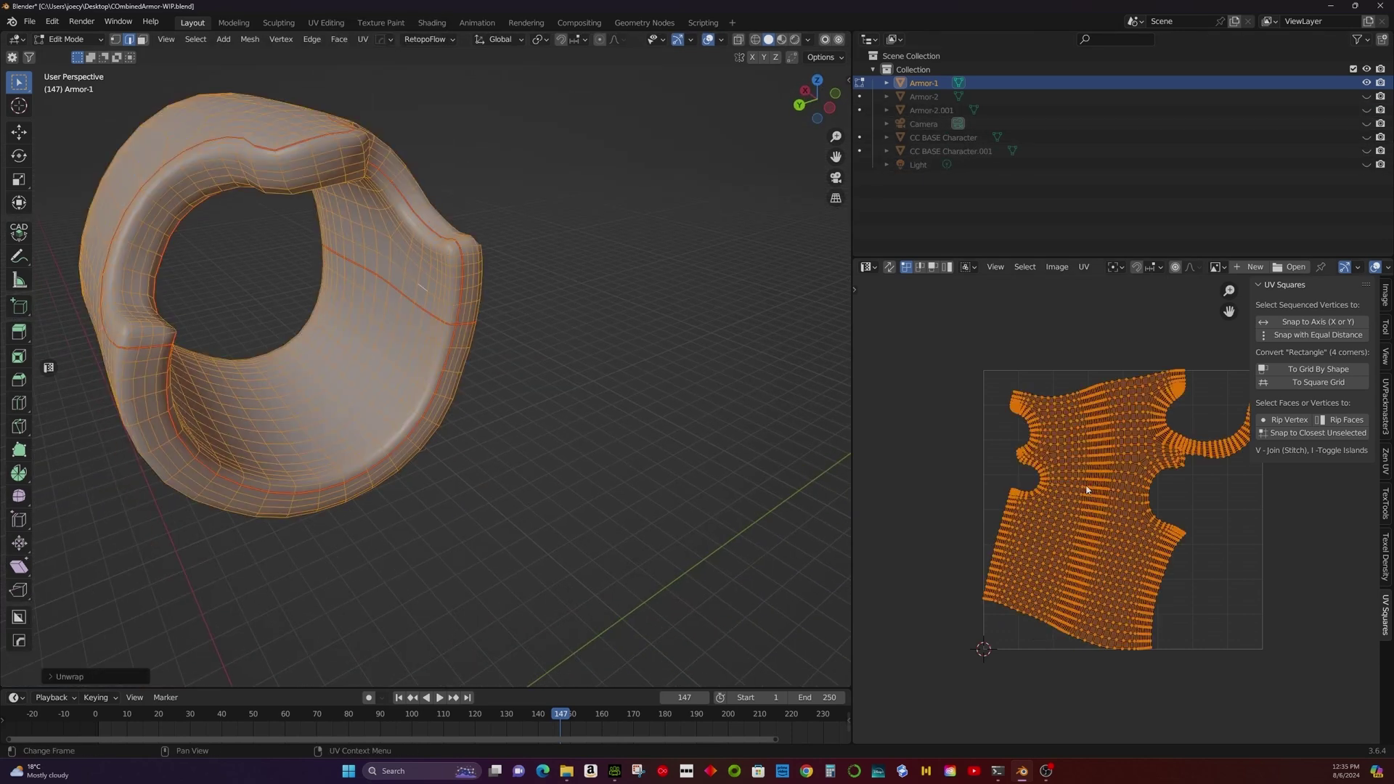
# Unwrap the complete Armor-1 mesh again.
pyautogui.scroll(-4, 682, 296)
pyautogui.scroll(6, 682, 297)
pyautogui.hotkey('alt', 'a')
pyautogui.moveTo(683, 289); pyautogui.dragTo(566, 239, button='middle')
pyautogui.scroll(-4, 639, 320)
pyautogui.press('a')
pyautogui.press('u')
pyautogui.press('Return')
# Select the extra edge loop along the inner side of the upper cuff's notched rim and dissolve it.
pyautogui.keyDown('alt'); pyautogui.click(552, 211); pyautogui.keyUp('alt')
pyautogui.rightClick(566, 198)
pyautogui.click(566, 198)
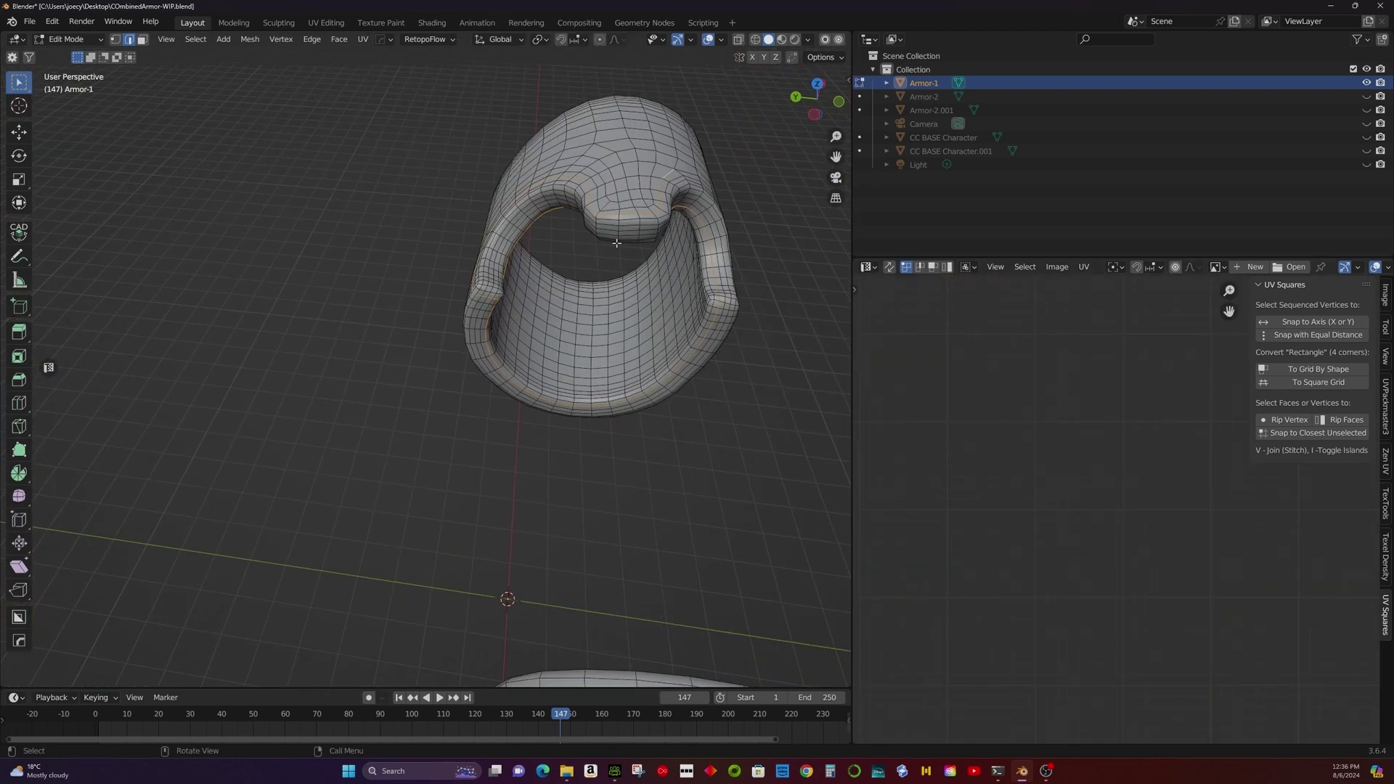
pyautogui.scroll(2, 616, 243)
pyautogui.moveTo(713, 163); pyautogui.dragTo(501, 291, button='middle')
pyautogui.press('x')
pyautogui.click(581, 280)
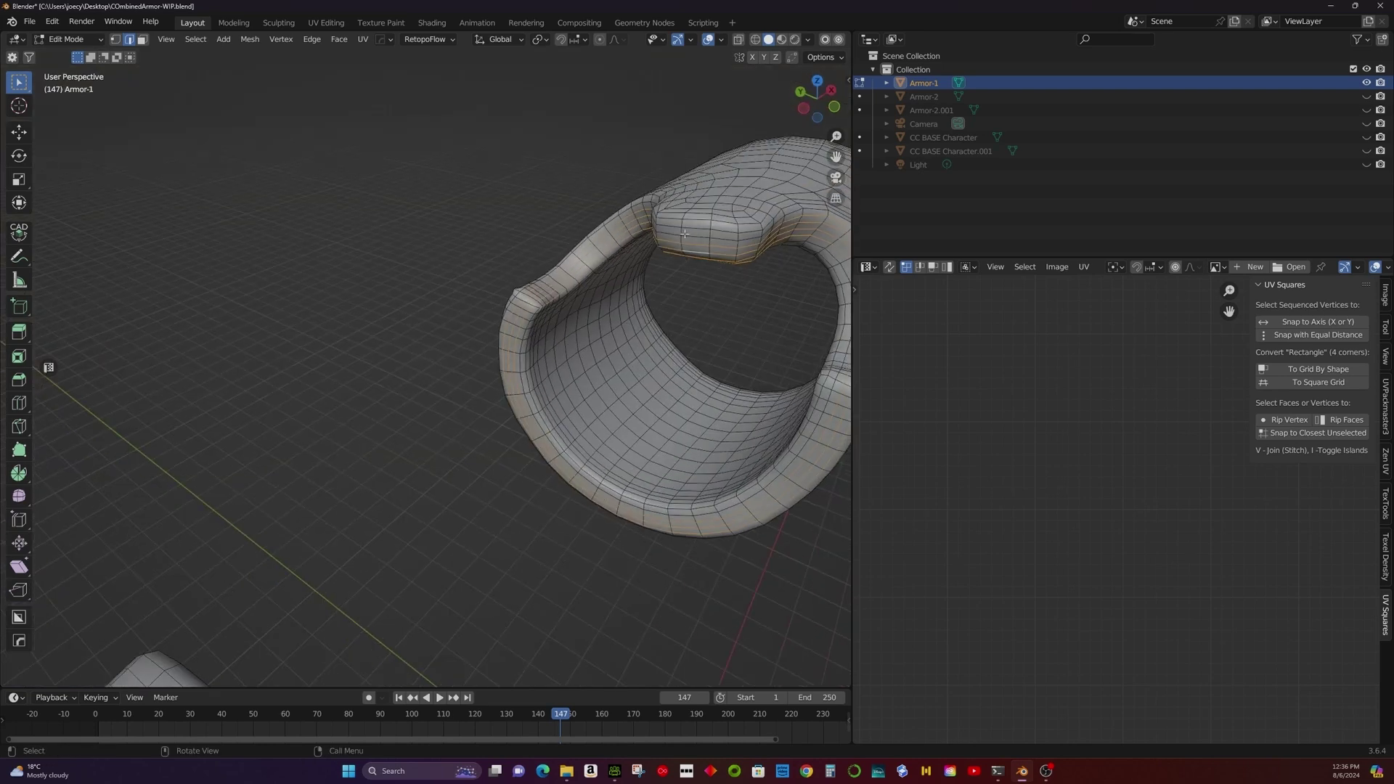
# Dissolve the extra edge loop along the outer side of the notched rim.
pyautogui.click(619, 269)
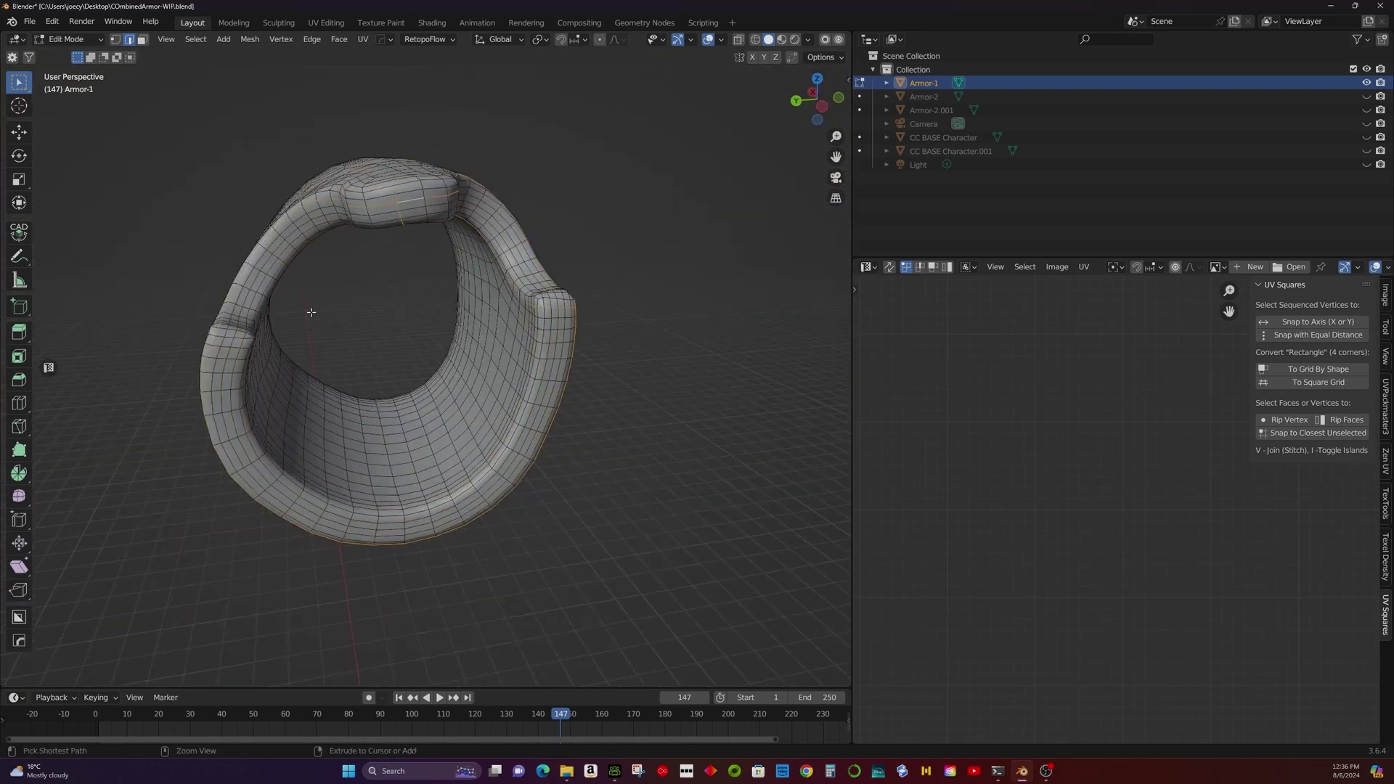
pyautogui.press('x')
pyautogui.click(294, 295)
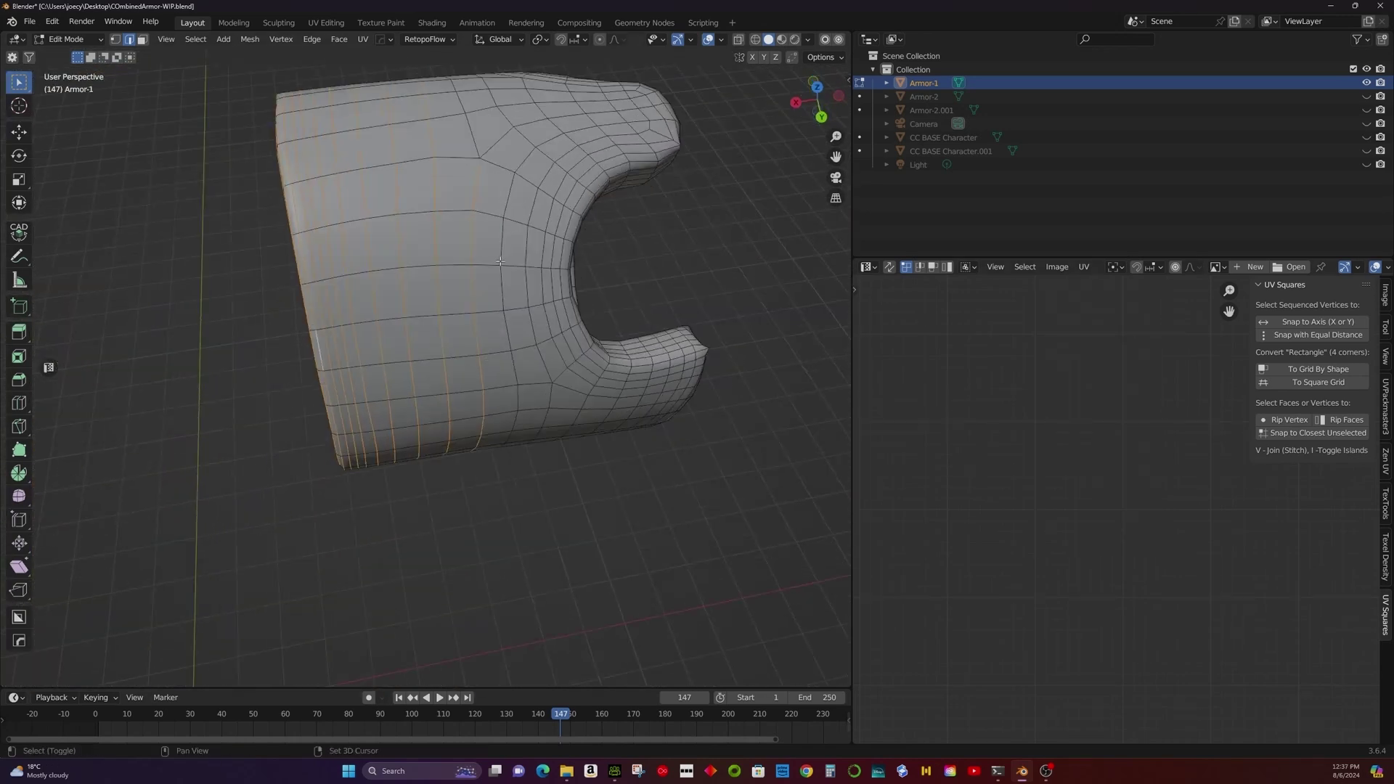
# Slide the stray vertices on the upper cuff's side toward its open end to even out the edge flow.
pyautogui.press('1')
pyautogui.click(501, 290)
pyautogui.rightClick(501, 290)
pyautogui.click(465, 271)
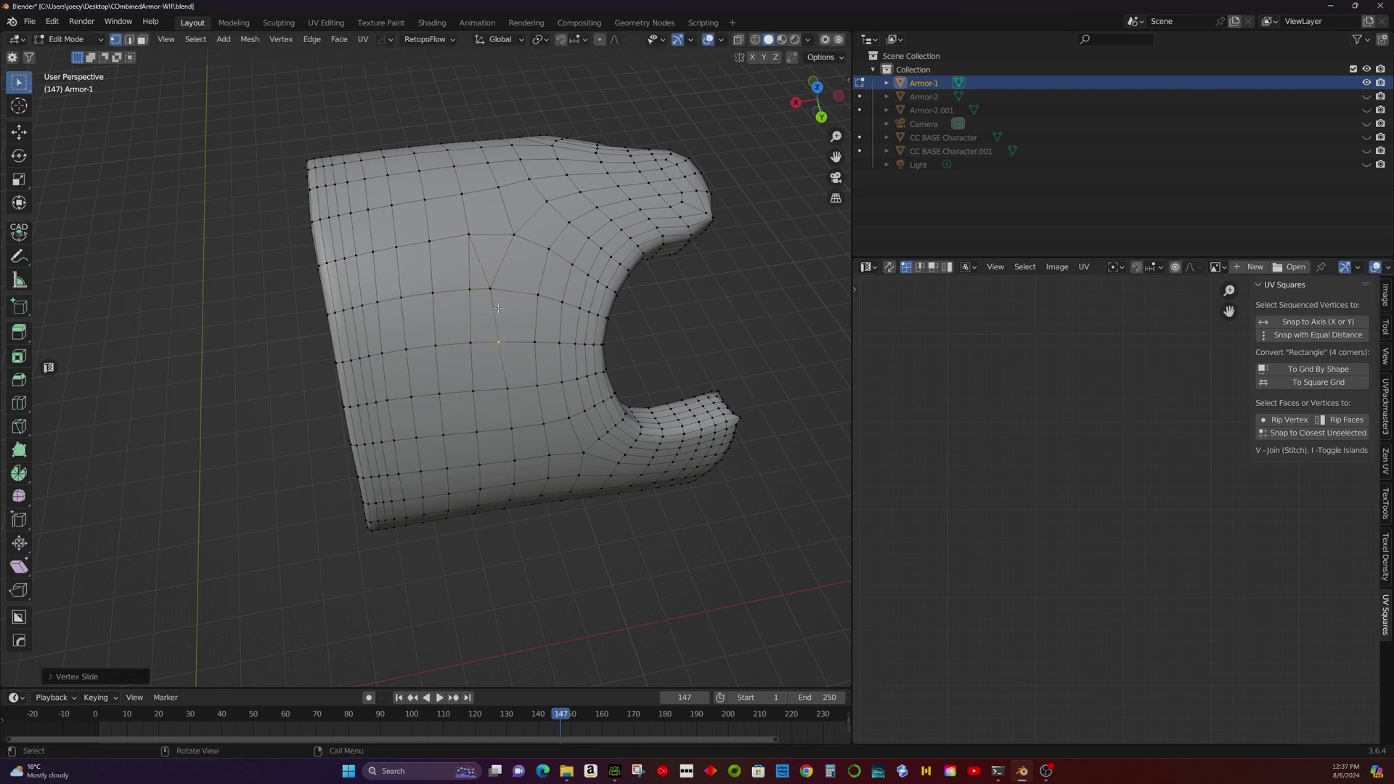
pyautogui.rightClick(456, 248)
pyautogui.click(435, 254)
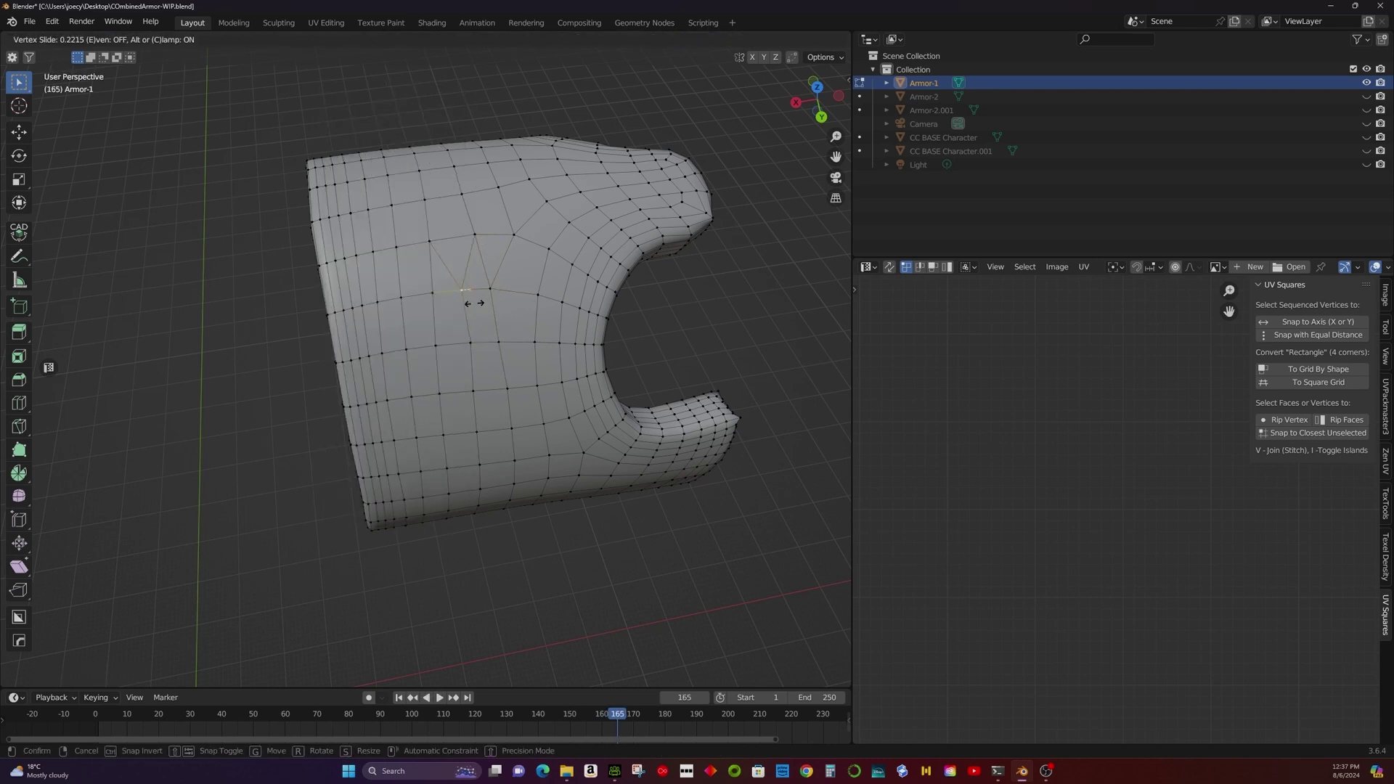
pyautogui.hotkey('ctrl', 'z')
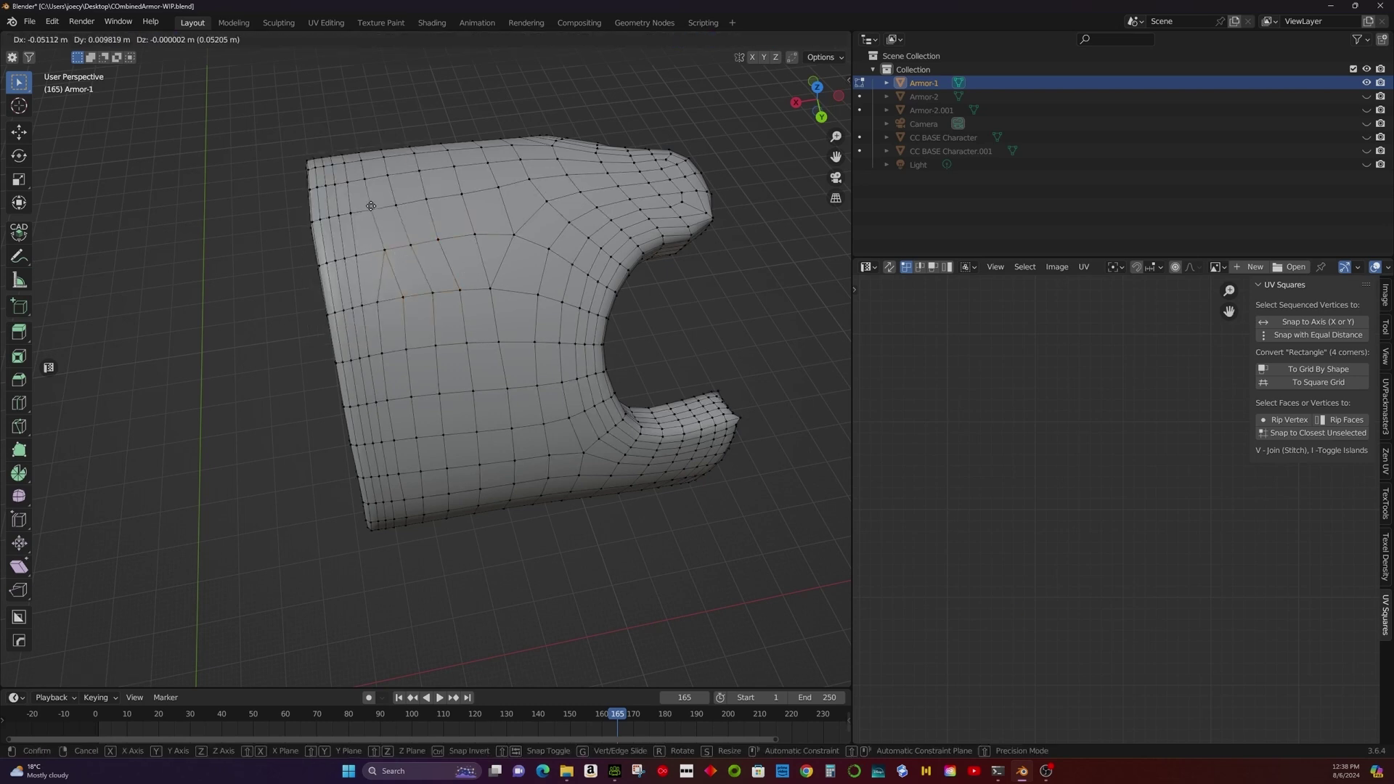
pyautogui.rightClick(370, 265)
pyautogui.click(367, 264)
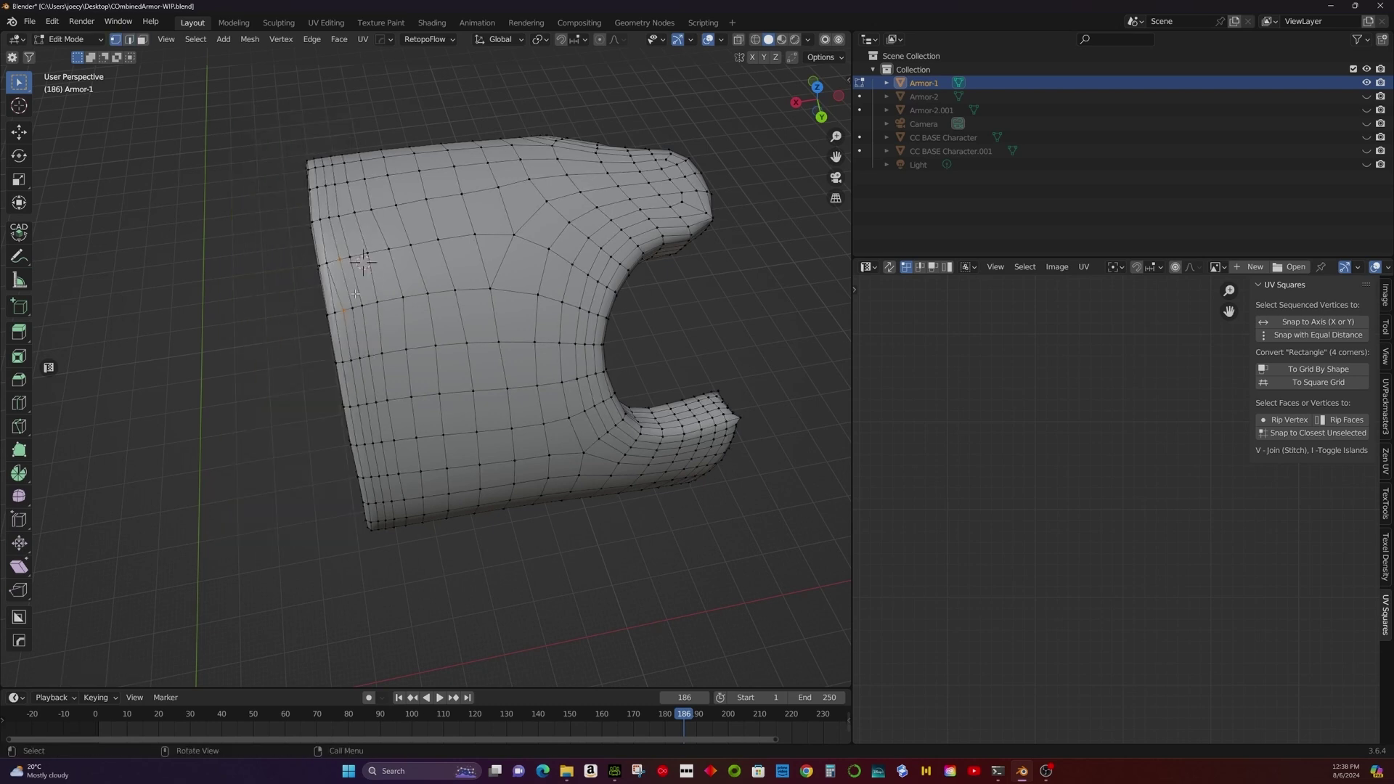
# Dissolve the leftover edges at the upper cuff's open end and mark its outer rim loop as a seam.
pyautogui.moveTo(329, 216); pyautogui.dragTo(296, 303, button='middle')
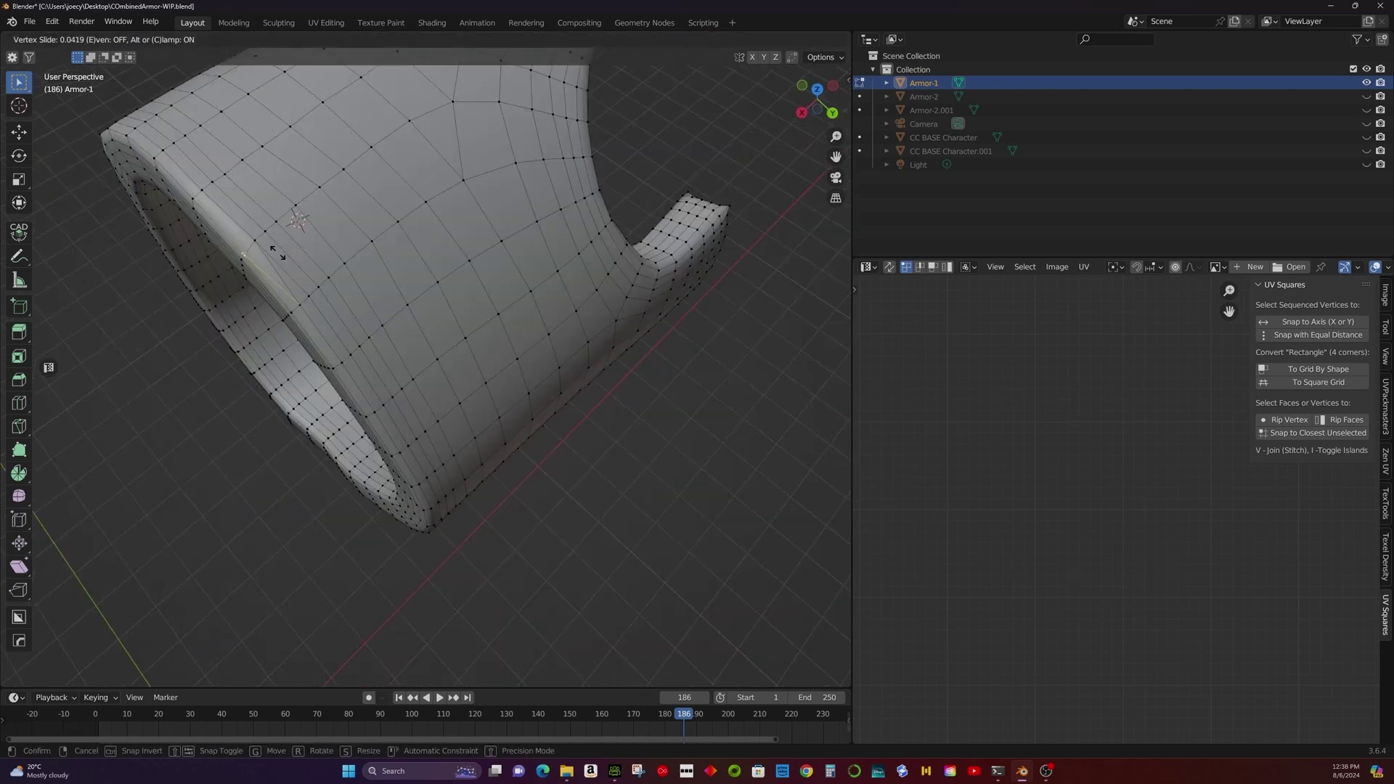
pyautogui.press('2')
pyautogui.rightClick(286, 280)
pyautogui.click(286, 282)
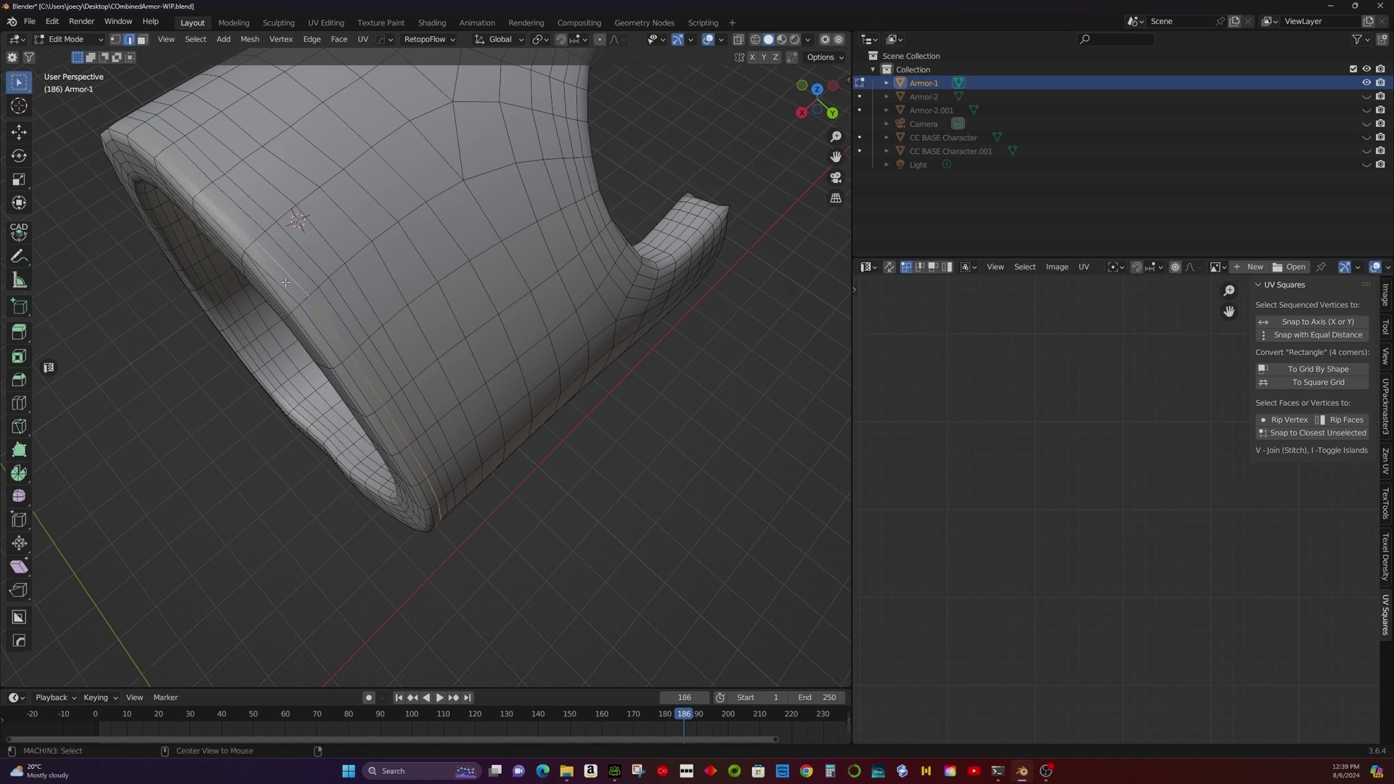
pyautogui.moveTo(290, 255); pyautogui.dragTo(351, 288, button='middle')
pyautogui.moveTo(352, 356); pyautogui.dragTo(385, 260, button='middle')
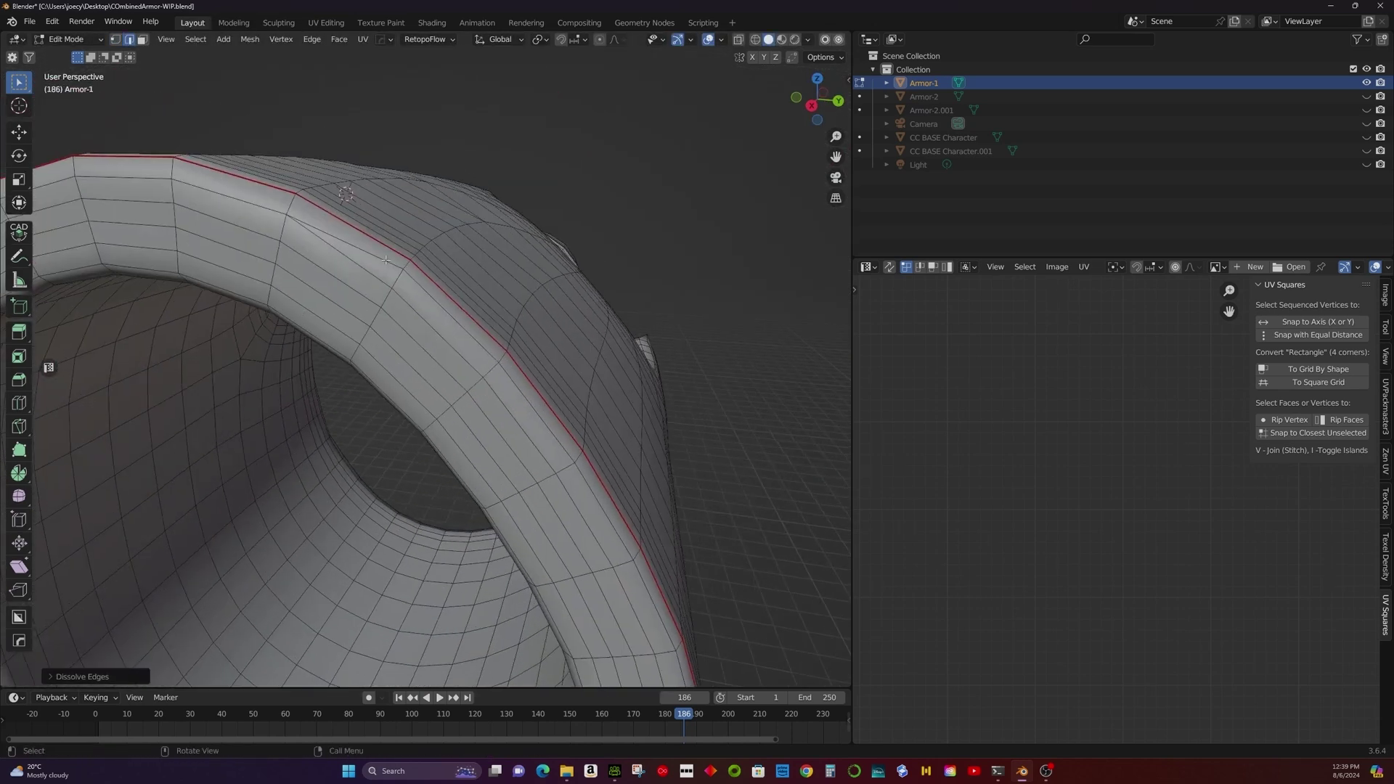
# Clean up the diagonal stray edge on the open end's rim face, sliding its vertices toward the inner side.
pyautogui.press('2')
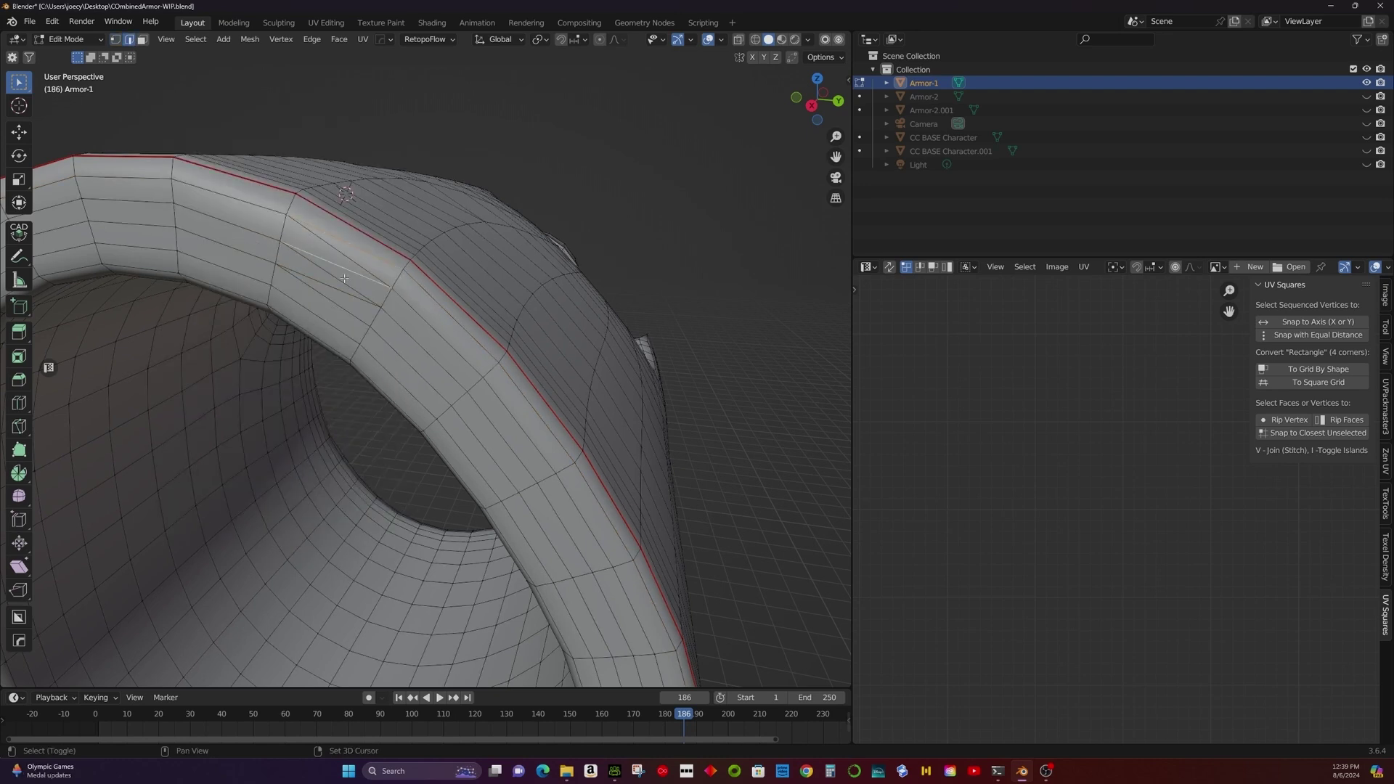
pyautogui.moveTo(344, 279); pyautogui.dragTo(312, 254, button='middle')
pyautogui.press('2')
pyautogui.moveTo(284, 280); pyautogui.dragTo(288, 308, button='middle')
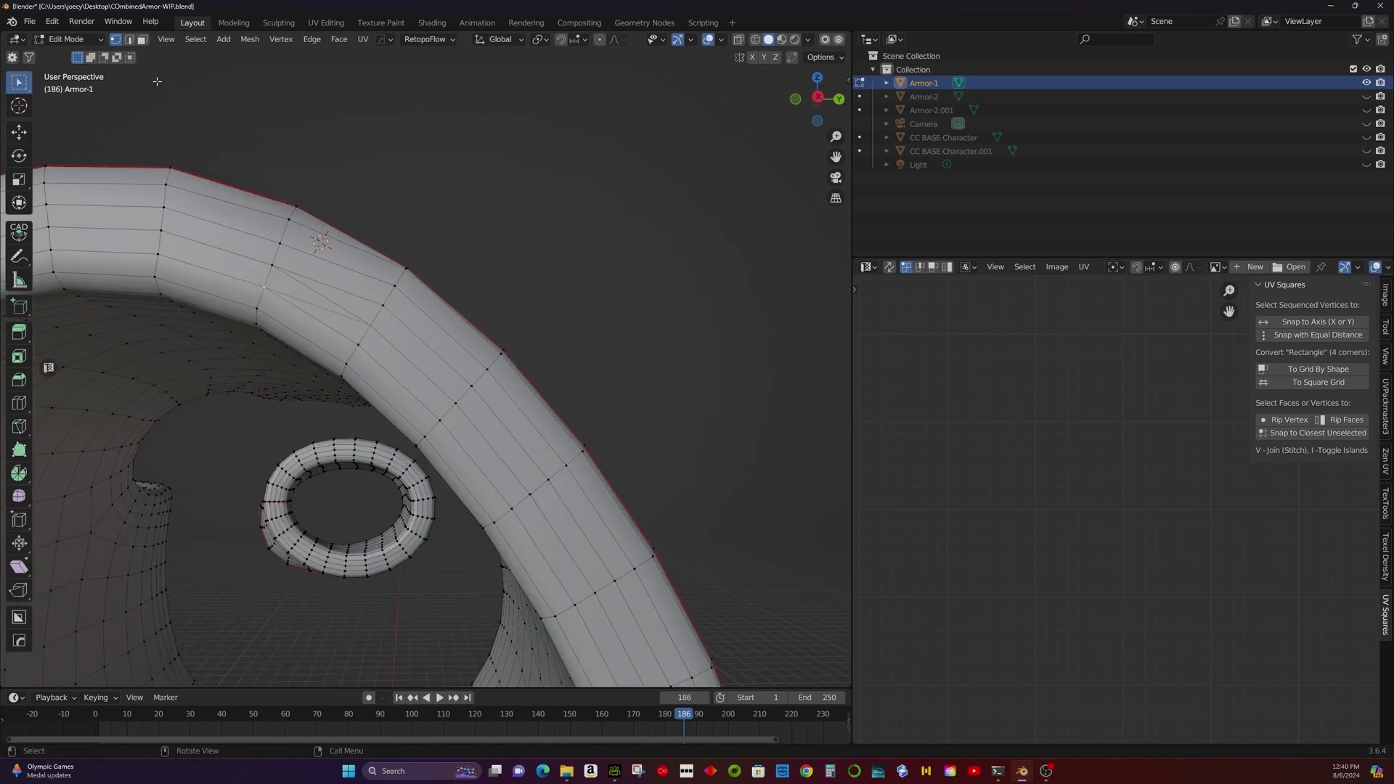
pyautogui.scroll(3, 288, 308)
pyautogui.press('2')
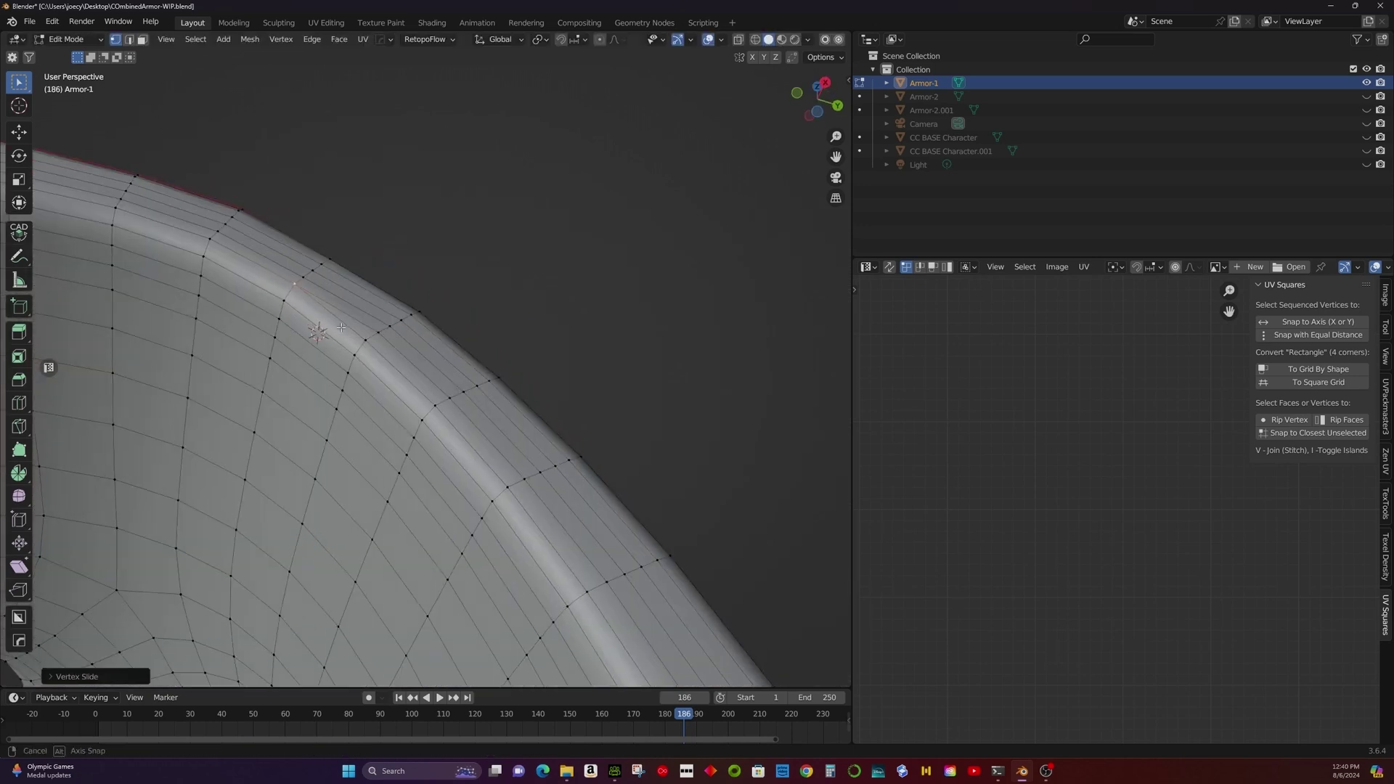
# Dissolve the stray geometry at the rim's inner edge and slide the remaining vertices into line.
pyautogui.hotkey('ctrl', 'x')
pyautogui.scroll(3, 284, 309)
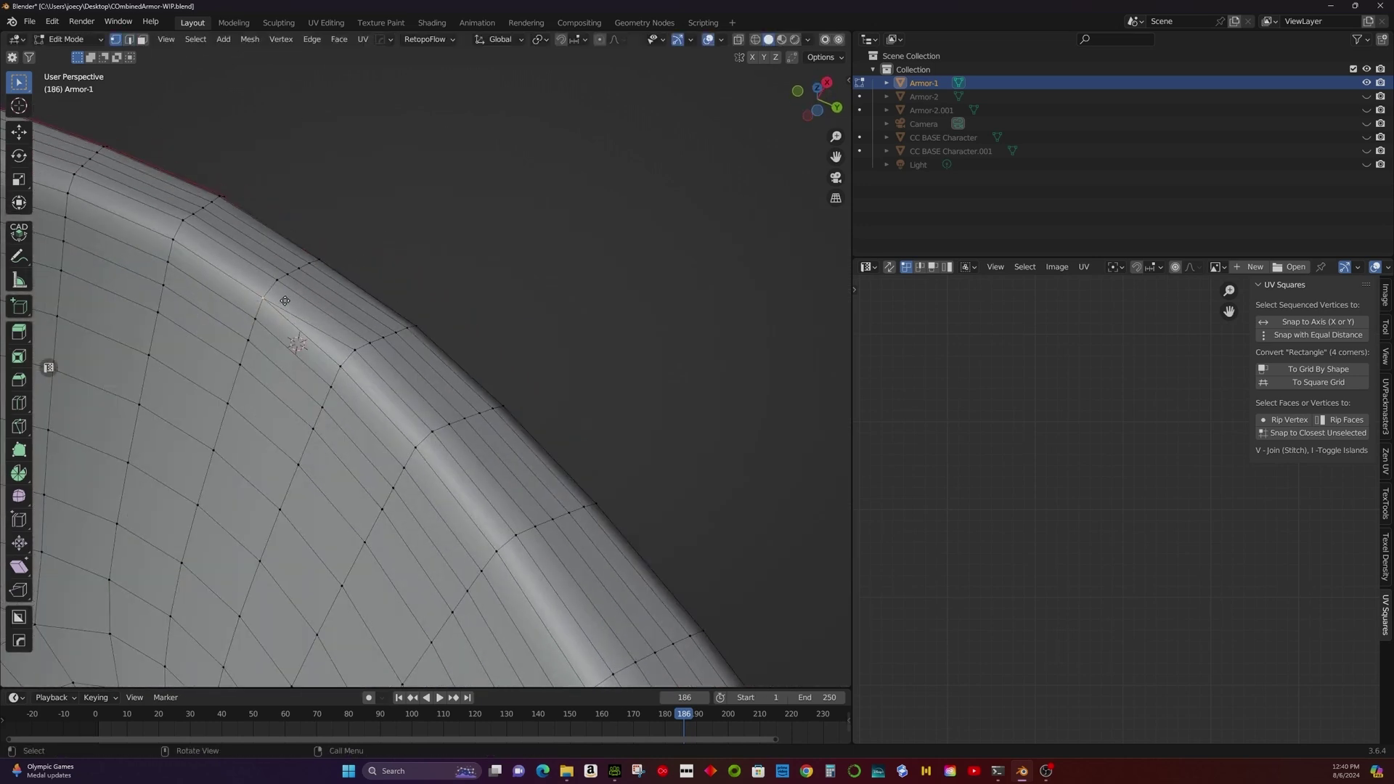
pyautogui.rightClick(217, 314)
pyautogui.click(218, 315)
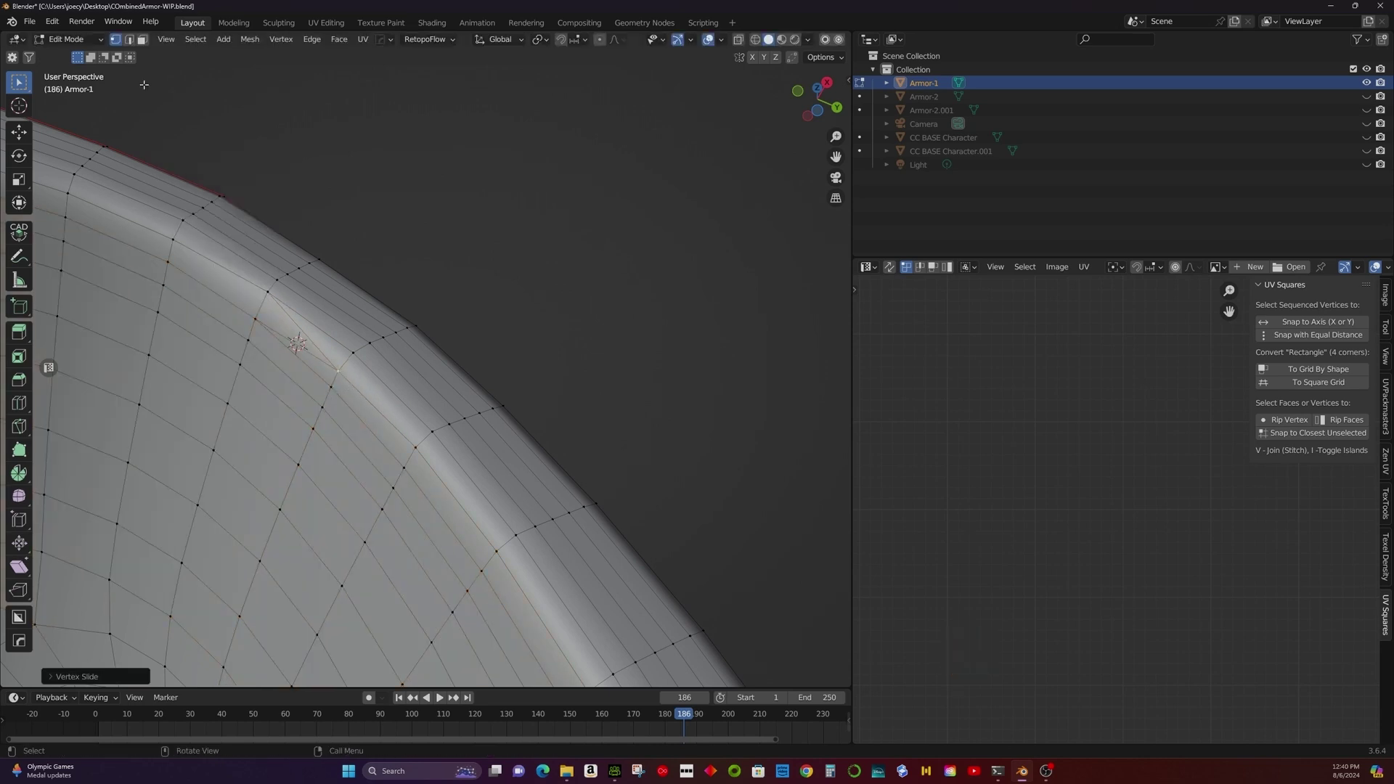
# Try to unwrap the upper cuff using only the seam around its open end.
pyautogui.scroll(-5, 268, 401)
pyautogui.press('a')
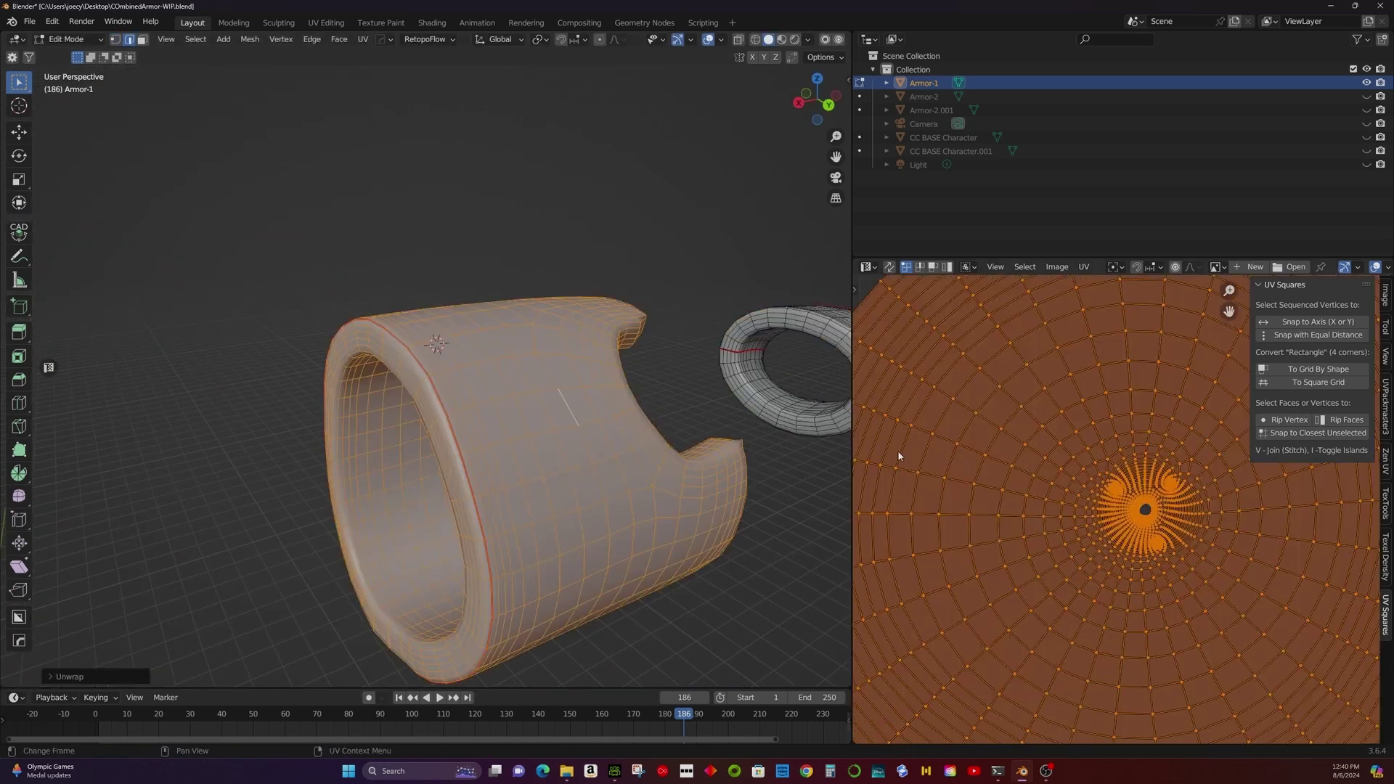
pyautogui.hotkey('ctrl', 'z')
# Mark a lengthwise edge loop along the upper cuff's side as a seam and unwrap the cuff.
pyautogui.rightClick(551, 552)
pyautogui.click(551, 550)
pyautogui.press('a')
pyautogui.press('u')
pyautogui.click(551, 545)
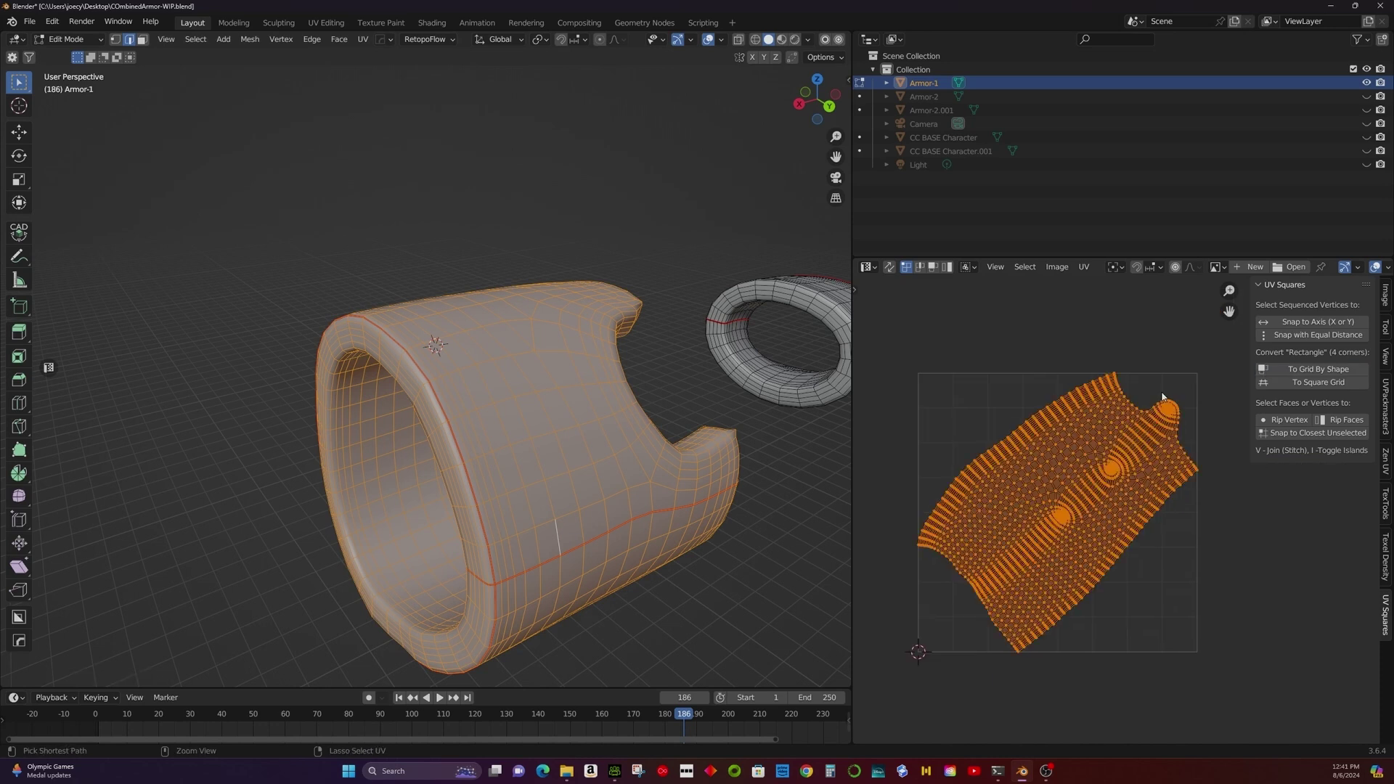
# Rotate the upper cuff's UV island upright and move the wrist cuff's island clear of it.
pyautogui.press('r')
pyautogui.click(1167, 390)
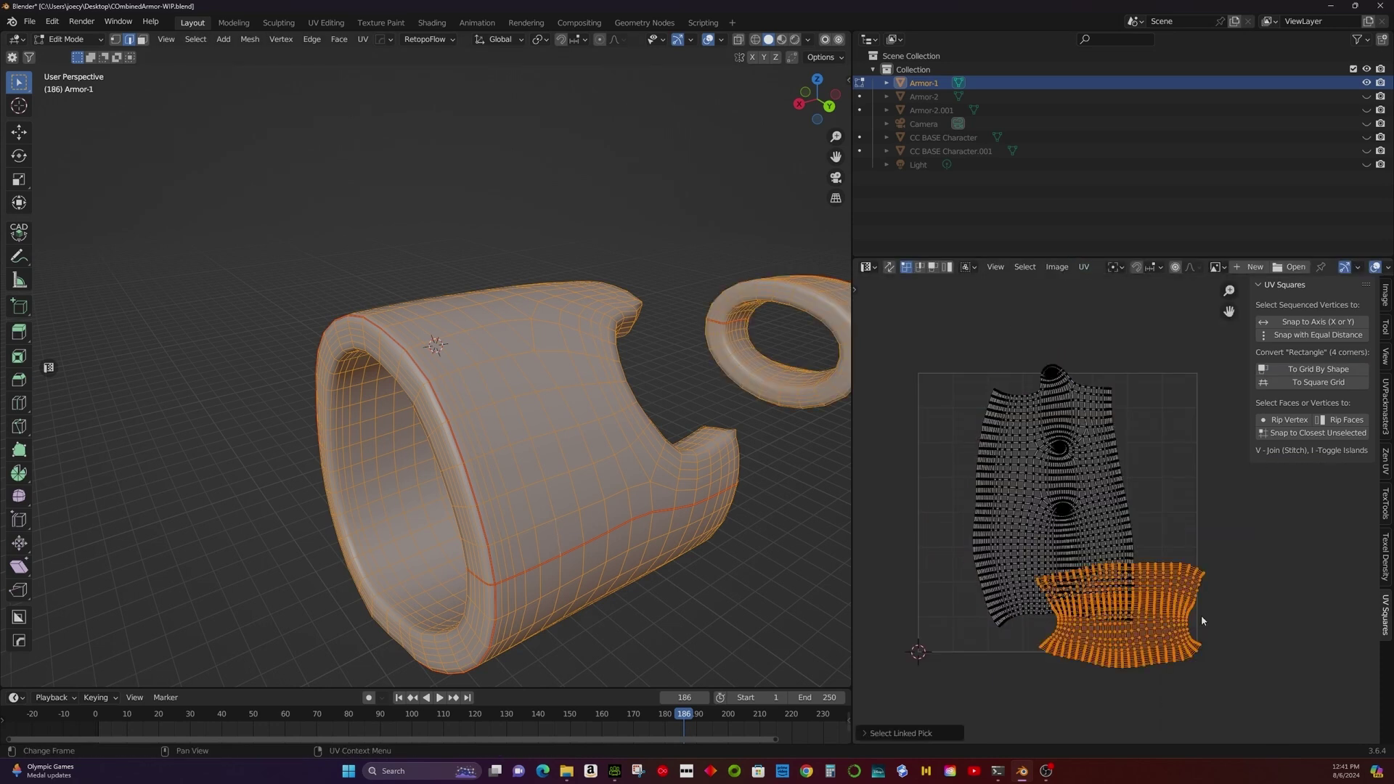
pyautogui.press('g')
pyautogui.click(1197, 336)
# Pack all UV islands into a single tile with UVPackmaster.
pyautogui.press('a')
pyautogui.click(1385, 407)
pyautogui.click(1311, 412)
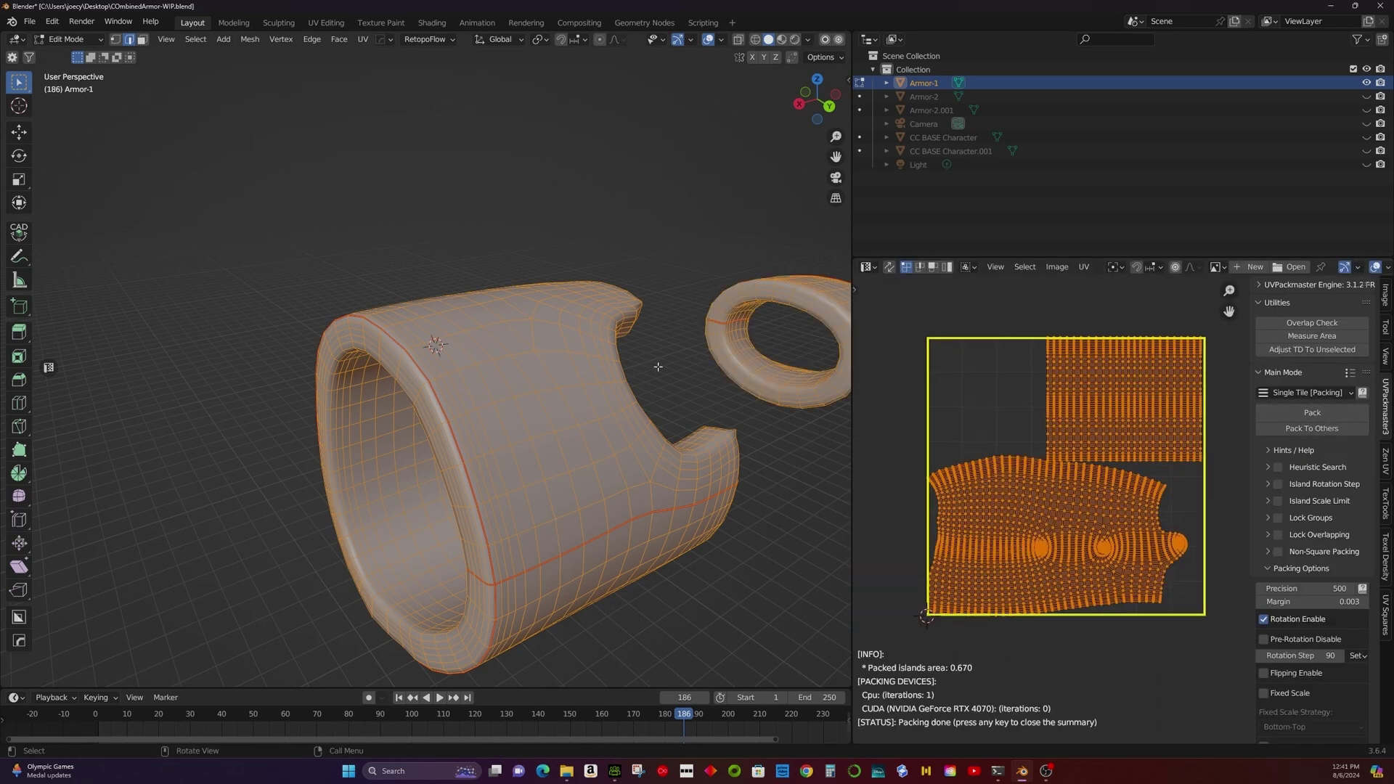
# Unhide Armor-2.001, edit it together with Armor-1 and pack their UV islands into a single tile with UVPackmaster.
pyautogui.click(1366, 96)
pyautogui.click(1366, 97)
pyautogui.click(1366, 110)
pyautogui.moveTo(508, 363); pyautogui.dragTo(464, 319, button='middle')
pyautogui.press('Tab')
pyautogui.click(931, 110)
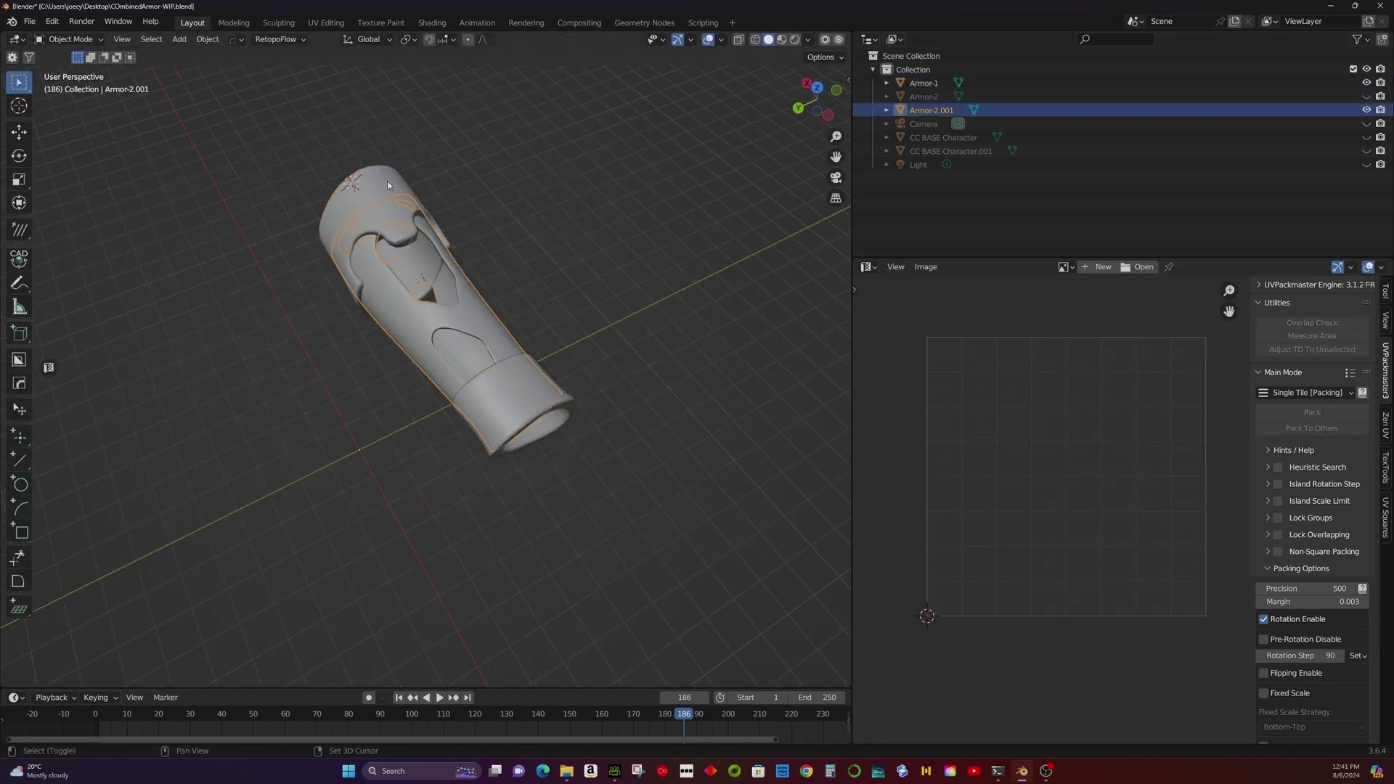
pyautogui.keyDown('ctrl'); pyautogui.click(924, 83); pyautogui.keyUp('ctrl')
pyautogui.press('Tab')
pyautogui.rightClick(1230, 377)
pyautogui.click(1171, 412)
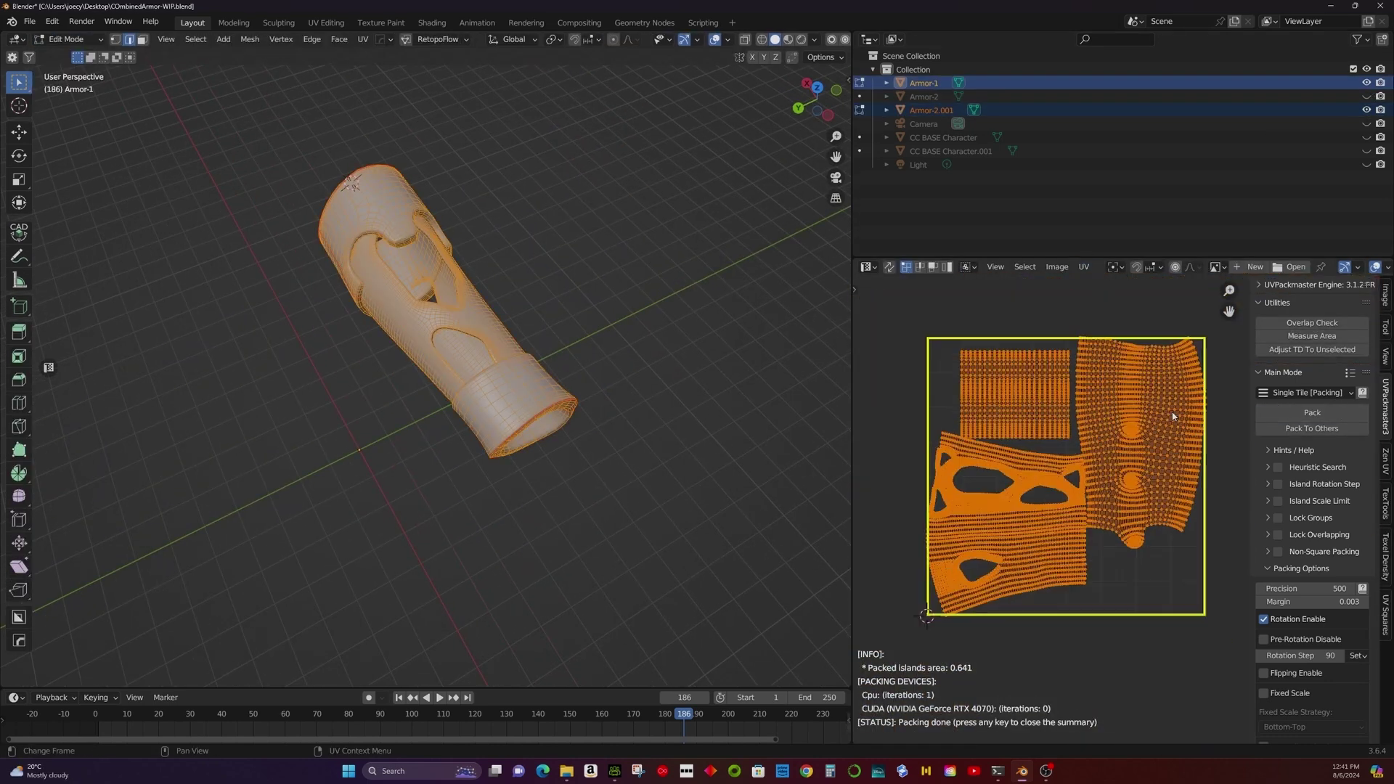
# Unhide CC BASE Character.001 and straighten its UV island into a rectangular grid with UV Squares.
pyautogui.click(1366, 150)
pyautogui.click(950, 151)
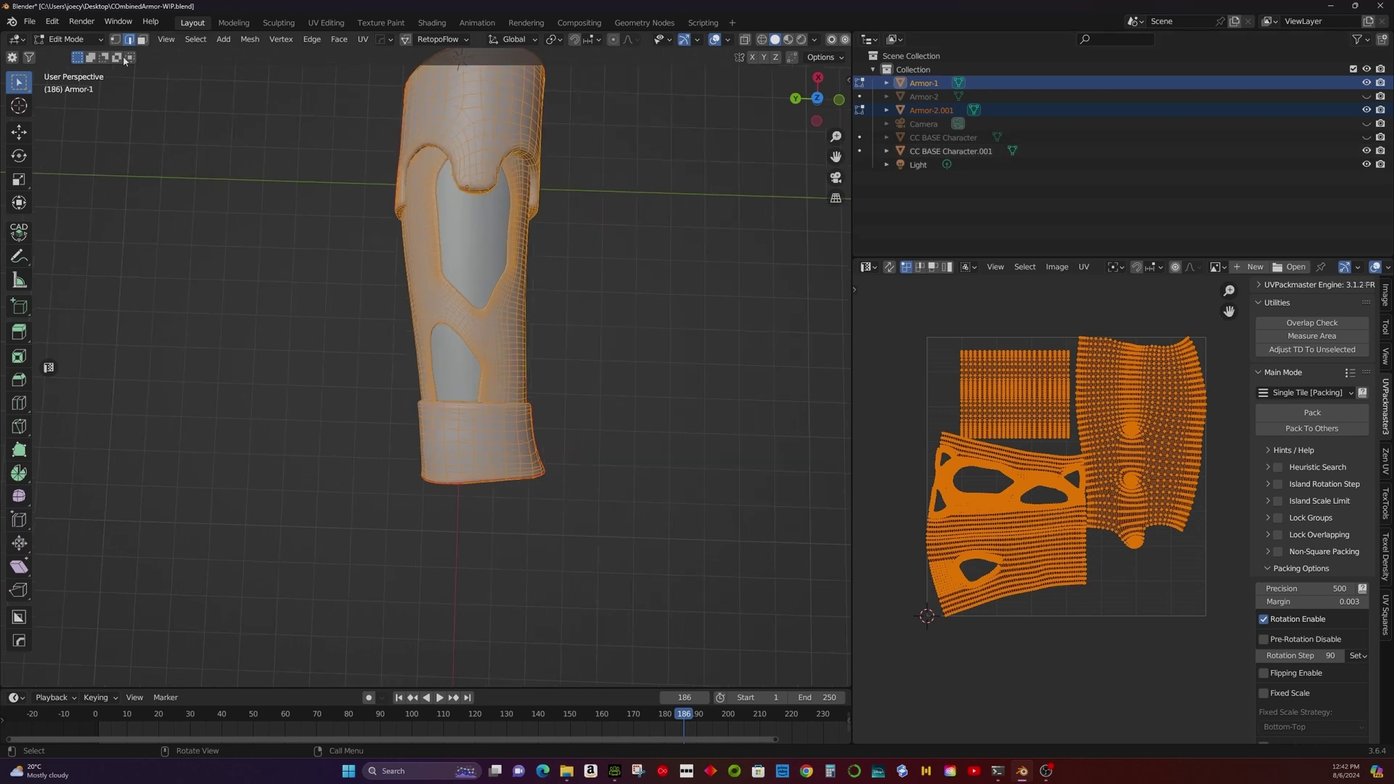
pyautogui.click(71, 39)
pyautogui.click(70, 69)
pyautogui.moveTo(509, 363); pyautogui.dragTo(450, 319, button='middle')
pyautogui.rightClick(436, 279)
pyautogui.press('l')
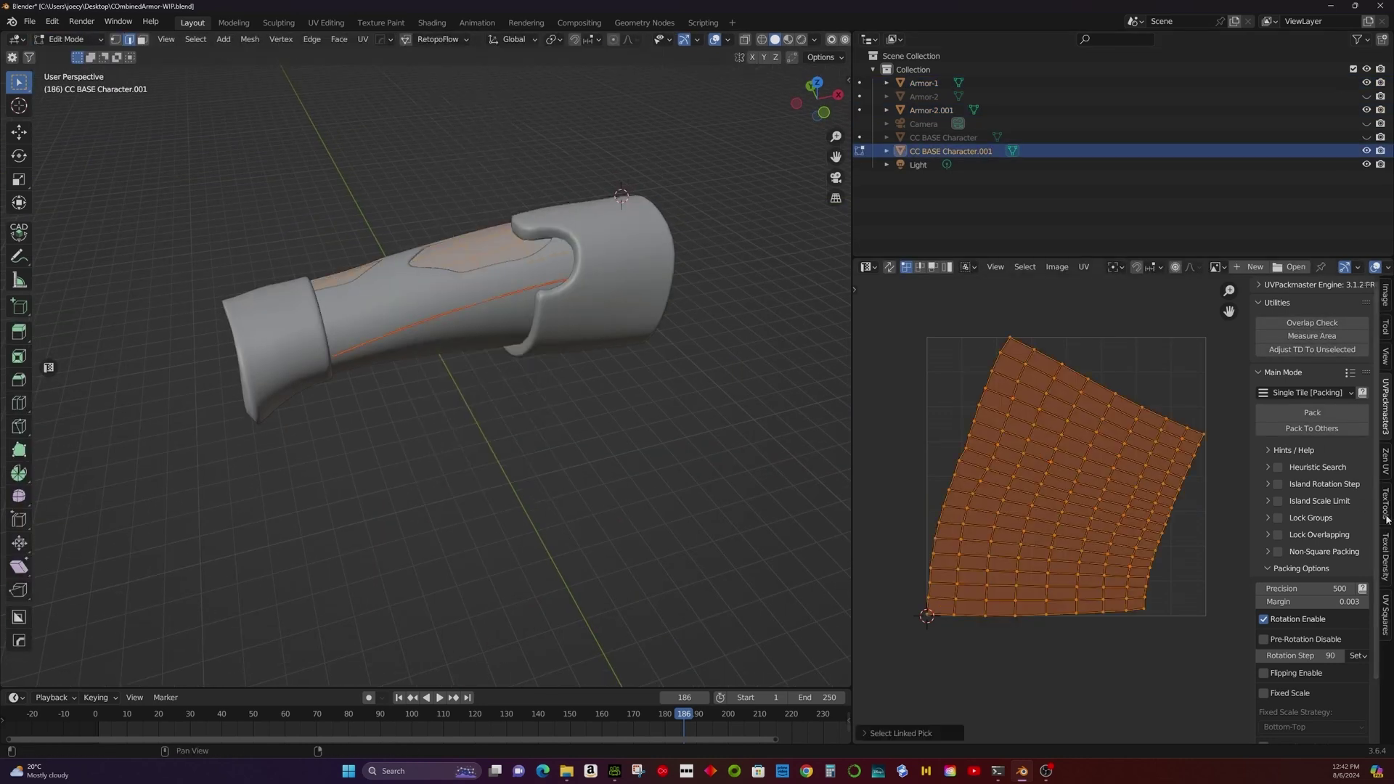
pyautogui.click(1385, 613)
pyautogui.press('Tab')
# Edit Armor-1, Armor-2.001 and CC BASE Character.001 together, pack all their UV islands and average the islands' scale.
pyautogui.keyDown('shift'); pyautogui.click(656, 280); pyautogui.keyUp('shift')
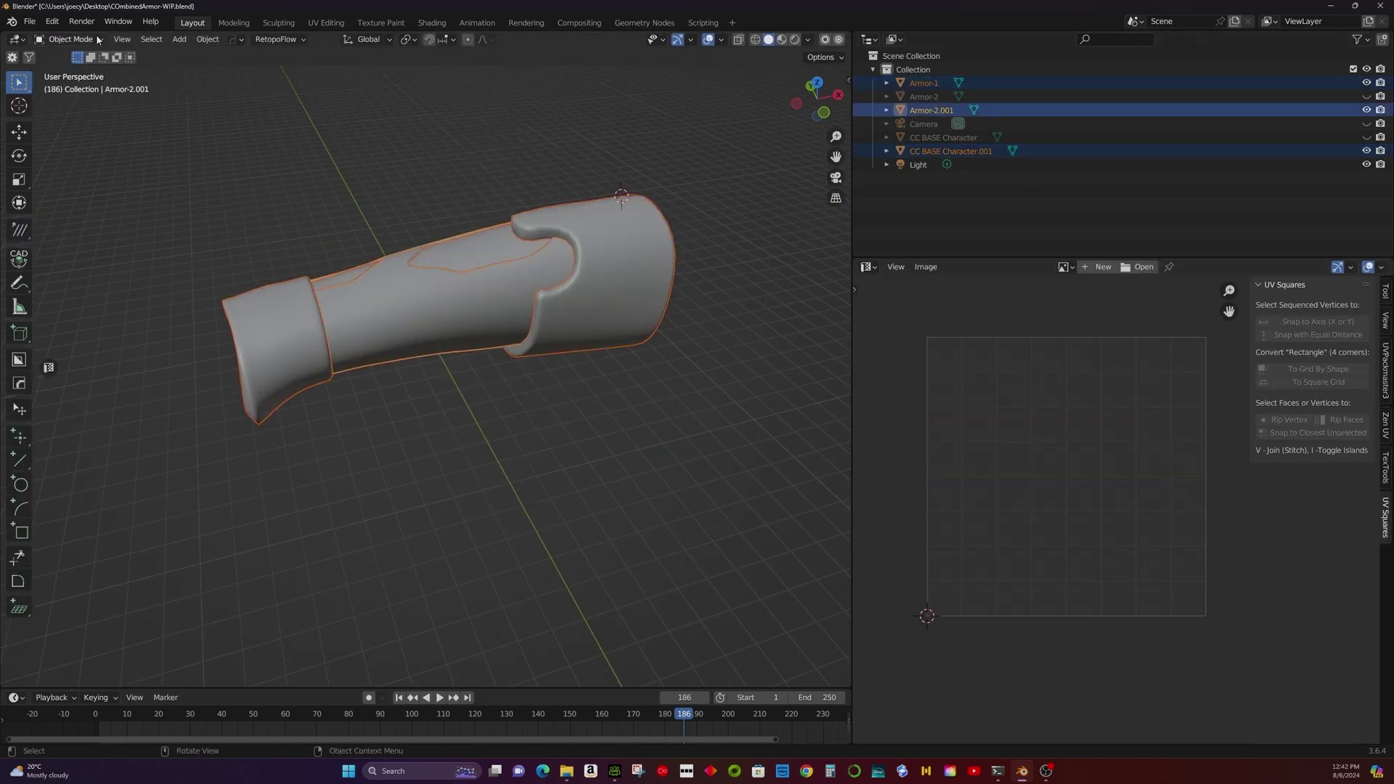
pyautogui.press('Tab')
pyautogui.click(1385, 406)
pyautogui.click(1312, 412)
pyautogui.click(1084, 266)
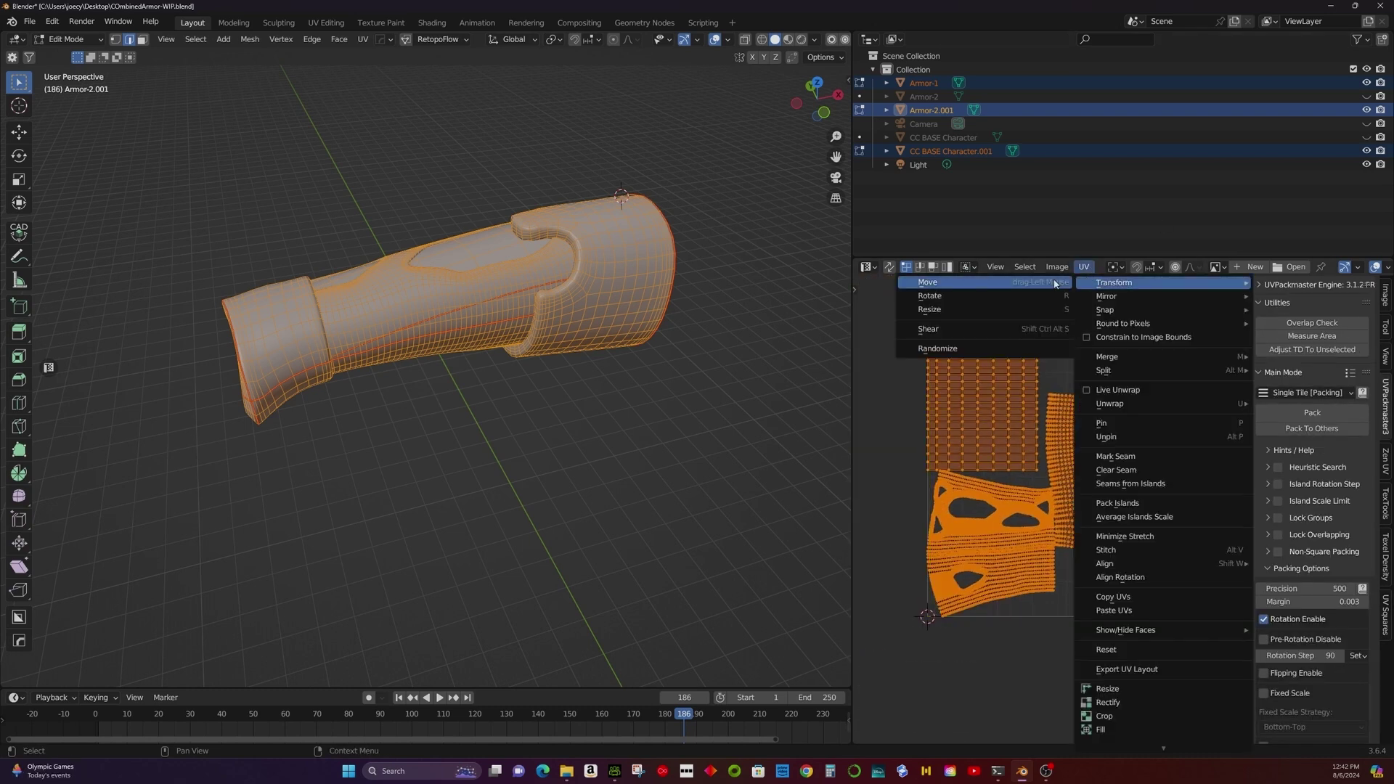
pyautogui.click(1084, 266)
pyautogui.click(1136, 503)
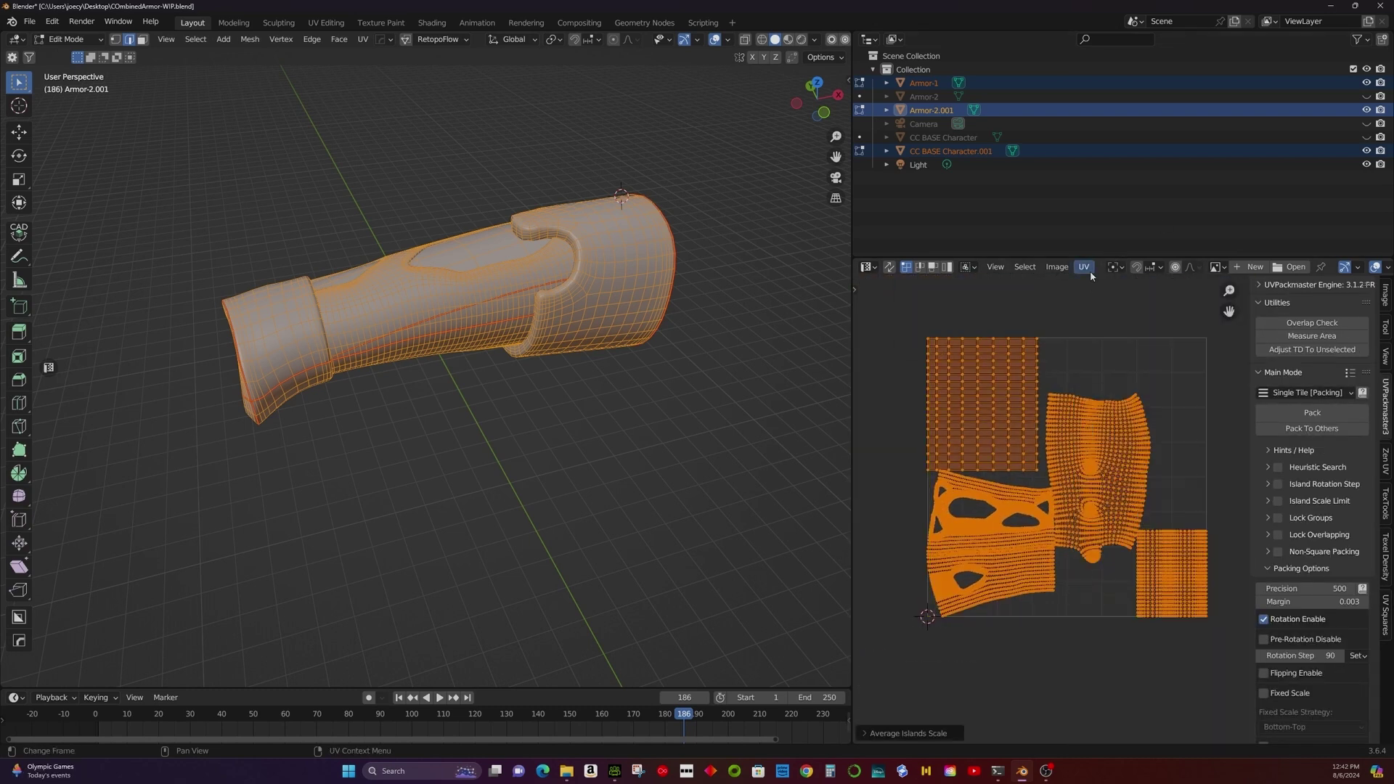
# Turn the inner sleeve's UV grid sideways and space out the frame and cuff islands inside the tile.
pyautogui.scroll(4, 1068, 332)
pyautogui.scroll(-4, 1068, 332)
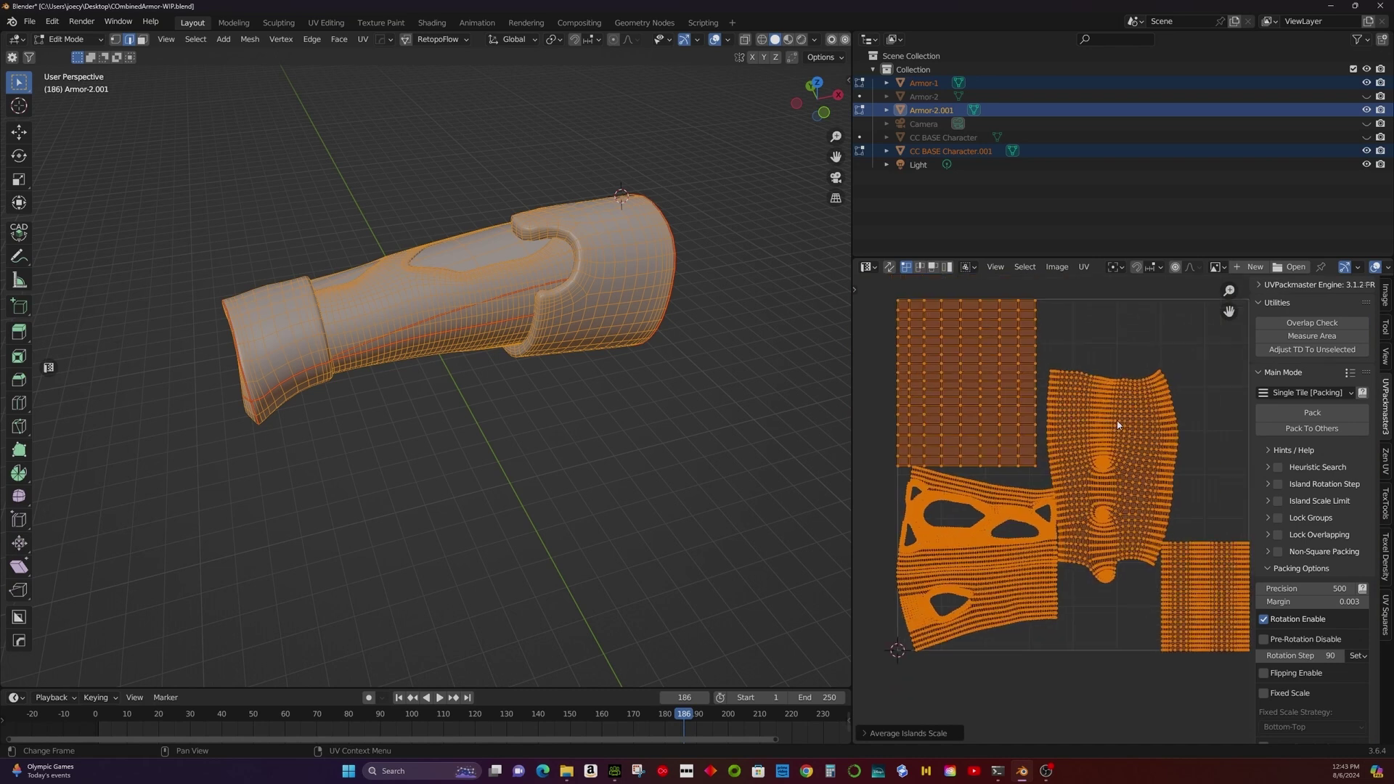
pyautogui.click(1042, 428)
pyautogui.click(1045, 520)
pyautogui.click(1036, 428)
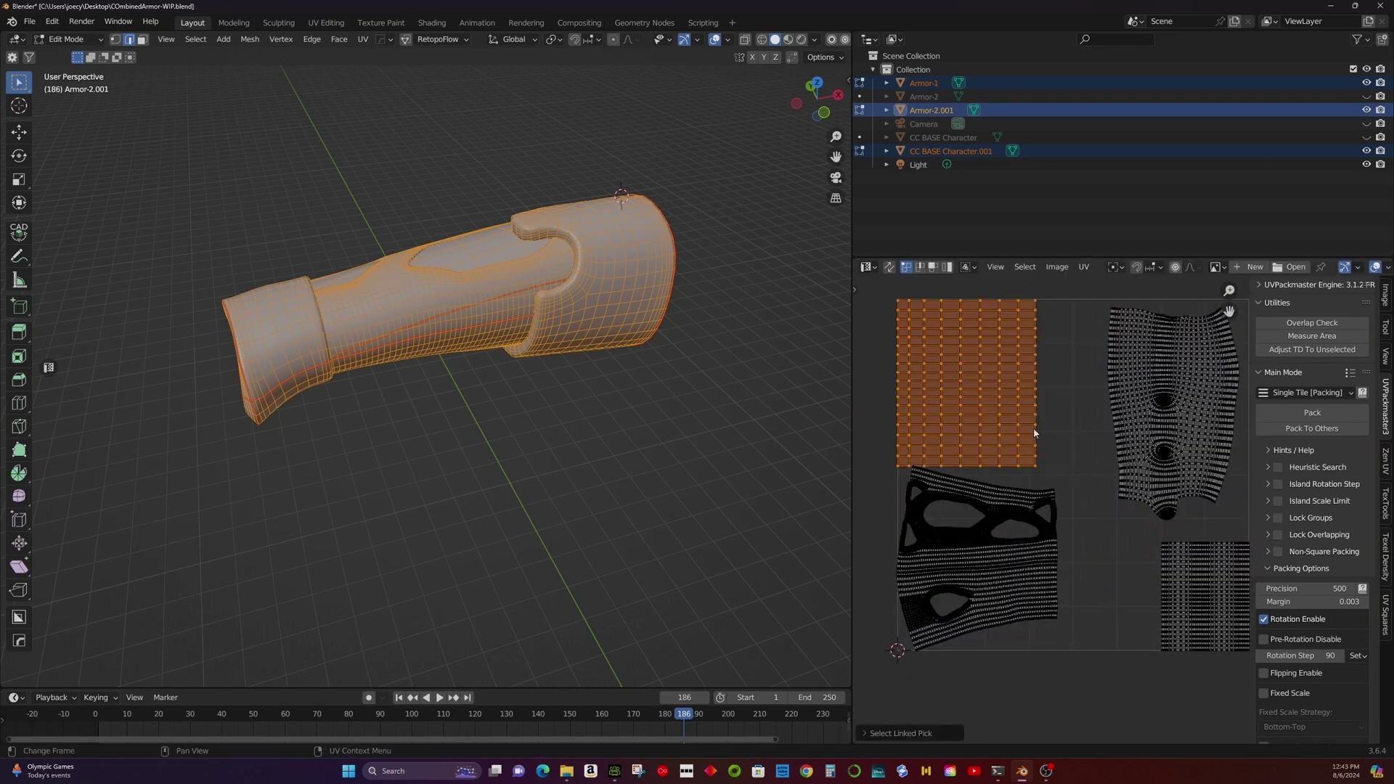
pyautogui.press('r')
pyautogui.click(1011, 550)
pyautogui.hotkey('alt', 'a')
pyautogui.moveTo(1010, 550); pyautogui.dragTo(1035, 544)
pyautogui.hotkey('alt', 'a')
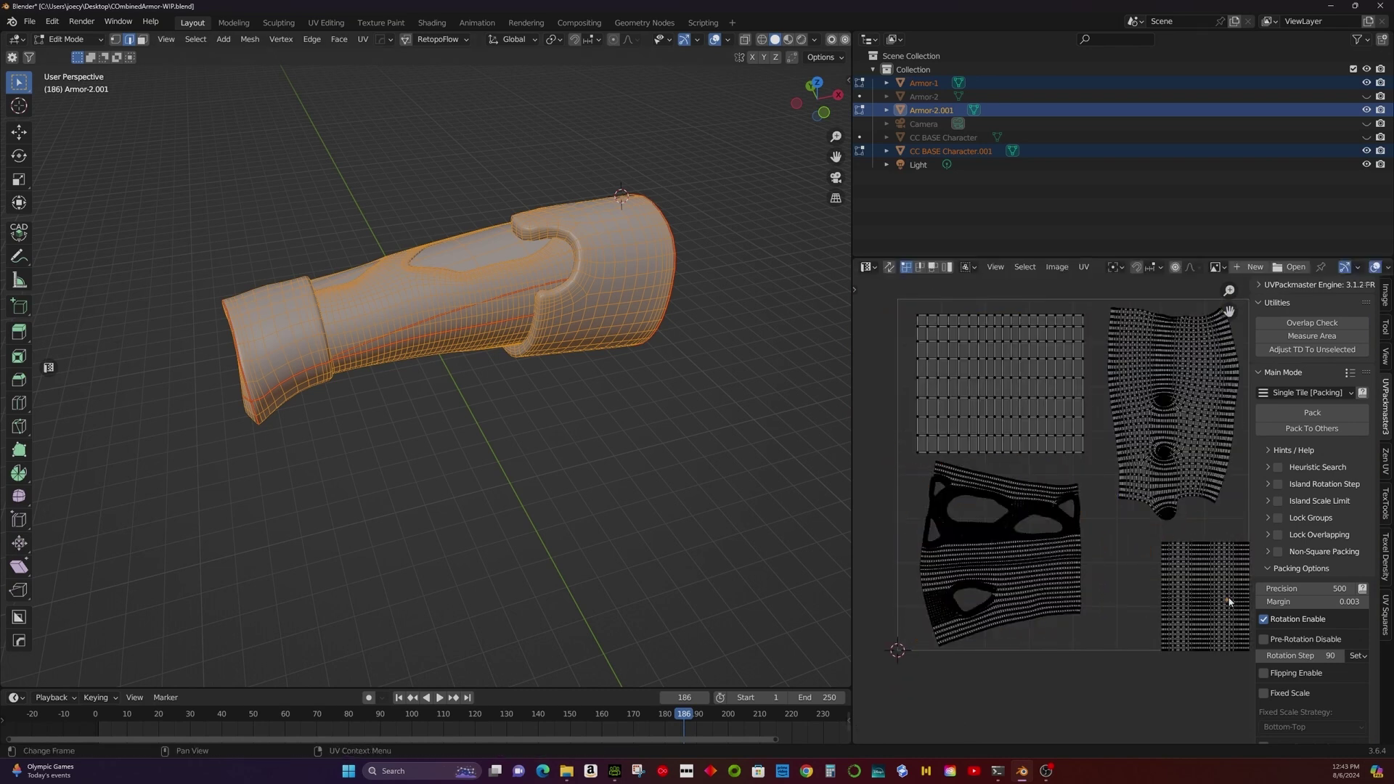
pyautogui.moveTo(1201, 596); pyautogui.dragTo(1168, 582)
pyautogui.scroll(-1, 1011, 477)
# Display UV stretching in the UV editor and widen the editor for a close view of the upper cuff's island.
pyautogui.click(1084, 267)
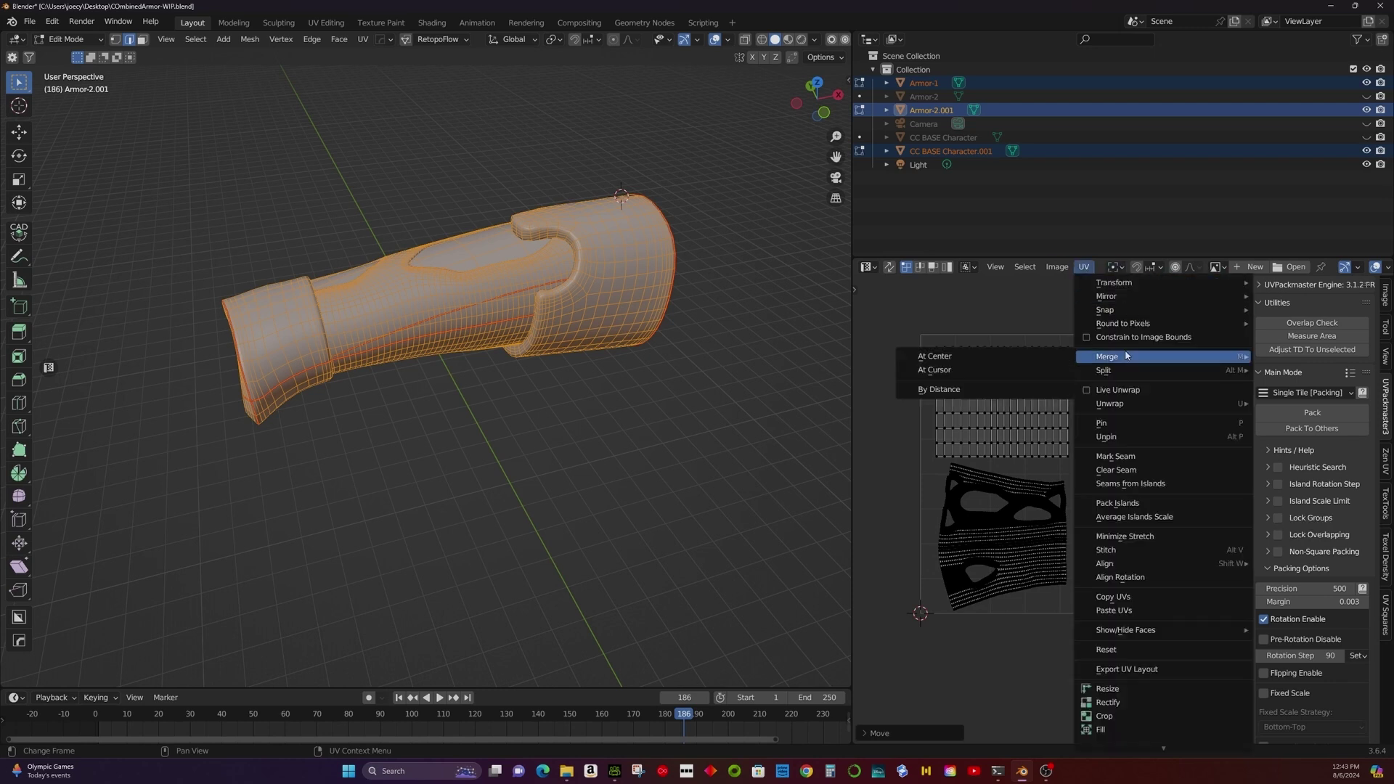
pyautogui.click(1084, 266)
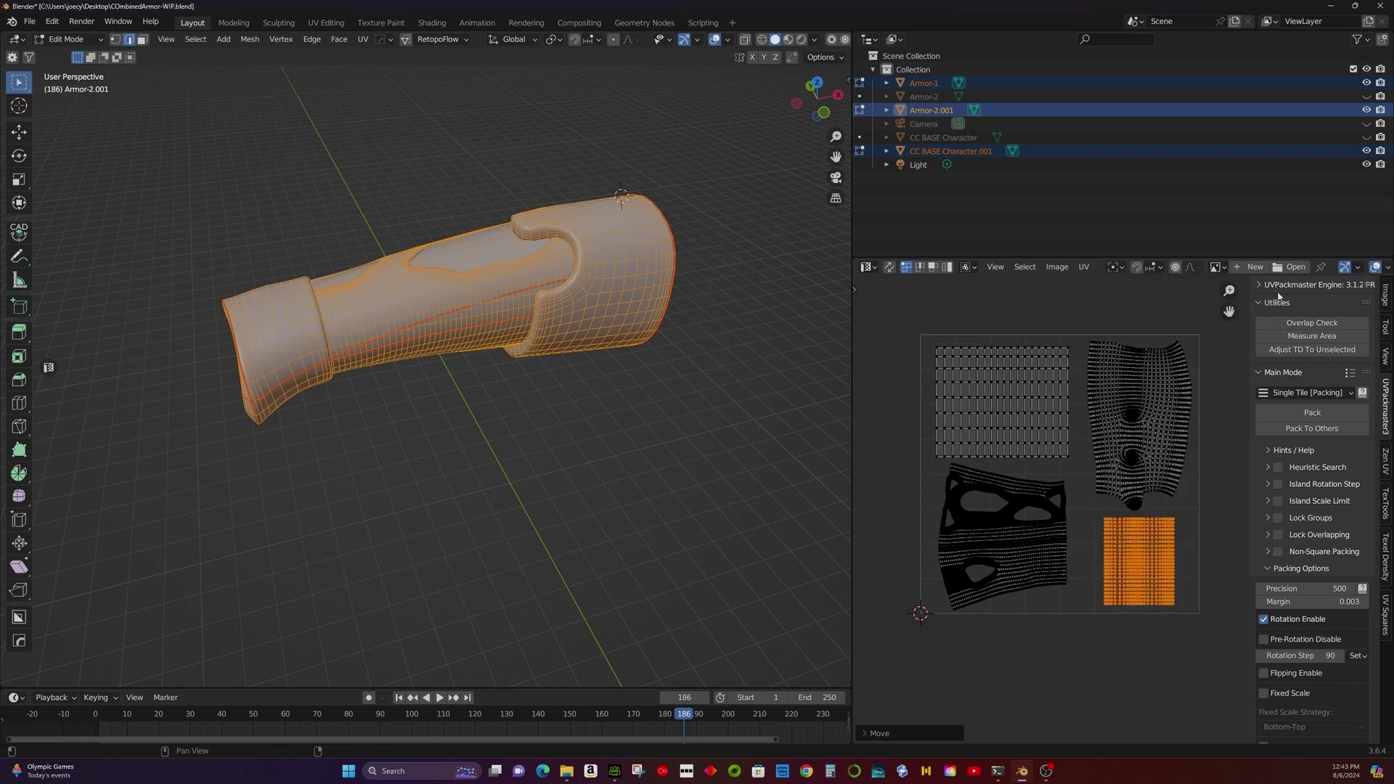
pyautogui.click(1387, 268)
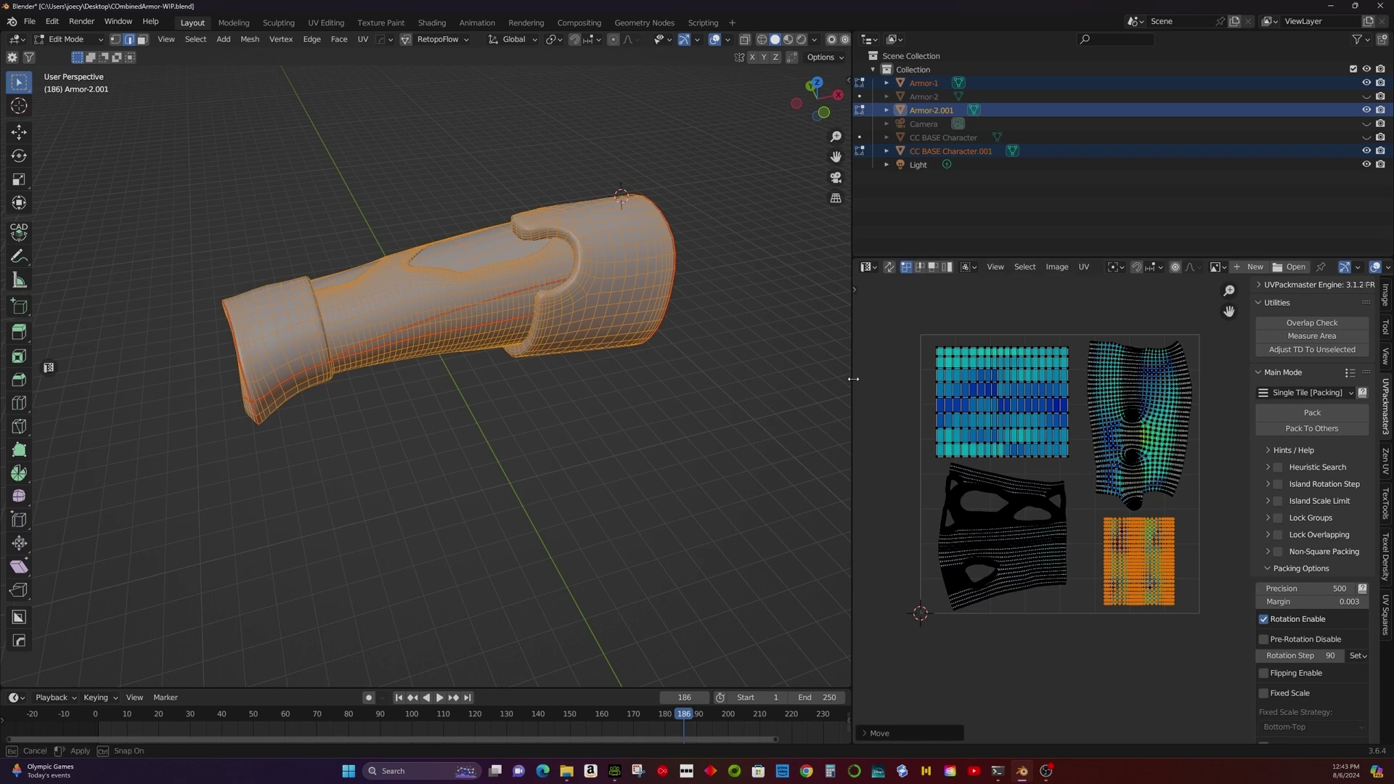
pyautogui.moveTo(853, 436); pyautogui.dragTo(619, 436)
pyautogui.scroll(8, 1023, 342)
pyautogui.scroll(5, 1024, 337)
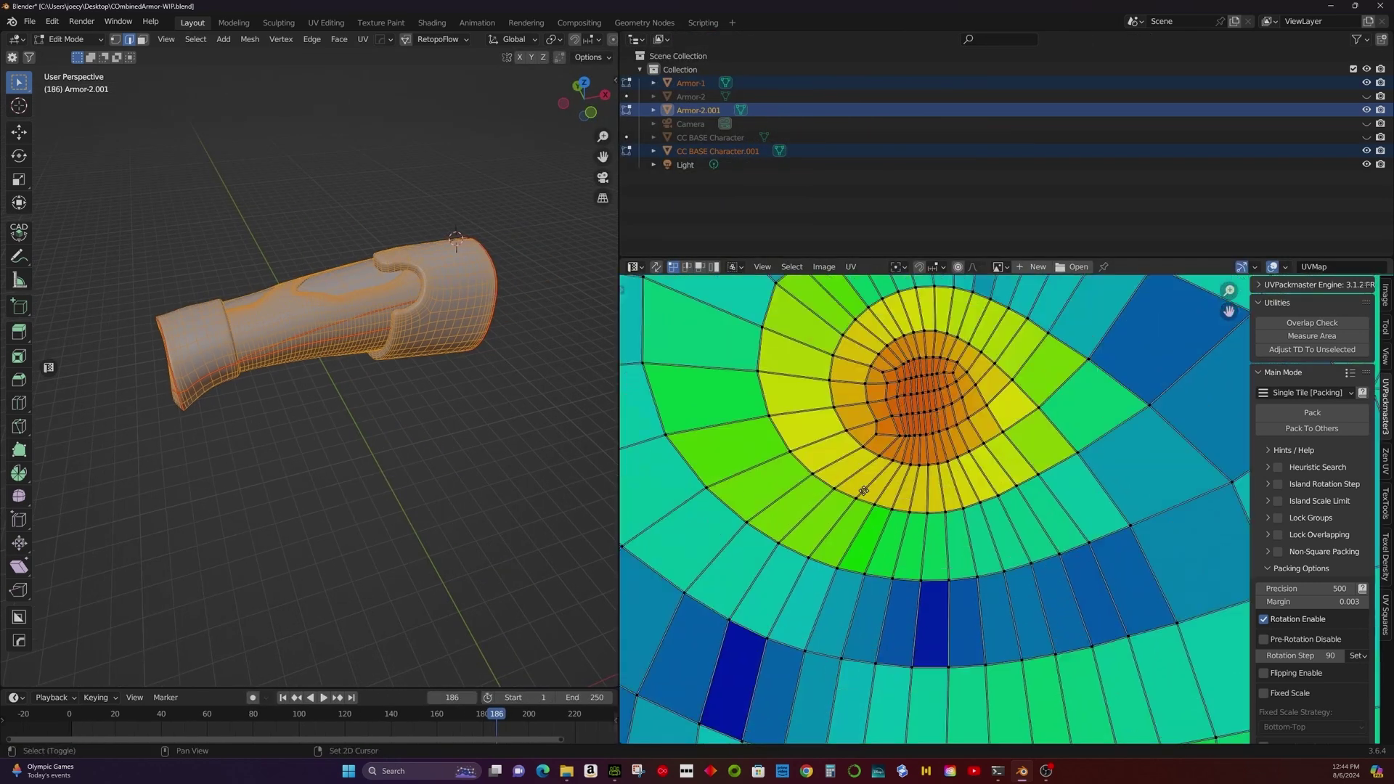
# Try to loosen the pinched faces in the upper cuff's UV island with the Grab brush.
pyautogui.press('t')
pyautogui.scroll(-2, 936, 451)
pyautogui.click(637, 516)
pyautogui.scroll(2, 937, 450)
pyautogui.click(637, 538)
pyautogui.scroll(-3, 937, 508)
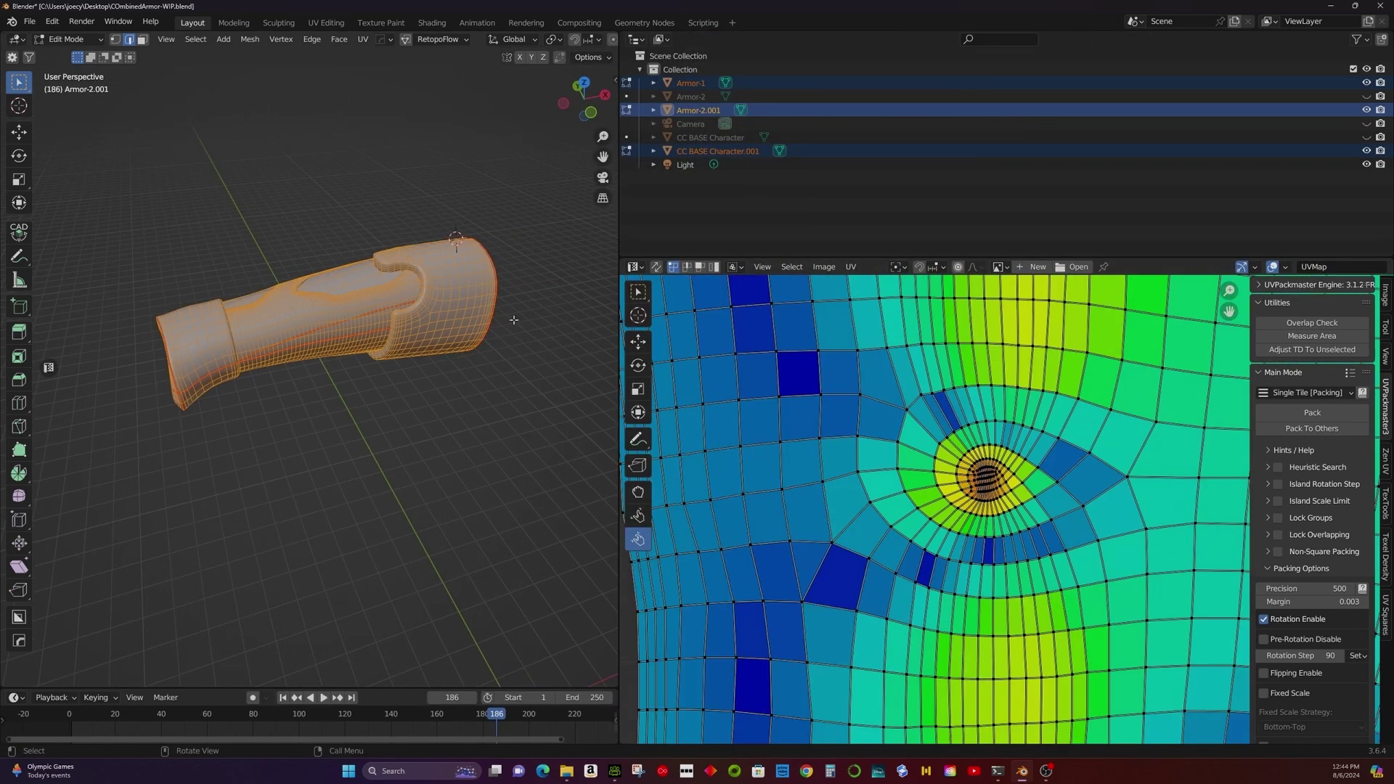
pyautogui.click(637, 492)
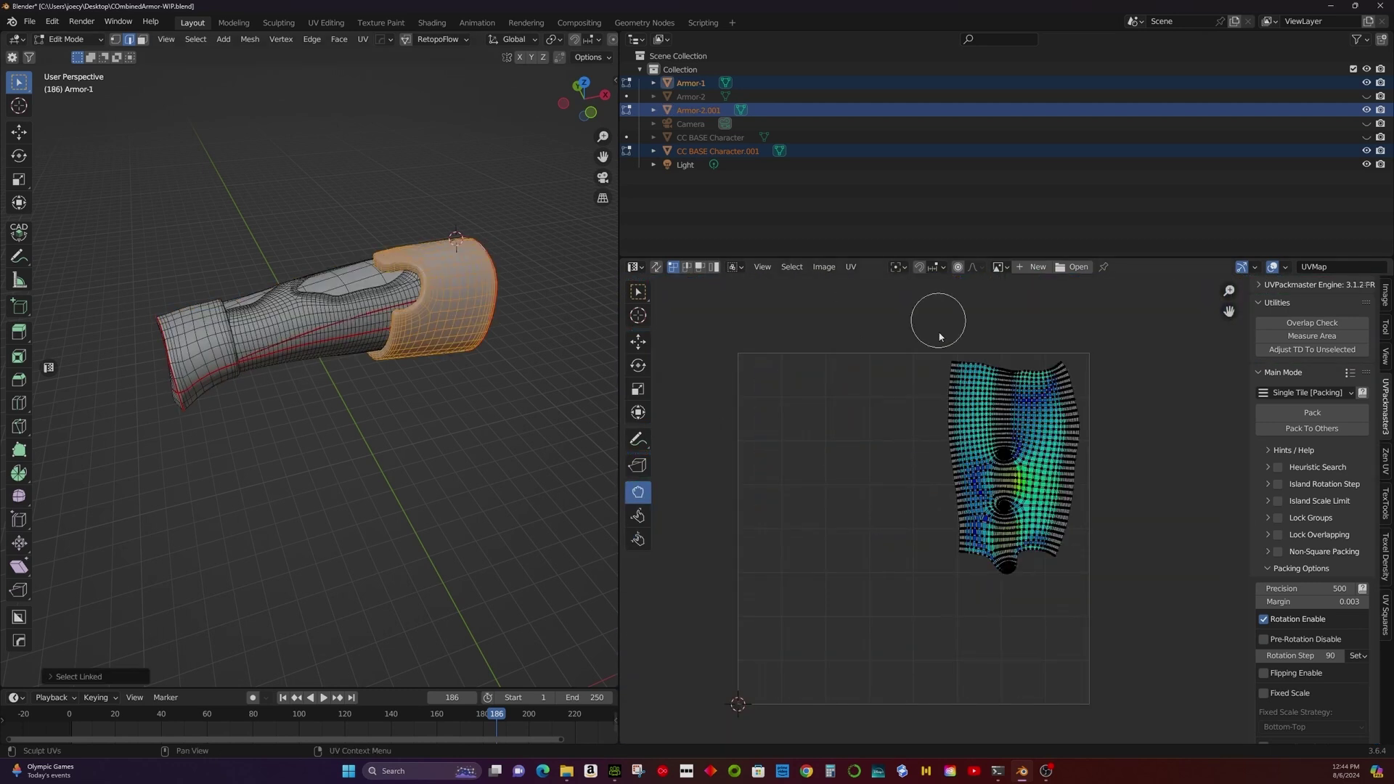
pyautogui.scroll(6, 1009, 436)
pyautogui.moveTo(1017, 459)
pyautogui.mouseDown()
pyautogui.moveTo(992, 423)
pyautogui.moveTo(929, 467)
pyautogui.moveTo(905, 463)
pyautogui.moveTo(911, 447)
pyautogui.moveTo(979, 504)
pyautogui.moveTo(1030, 480)
pyautogui.moveTo(885, 454)
pyautogui.moveTo(892, 396)
pyautogui.moveTo(976, 377)
pyautogui.moveTo(953, 366)
pyautogui.moveTo(1042, 400)
pyautogui.moveTo(1011, 485)
pyautogui.moveTo(970, 511)
pyautogui.moveTo(1016, 527)
pyautogui.moveTo(1036, 509)
pyautogui.moveTo(893, 486)
pyautogui.moveTo(1011, 527)
pyautogui.moveTo(907, 517)
pyautogui.mouseUp()
pyautogui.scroll(2, 1017, 464)
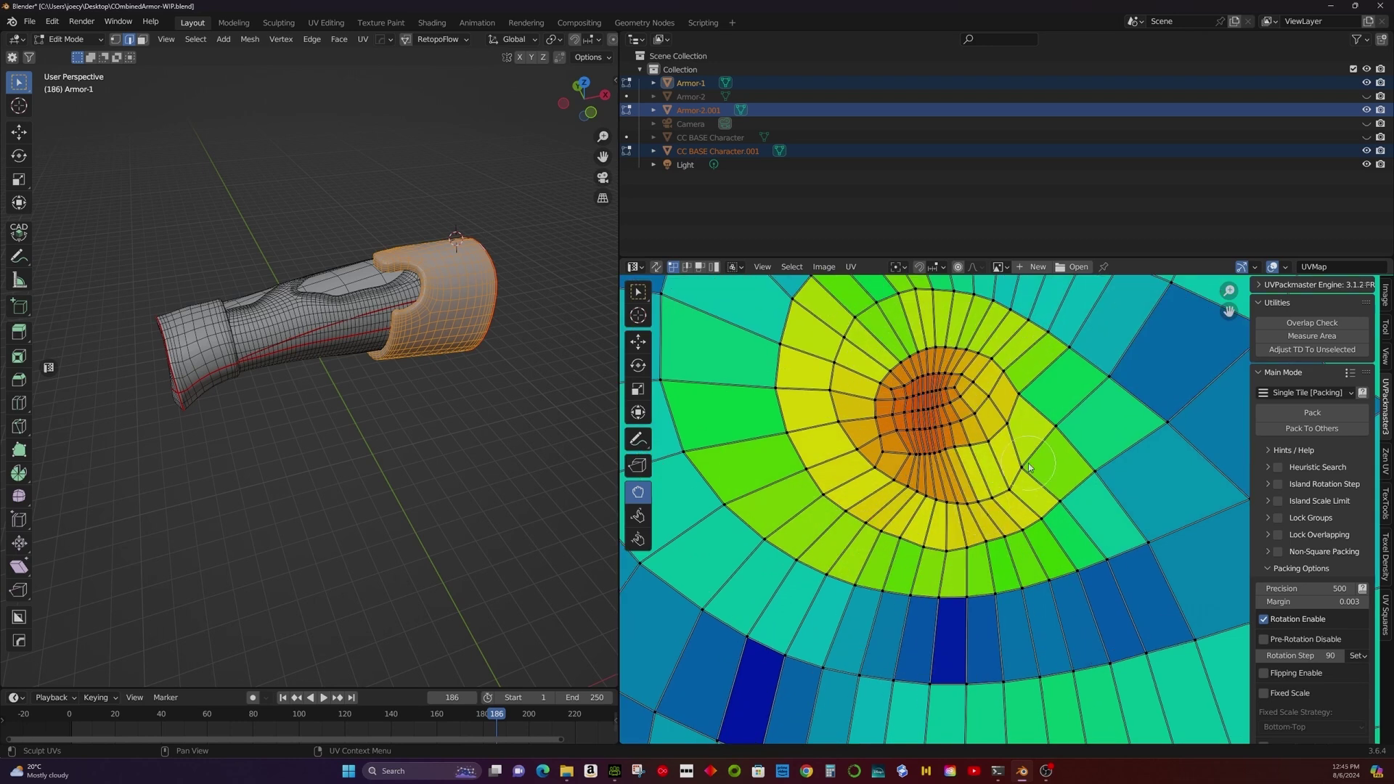
pyautogui.moveTo(887, 396)
pyautogui.mouseDown()
pyautogui.moveTo(859, 477)
pyautogui.moveTo(959, 530)
pyautogui.mouseUp()
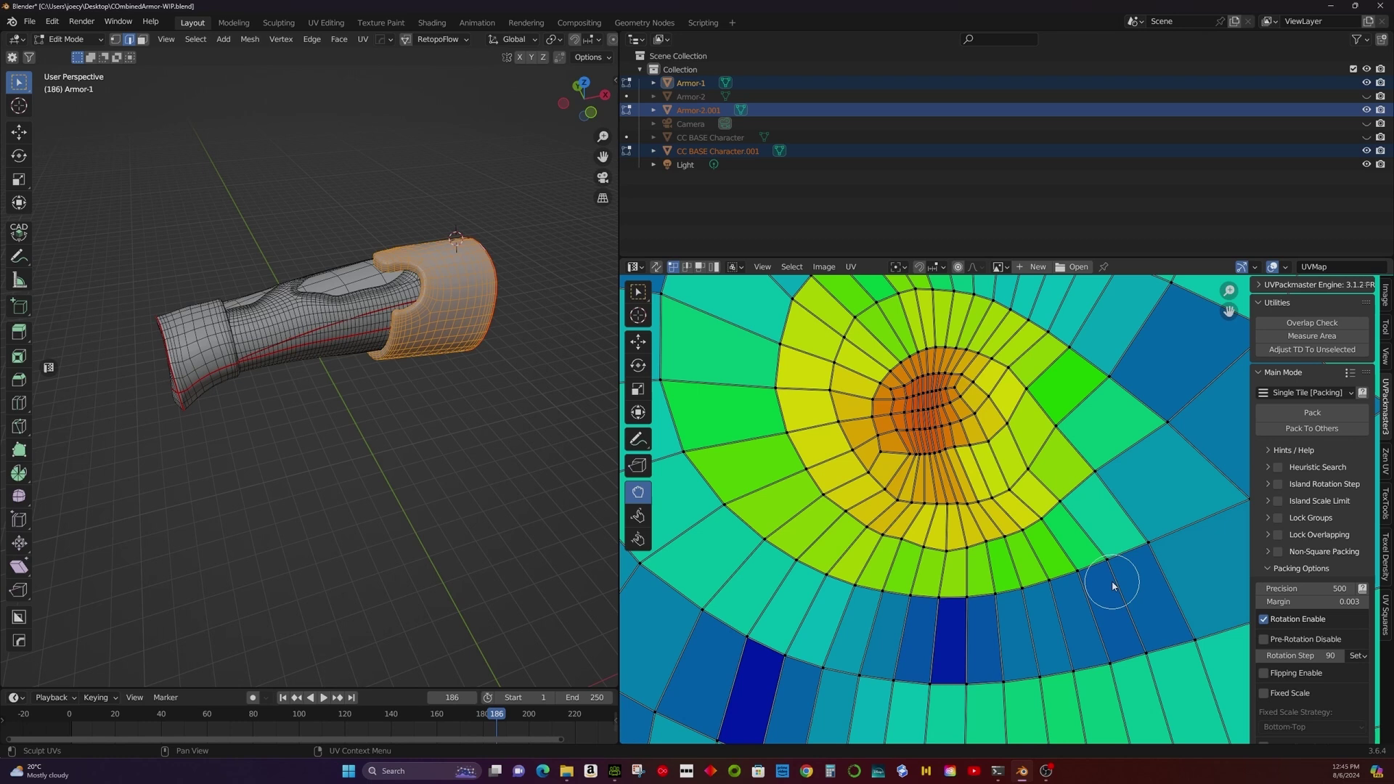
pyautogui.scroll(-3, 944, 472)
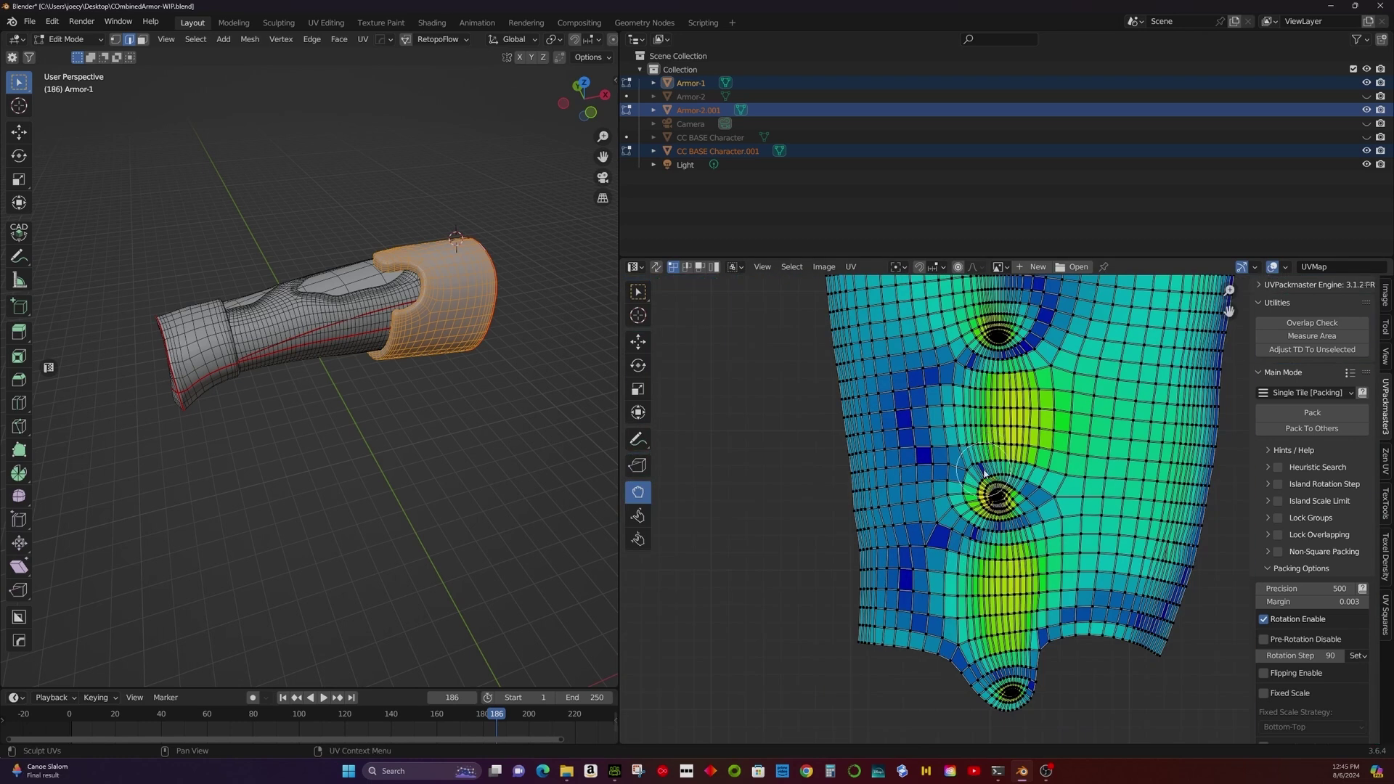
# Push the compressed faces around the pinched spot further outward with the Grab brush in face selection mode.
pyautogui.scroll(4, 978, 477)
pyautogui.scroll(4, 435, 327)
pyautogui.scroll(3, 978, 477)
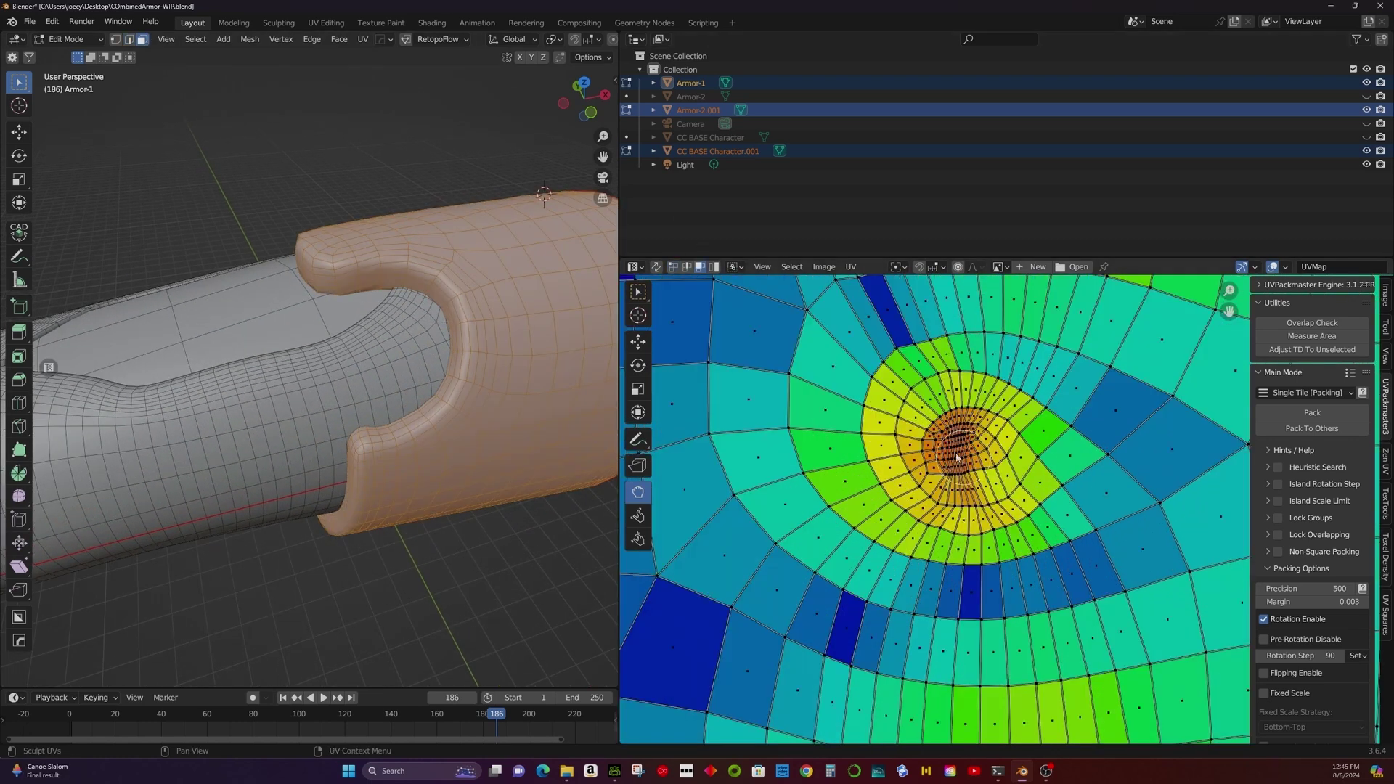
pyautogui.press('3')
pyautogui.moveTo(875, 421)
pyautogui.mouseDown()
pyautogui.moveTo(929, 474)
pyautogui.moveTo(962, 452)
pyautogui.moveTo(956, 479)
pyautogui.moveTo(915, 478)
pyautogui.moveTo(944, 519)
pyautogui.mouseUp()
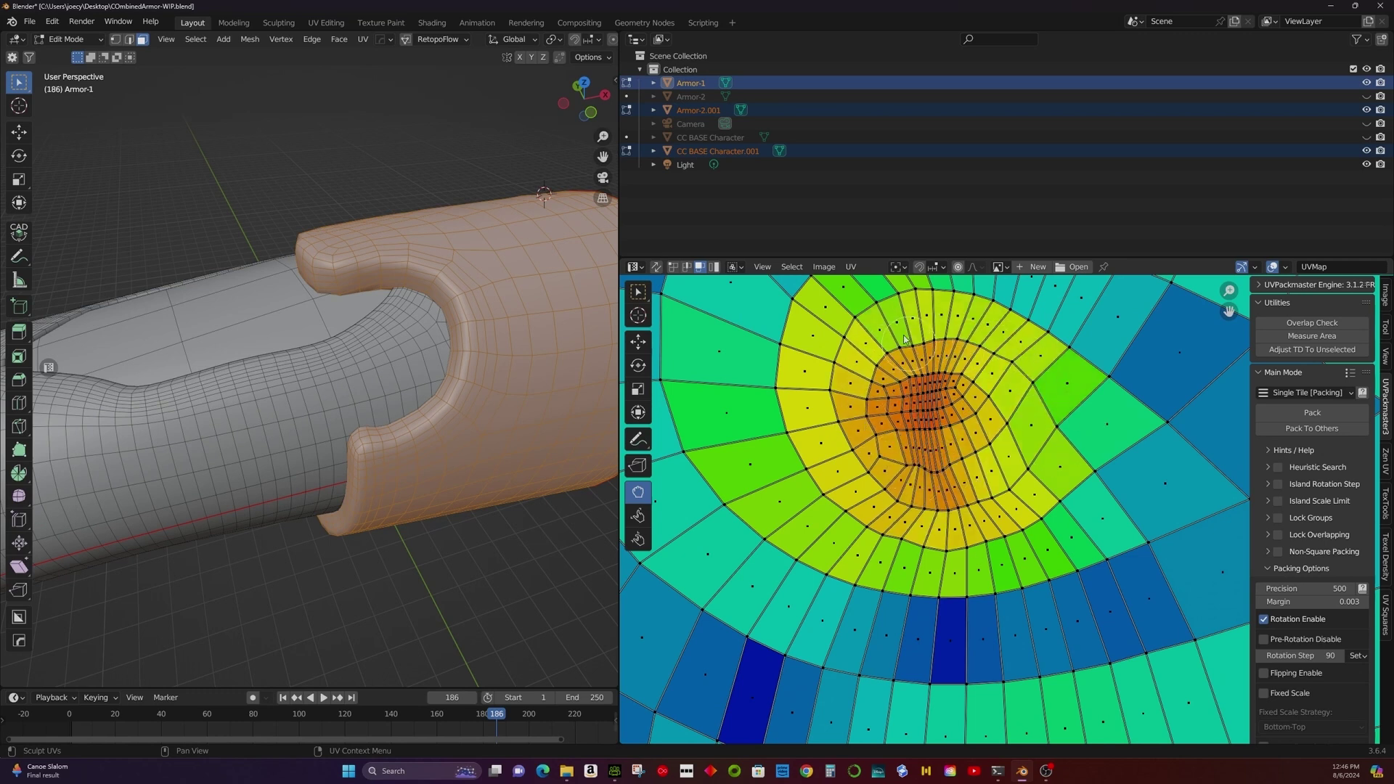
pyautogui.scroll(5, 907, 348)
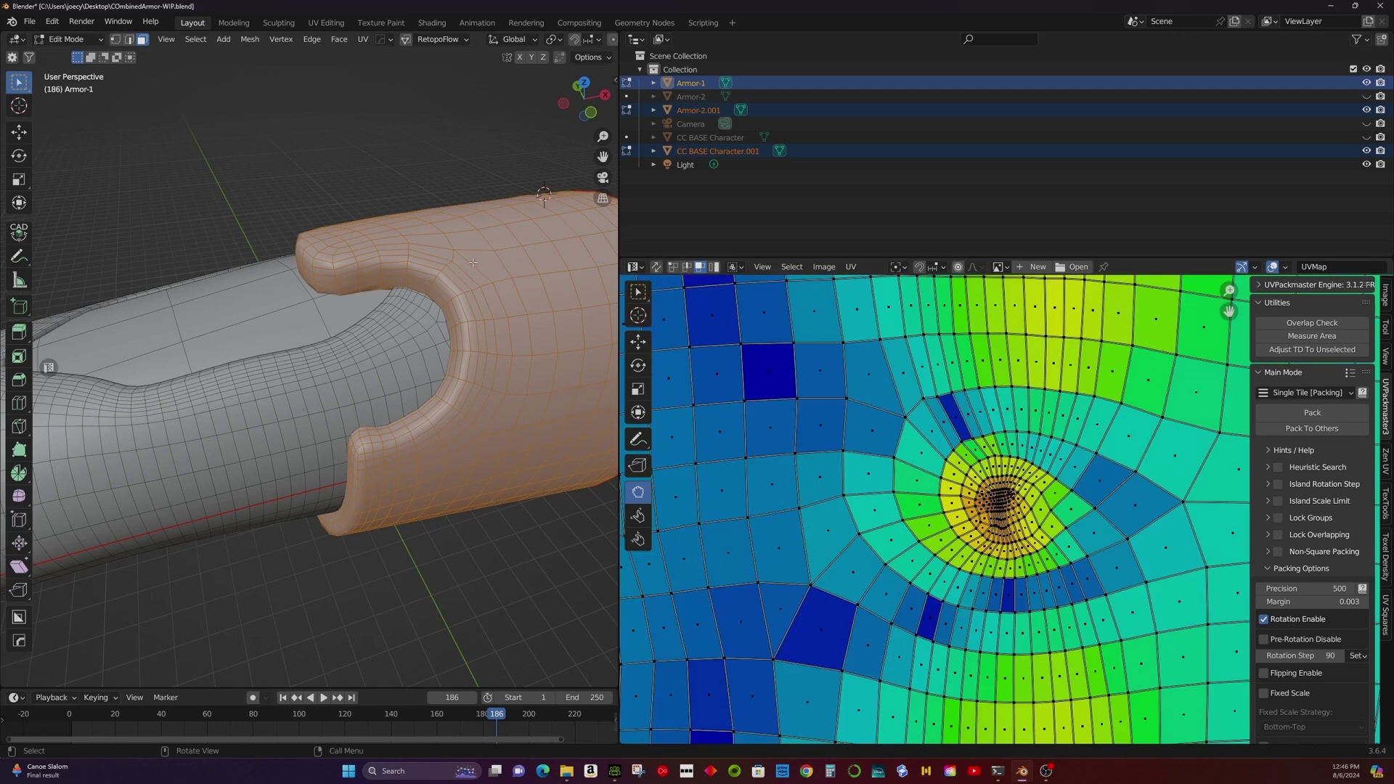
# Enable UV sync selection and circle-select the most stretched UV faces to locate them on the upper cuff.
pyautogui.moveTo(212, 280); pyautogui.dragTo(508, 378, button='middle')
pyautogui.click(638, 292)
pyautogui.click(656, 267)
pyautogui.press('c')
pyautogui.moveTo(1043, 468); pyautogui.dragTo(957, 479)
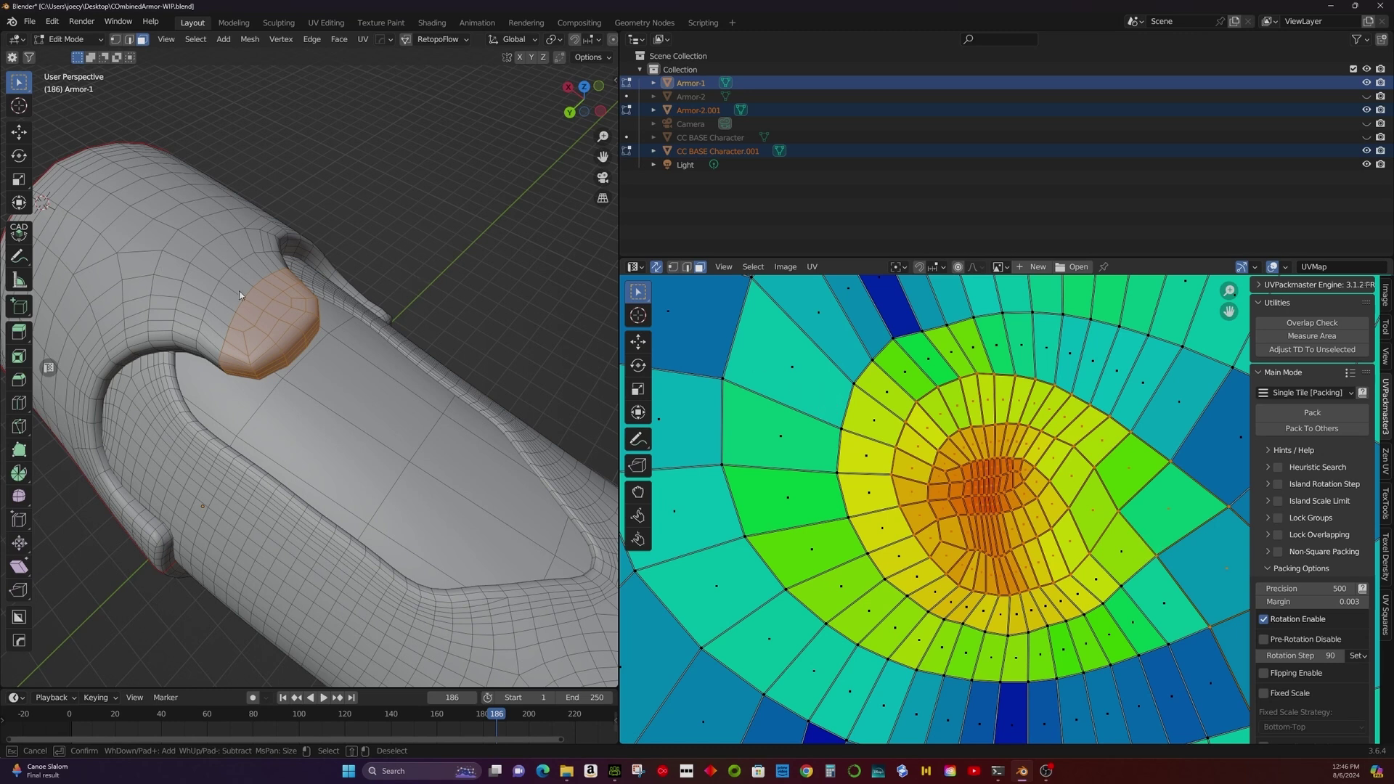
pyautogui.press('Escape')
pyautogui.scroll(-5, 204, 262)
pyautogui.scroll(-3, 936, 508)
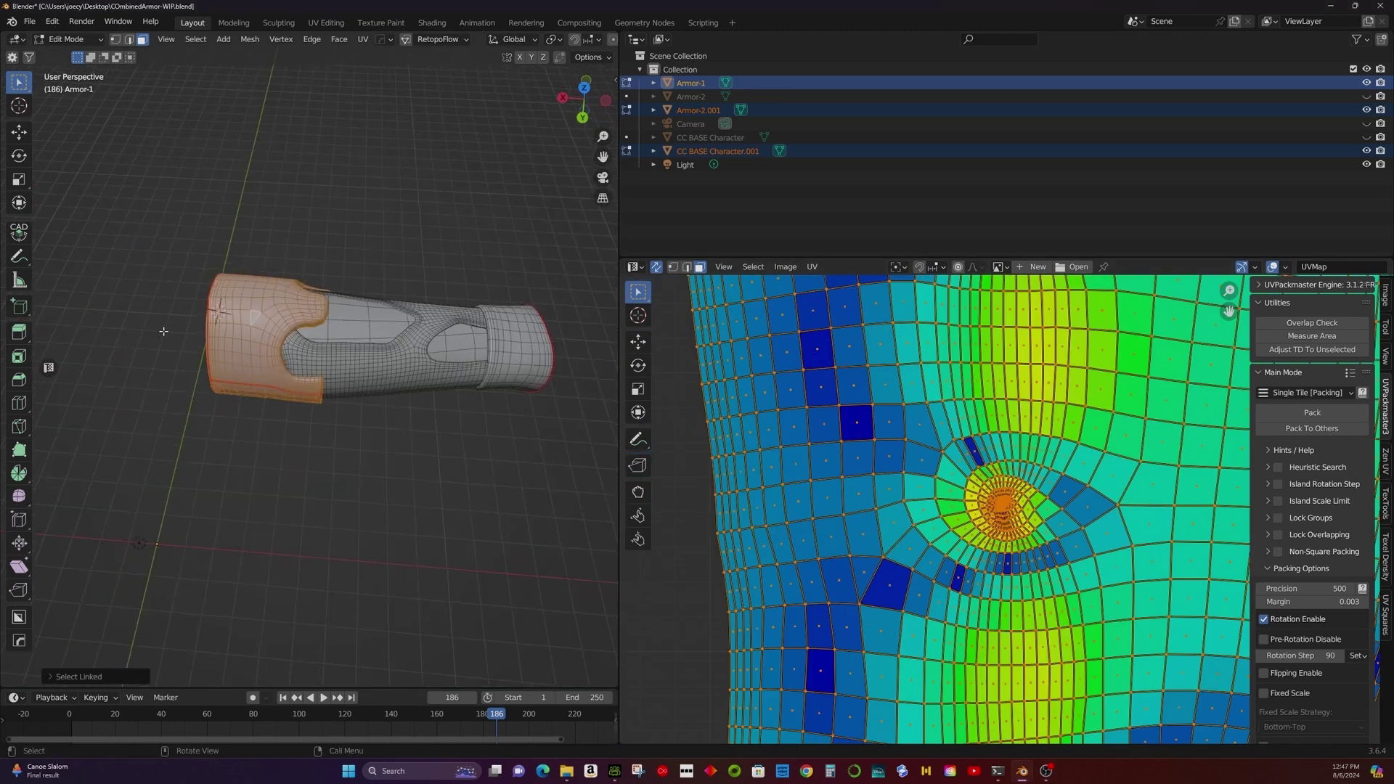
# Isolate the upper cuff by hiding the other geometry, clear the selection and switch to edge selection.
pyautogui.hotkey('shift', 'h')
pyautogui.hotkey('alt', 'h')
pyautogui.moveTo(205, 262); pyautogui.dragTo(326, 412, button='middle')
pyautogui.hotkey('alt', 'a')
pyautogui.press('2')
pyautogui.scroll(3, 86, 410)
pyautogui.scroll(3, 579, 413)
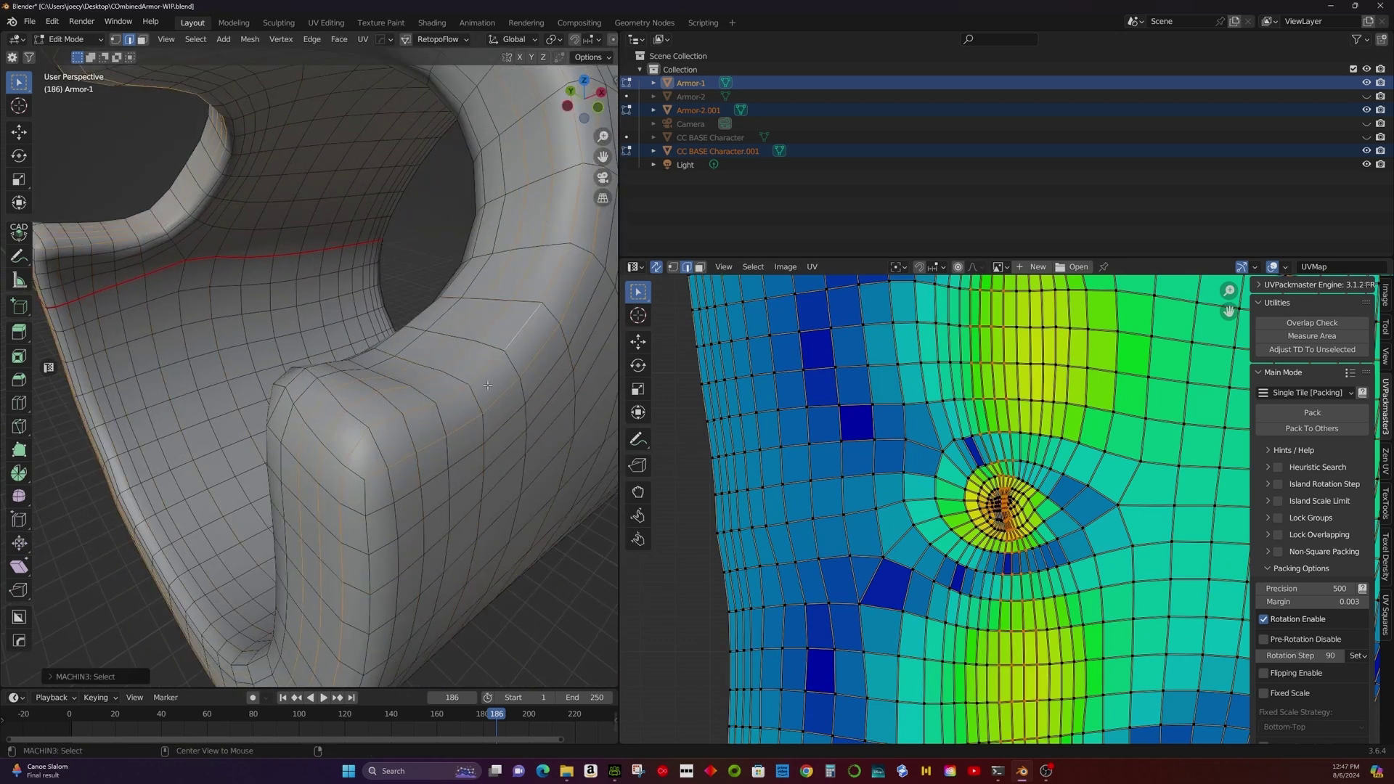
# Select the edge loop along the upper cuff's notched rim and mark it as a seam.
pyautogui.click(378, 456)
pyautogui.press('2')
pyautogui.click(385, 422)
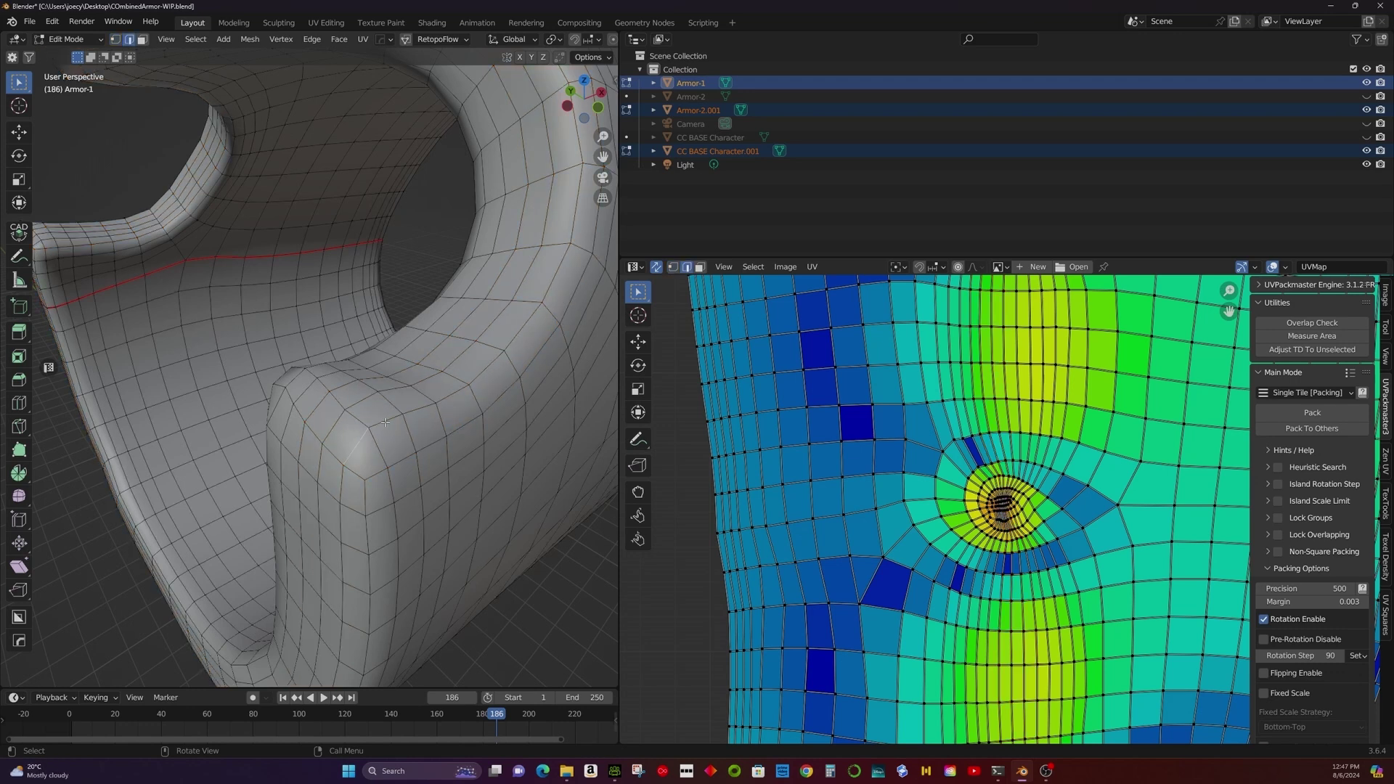
pyautogui.scroll(-4, 580, 201)
pyautogui.moveTo(579, 201); pyautogui.dragTo(346, 362, button='middle')
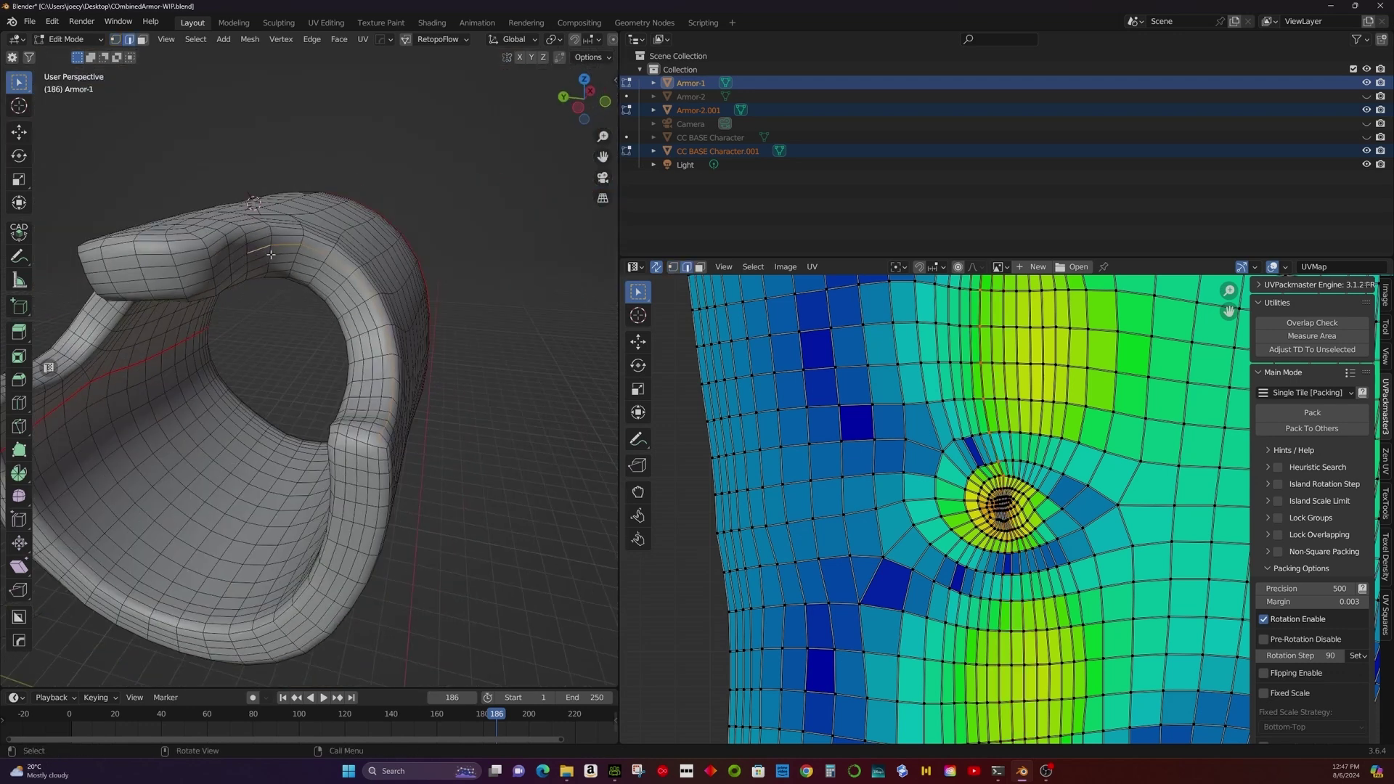
pyautogui.scroll(3, 345, 362)
pyautogui.scroll(2, 345, 362)
pyautogui.press('1')
pyautogui.rightClick(267, 319)
pyautogui.press('Escape')
pyautogui.press('g')
pyautogui.rightClick(349, 321)
pyautogui.scroll(-3, 349, 320)
pyautogui.hotkey('ctrl', 'e')
pyautogui.click(396, 333)
# Unwrap the upper cuff using its new rim seam and unhide the other armor parts.
pyautogui.press('a')
pyautogui.press('u')
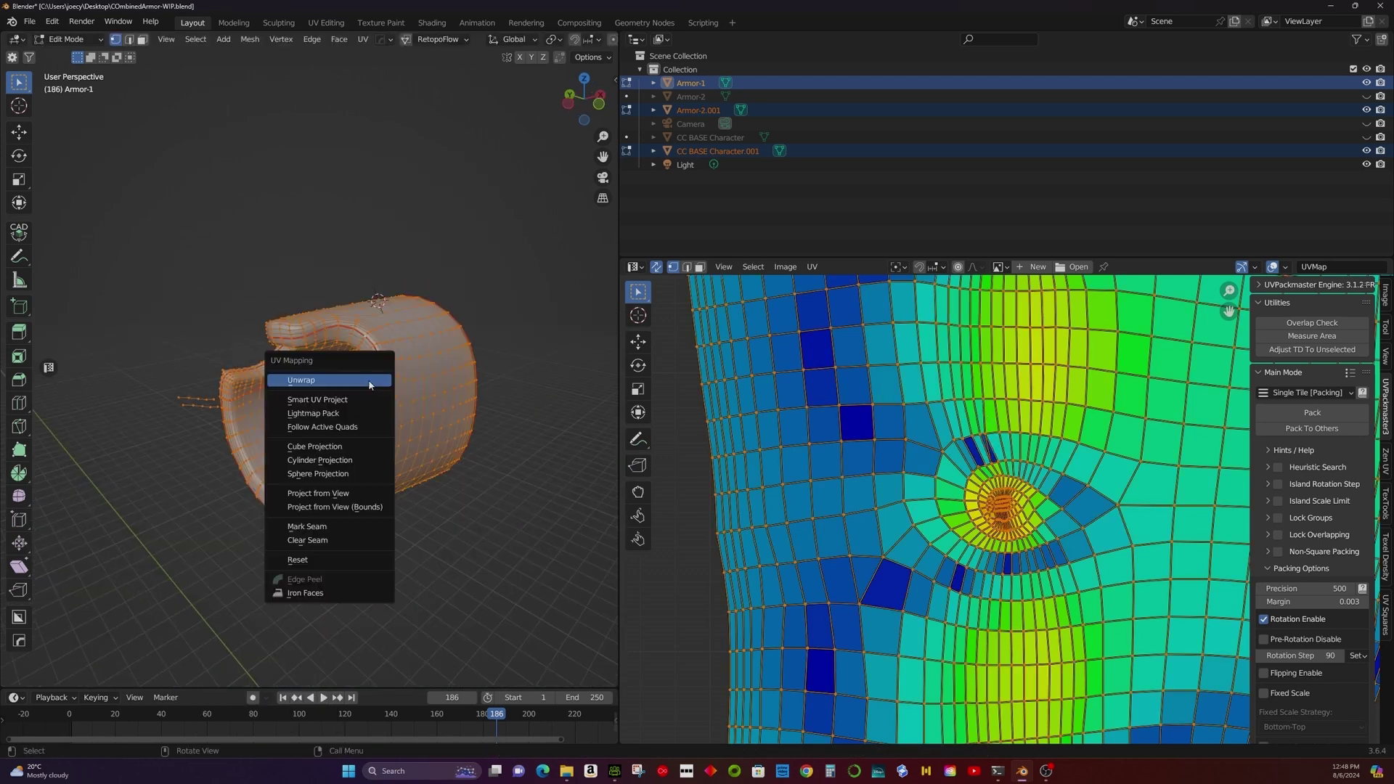
pyautogui.click(312, 289)
pyautogui.scroll(4, 1019, 426)
pyautogui.scroll(-6, 1019, 426)
# Pack all UV islands into a single tile with UVPackmaster and average the islands' scale.
pyautogui.click(812, 267)
pyautogui.click(872, 550)
pyautogui.click(1312, 411)
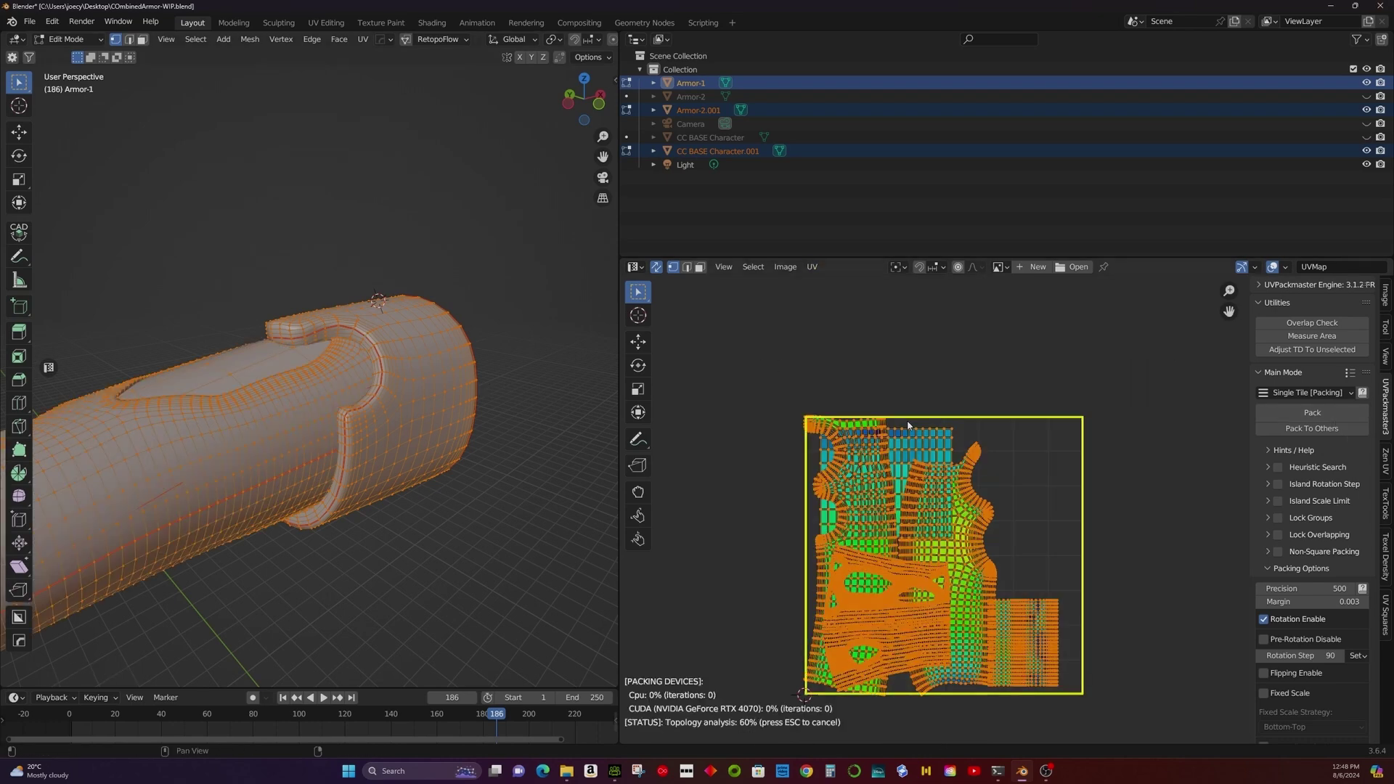
pyautogui.scroll(5, 936, 508)
pyautogui.click(812, 267)
pyautogui.click(872, 513)
pyautogui.scroll(4, 1000, 395)
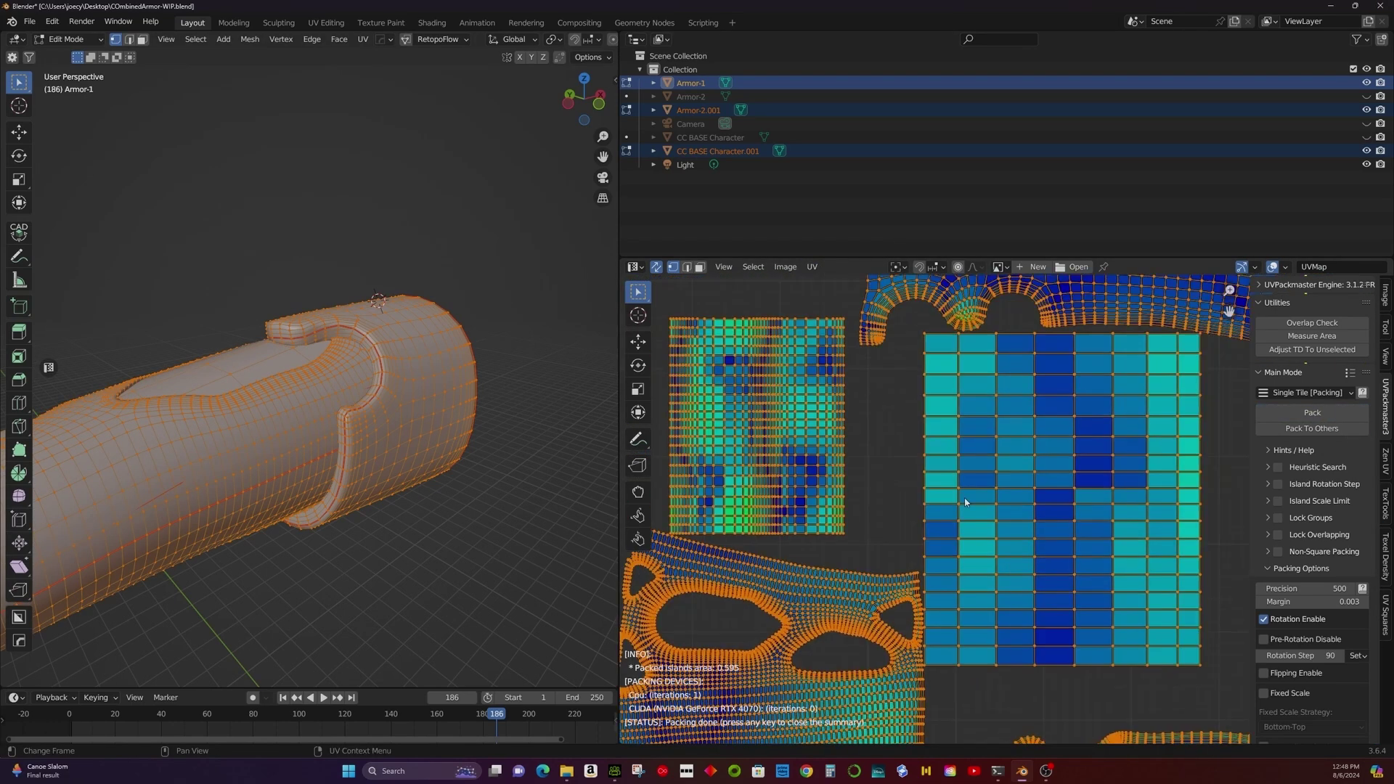
pyautogui.scroll(-3, 934, 543)
# Move the inner sleeve's and the frame's UV islands clear of their neighbours within the tile.
pyautogui.click(911, 378)
pyautogui.scroll(6, 910, 379)
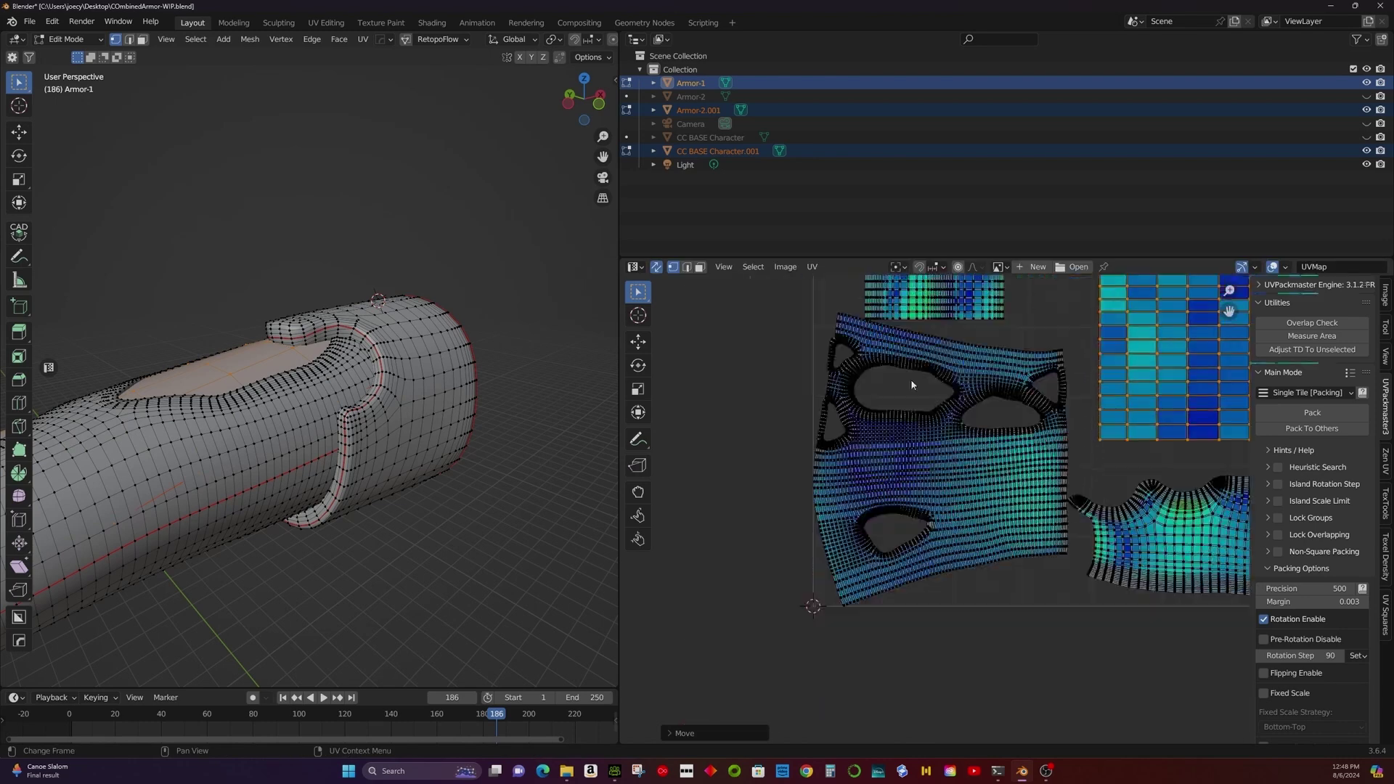
pyautogui.scroll(-4, 1008, 398)
pyautogui.press('l')
pyautogui.press('l')
pyautogui.press('y')
pyautogui.hotkey('ctrl', 'z')
pyautogui.hotkey('ctrl', 'z')
pyautogui.scroll(6, 973, 471)
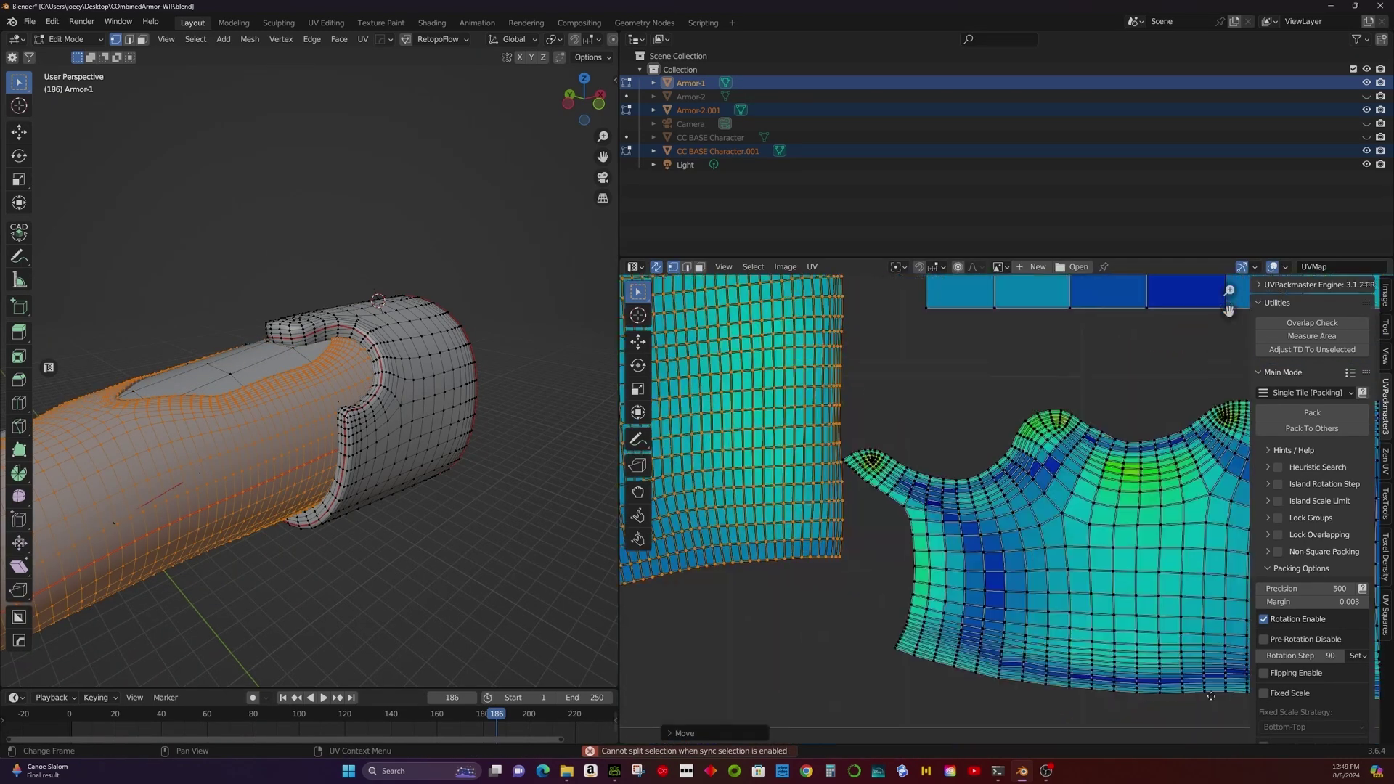
pyautogui.scroll(-10, 978, 419)
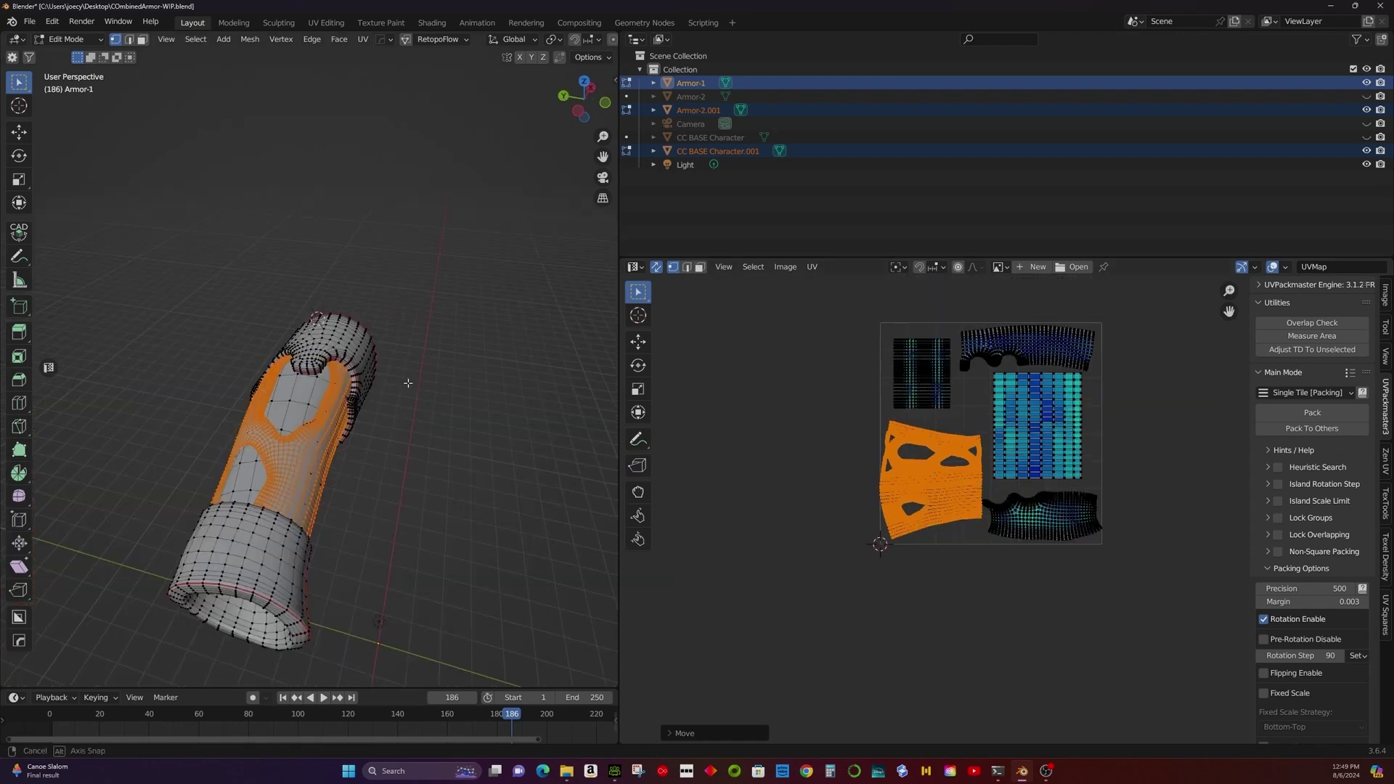
# Select Armor-2.001, CC BASE Character.001 and Armor-1 and join them into one object with Armor-1 active.
pyautogui.click(30, 21)
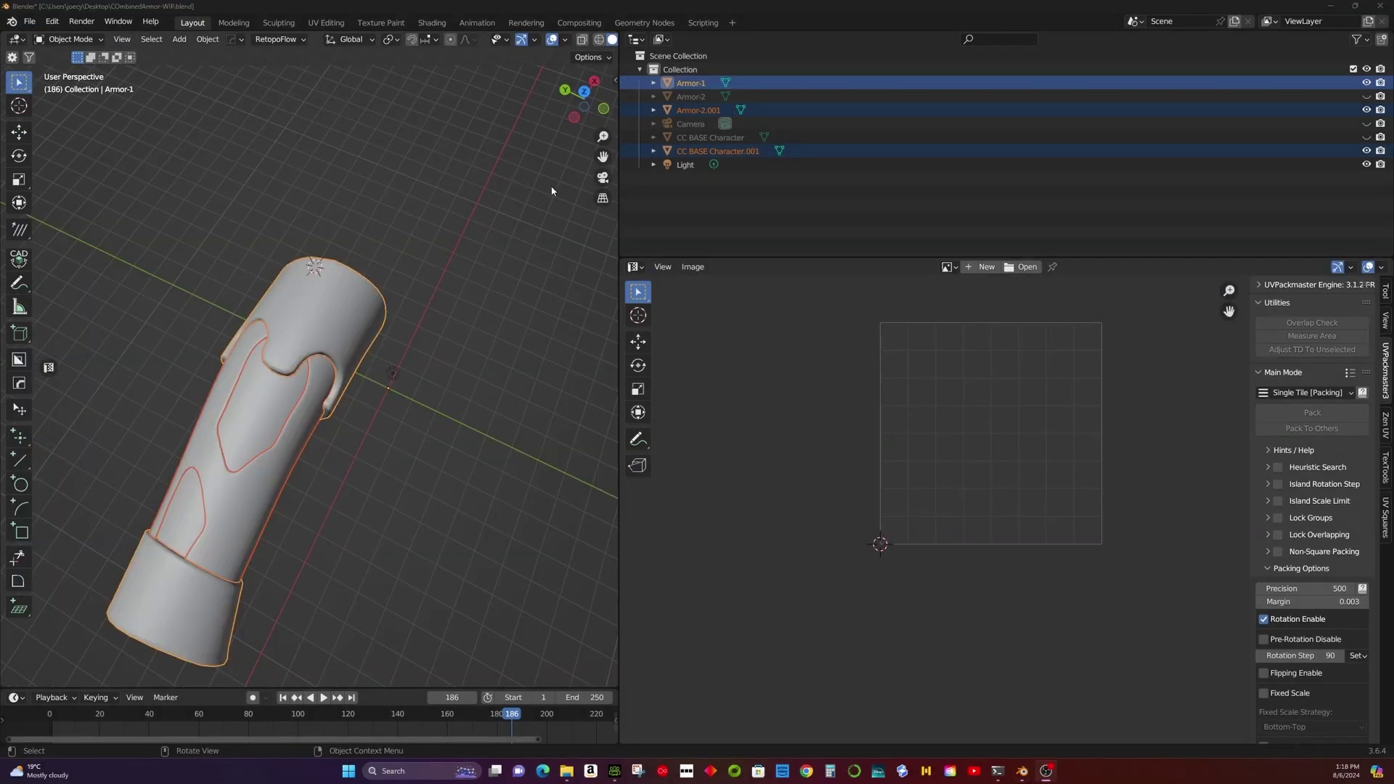
pyautogui.keyDown('ctrl'); pyautogui.click(698, 110); pyautogui.keyUp('ctrl')
pyautogui.keyDown('ctrl'); pyautogui.click(717, 151); pyautogui.keyUp('ctrl')
pyautogui.keyDown('ctrl'); pyautogui.click(689, 83); pyautogui.keyUp('ctrl')
pyautogui.rightClick(181, 234)
pyautogui.click(206, 316)
# Export the joined armor as a Wavefront OBJ named Combined Armor .obj, limited to the selected object, and save the Blender file.
pyautogui.click(30, 21)
pyautogui.moveTo(121, 218)
pyautogui.click(198, 285)
pyautogui.click(614, 499)
pyautogui.write('Cobined Armor .obj')
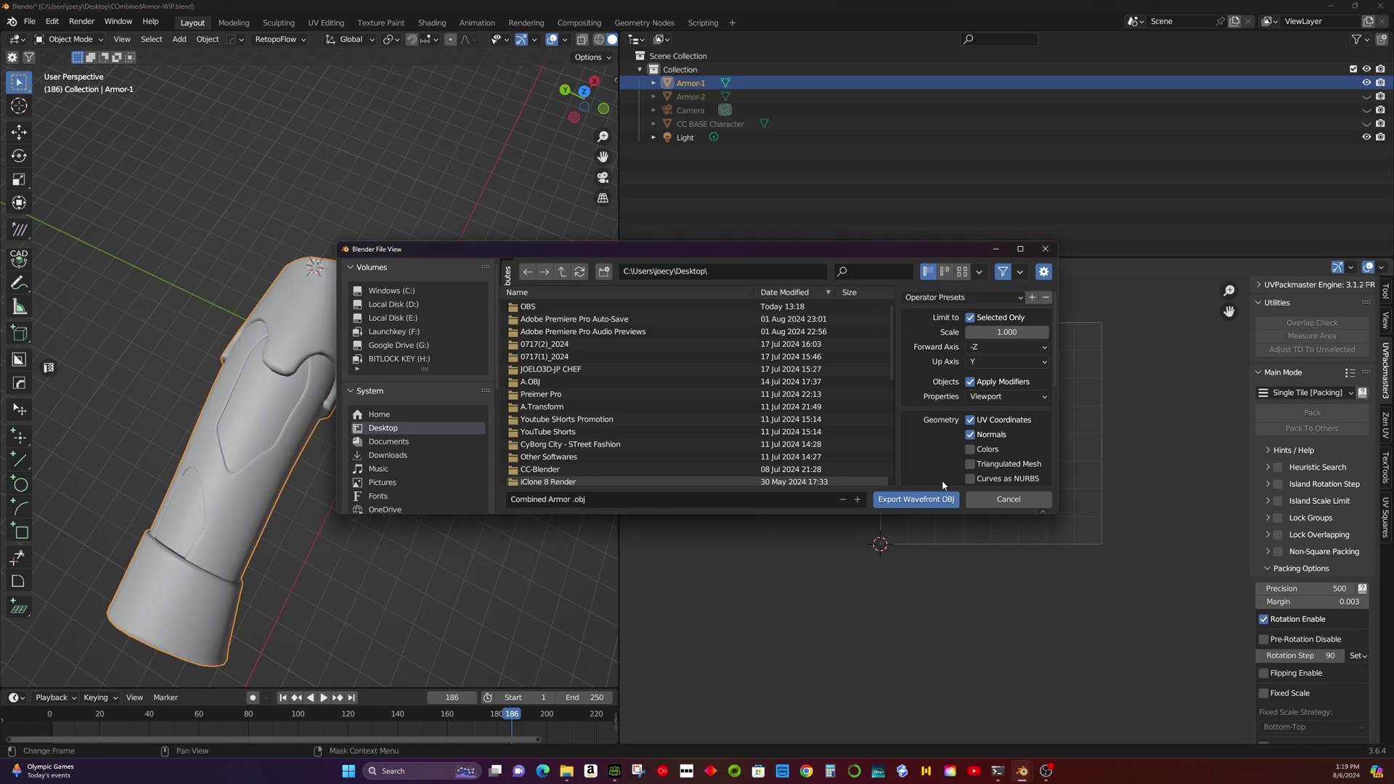
pyautogui.click(905, 500)
pyautogui.click(30, 21)
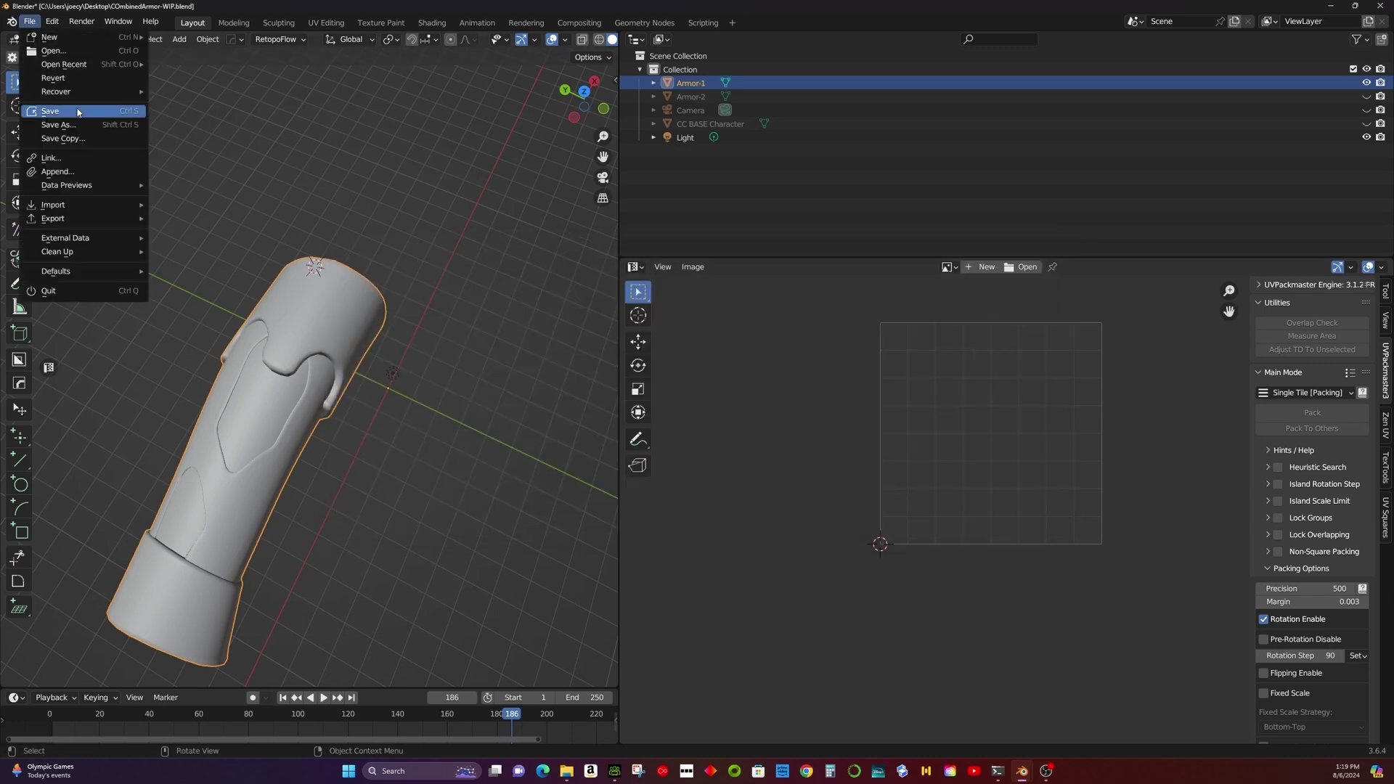
pyautogui.click(36, 290)
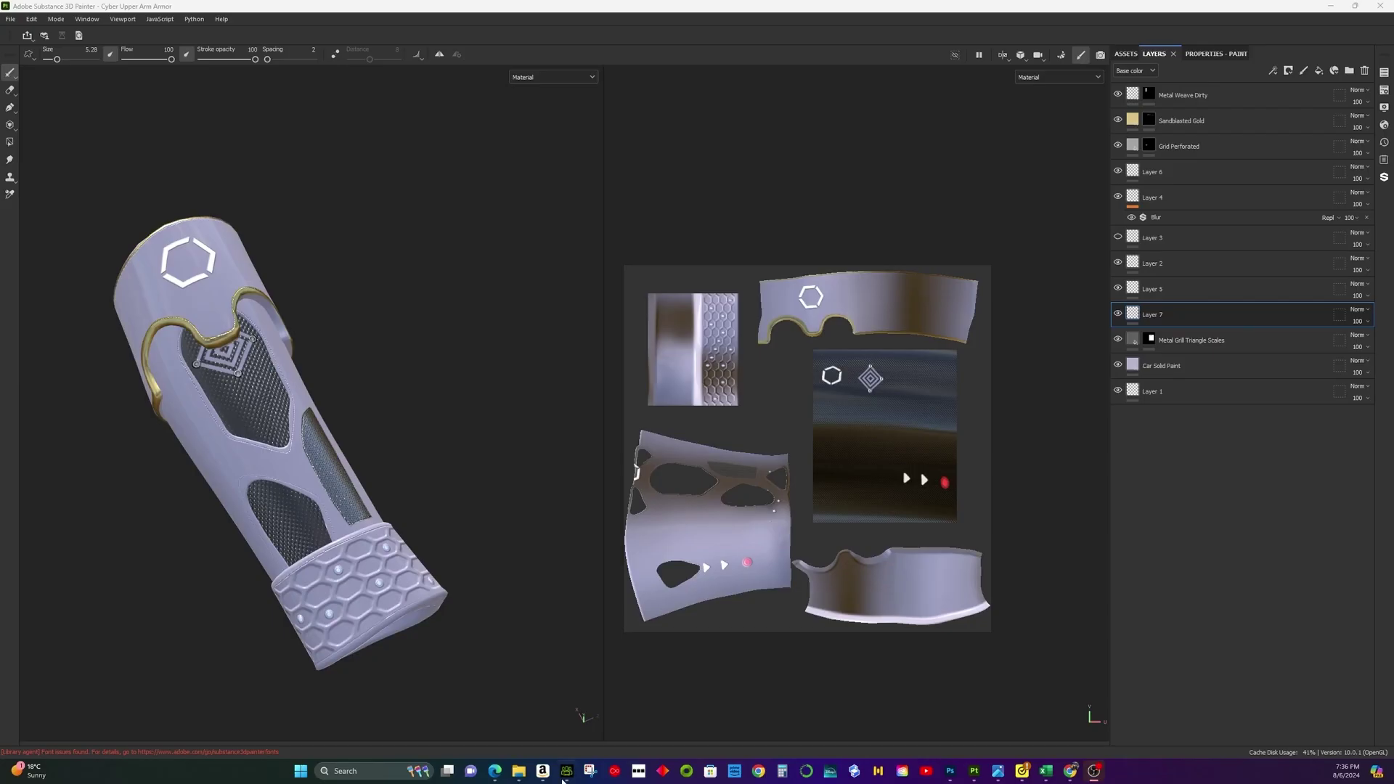
# In Substance 3D Painter, hide every layer above Car Solid Paint in the Cyber Upper Arm Armor project.
pyautogui.click(1117, 93)
pyautogui.click(1117, 120)
pyautogui.click(1117, 145)
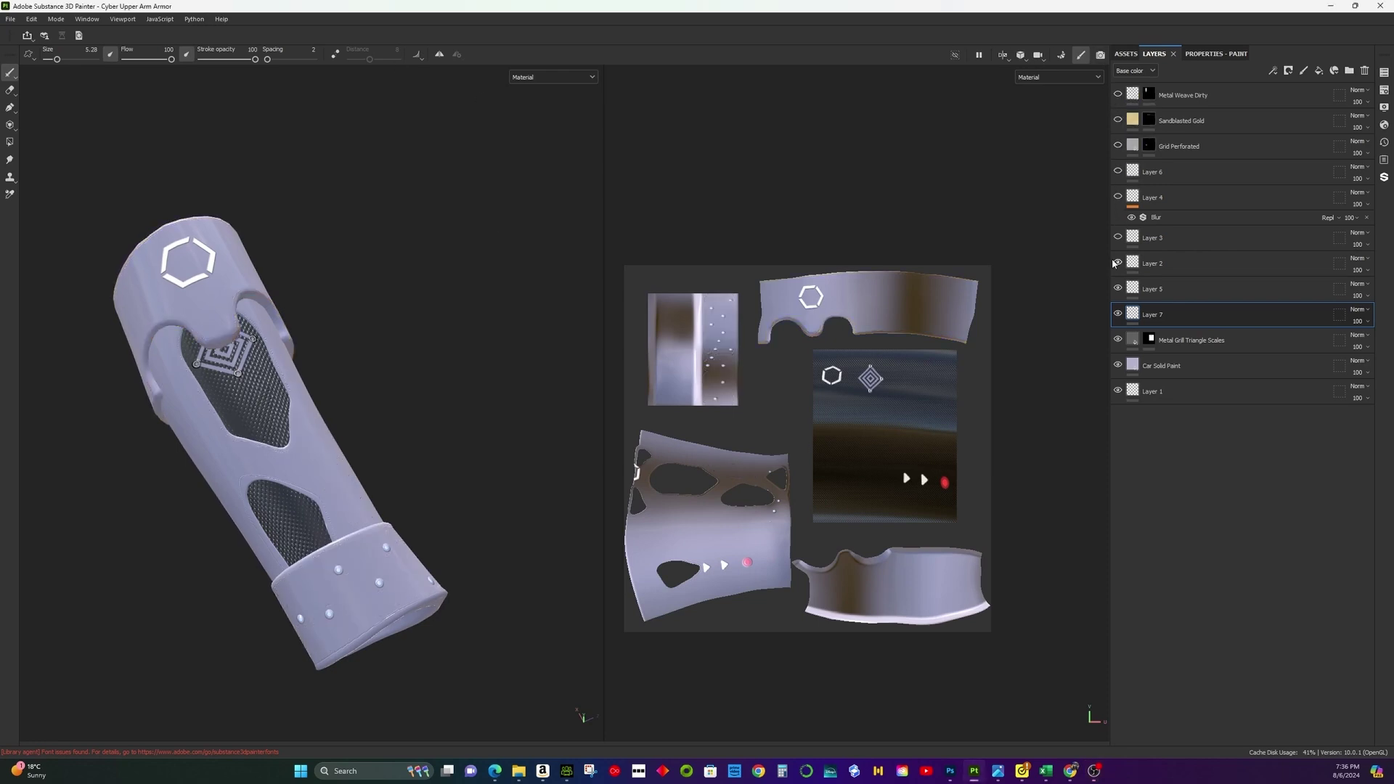
pyautogui.click(1118, 289)
pyautogui.click(1118, 339)
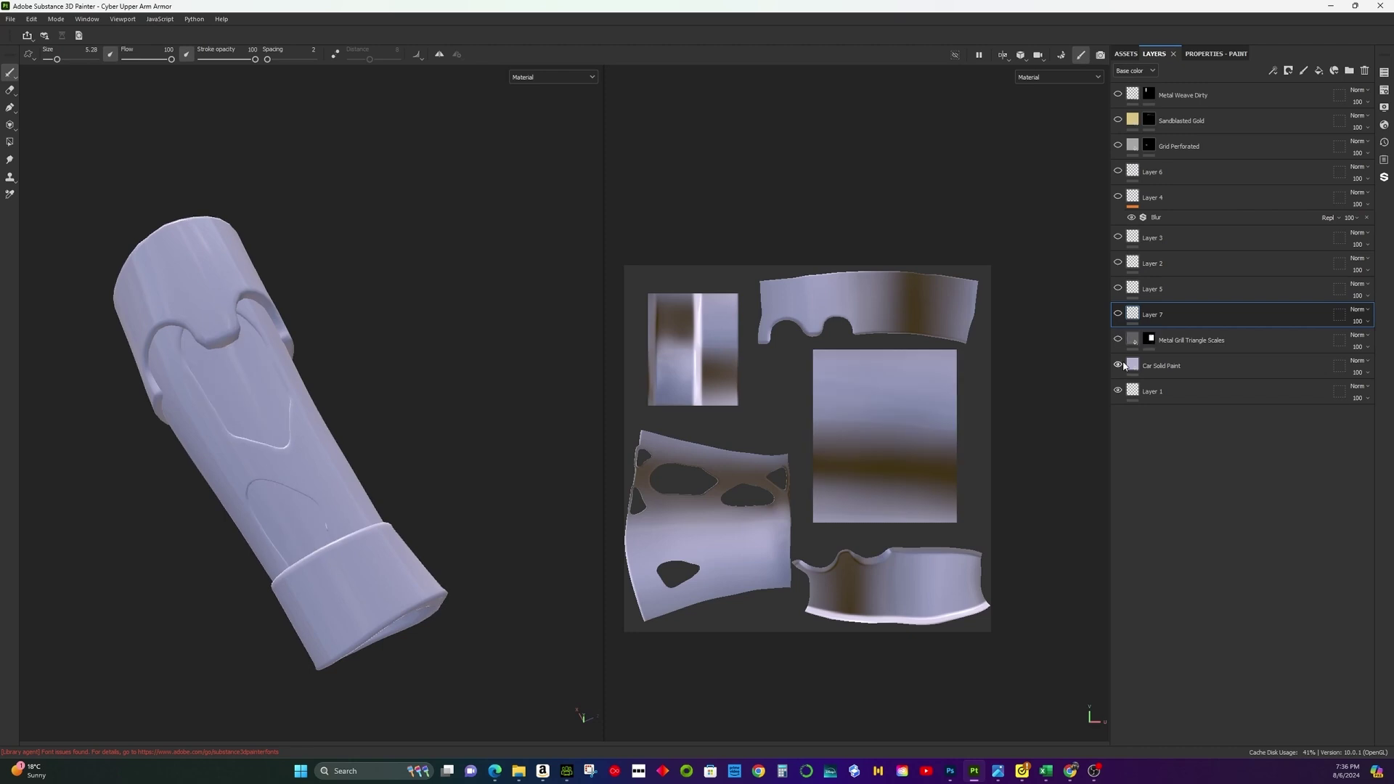
# Show the Metal Grill Triangle Scales layer and Layer 7 above the Car Solid Paint base.
pyautogui.keyDown('alt'); pyautogui.moveTo(454, 389); pyautogui.dragTo(429, 298); pyautogui.keyUp('alt')
pyautogui.click(1118, 365)
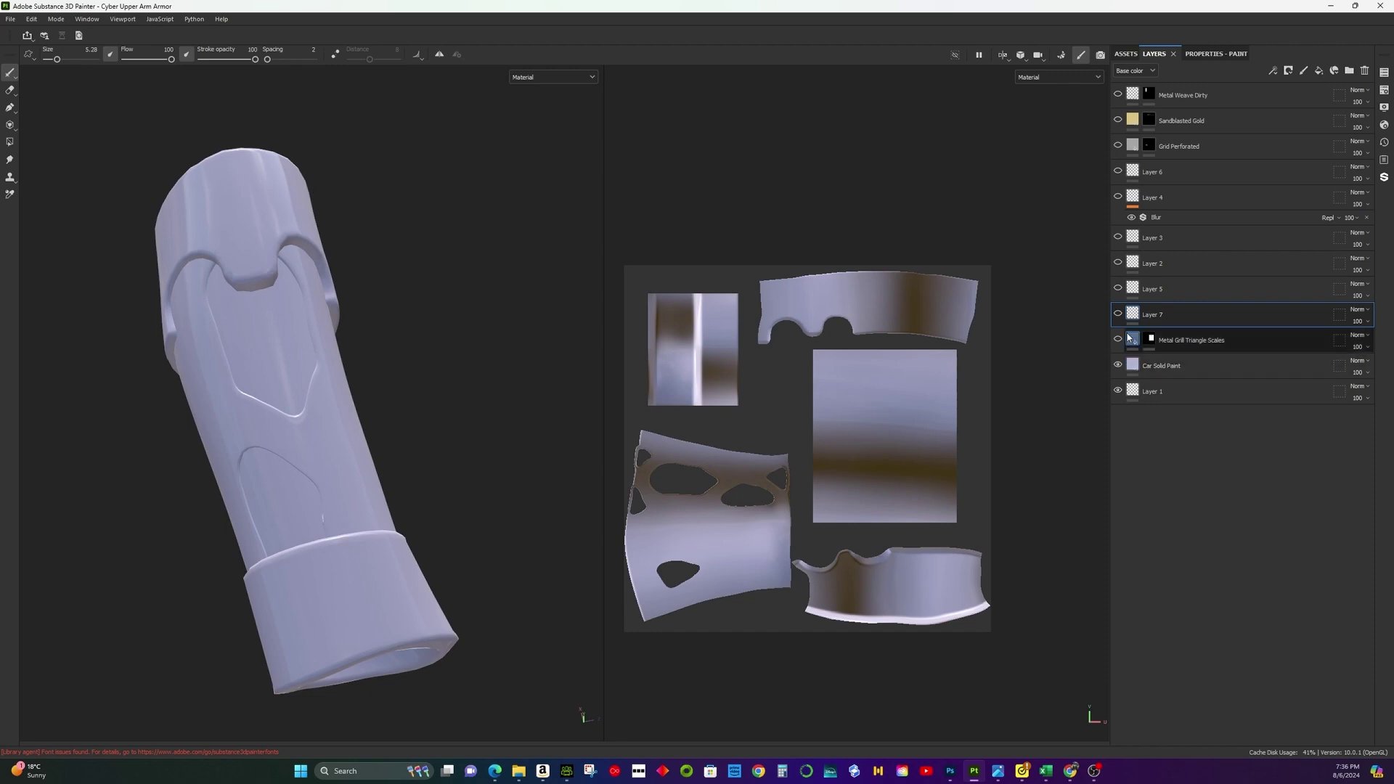
pyautogui.click(1118, 339)
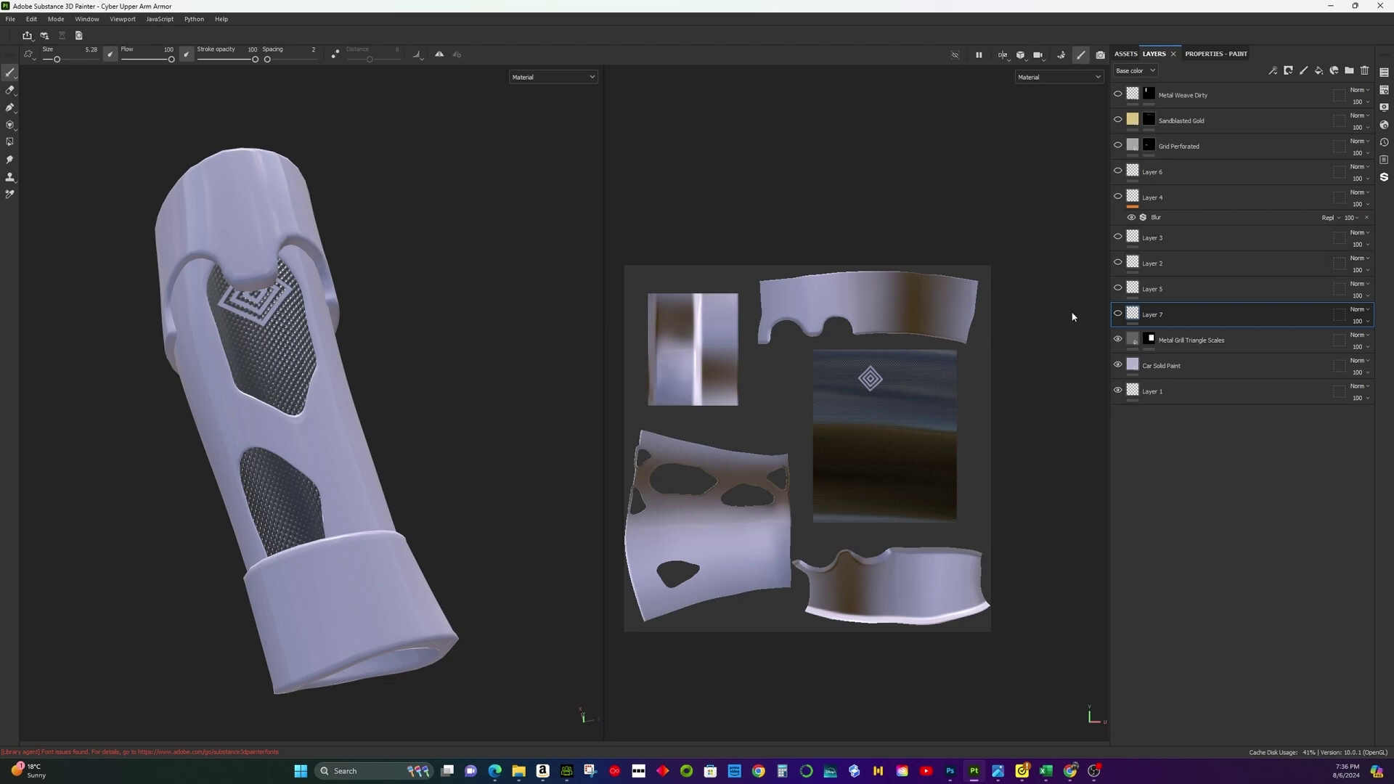
pyautogui.click(1117, 314)
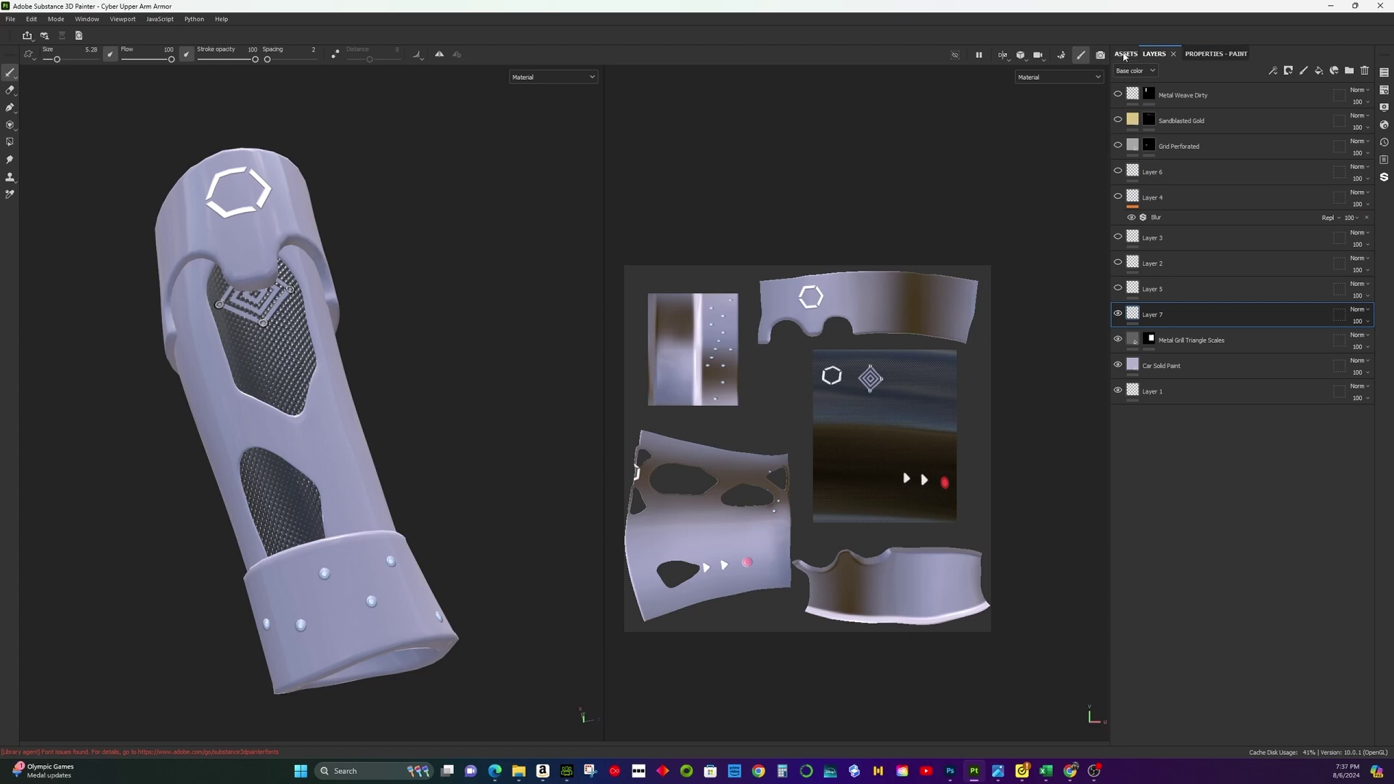
# Choose the Shape Border Circle alpha from the library and inspect the paint brush's parameters and material channels.
pyautogui.click(1126, 53)
pyautogui.scroll(-5, 1277, 494)
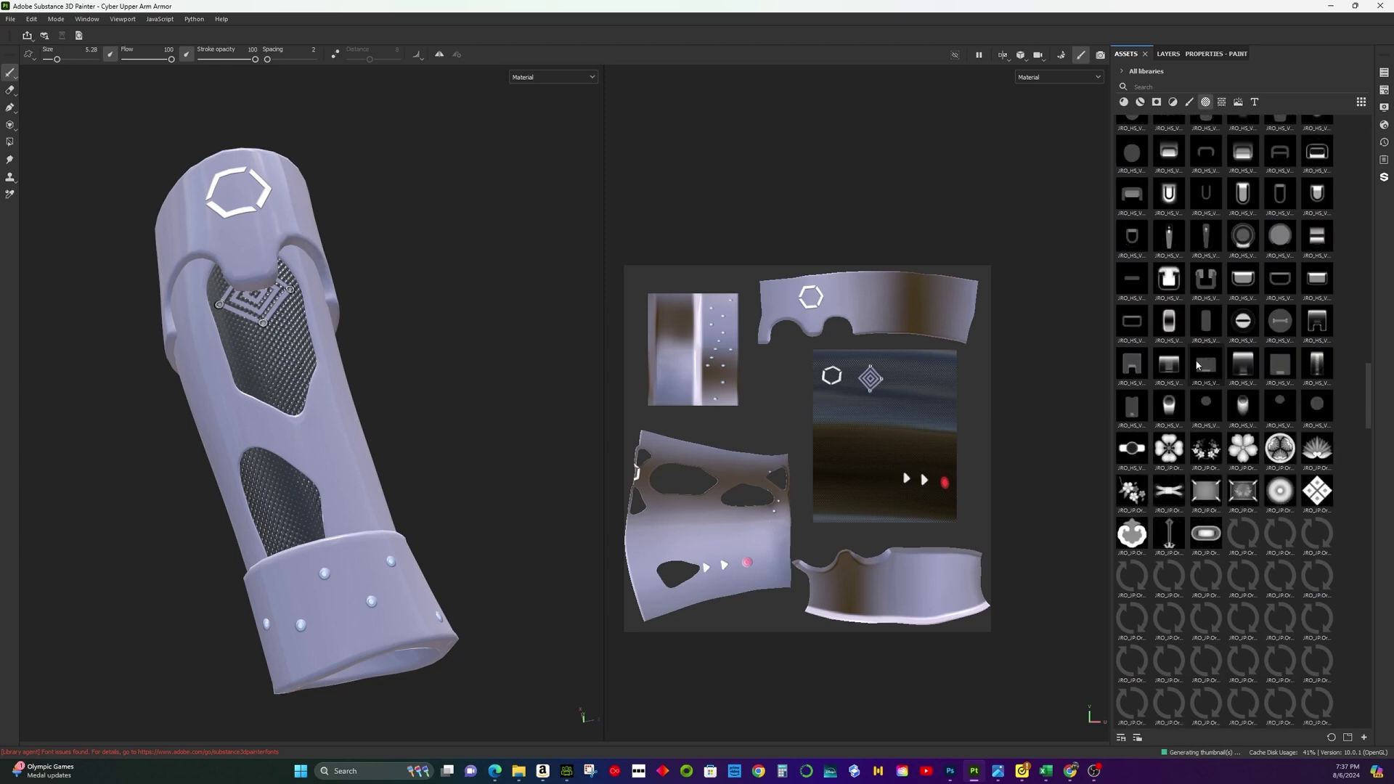
pyautogui.scroll(-5, 1278, 494)
pyautogui.scroll(-5, 1284, 508)
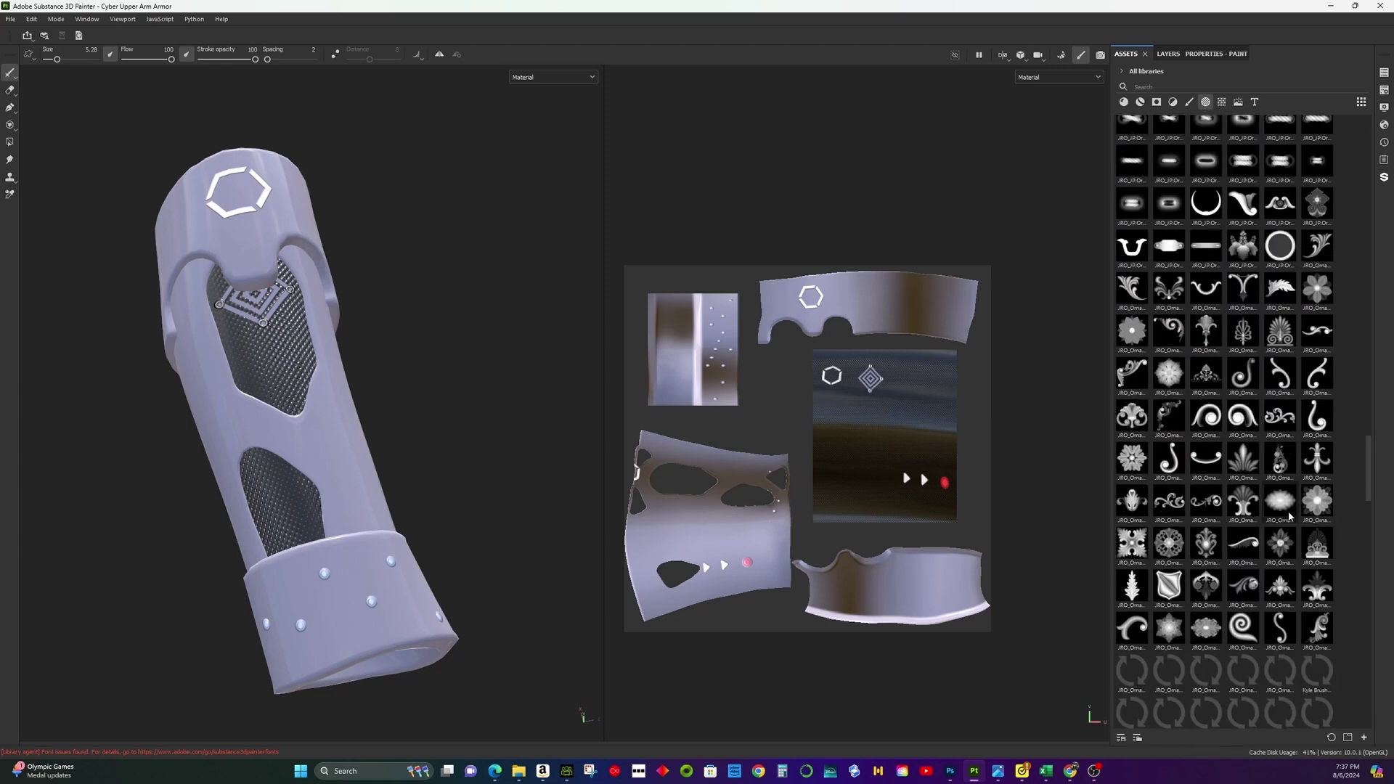
pyautogui.scroll(-10, 1290, 508)
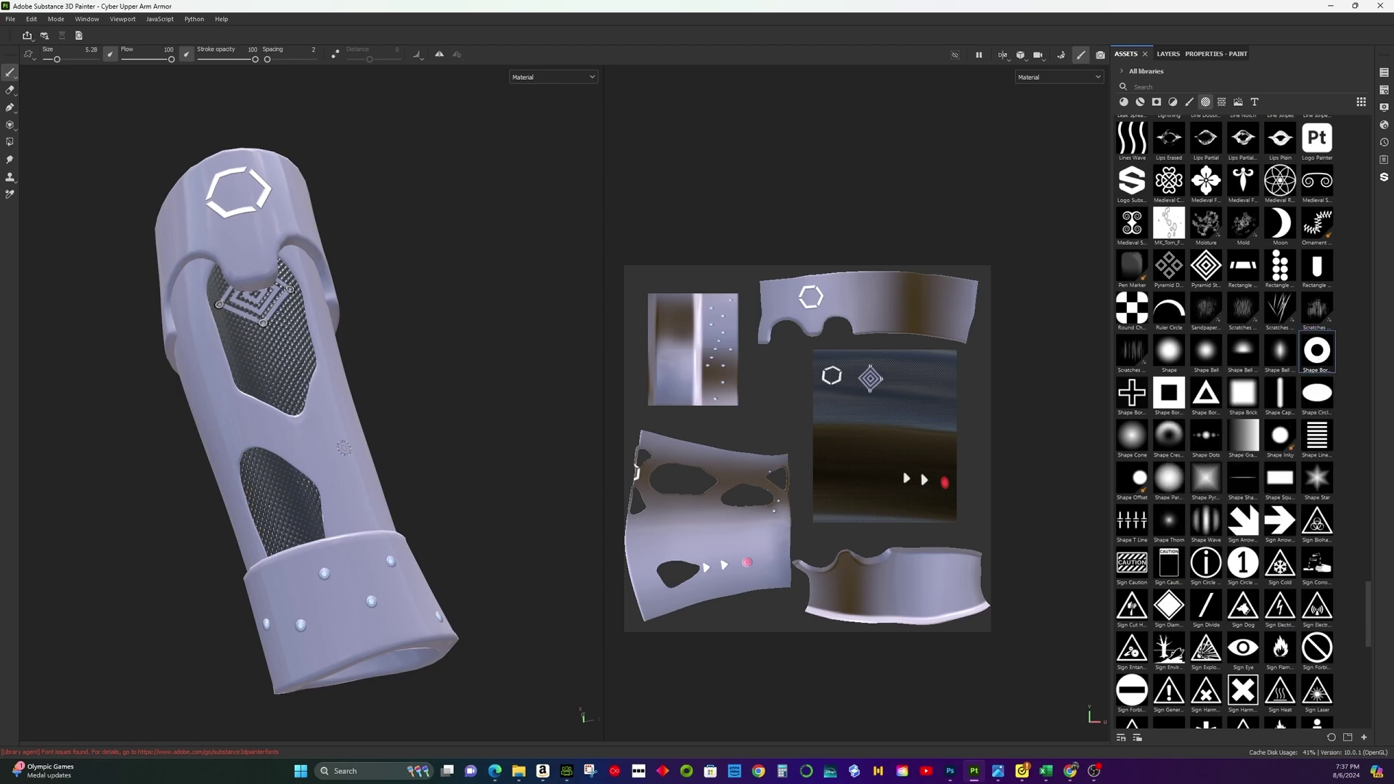
pyautogui.click(1169, 54)
pyautogui.click(1182, 56)
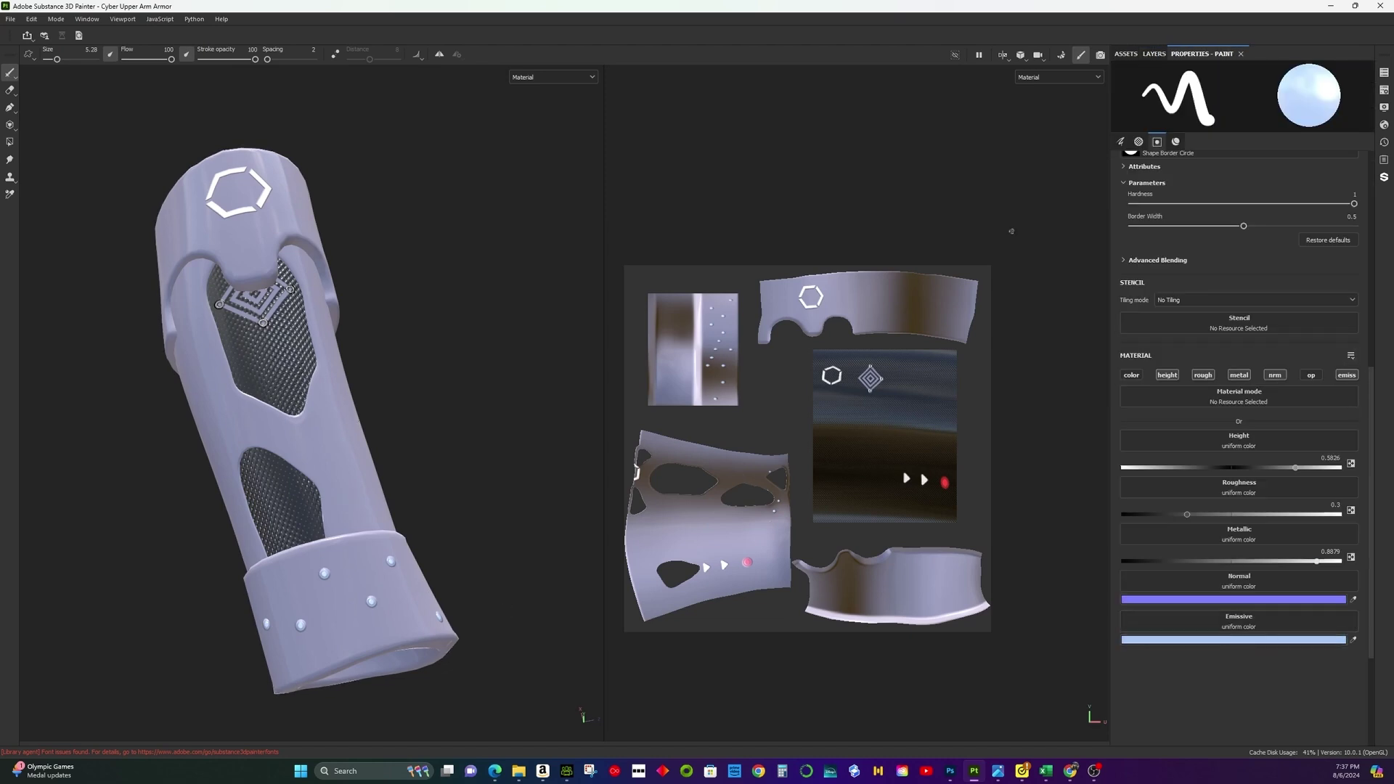
pyautogui.click(1154, 54)
pyautogui.click(1210, 54)
# Load a triangle outline alpha into the brush at size 28.93 and preview it over the forearm between the openings.
pyautogui.click(1126, 54)
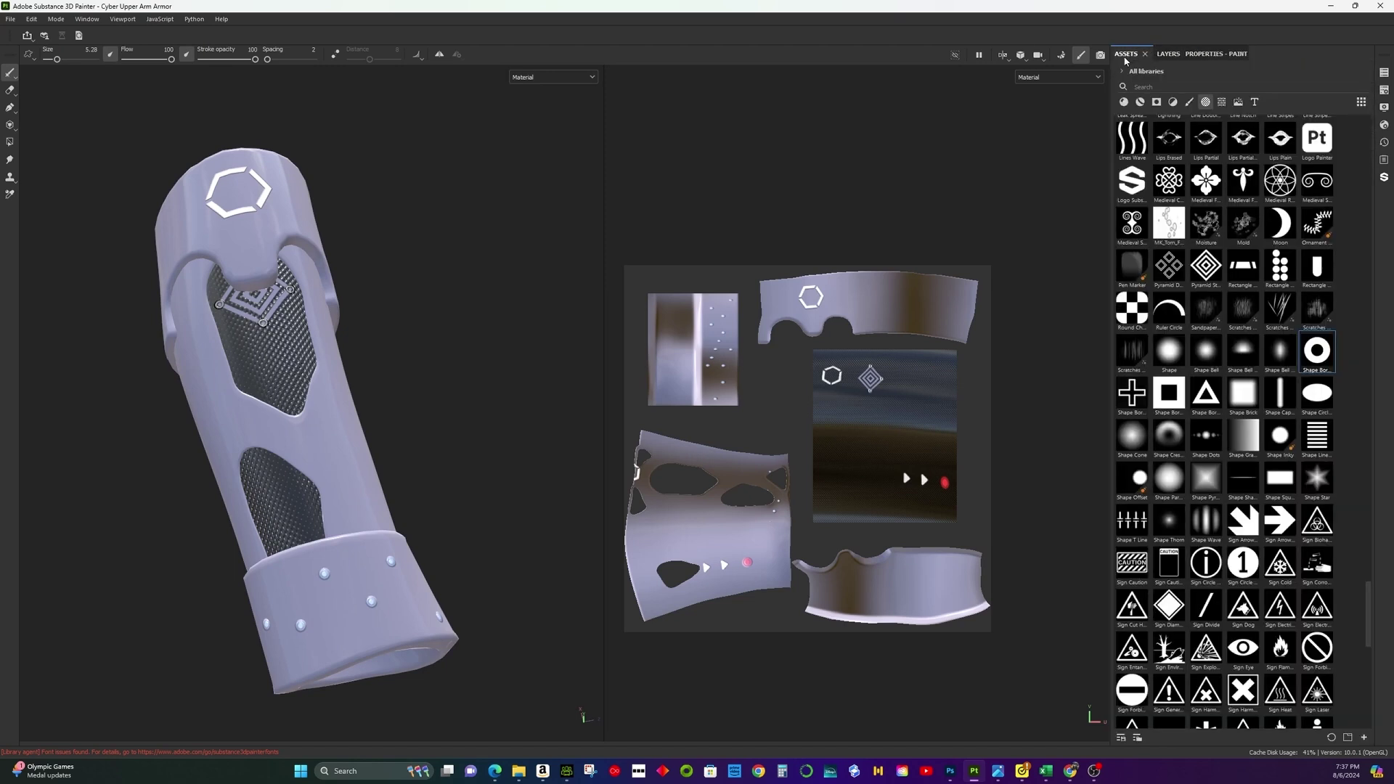
pyautogui.scroll(-10, 1191, 394)
pyautogui.moveTo(1180, 408)
pyautogui.scroll(1, 1179, 408)
pyautogui.scroll(-3, 1185, 460)
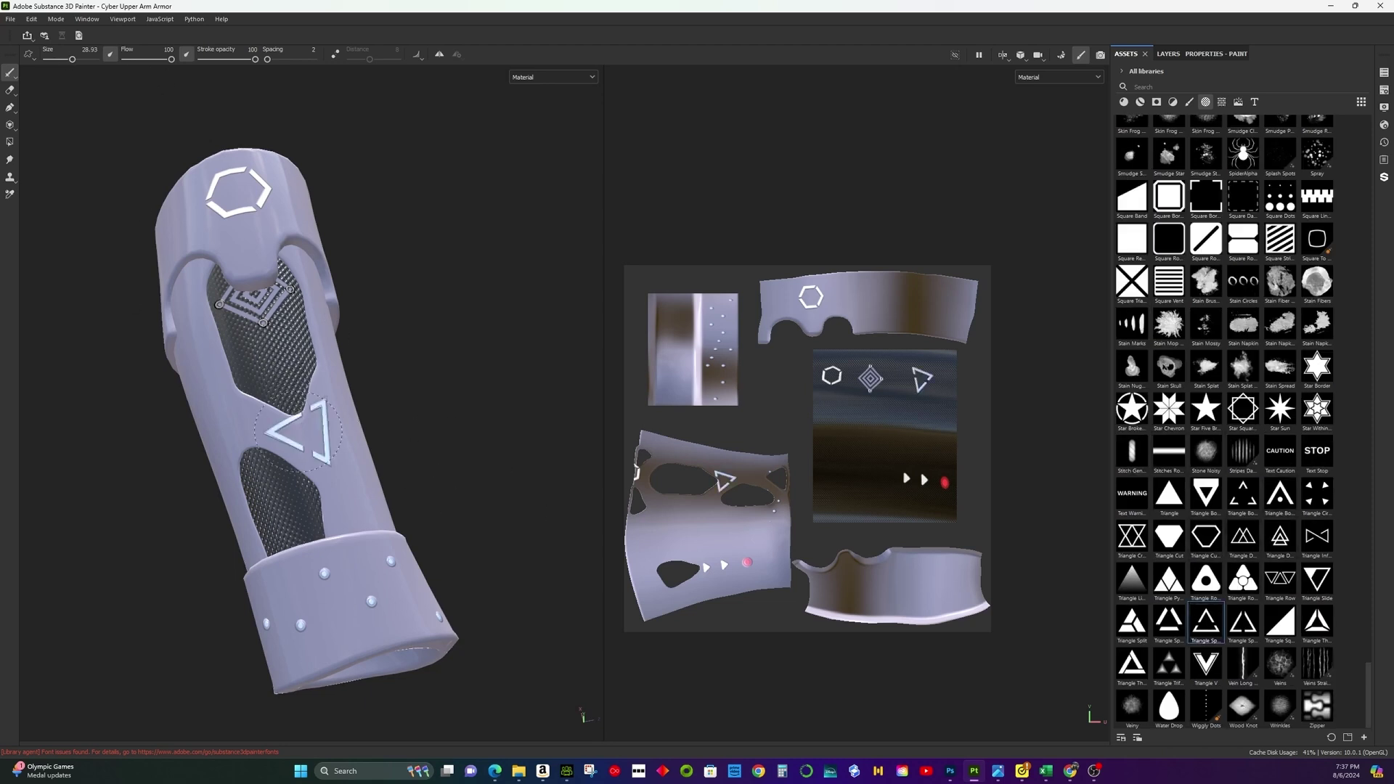
pyautogui.scroll(15, 1132, 218)
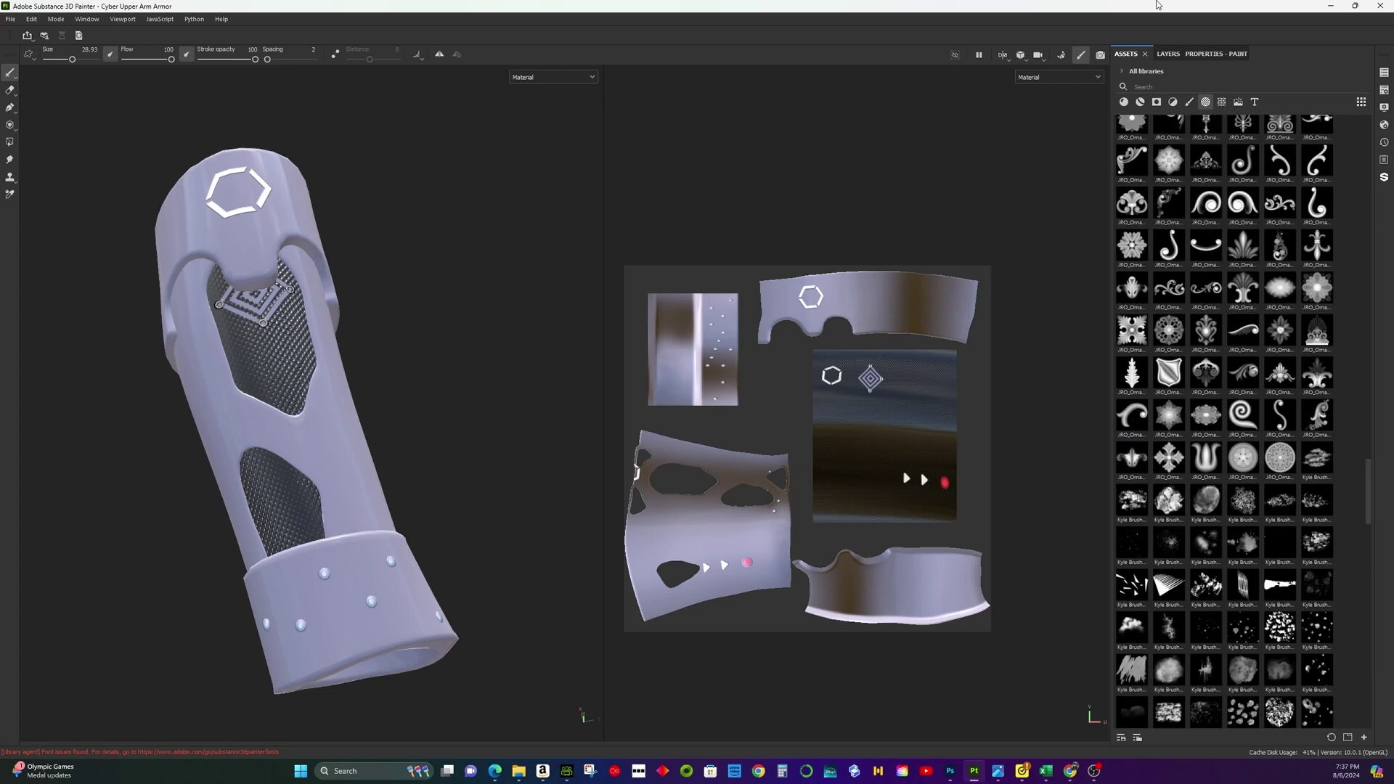
# Show Layers 5, 2, 3 and 4 to bring back the stitching and panel details on the frame.
pyautogui.click(1178, 57)
pyautogui.click(1118, 262)
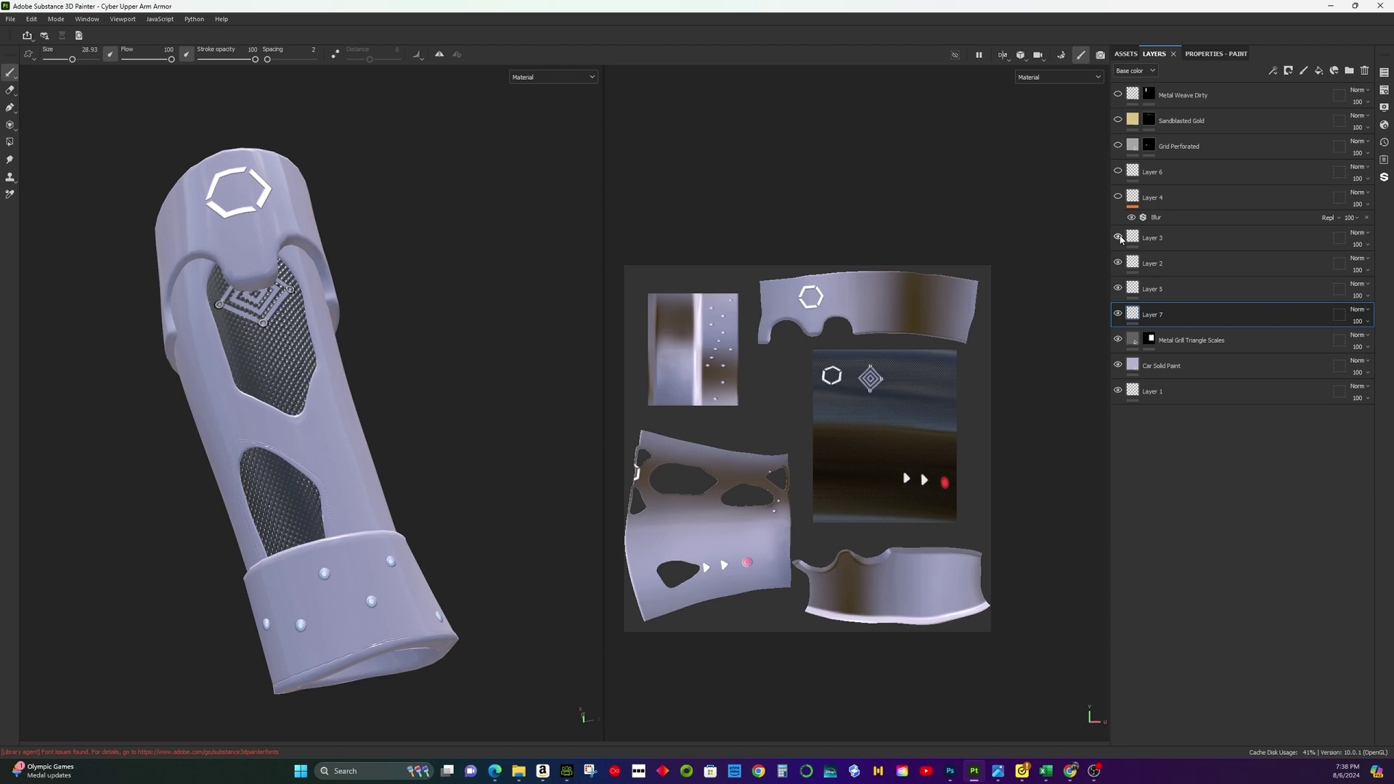
pyautogui.scroll(5, 326, 436)
pyautogui.keyDown('alt'); pyautogui.moveTo(291, 435); pyautogui.dragTo(328, 508); pyautogui.keyUp('alt')
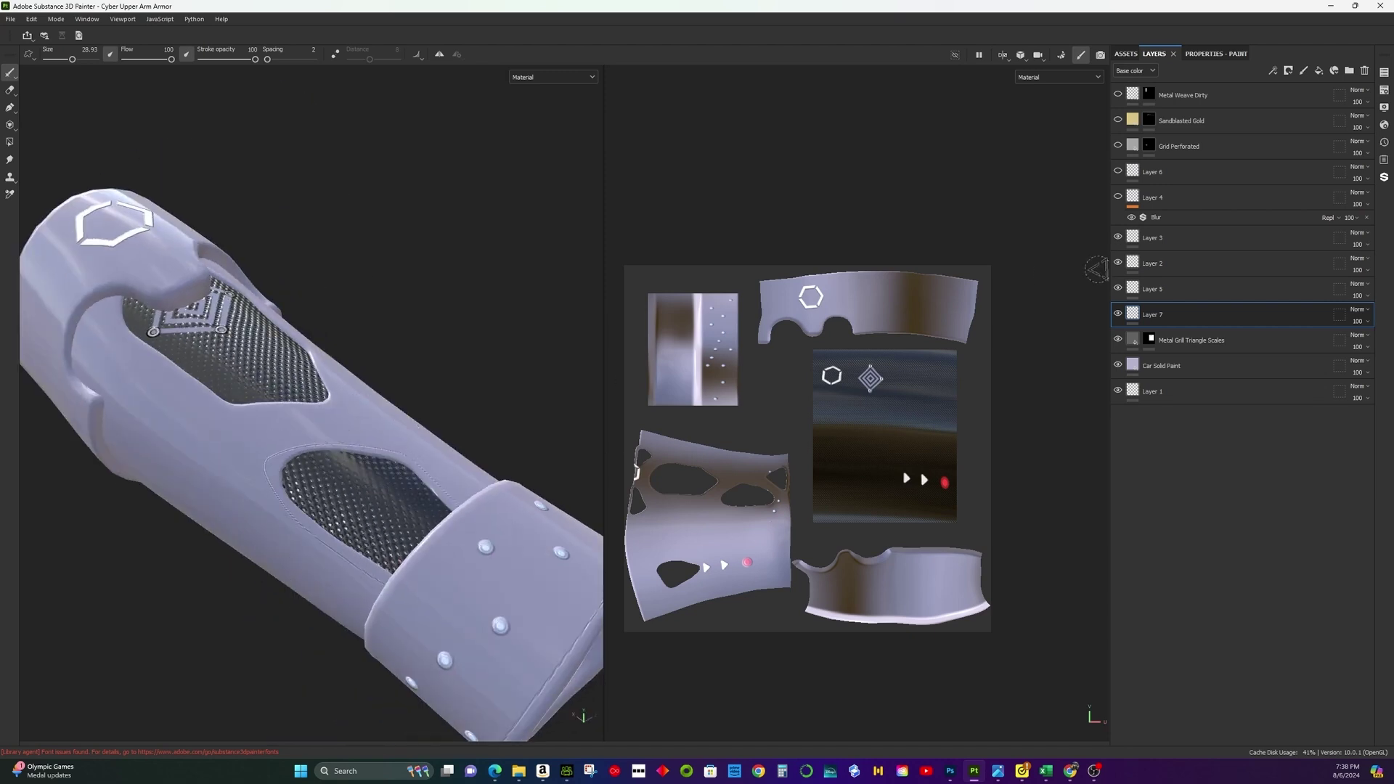
pyautogui.click(1118, 197)
pyautogui.keyDown('alt'); pyautogui.moveTo(359, 414); pyautogui.dragTo(312, 407); pyautogui.keyUp('alt')
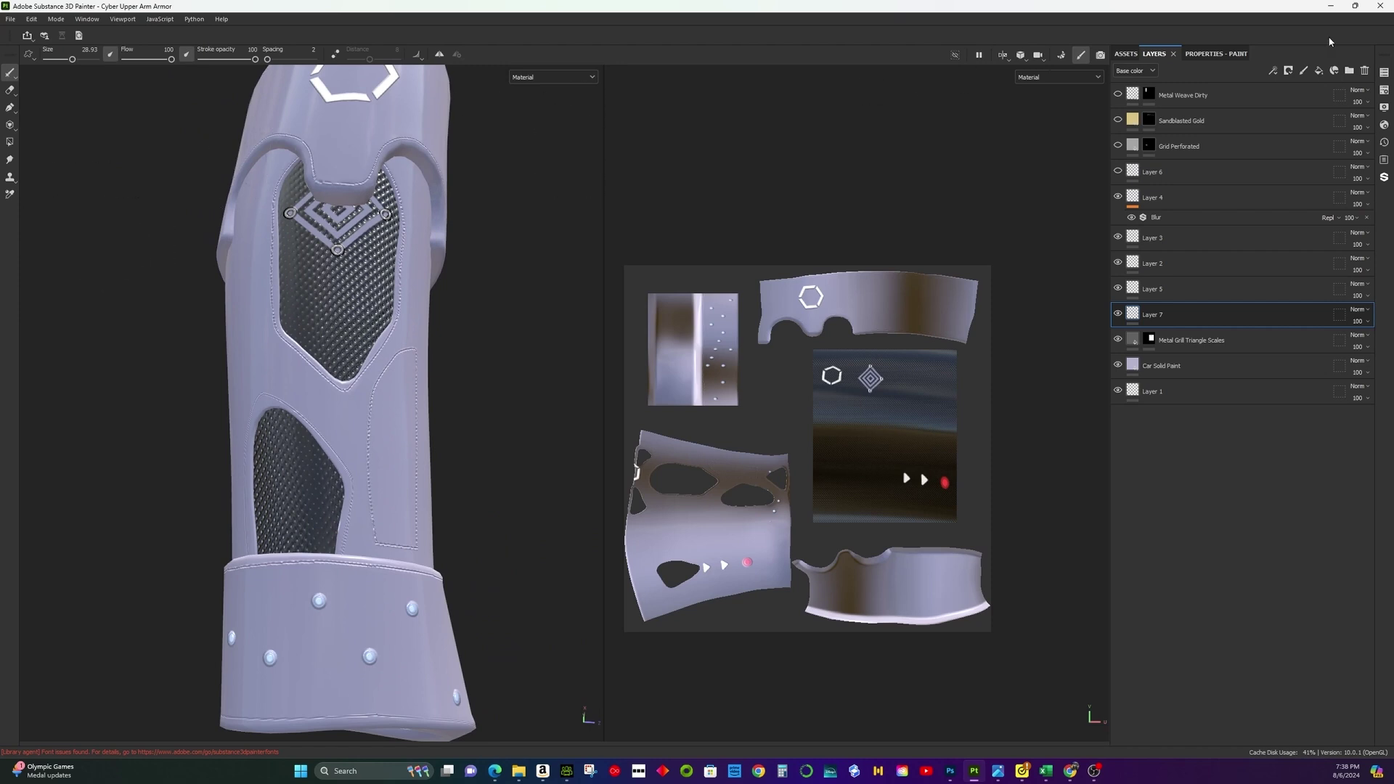
# Try a curved stitch path along the forearm's side using the Stitches Roller alpha and Fabric Seam material, and reshape its points.
pyautogui.press('p')
pyautogui.click(1237, 56)
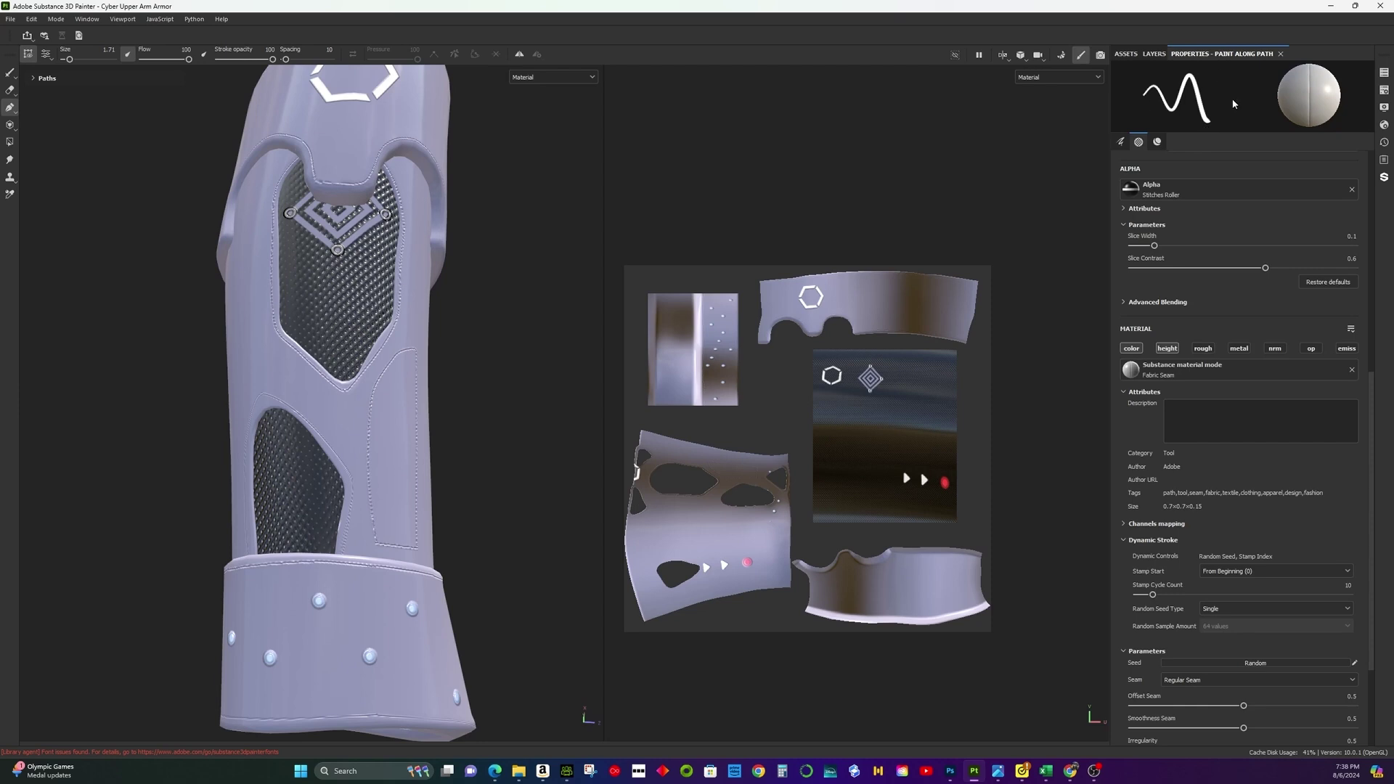
pyautogui.scroll(-3, 1287, 386)
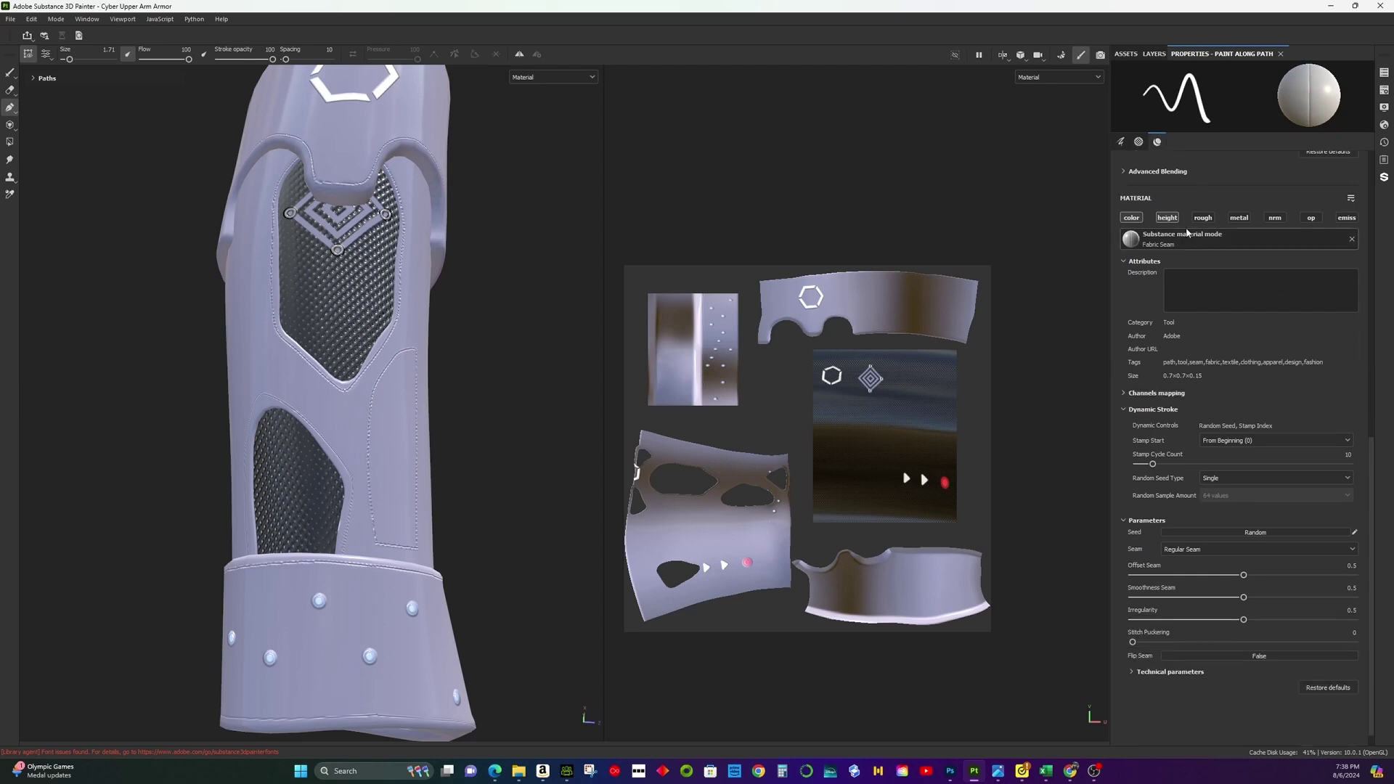
pyautogui.keyDown('alt'); pyautogui.moveTo(201, 311); pyautogui.dragTo(473, 263); pyautogui.keyUp('alt')
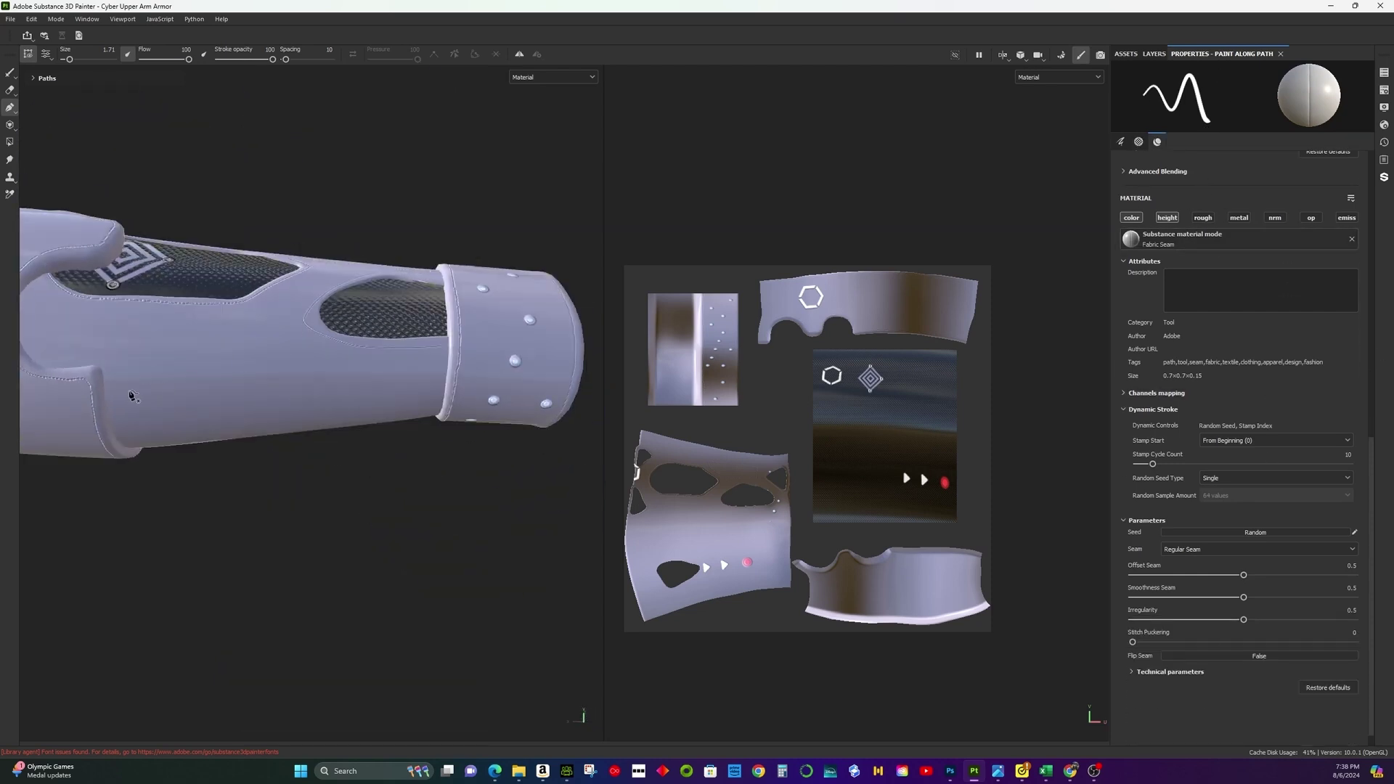
pyautogui.click(32, 337)
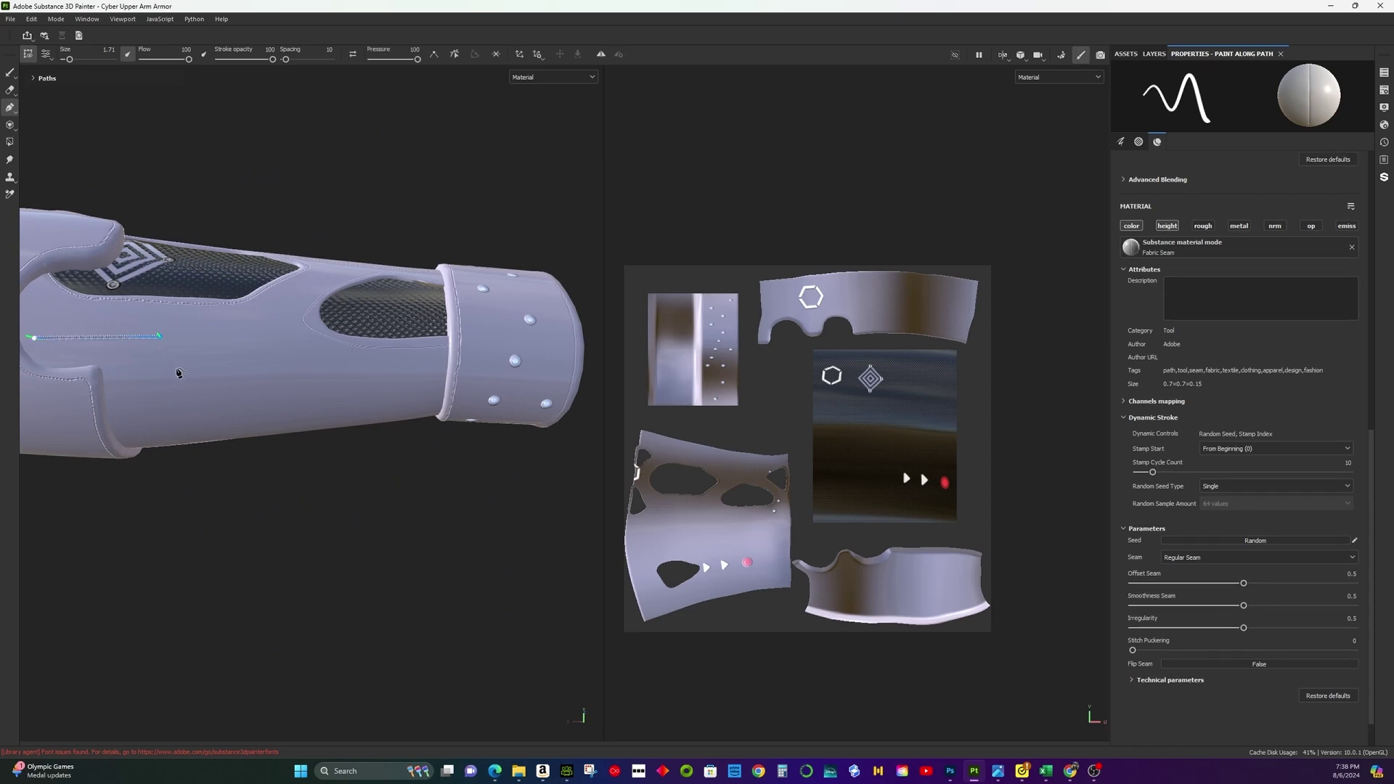
pyautogui.click(441, 407)
pyautogui.moveTo(200, 385); pyautogui.dragTo(209, 368)
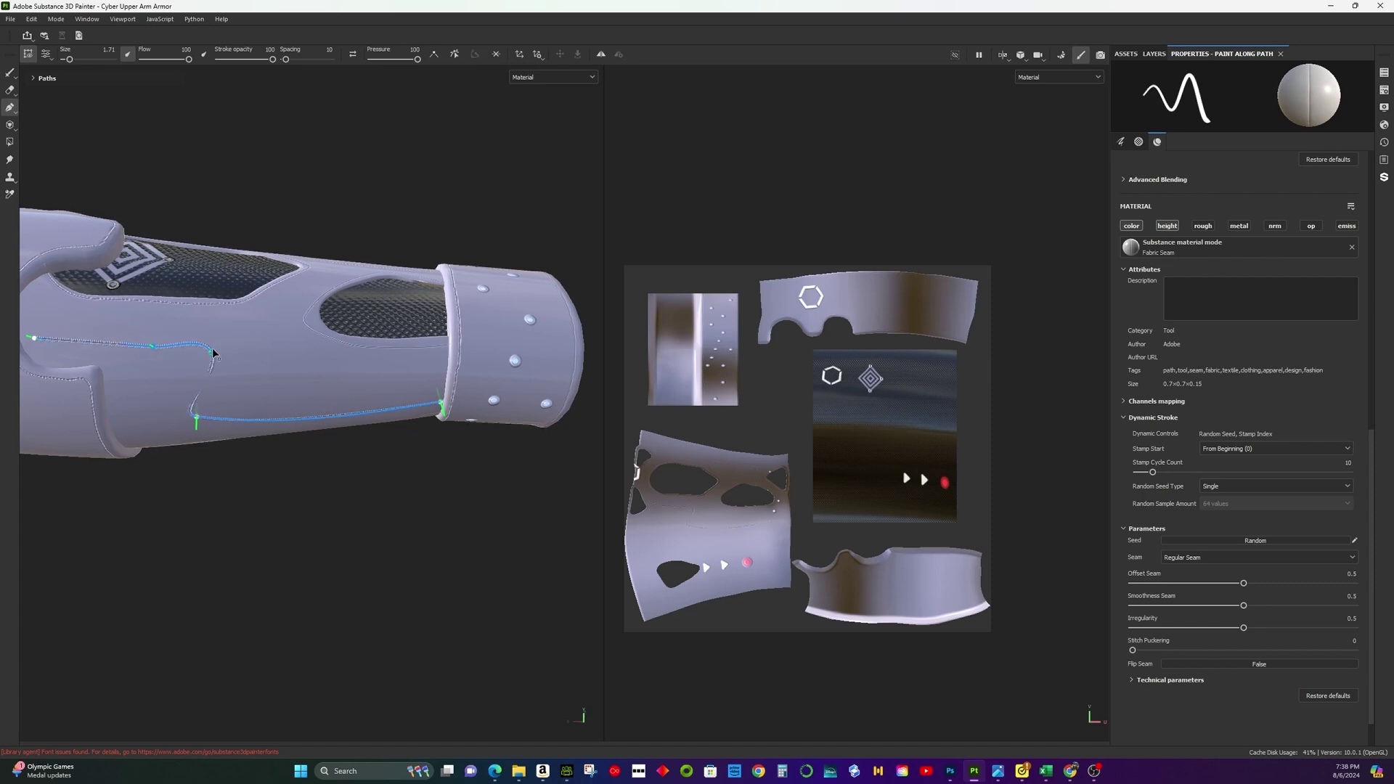
pyautogui.click(200, 336)
pyautogui.moveTo(203, 412); pyautogui.dragTo(210, 382)
# Show Layer 6 and the Grid Perforated layer on the forearm's side panel.
pyautogui.keyDown('alt'); pyautogui.moveTo(495, 508); pyautogui.dragTo(344, 503); pyautogui.keyUp('alt')
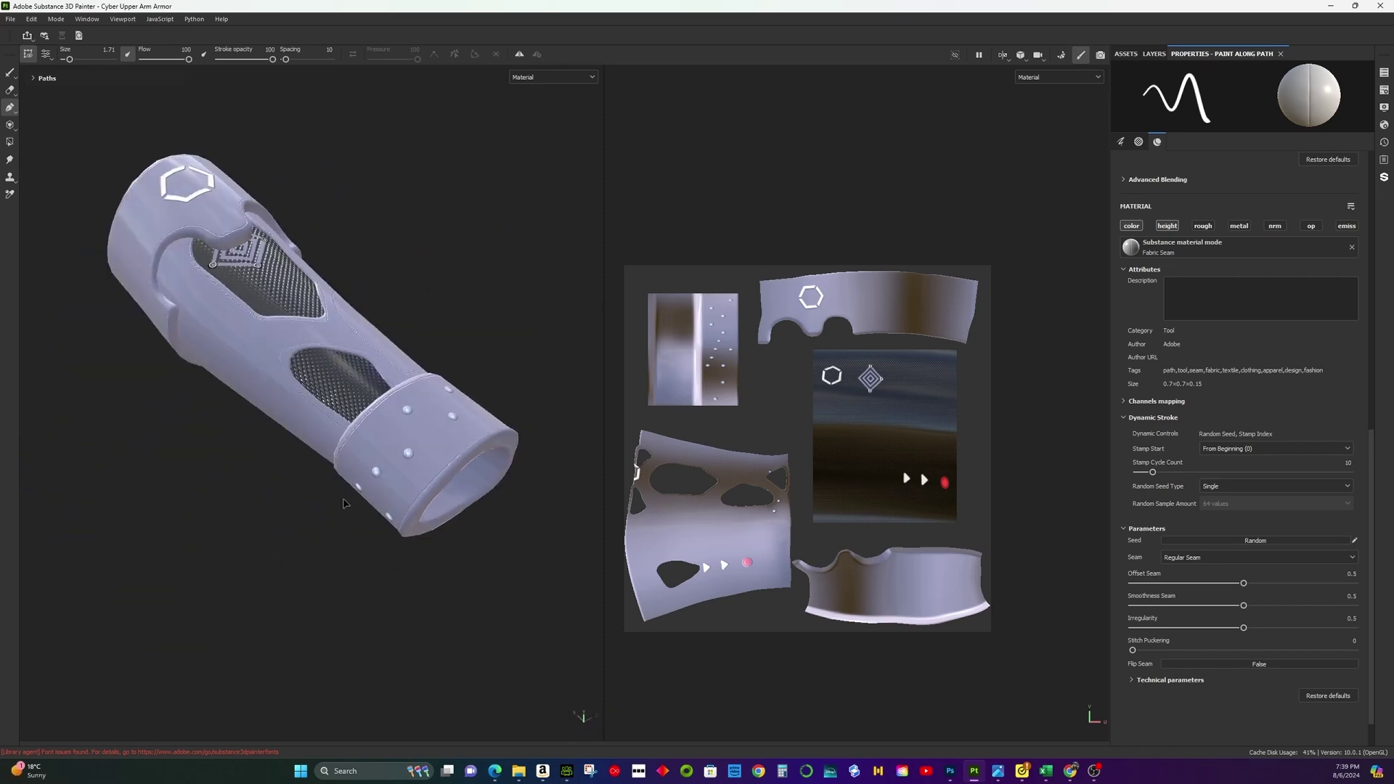
pyautogui.click(1160, 55)
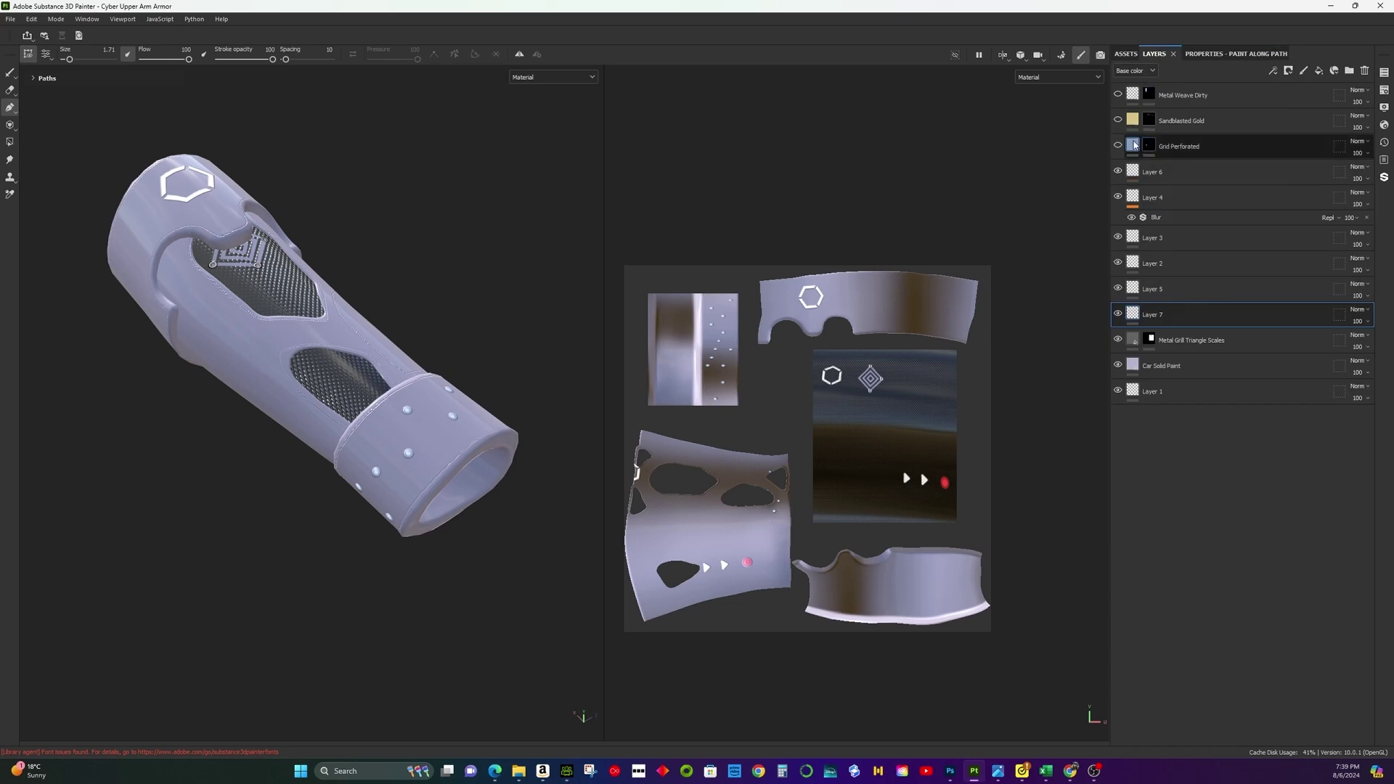
pyautogui.keyDown('alt'); pyautogui.moveTo(307, 300); pyautogui.dragTo(51, 115); pyautogui.keyUp('alt')
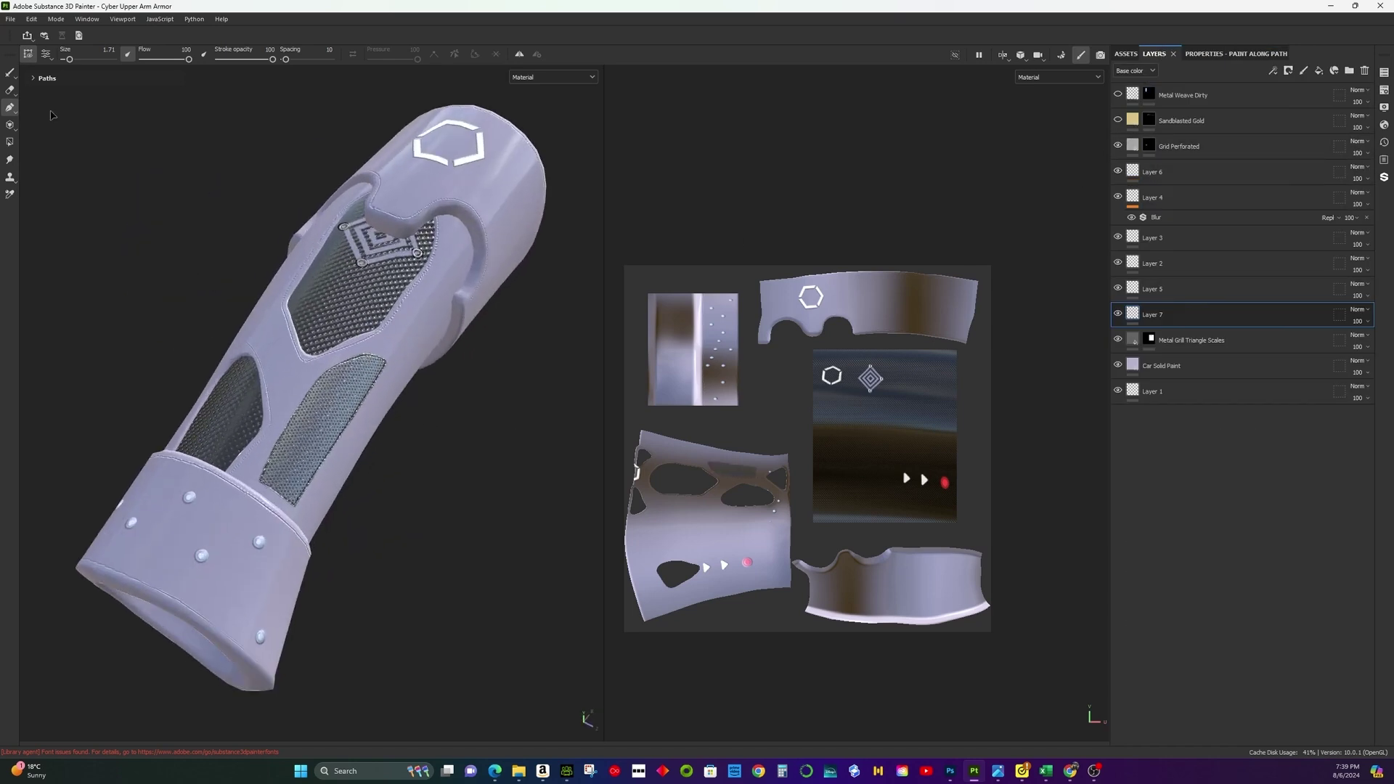
# Fill polygons at the perforated panel's pointed corner on the Grid Perforated layer's mask with Polygon Fill.
pyautogui.click(9, 141)
pyautogui.scroll(2, 614, 402)
pyautogui.scroll(5, 436, 457)
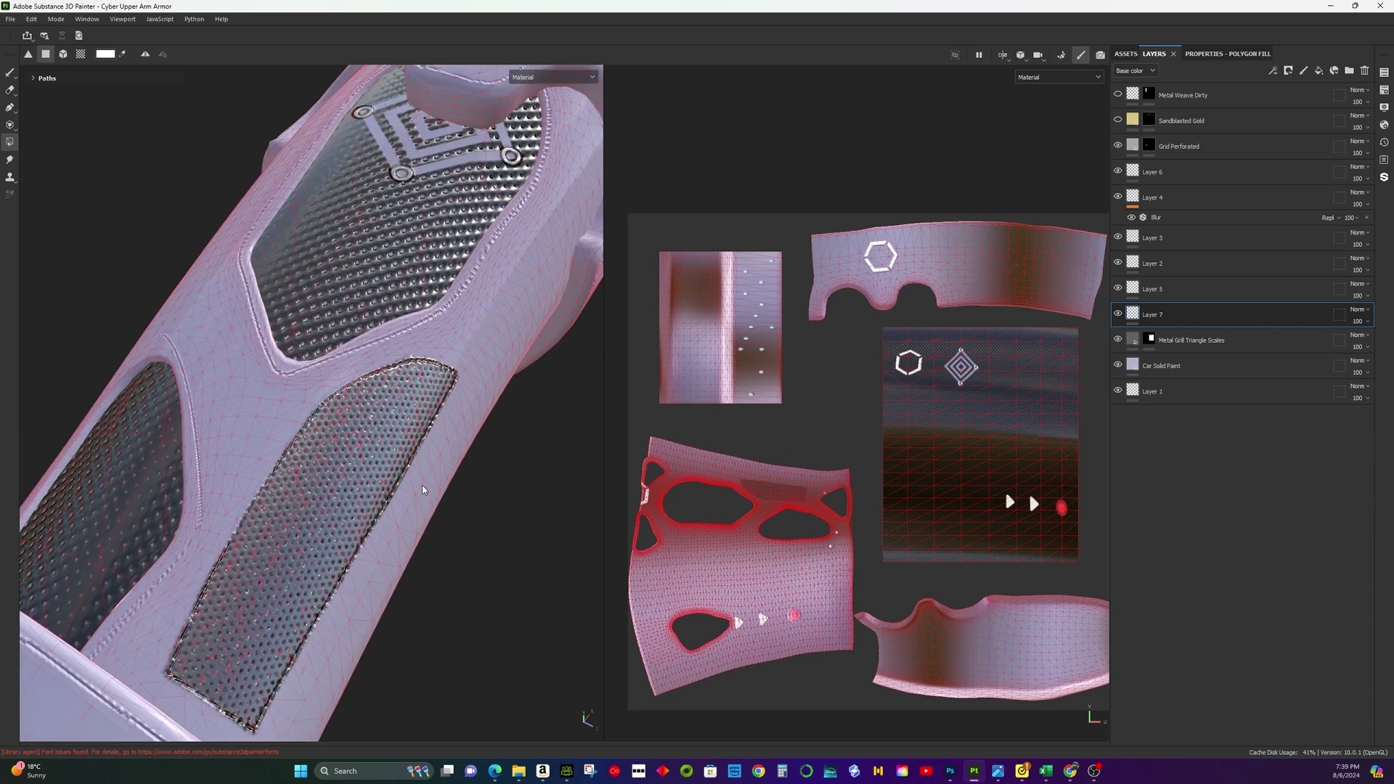
pyautogui.scroll(-2, 356, 431)
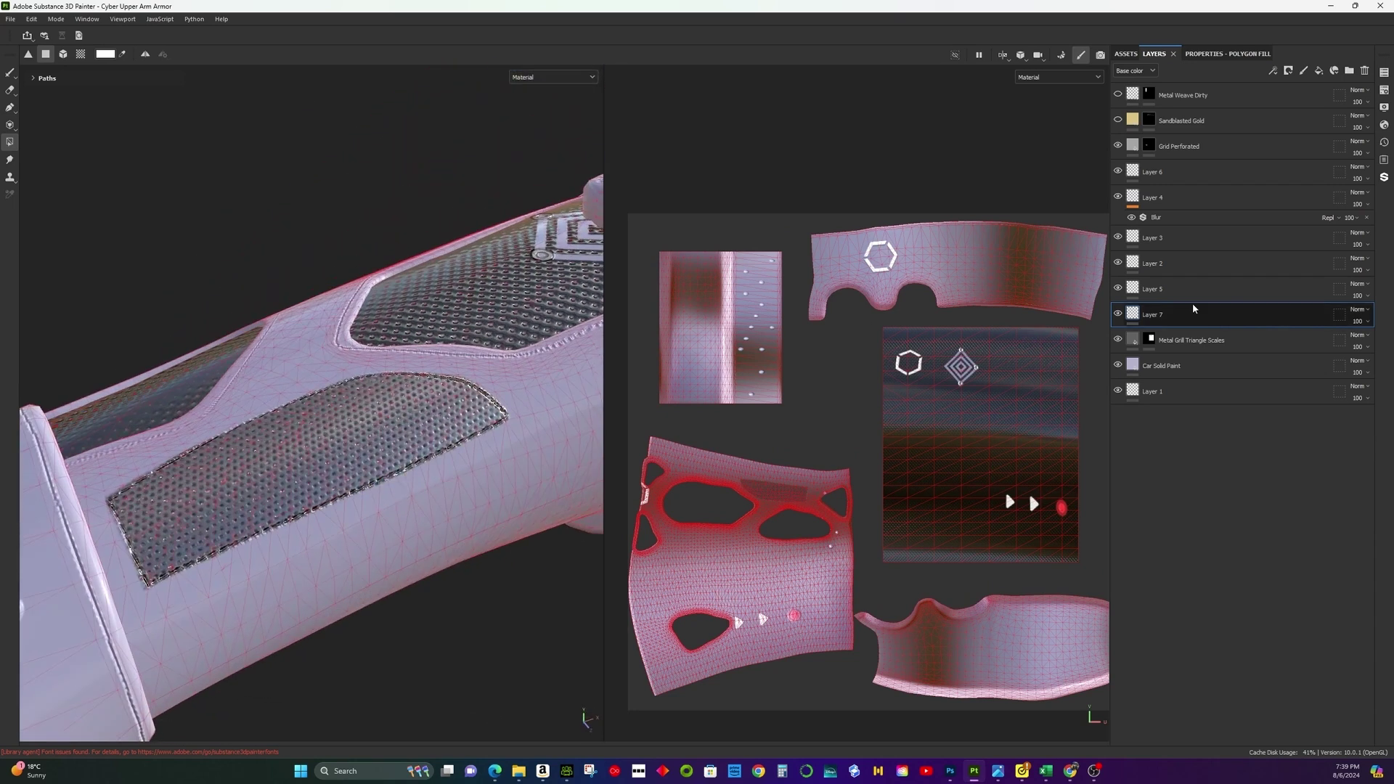
pyautogui.click(1148, 145)
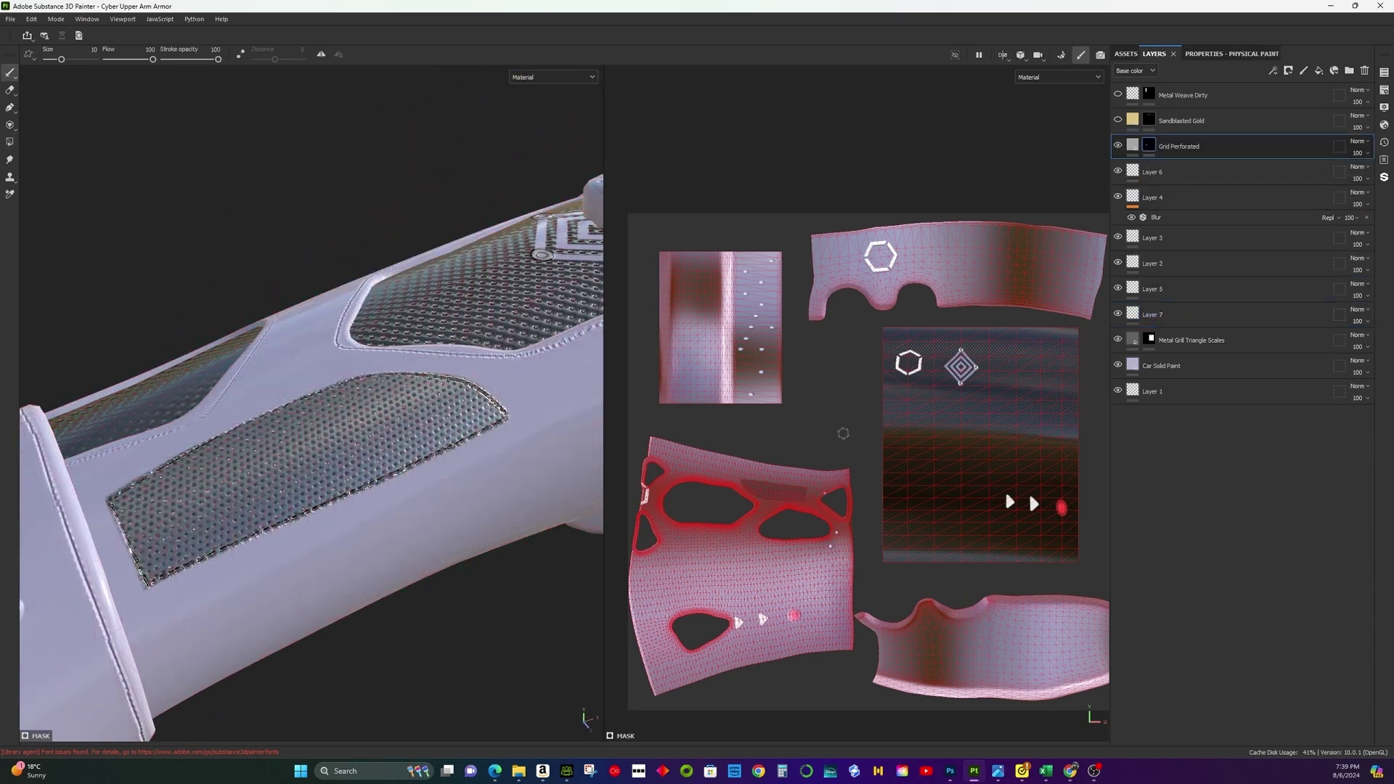
pyautogui.scroll(-2, 843, 433)
pyautogui.scroll(1, 789, 274)
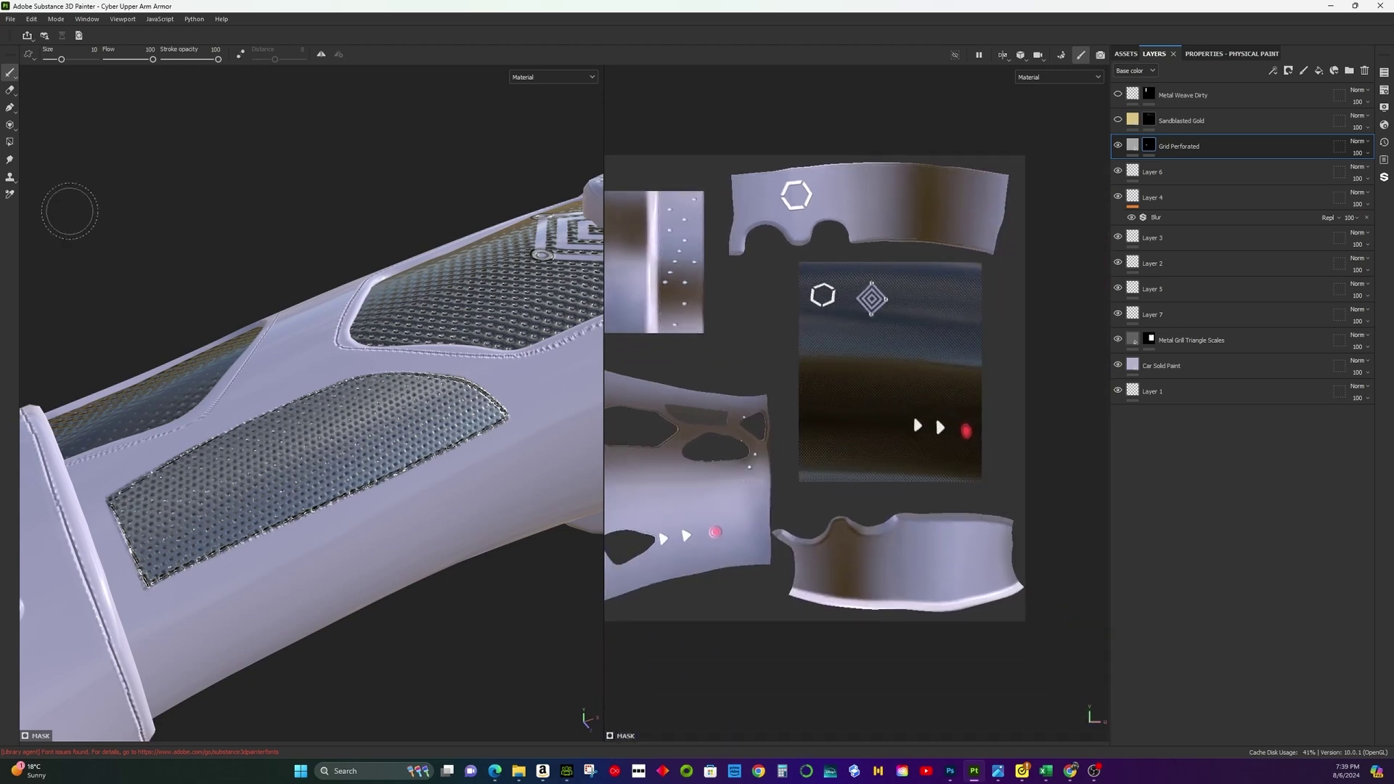
pyautogui.click(10, 142)
pyautogui.scroll(4, 743, 398)
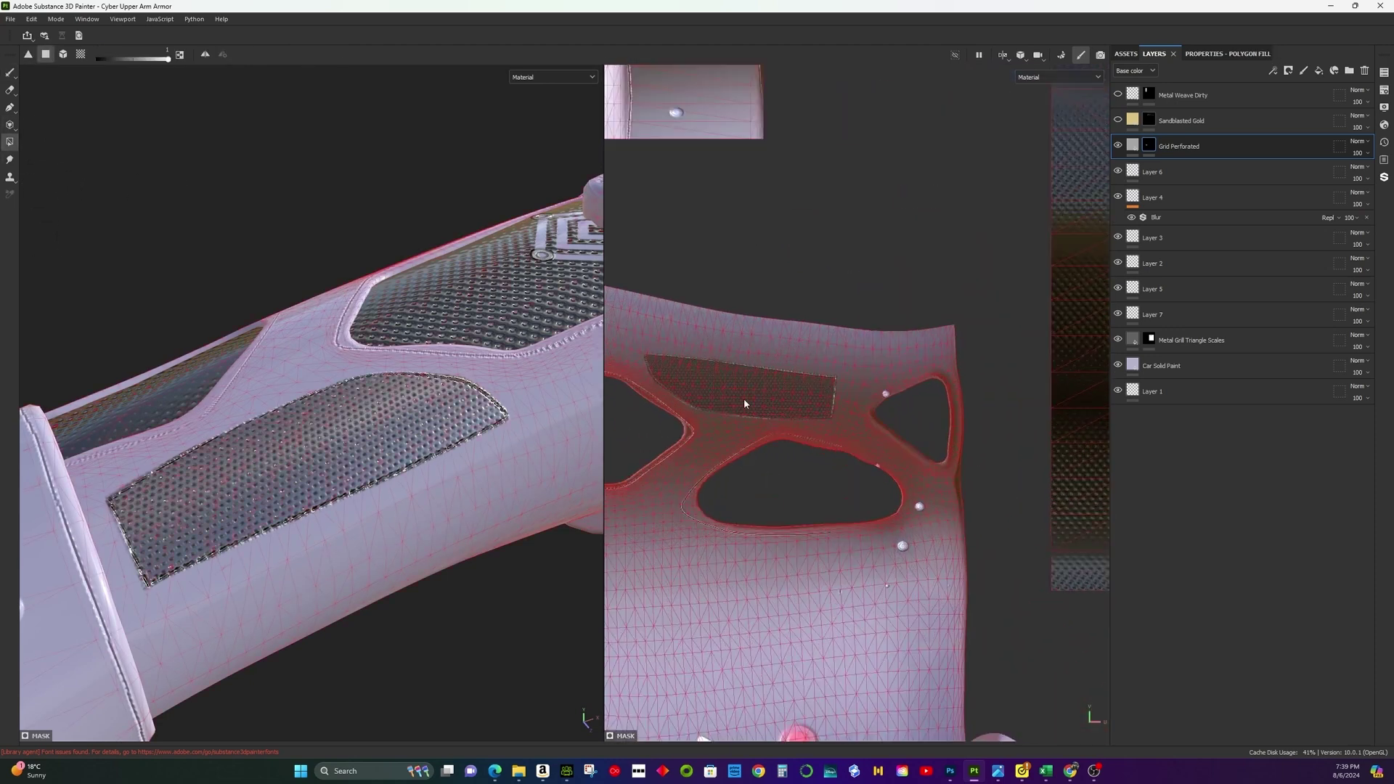
pyautogui.click(764, 363)
pyautogui.scroll(5, 799, 384)
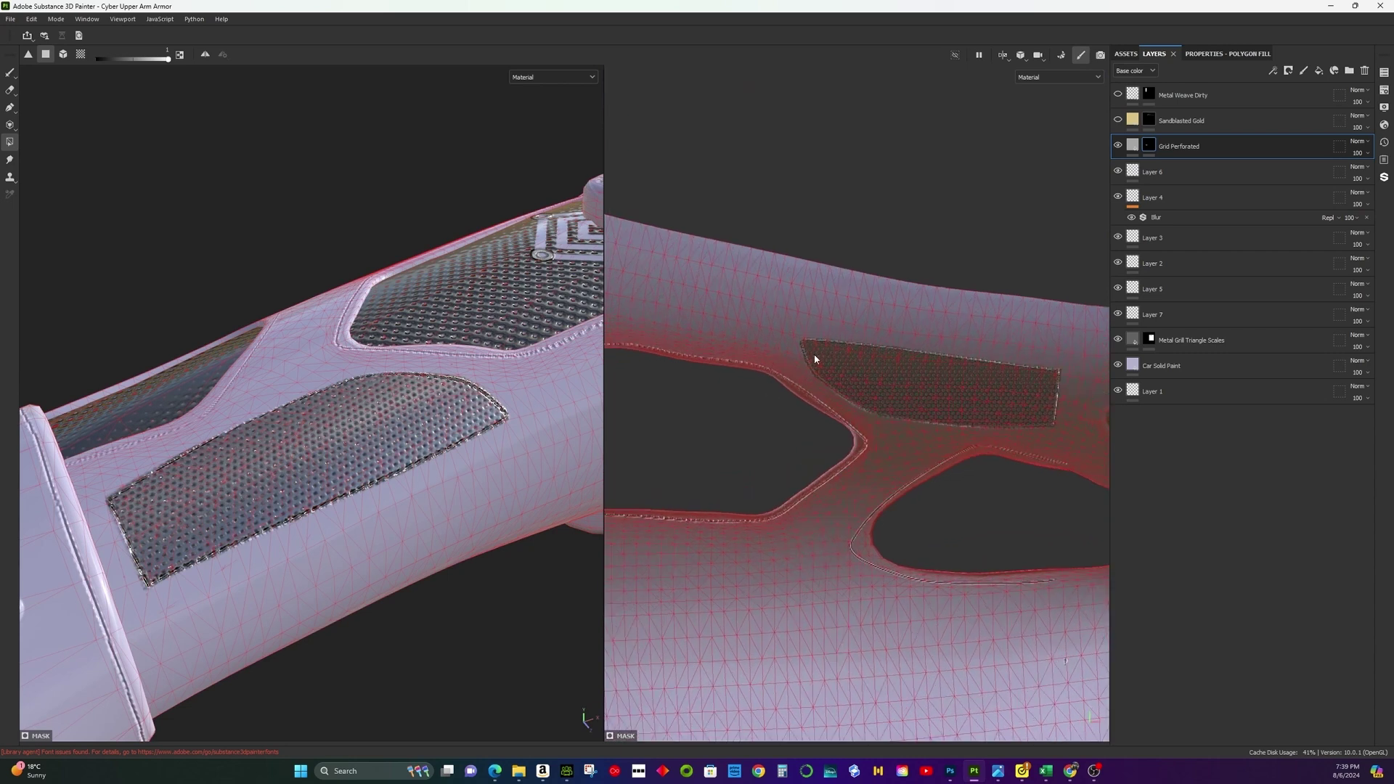
pyautogui.scroll(3, 494, 406)
# Erase the excess perforated grid outside the stitched panel corner on the mask, and show the Sandblasted Gold layer.
pyautogui.click(12, 89)
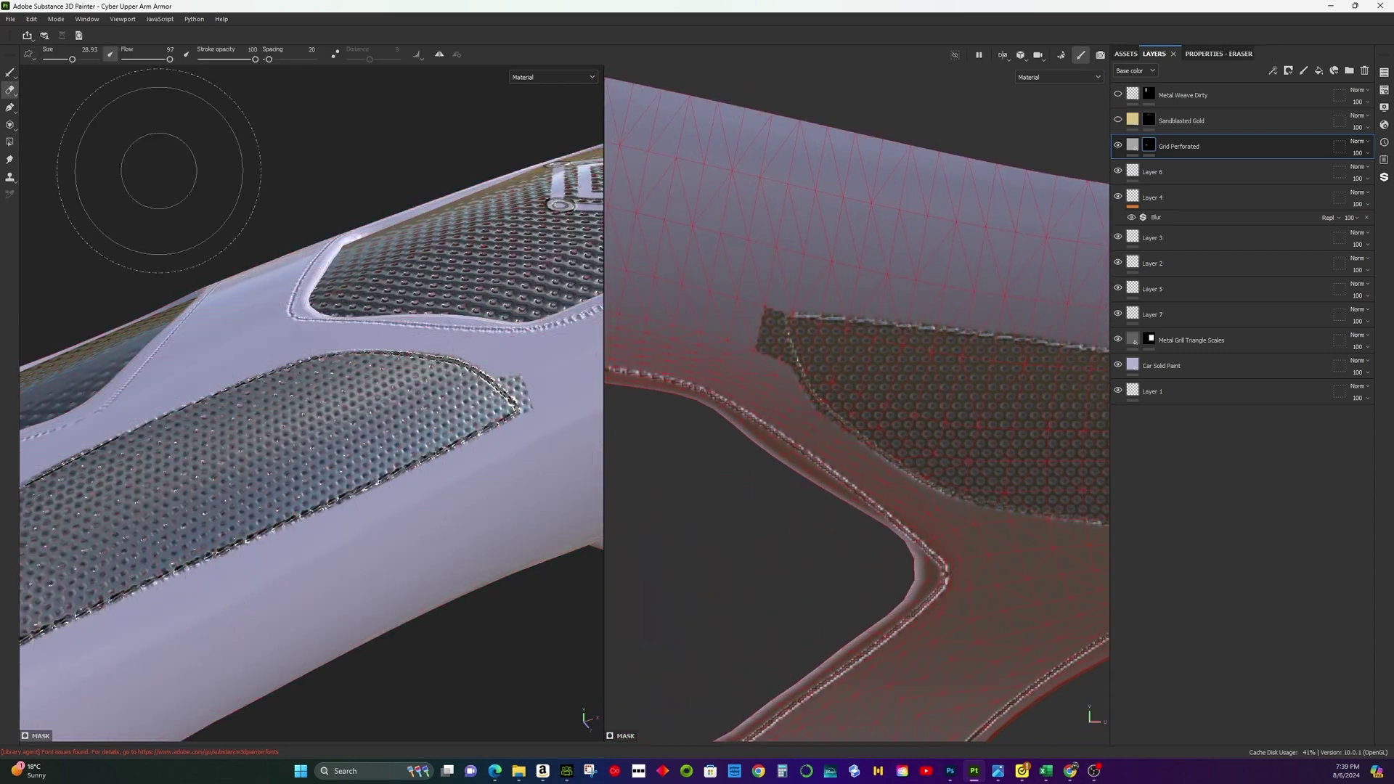
pyautogui.moveTo(502, 372)
pyautogui.mouseDown()
pyautogui.moveTo(519, 400)
pyautogui.moveTo(517, 379)
pyautogui.mouseUp()
pyautogui.scroll(-3, 514, 385)
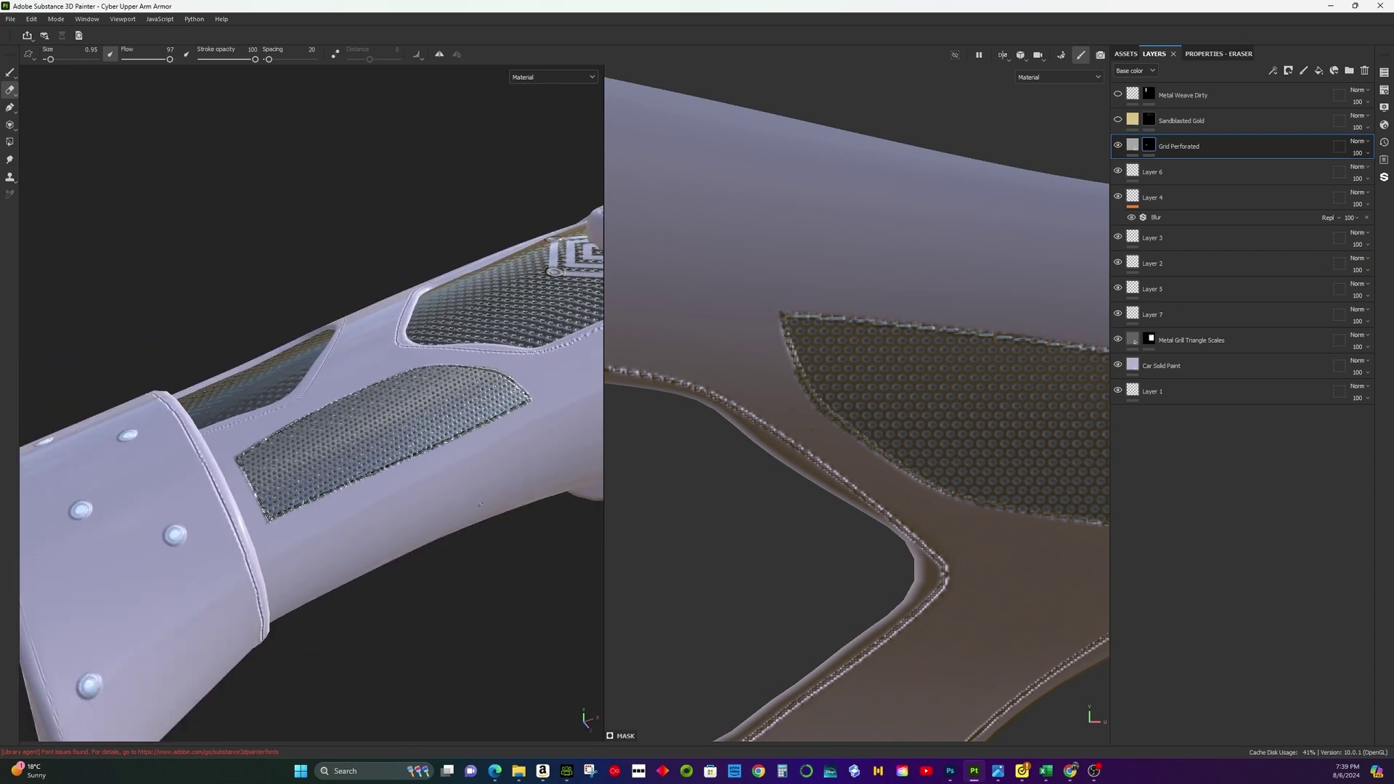
pyautogui.press('f')
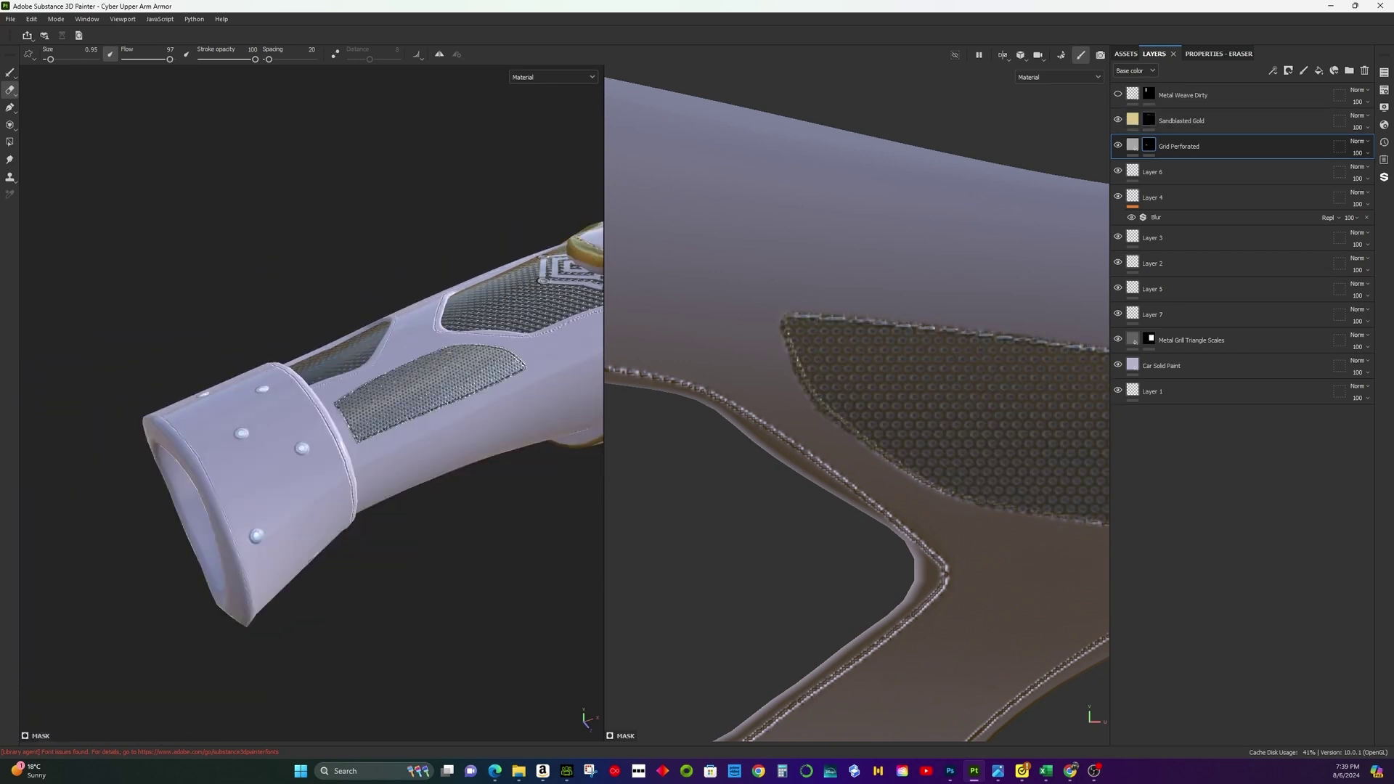
# Export the forearm guard's texture set as 2048x2048 8-bit PNG maps and close the export window.
pyautogui.moveTo(436, 377)
pyautogui.keyDown('alt'); pyautogui.mouseDown()
pyautogui.moveTo(407, 384)
pyautogui.moveTo(425, 388)
pyautogui.mouseUp(); pyautogui.keyUp('alt')
pyautogui.scroll(3, 422, 388)
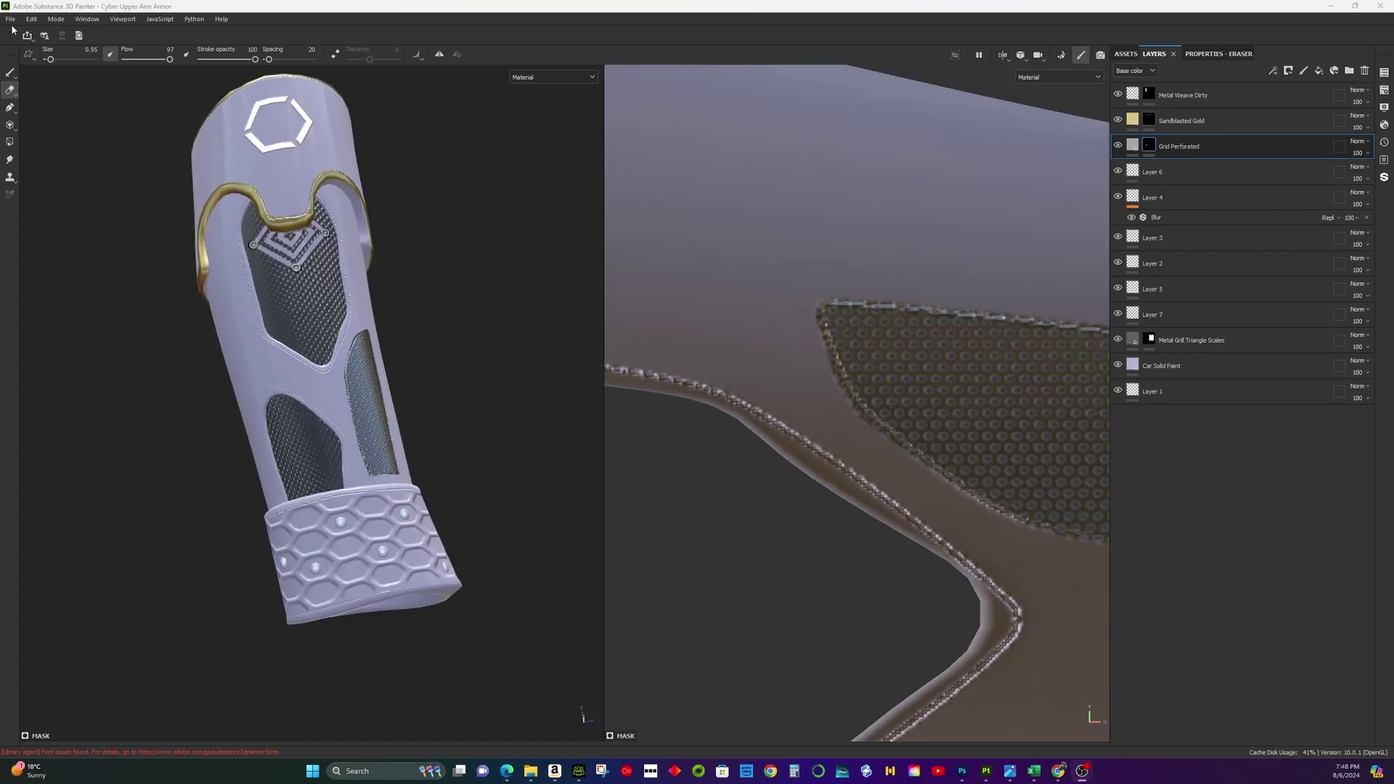
pyautogui.click(11, 19)
pyautogui.press('Escape')
pyautogui.press('Escape')
pyautogui.hotkey('ctrl', 'shift', 'e')
pyautogui.press('Return')
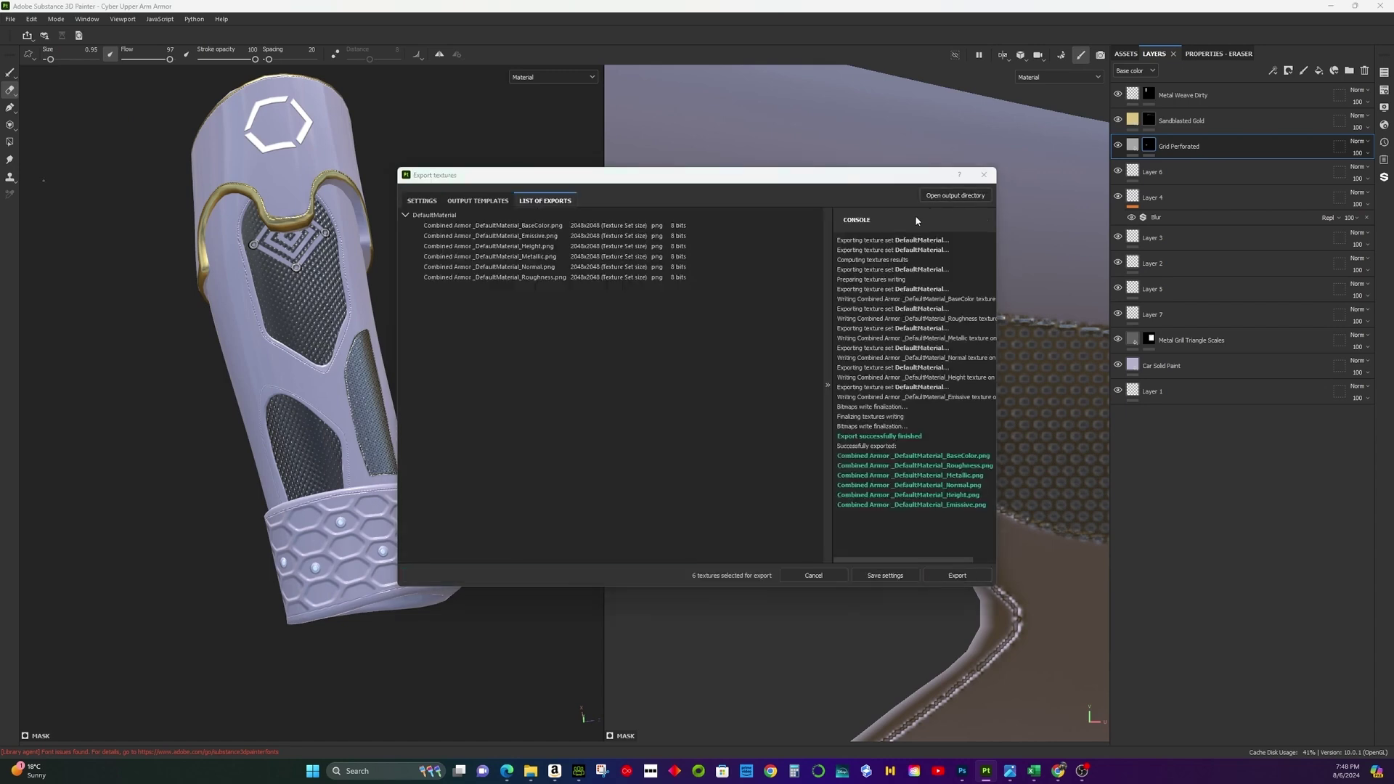
pyautogui.click(984, 175)
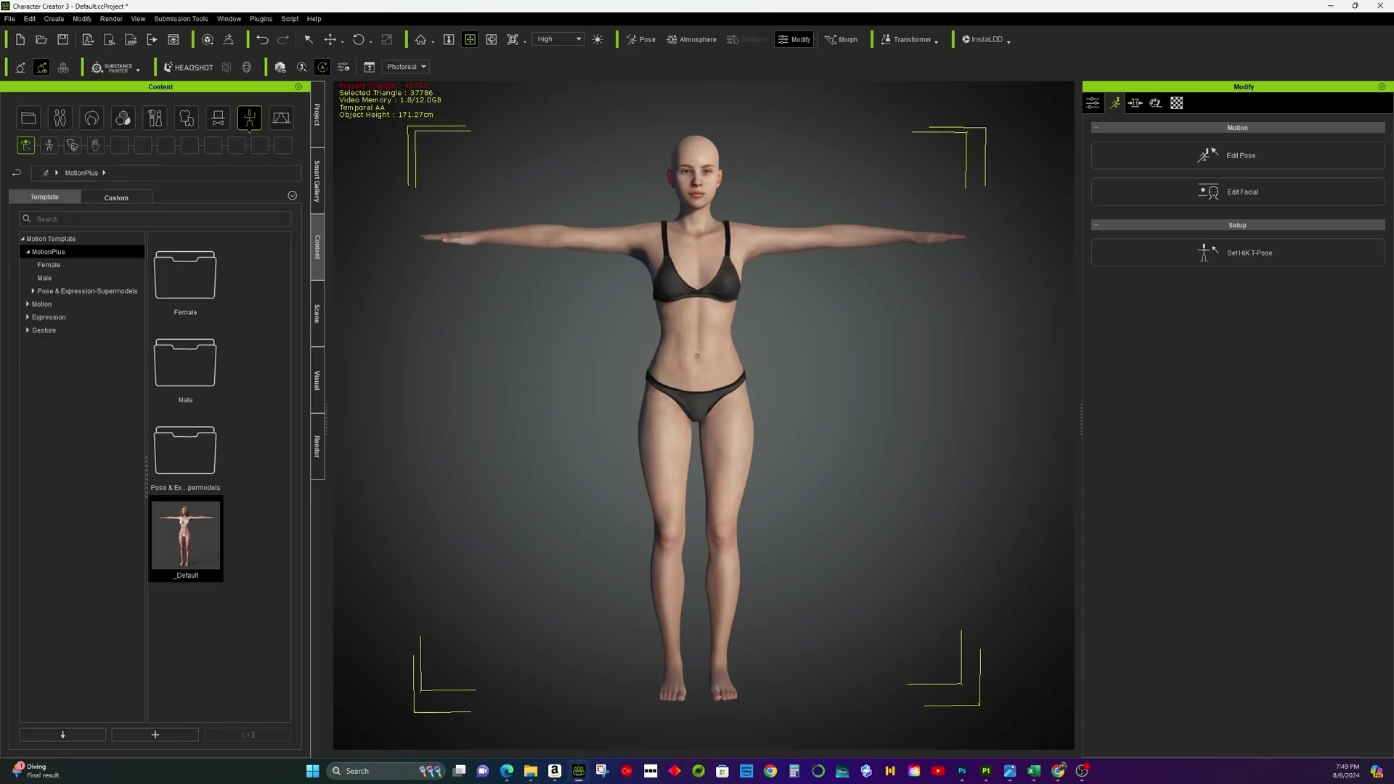
# Switch to Character Creator 3 and import the forearm guard model as an accessory for the default avatar.
pyautogui.click(9, 19)
pyautogui.click(52, 109)
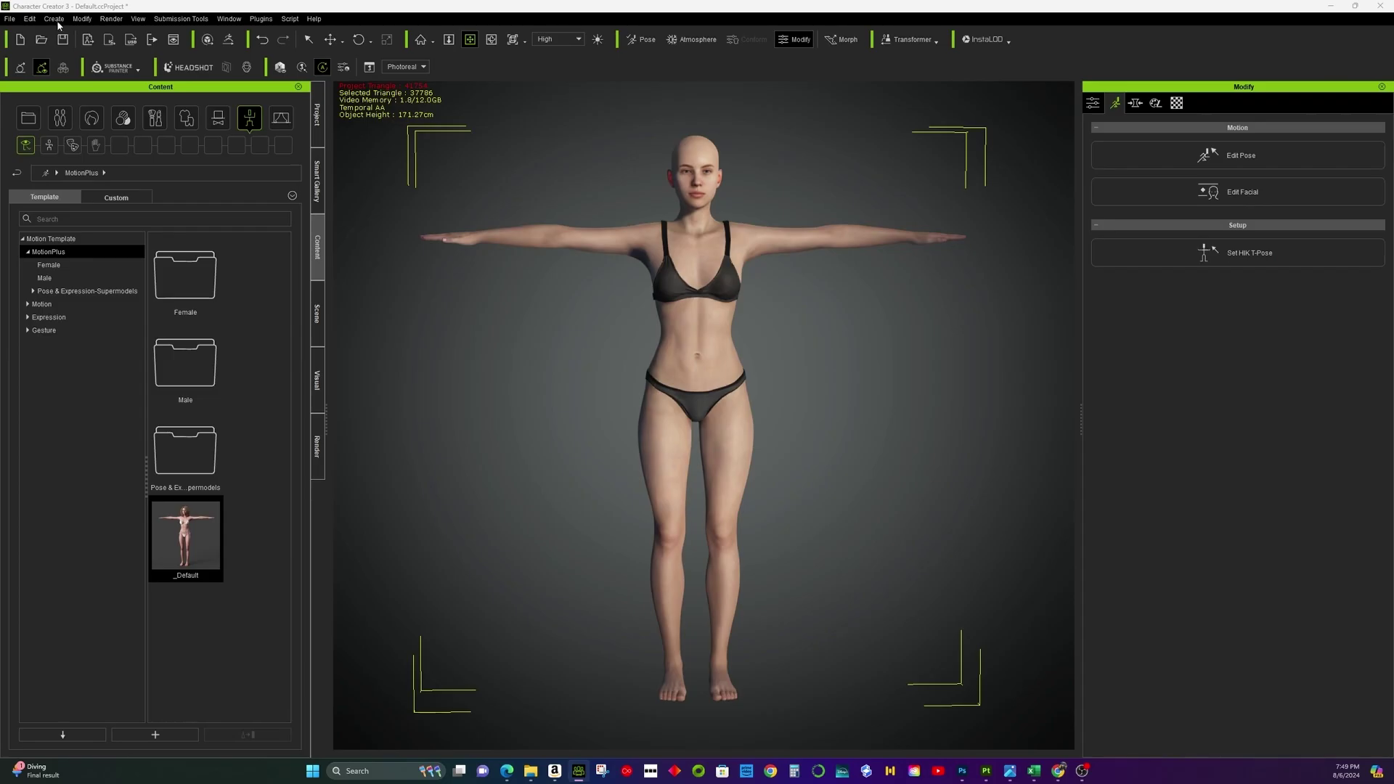
pyautogui.click(54, 20)
pyautogui.click(80, 79)
pyautogui.doubleClick(372, 181)
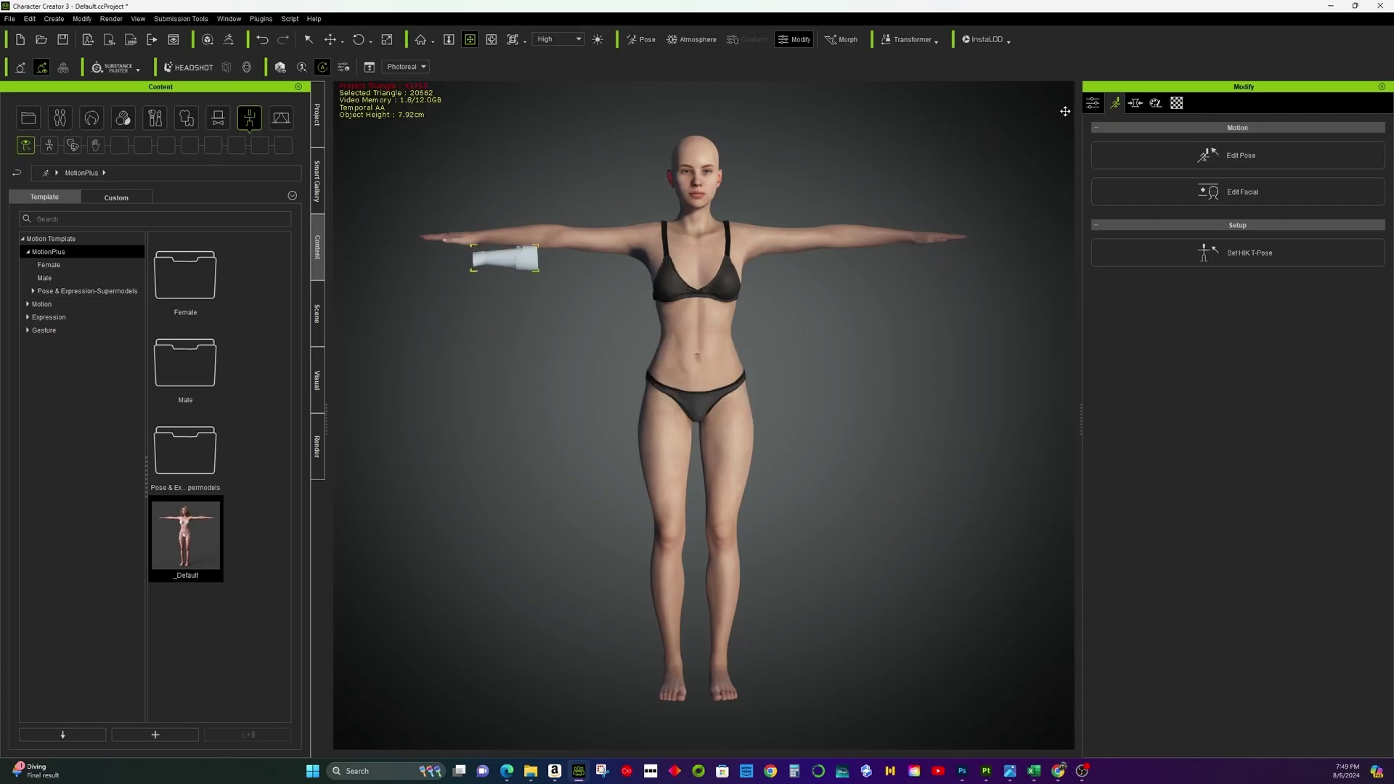
# Shift the guard accessory up to the forearm by setting Move Y to 6 and Z to 2.
pyautogui.click(1234, 528)
pyautogui.write('6')
pyautogui.press('Return')
pyautogui.tripleClick(1372, 533)
pyautogui.click(1371, 525)
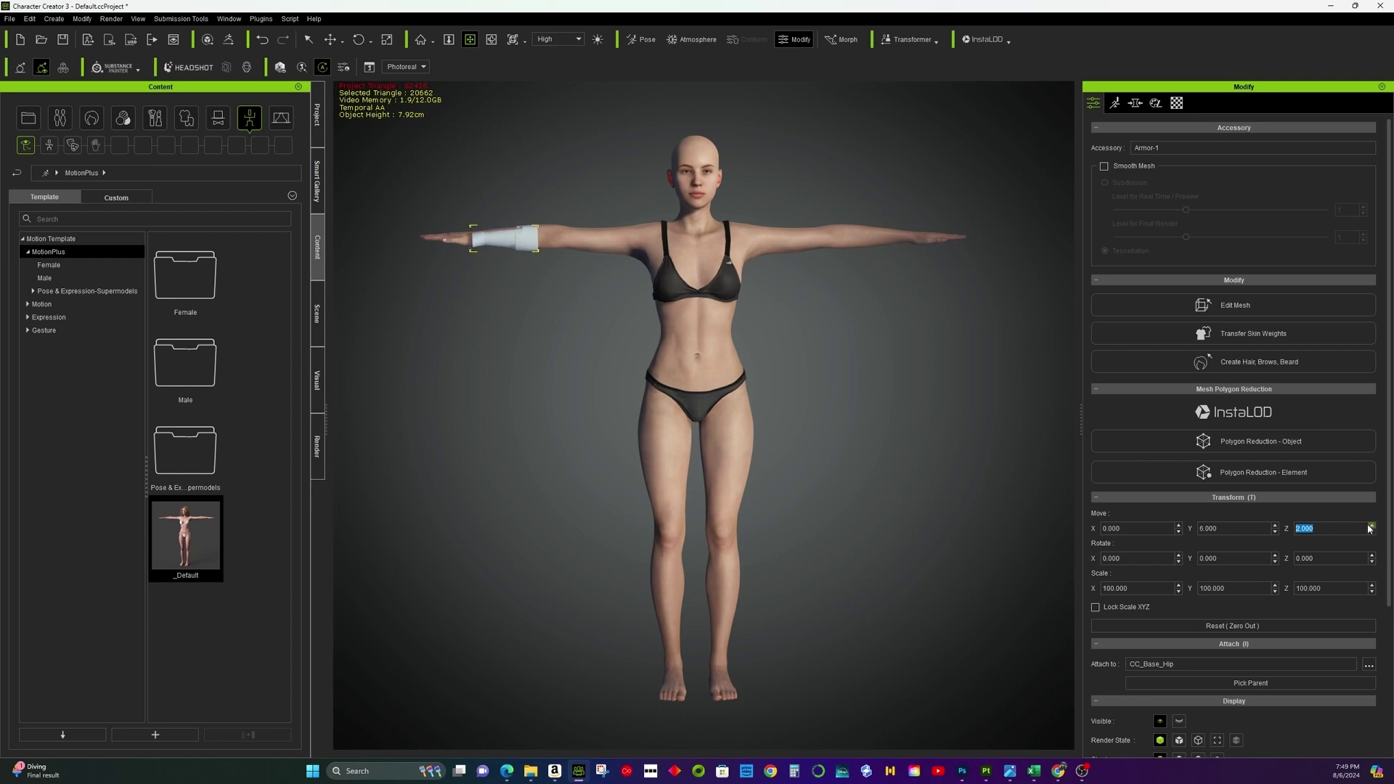
pyautogui.moveTo(726, 363)
pyautogui.mouseDown(button='right')
pyautogui.moveTo(554, 361)
pyautogui.moveTo(722, 371)
pyautogui.mouseUp(button='right')
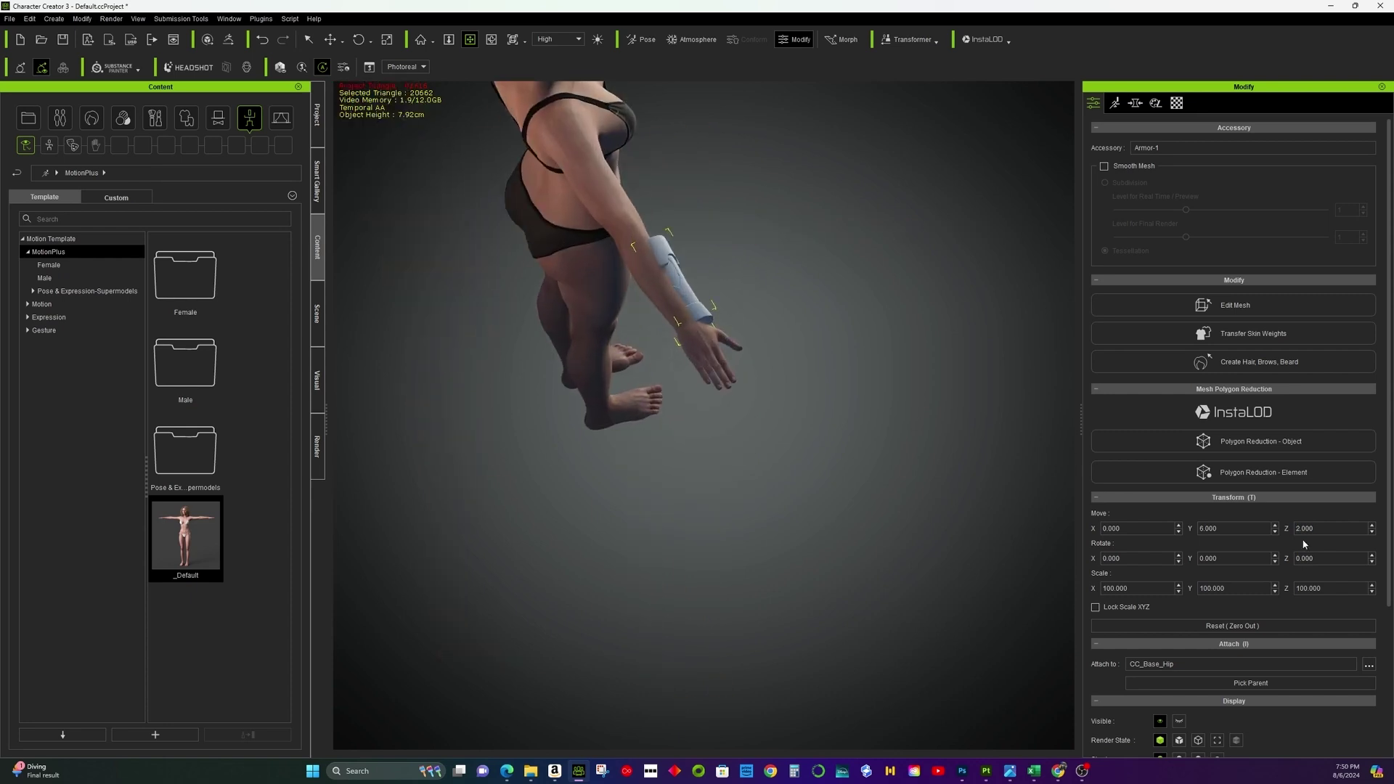
# Fit the guard around the forearm, moving it to Y 147.046 and Z -8.546.
pyautogui.click(1274, 525)
pyautogui.press('w')
pyautogui.scroll(-3, 1311, 654)
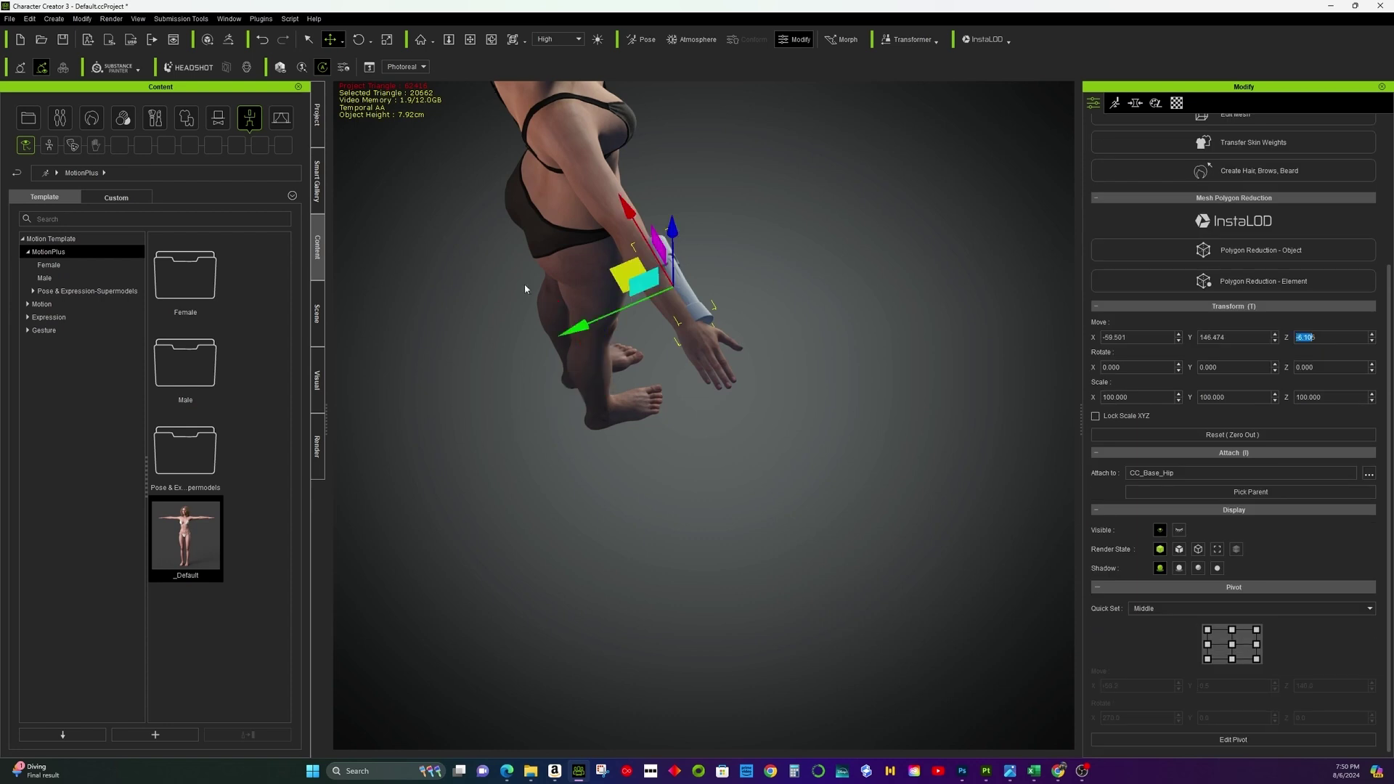
pyautogui.moveTo(567, 332); pyautogui.dragTo(560, 337)
pyautogui.moveTo(656, 227); pyautogui.dragTo(614, 207)
pyautogui.click(469, 40)
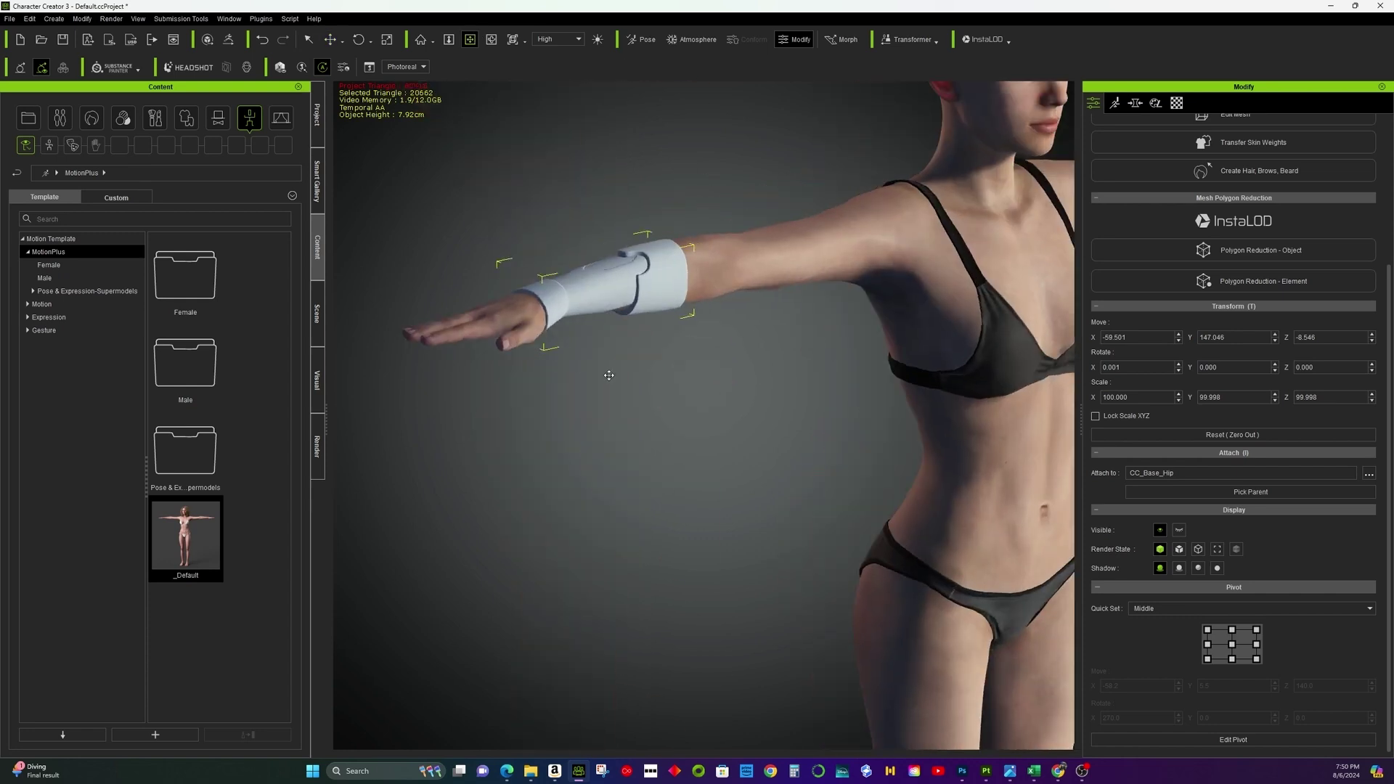
# Load the exported BaseColor map into the guard material's Base Color and the Normal map into its Bump channel.
pyautogui.click(1155, 102)
pyautogui.doubleClick(1176, 360)
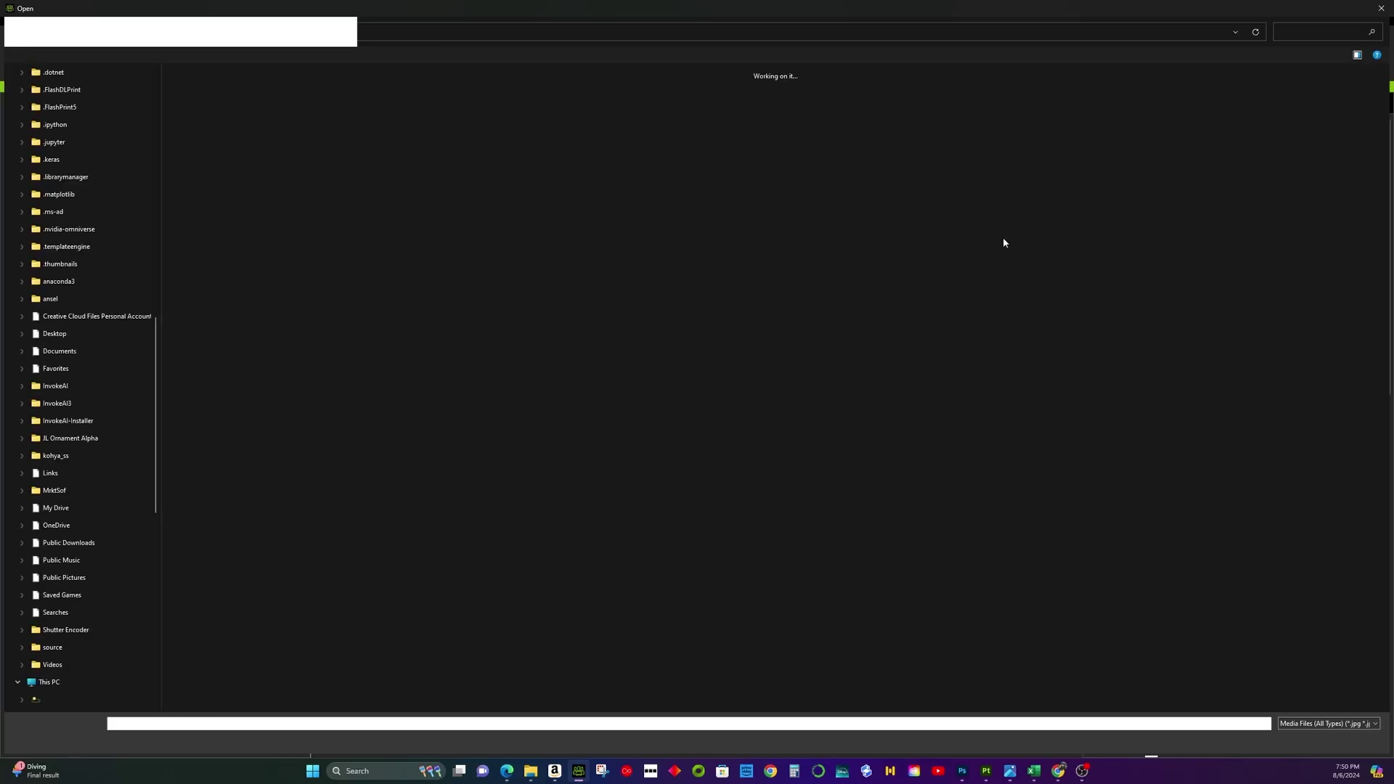
pyautogui.doubleClick(526, 192)
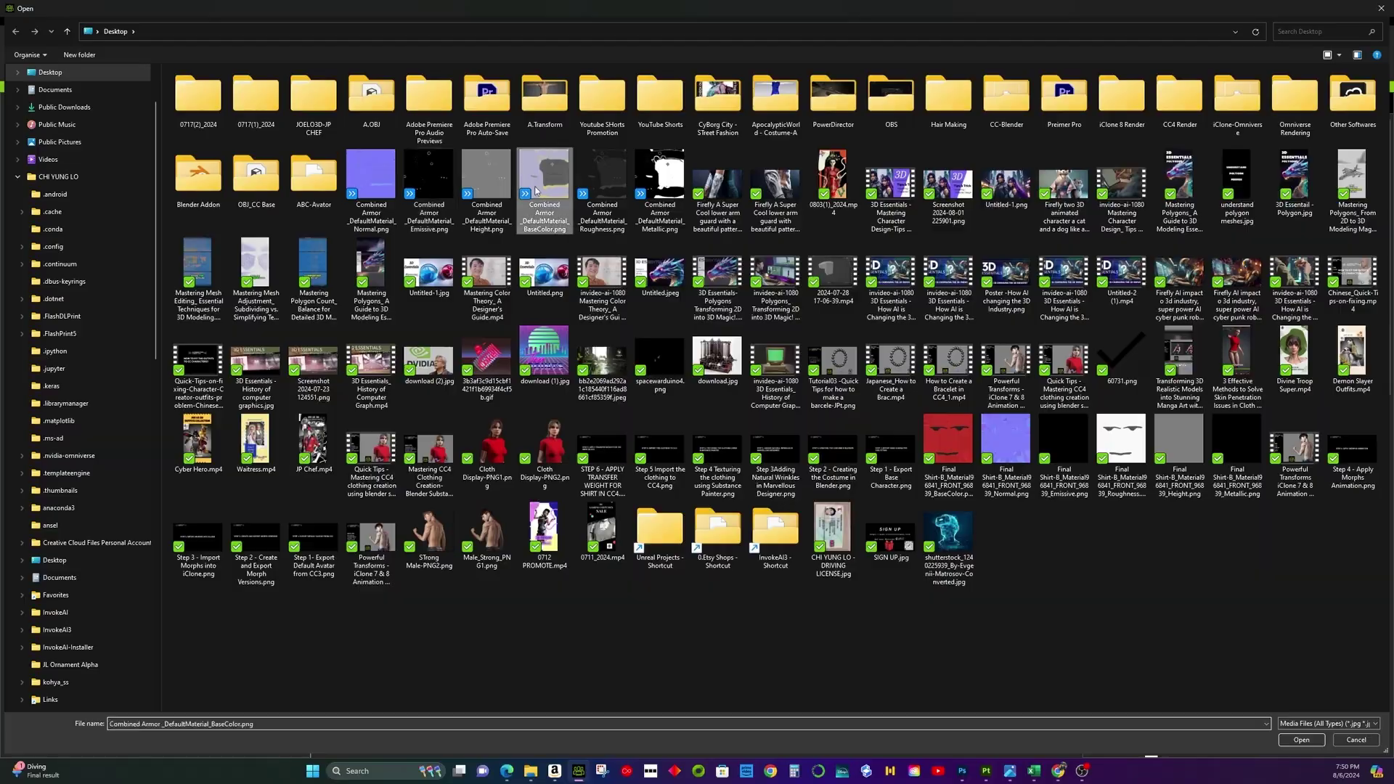
pyautogui.doubleClick(1285, 378)
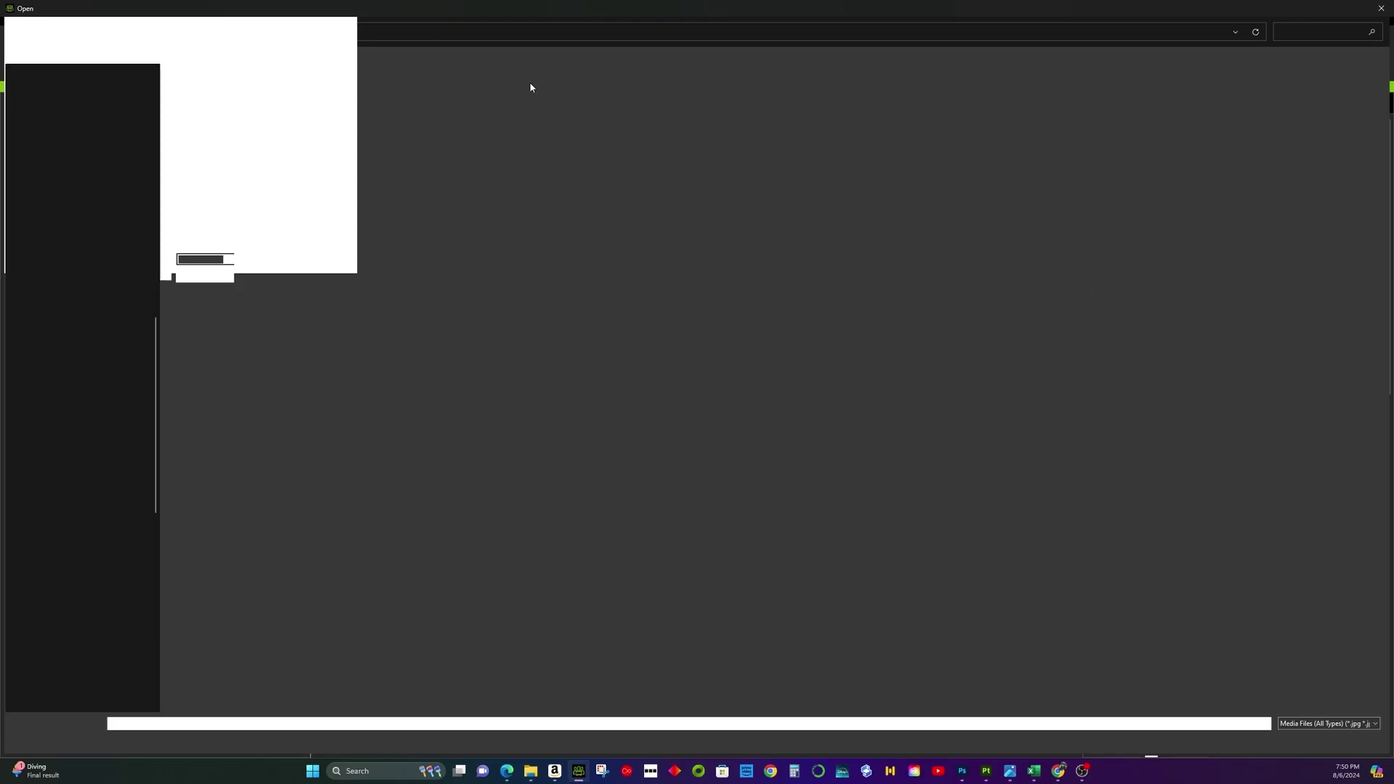
pyautogui.doubleClick(570, 378)
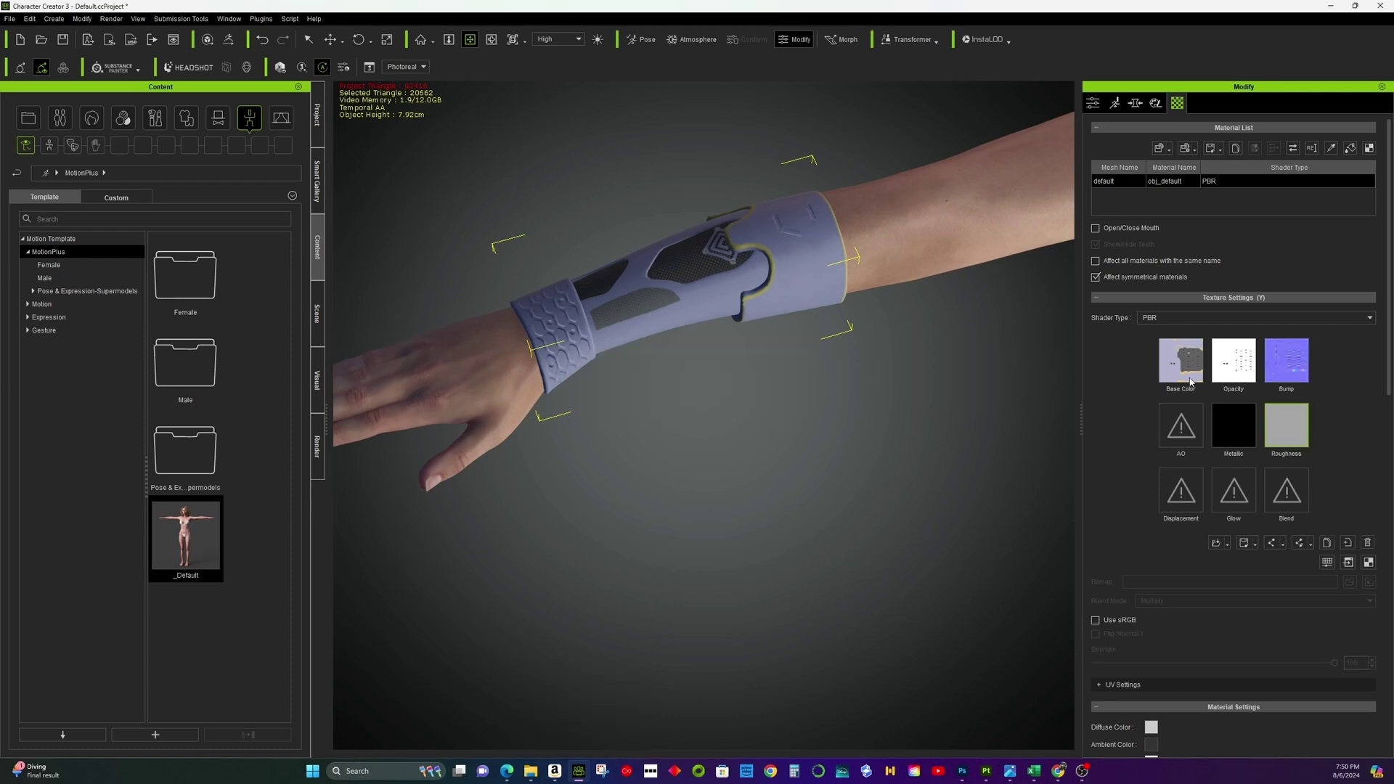
# Load the exported Roughness and Metallic maps into the matching channels of the guard's material.
pyautogui.doubleClick(1301, 426)
pyautogui.doubleClick(615, 193)
pyautogui.doubleClick(1233, 425)
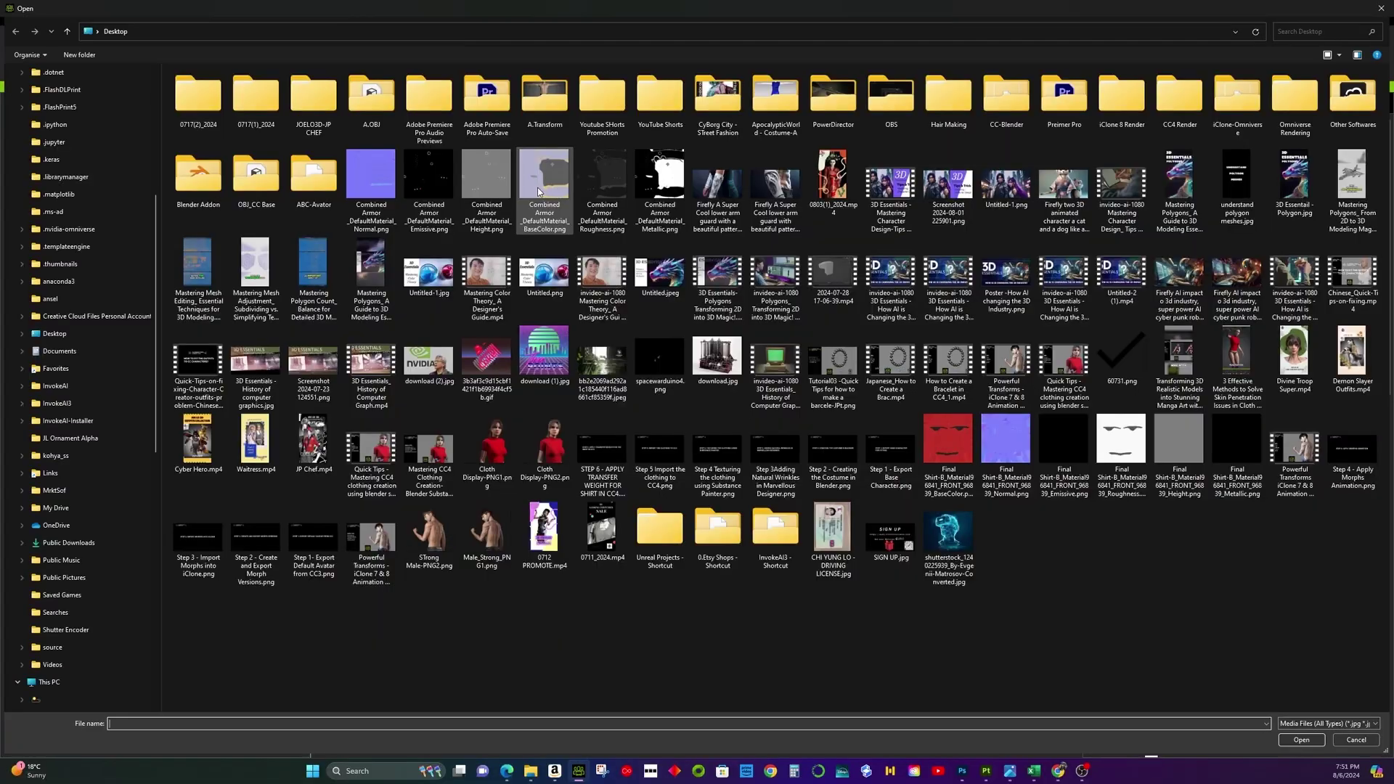
pyautogui.doubleClick(657, 181)
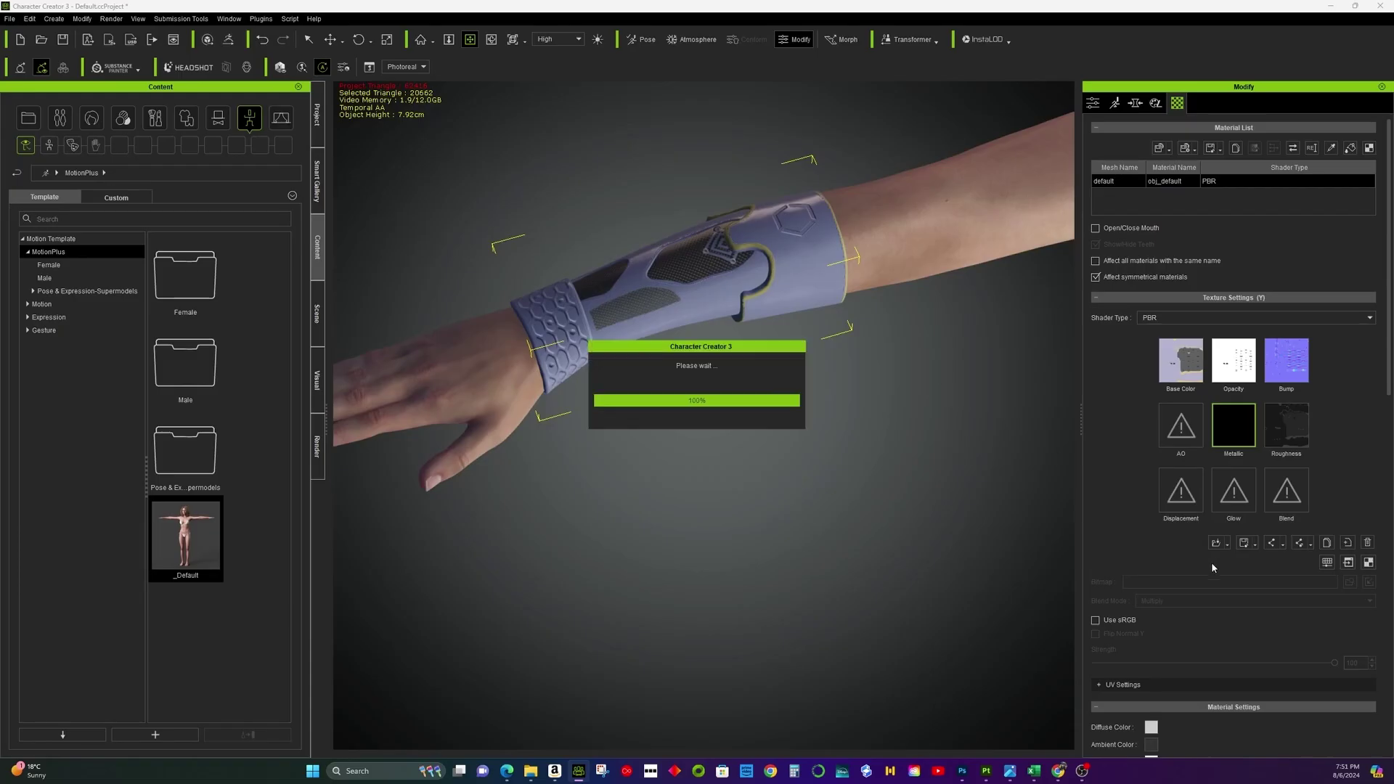
# Set the guard material's ambient color to #9c9c9c, and check the diffuse color without changing it.
pyautogui.scroll(-1, 1170, 683)
pyautogui.click(1151, 678)
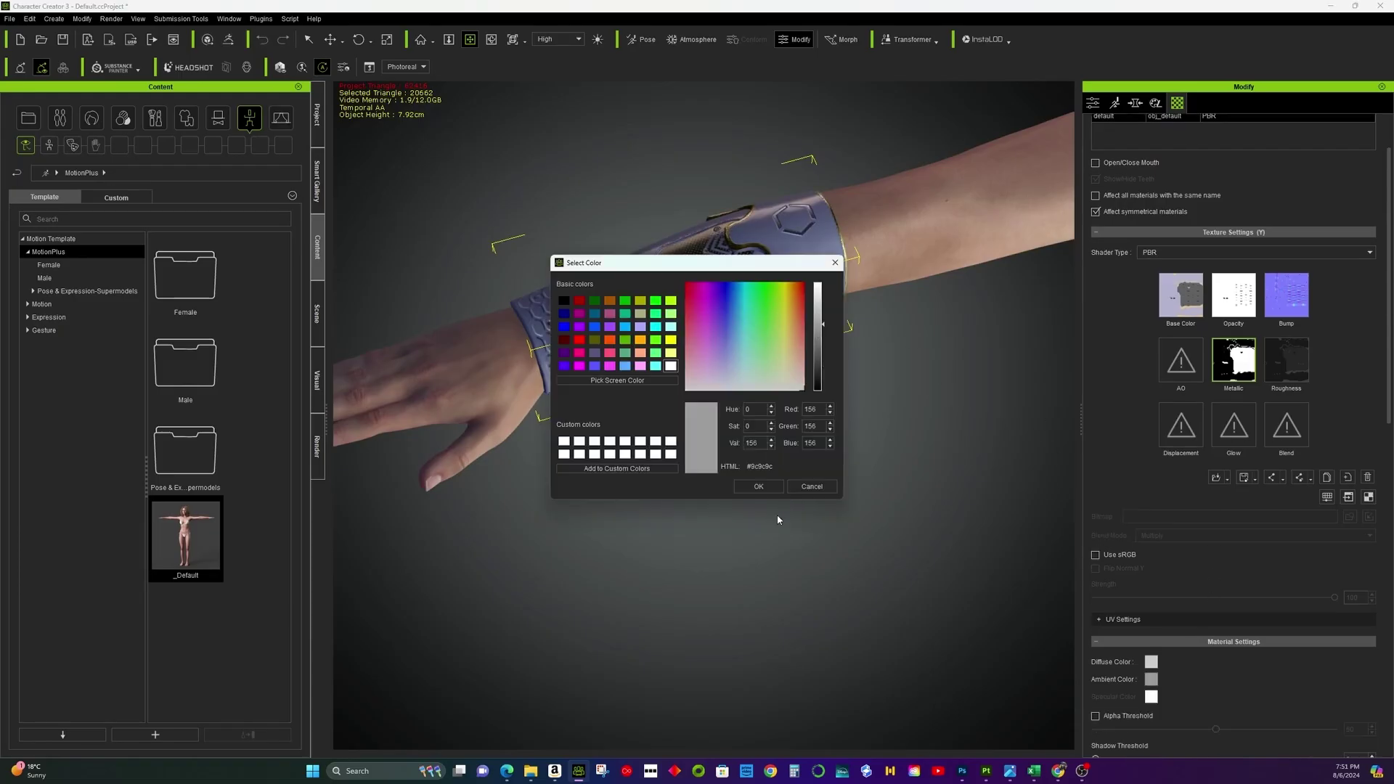
pyautogui.click(759, 482)
pyautogui.click(1151, 663)
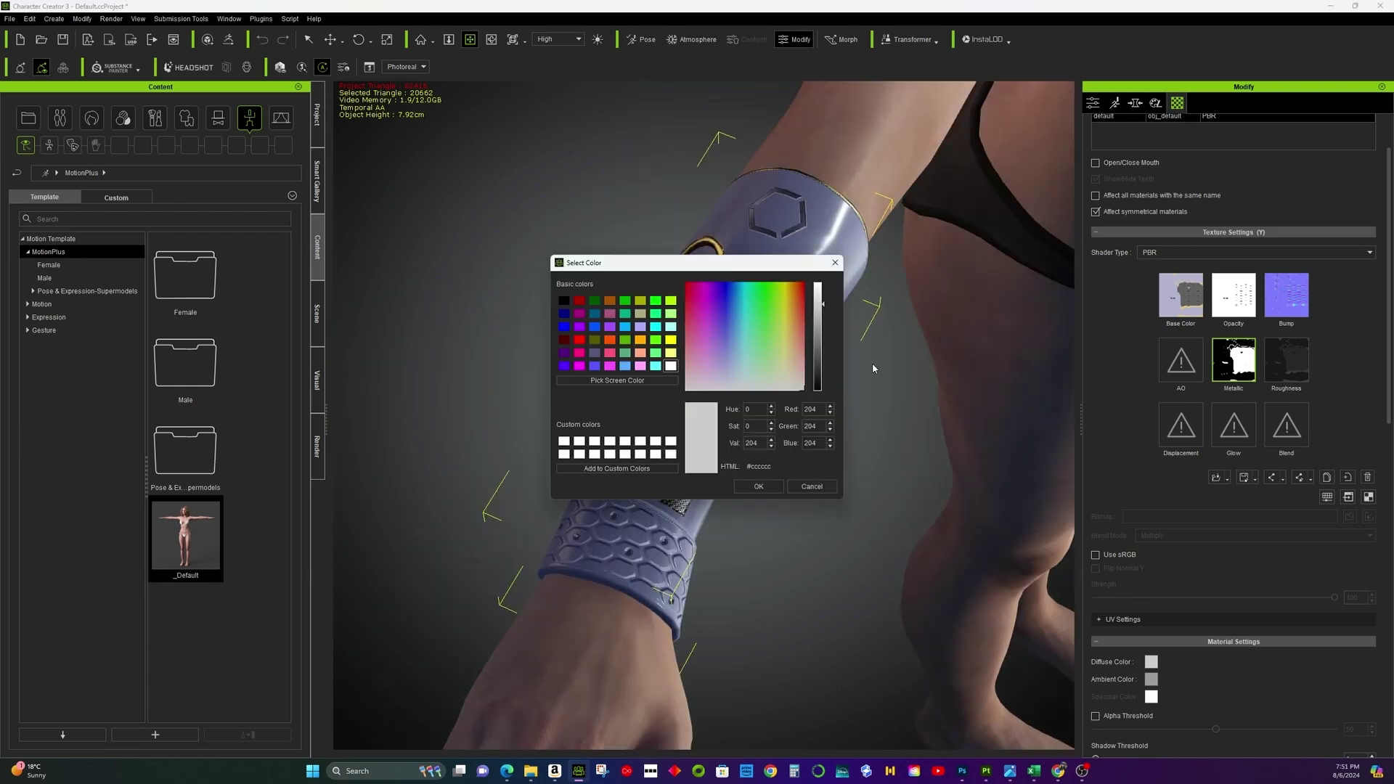
pyautogui.click(813, 488)
# Raise the Base Color texture's brightness slightly and set its saturation to -4.
pyautogui.doubleClick(1179, 309)
pyautogui.moveTo(677, 381); pyautogui.dragTo(682, 382)
pyautogui.moveTo(678, 465); pyautogui.dragTo(675, 467)
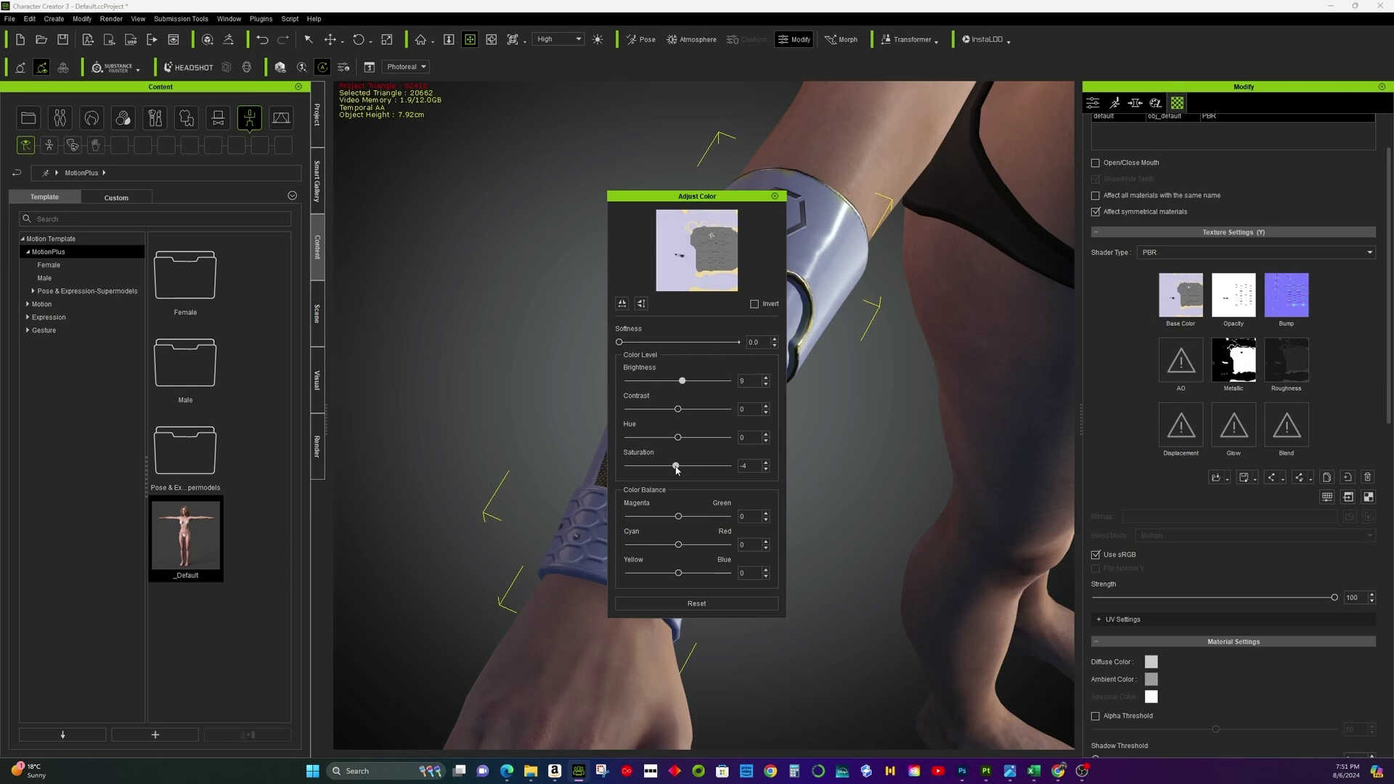
pyautogui.click(774, 196)
pyautogui.moveTo(798, 291); pyautogui.dragTo(645, 127, button='right')
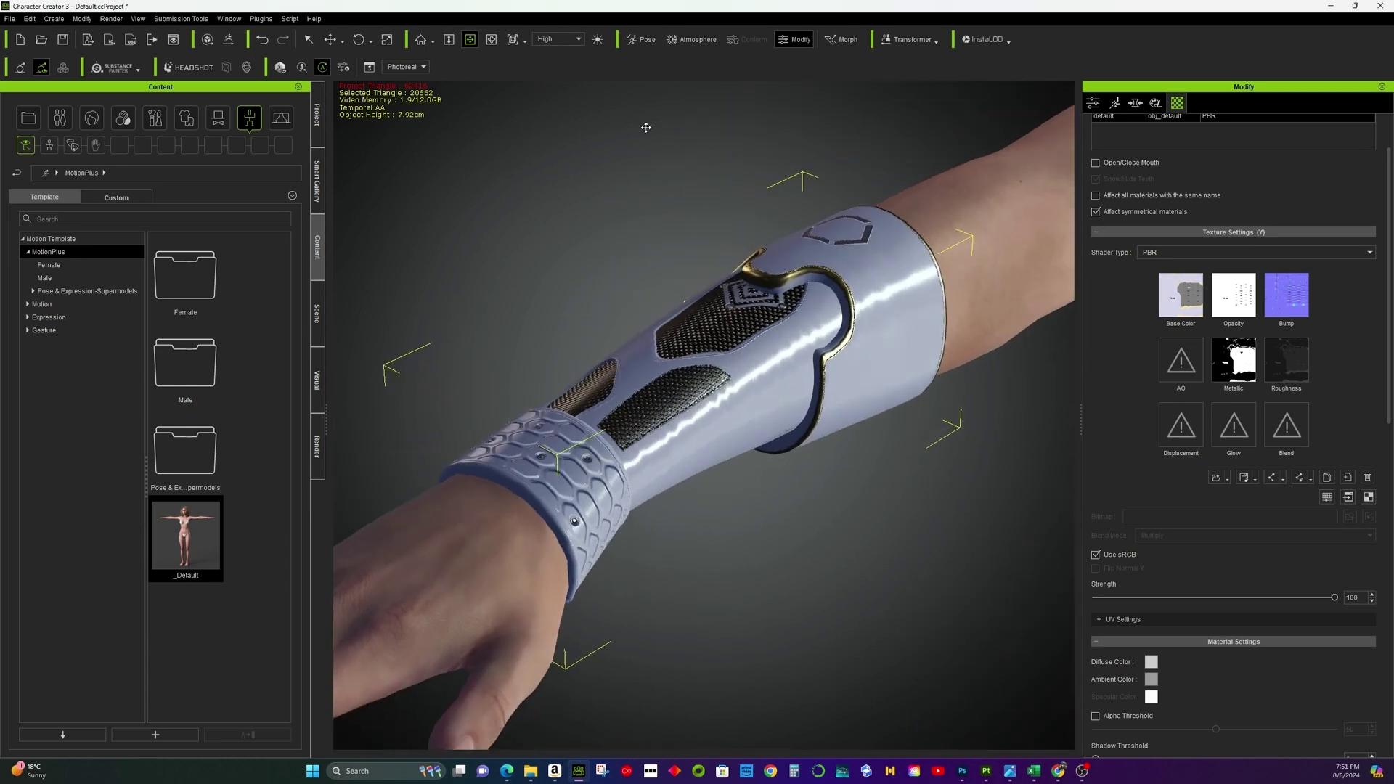
# Enable Smooth Mesh with Subdivision on the guard, and try shifting it to Move Z -8.046.
pyautogui.click(1093, 102)
pyautogui.scroll(3, 1161, 290)
pyautogui.click(1104, 165)
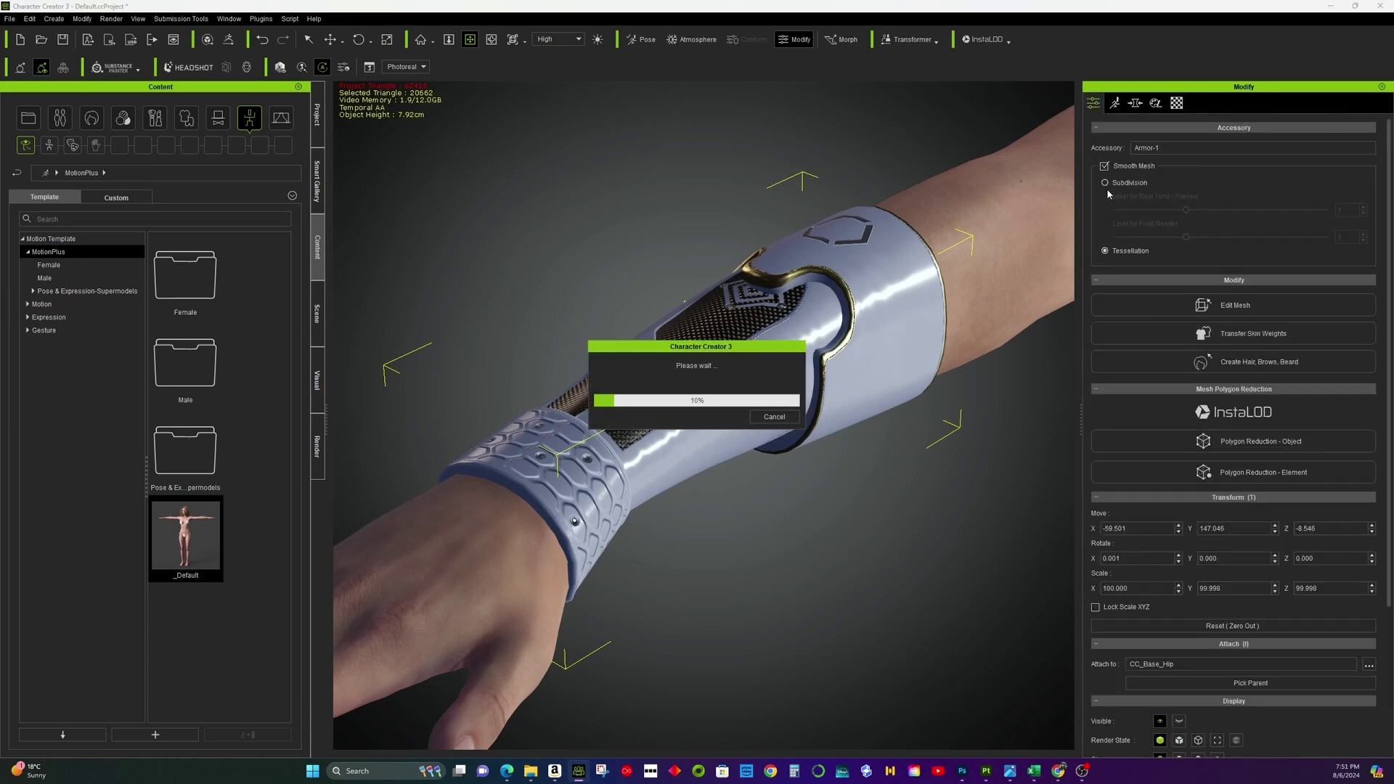
pyautogui.click(1104, 182)
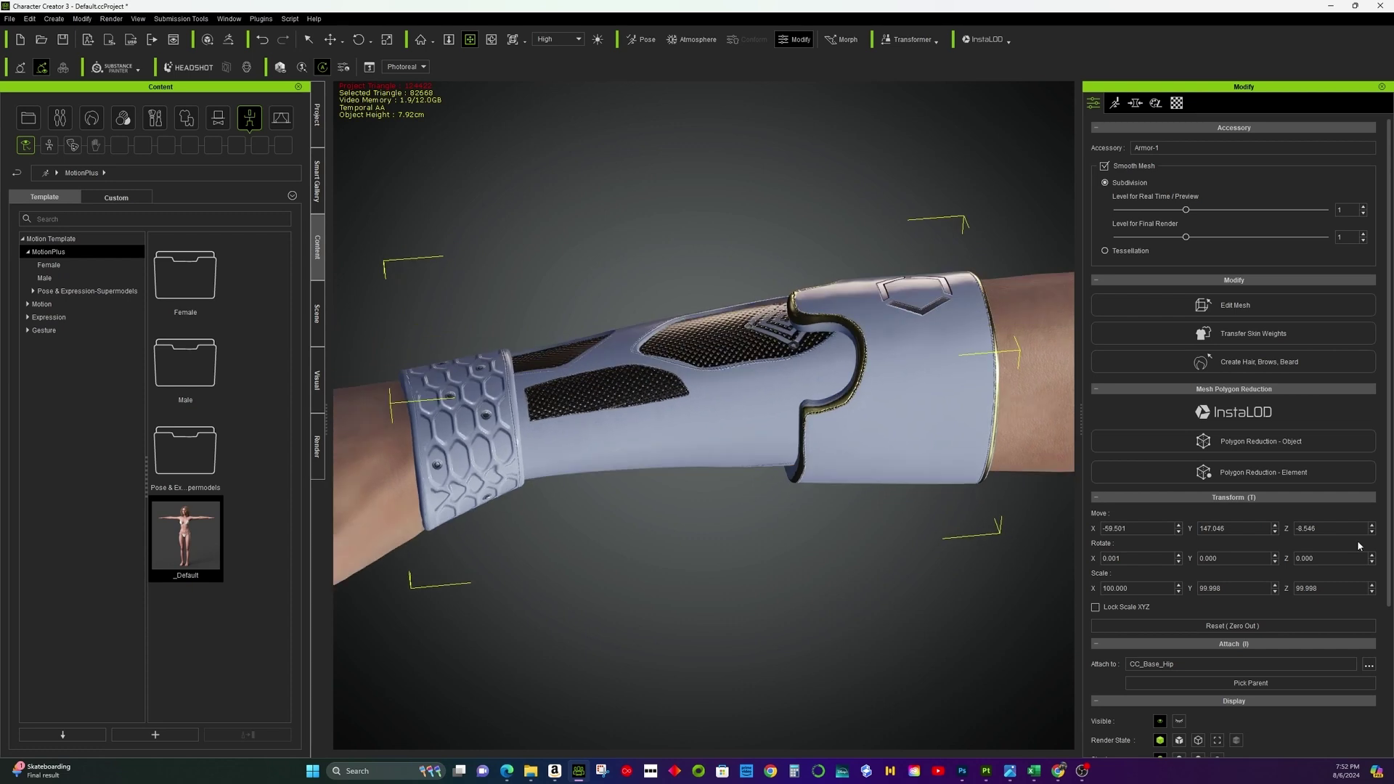
pyautogui.click(1371, 532)
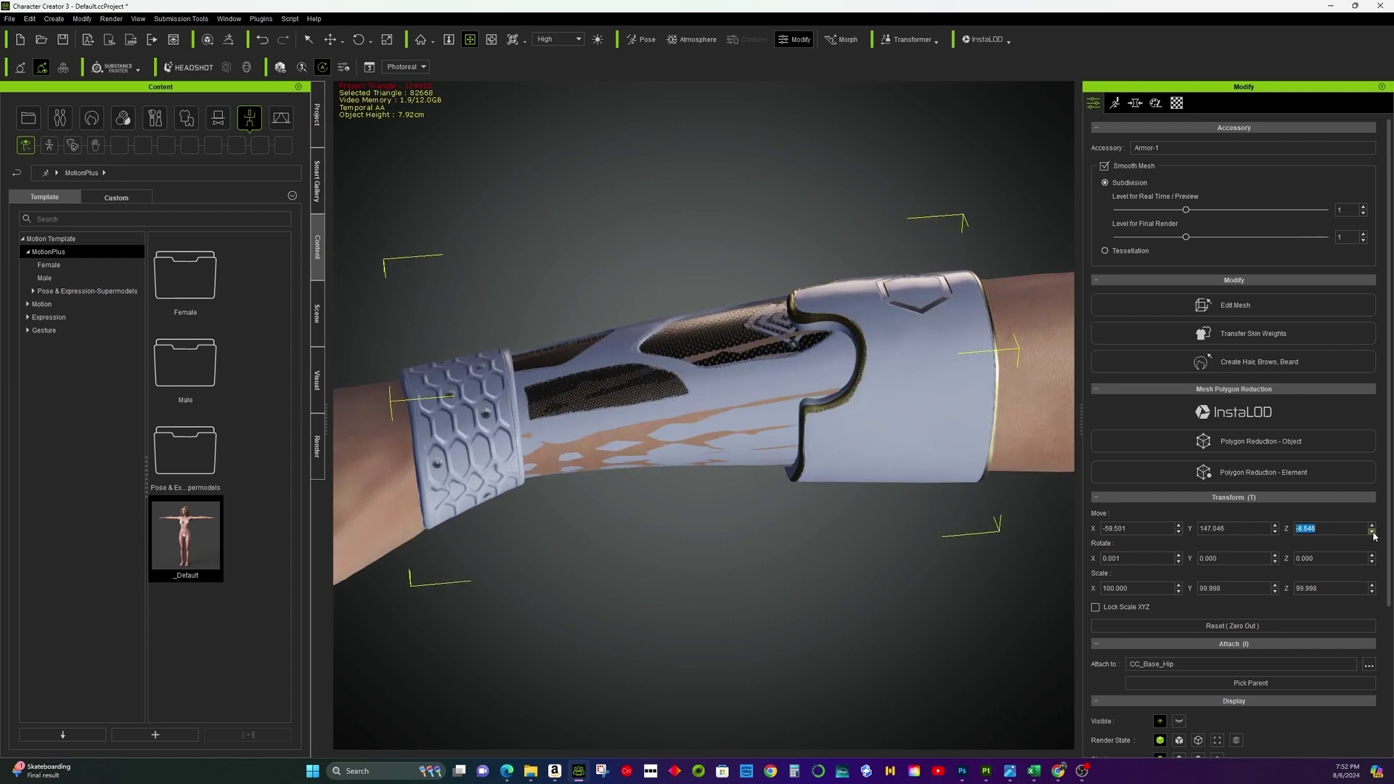
pyautogui.click(1274, 531)
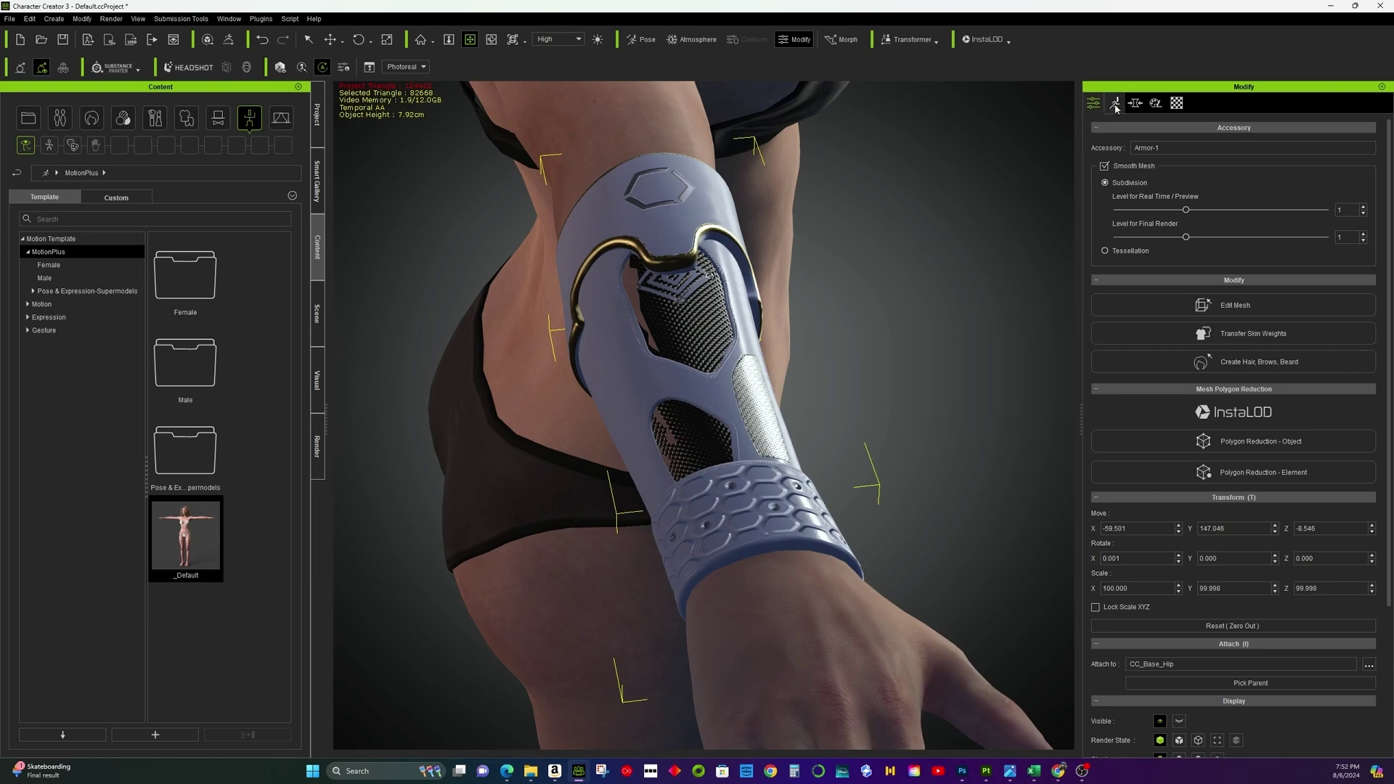
# Try sculpting the guard around the upper perforated panel in Edit Mesh with brush radius 2, and undo it.
pyautogui.click(1206, 305)
pyautogui.click(1348, 159)
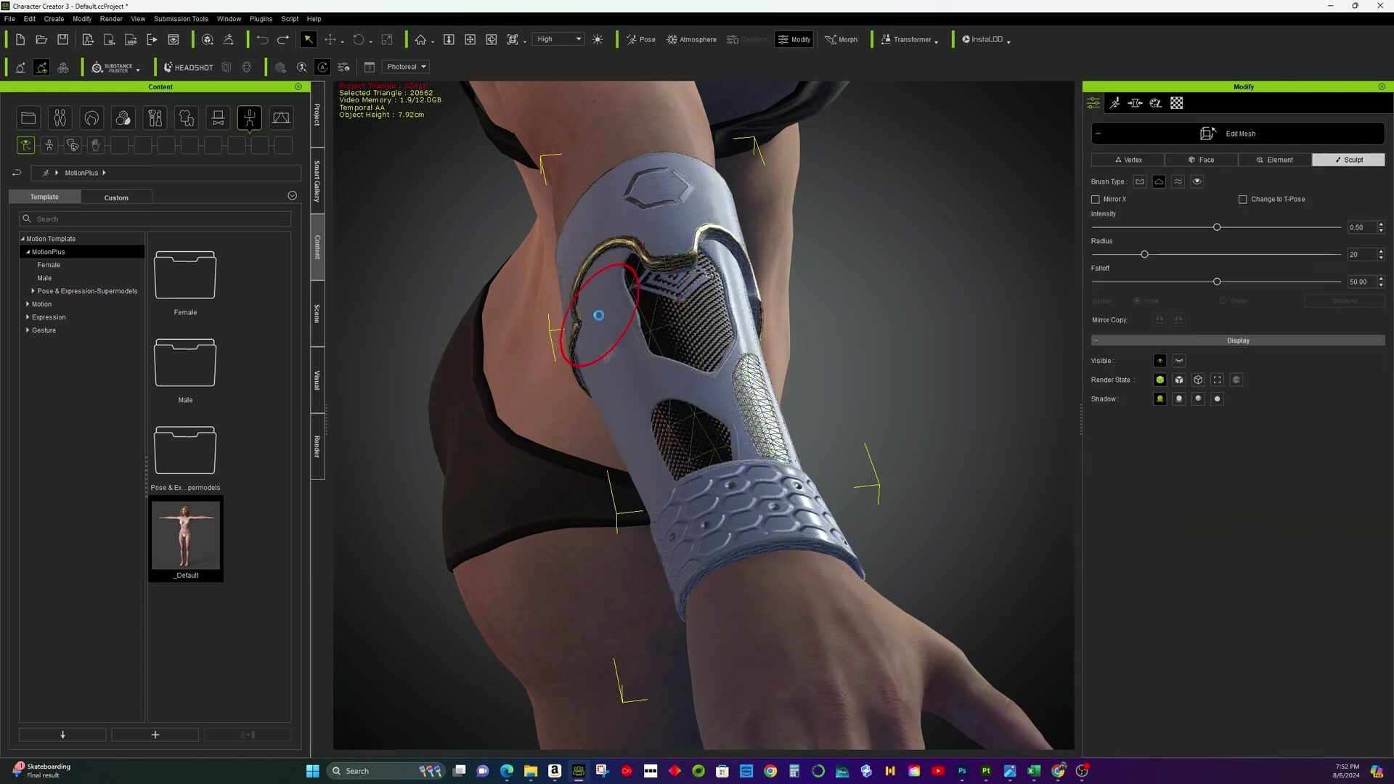
pyautogui.click(263, 39)
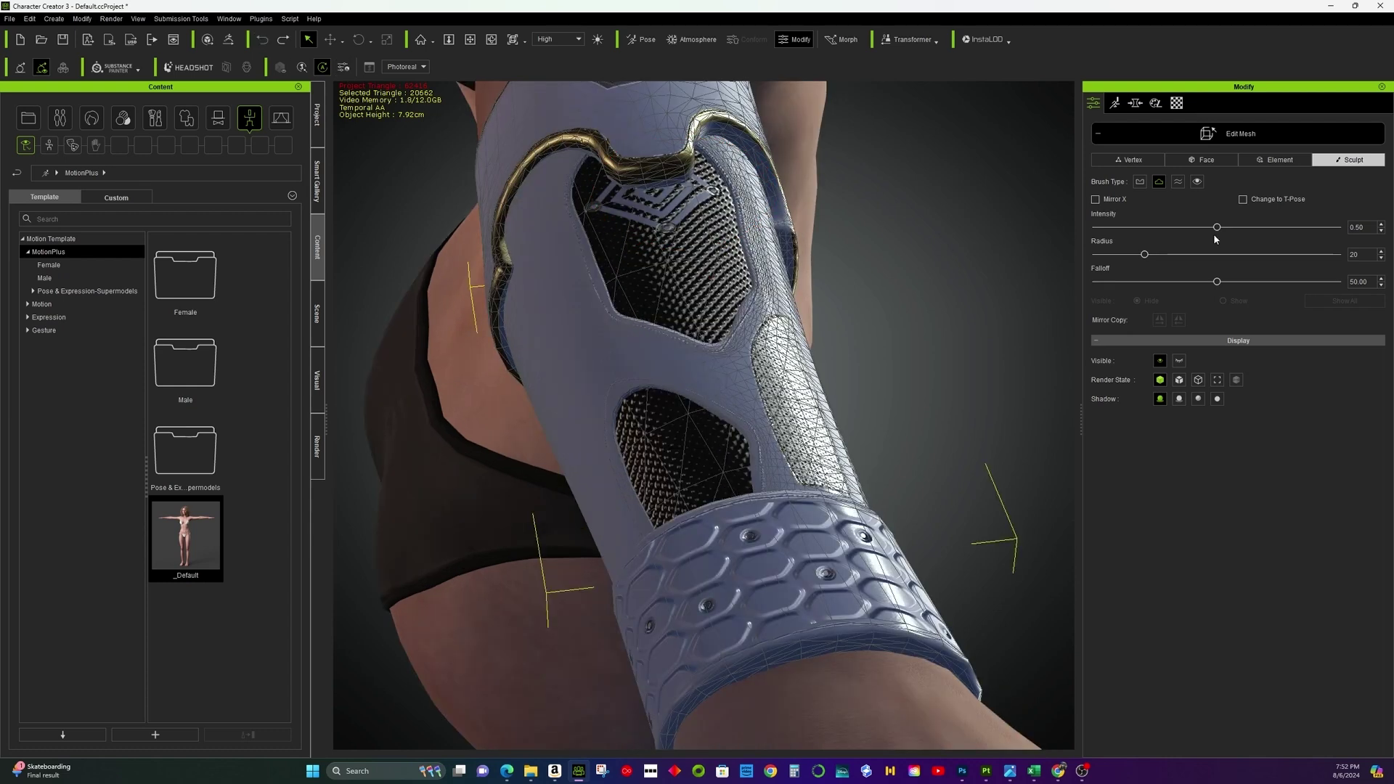
pyautogui.moveTo(1144, 254); pyautogui.dragTo(1100, 254)
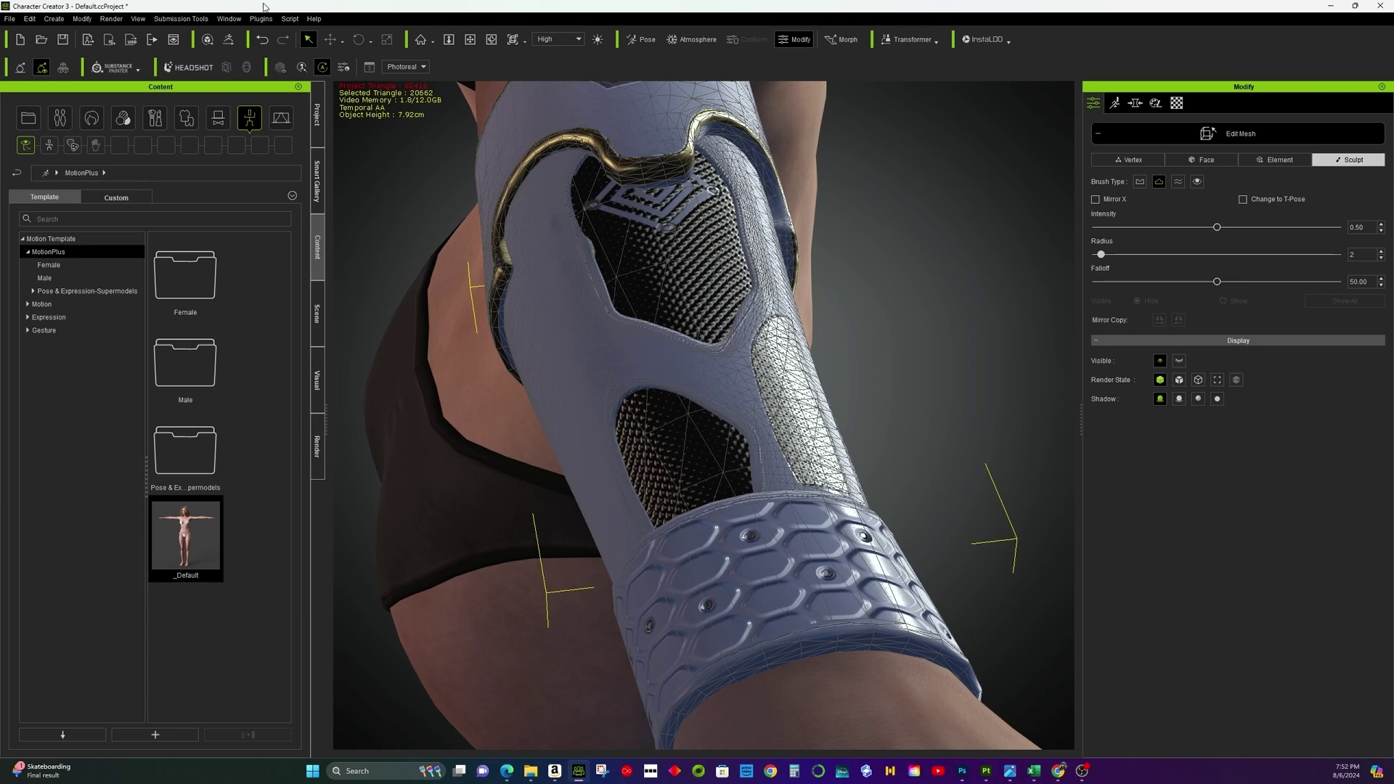
pyautogui.click(261, 41)
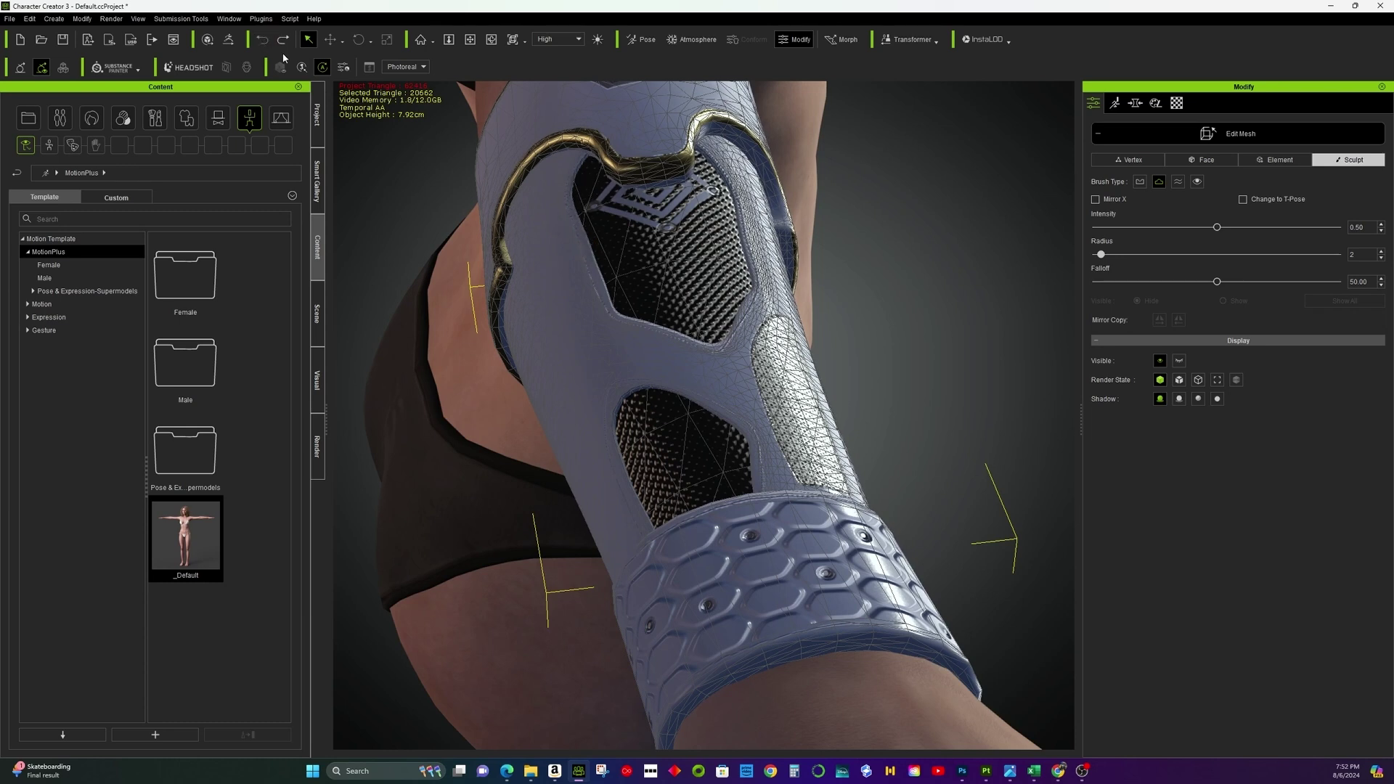
pyautogui.click(1147, 134)
# Turn off Smooth Mesh for the guard accessory and transfer skin weights to it.
pyautogui.click(1104, 166)
pyautogui.scroll(-2, 726, 217)
pyautogui.click(470, 39)
pyautogui.moveTo(551, 233); pyautogui.dragTo(659, 217)
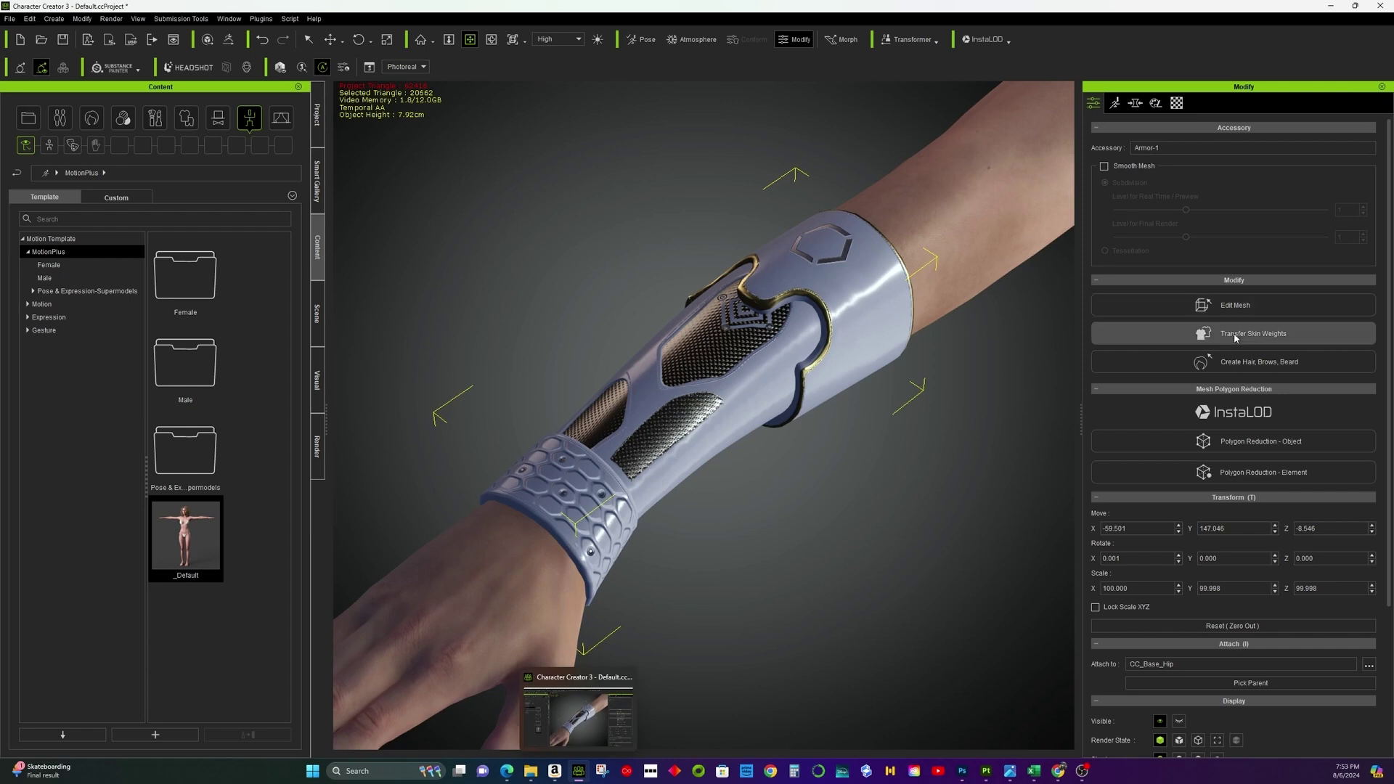
pyautogui.press('q')
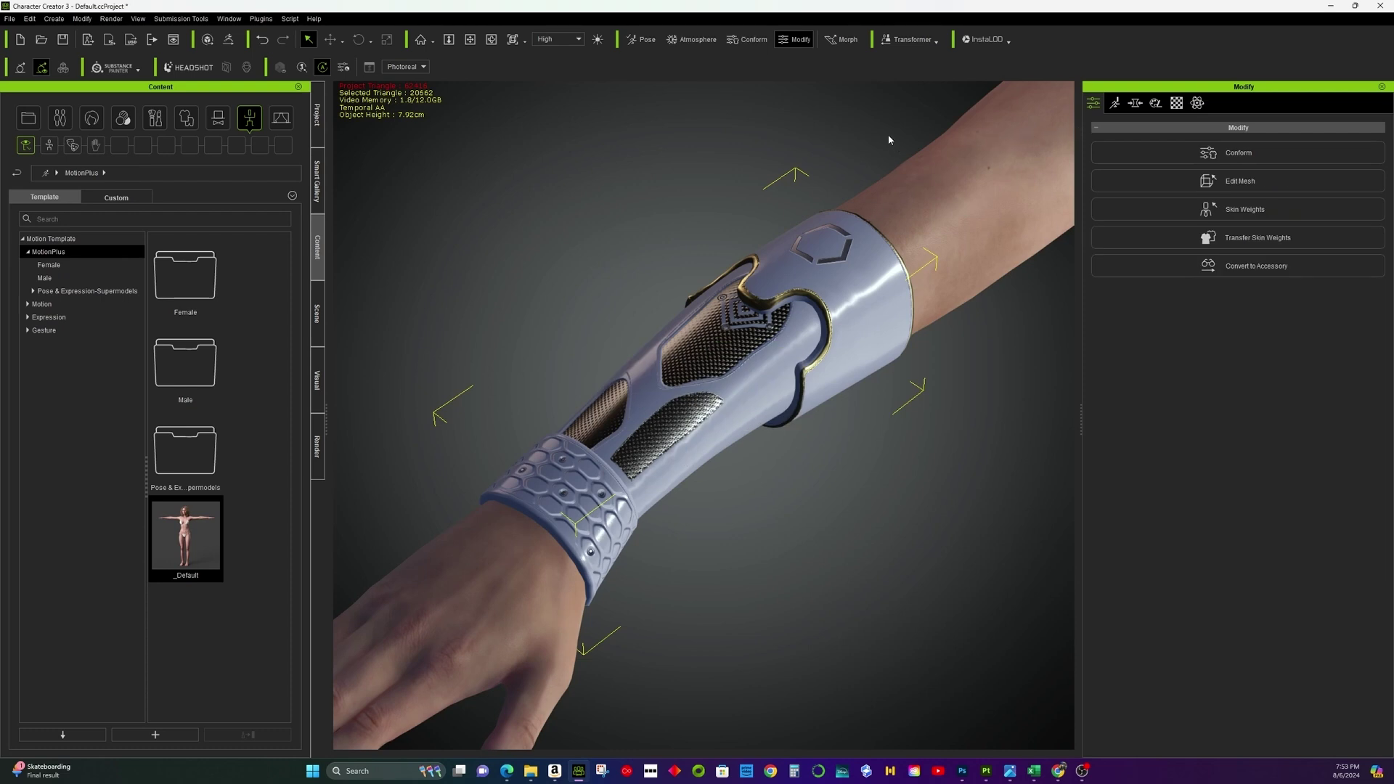
pyautogui.moveTo(798, 189); pyautogui.dragTo(531, 291, button='right')
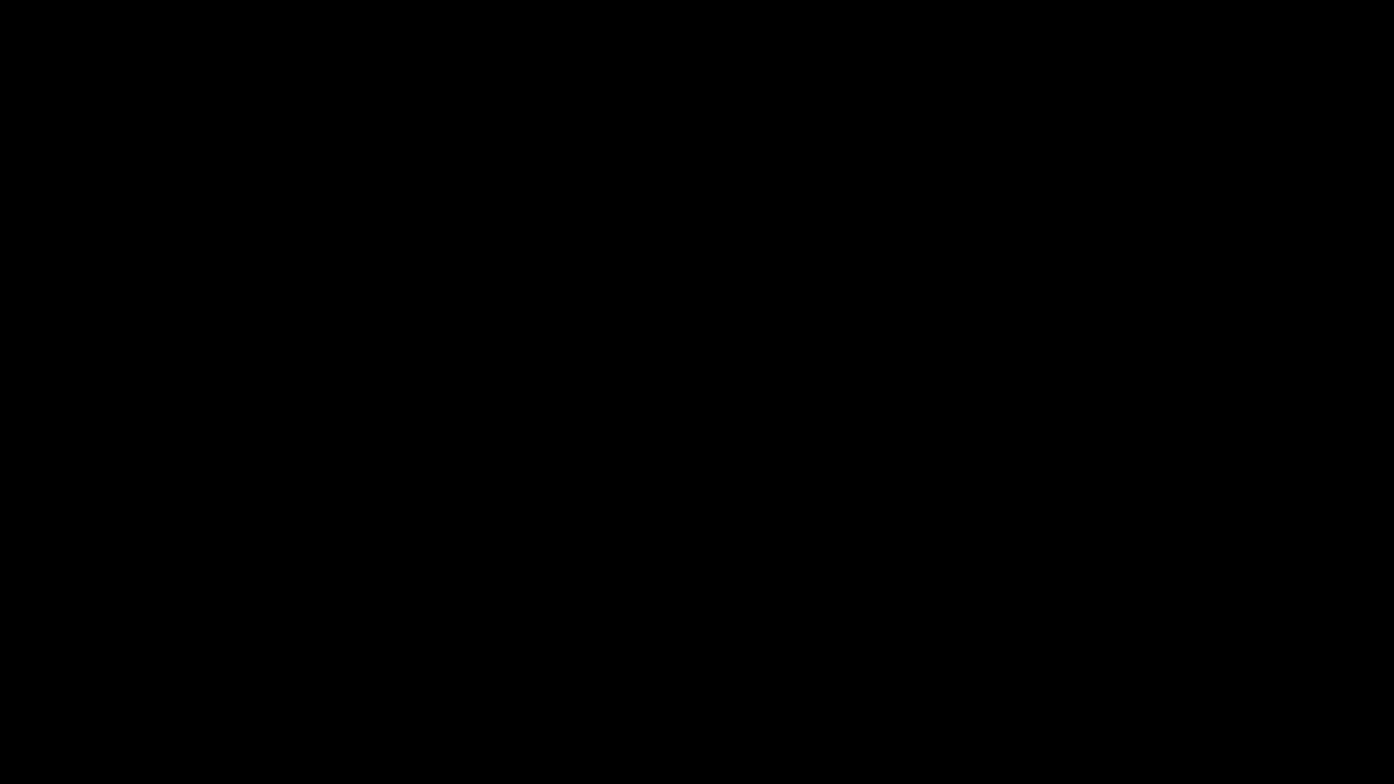